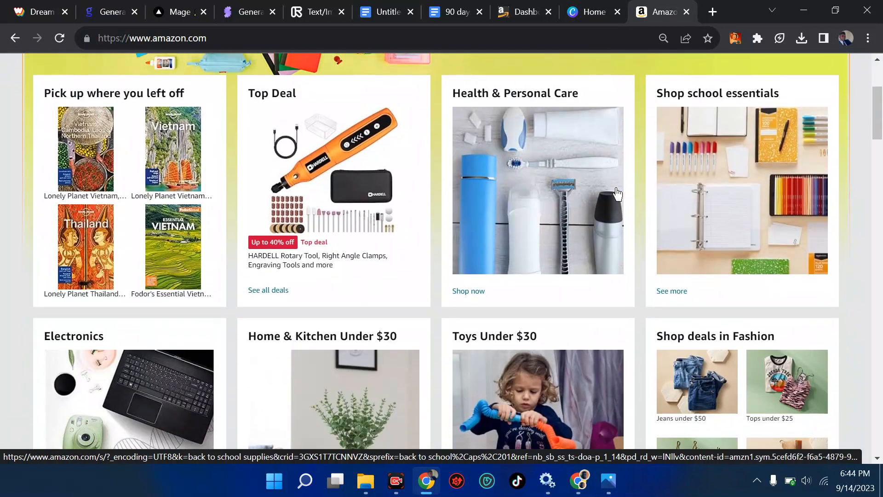
Step: Switch to the YouTube window and look over the video about new KDP rules for AI-generated content
{"action": "scroll", "coordinate": [617, 194], "scroll_direction": "up", "scroll_amount": 3}
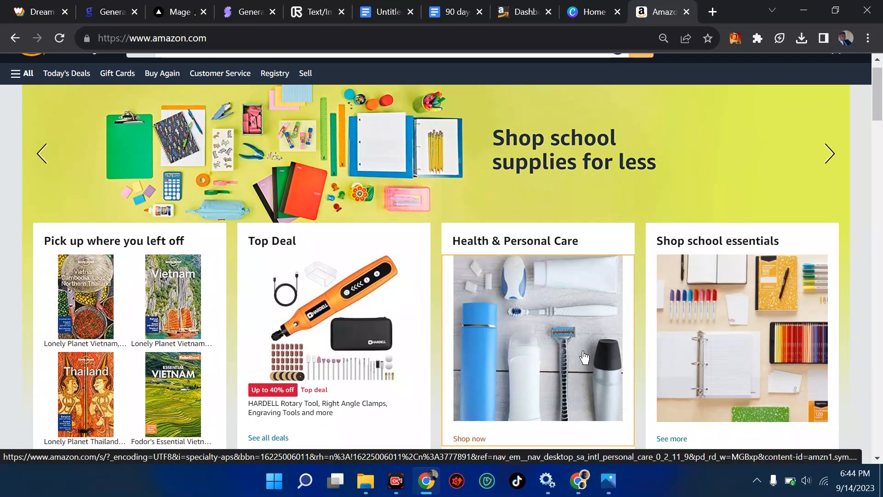
{"action": "mouse_move", "coordinate": [574, 473]}
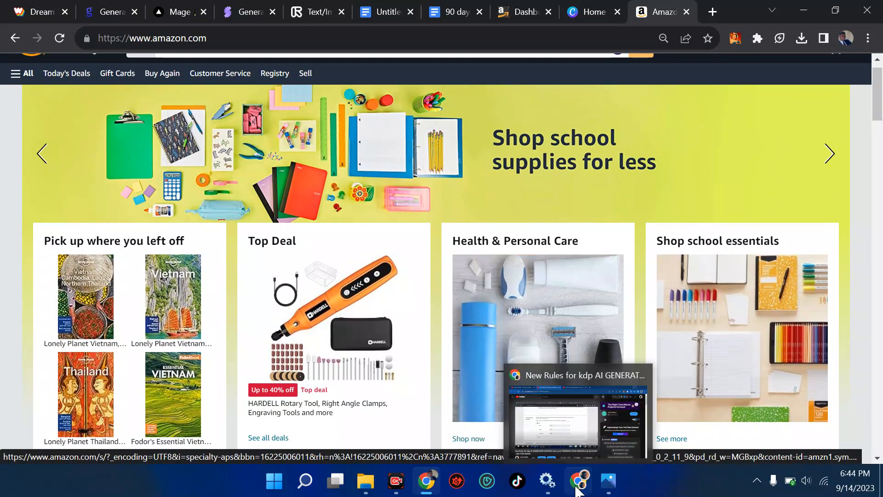
{"action": "left_click", "coordinate": [562, 432]}
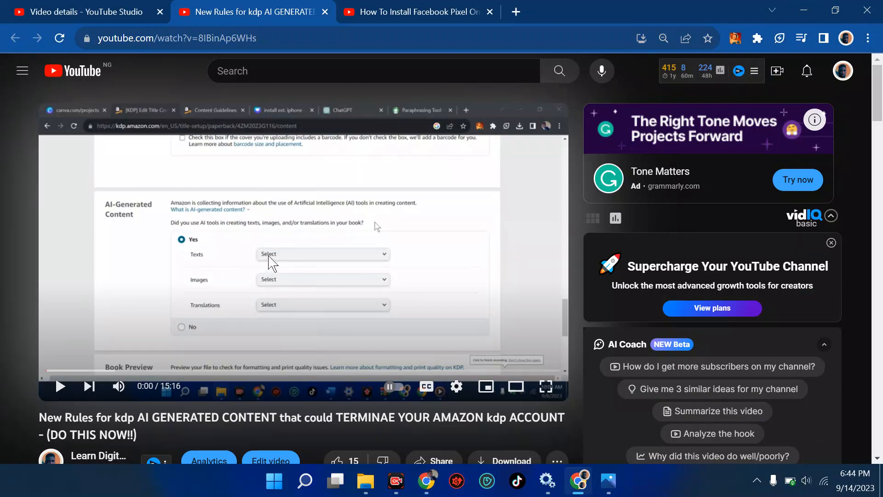
{"action": "scroll", "coordinate": [272, 262], "scroll_direction": "down", "scroll_amount": 1}
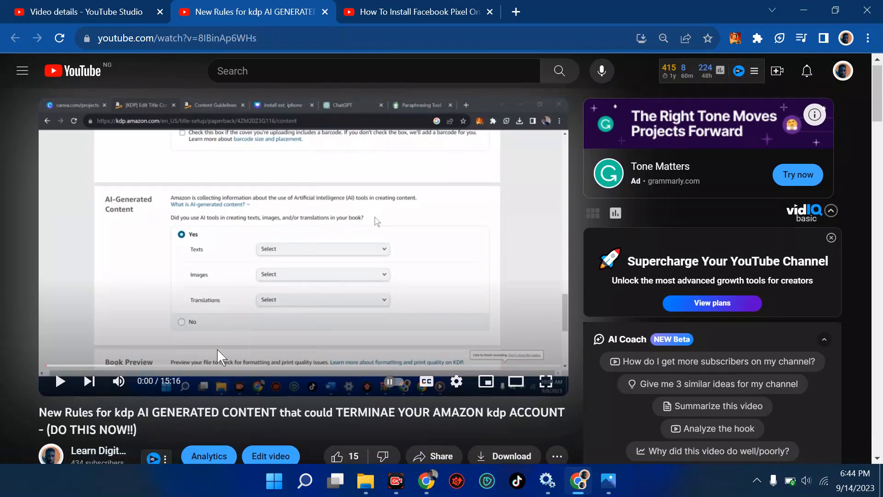
{"action": "scroll", "coordinate": [217, 350], "scroll_direction": "down", "scroll_amount": 1}
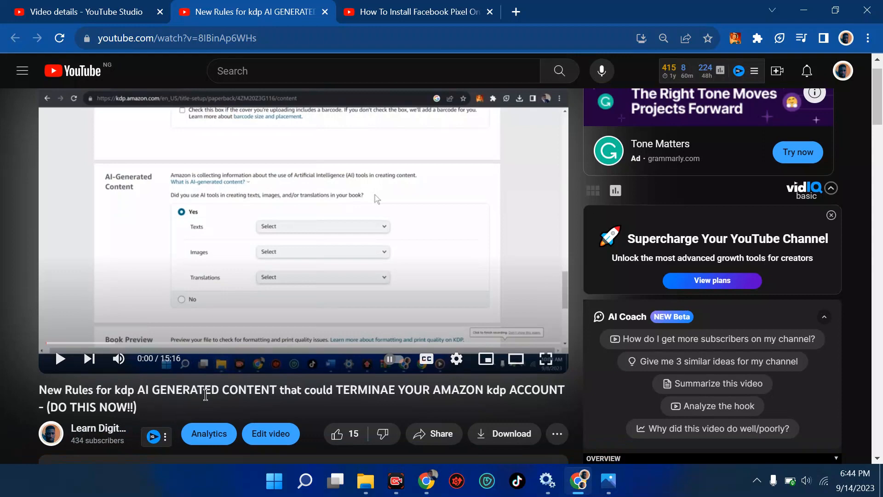
{"action": "scroll", "coordinate": [297, 345], "scroll_direction": "up", "scroll_amount": 1}
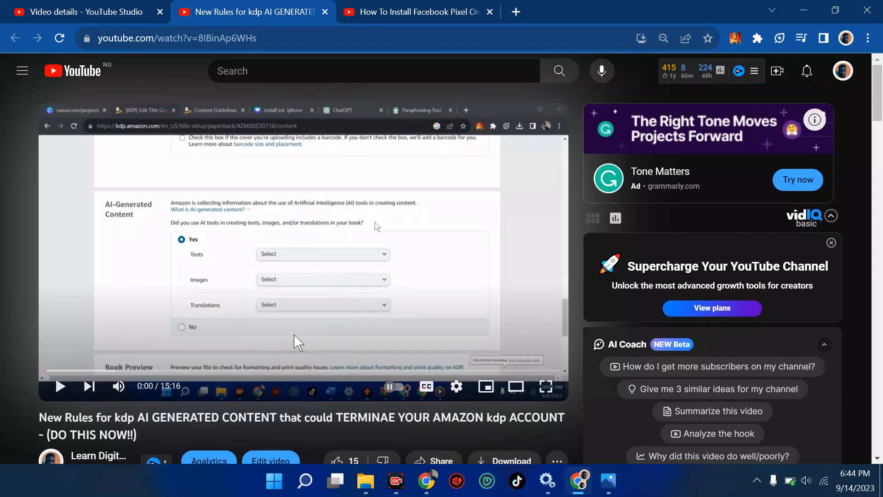
Step: Return to the Amazon browser window, switch to the Canva home page and examine its recent designs
{"action": "mouse_move", "coordinate": [426, 480]}
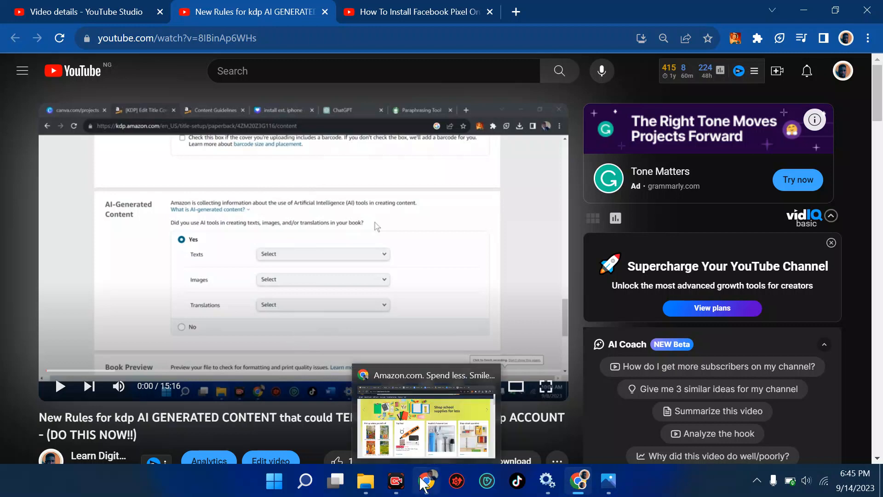
{"action": "left_click", "coordinate": [419, 438]}
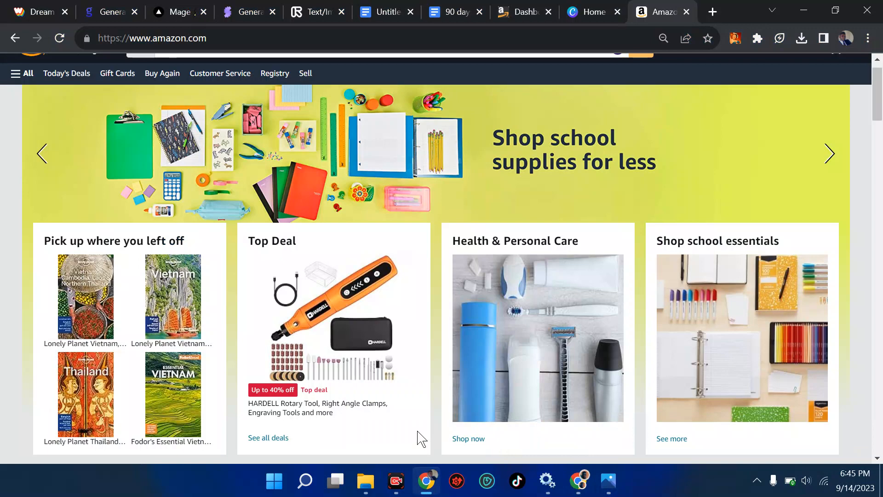
{"action": "left_click", "coordinate": [590, 13]}
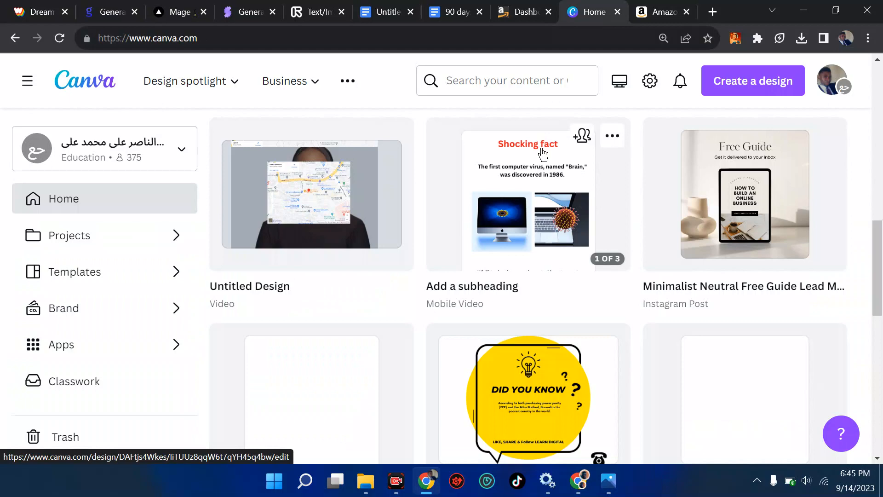
{"action": "scroll", "coordinate": [543, 154], "scroll_direction": "down", "scroll_amount": 2}
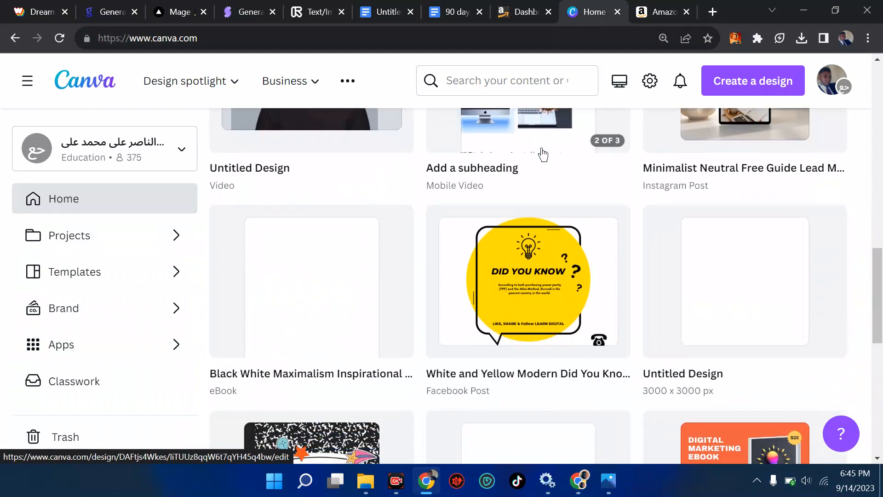
{"action": "scroll", "coordinate": [543, 154], "scroll_direction": "up", "scroll_amount": 3}
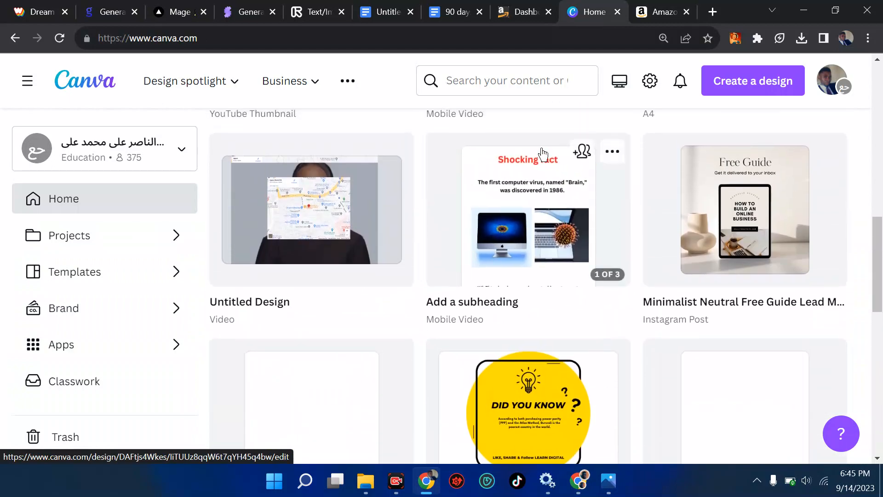
{"action": "scroll", "coordinate": [542, 154], "scroll_direction": "down", "scroll_amount": 2}
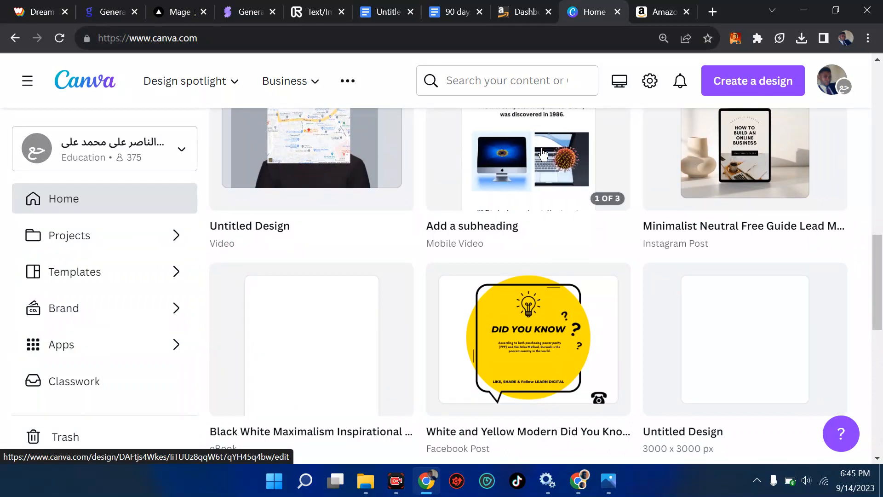
{"action": "scroll", "coordinate": [492, 226], "scroll_direction": "up", "scroll_amount": 2}
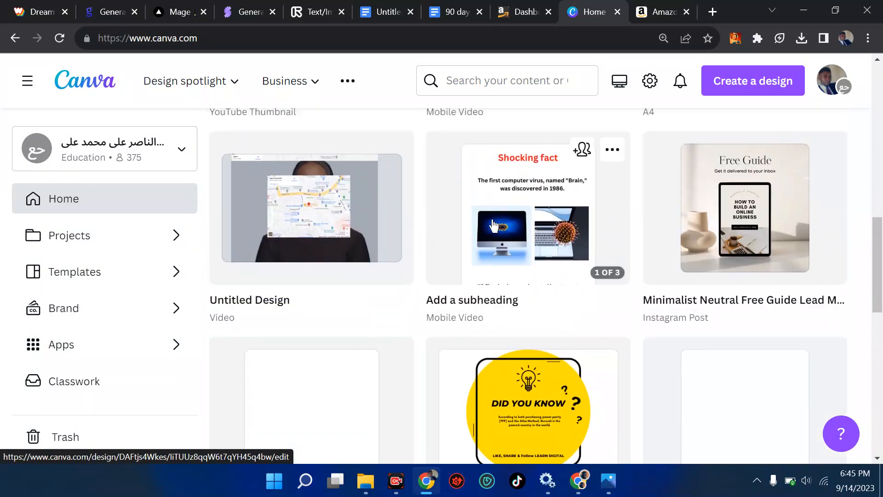
{"action": "scroll", "coordinate": [493, 225], "scroll_direction": "down", "scroll_amount": 1}
{"action": "scroll", "coordinate": [494, 225], "scroll_direction": "up", "scroll_amount": 2}
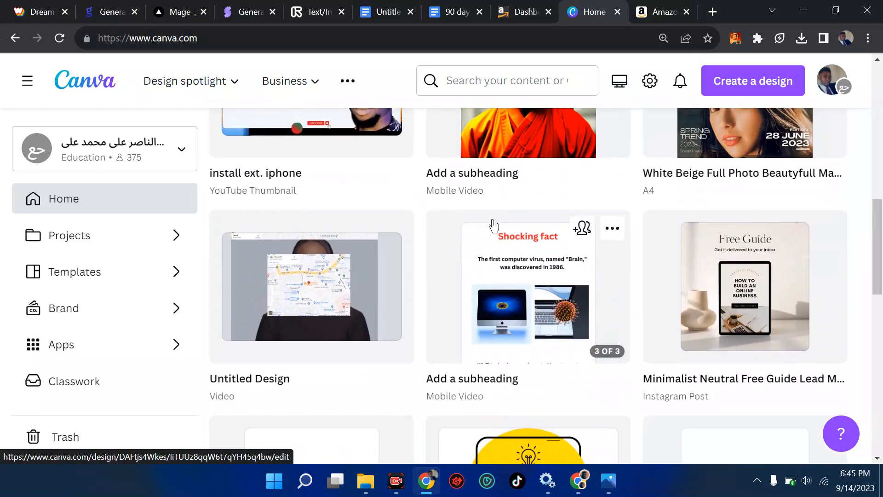
{"action": "scroll", "coordinate": [492, 226], "scroll_direction": "down", "scroll_amount": 4}
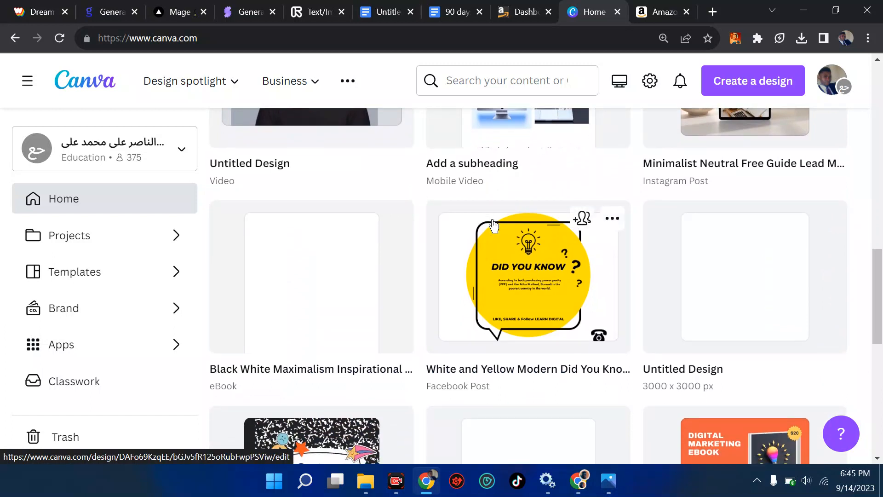
{"action": "scroll", "coordinate": [405, 256], "scroll_direction": "up", "scroll_amount": 4}
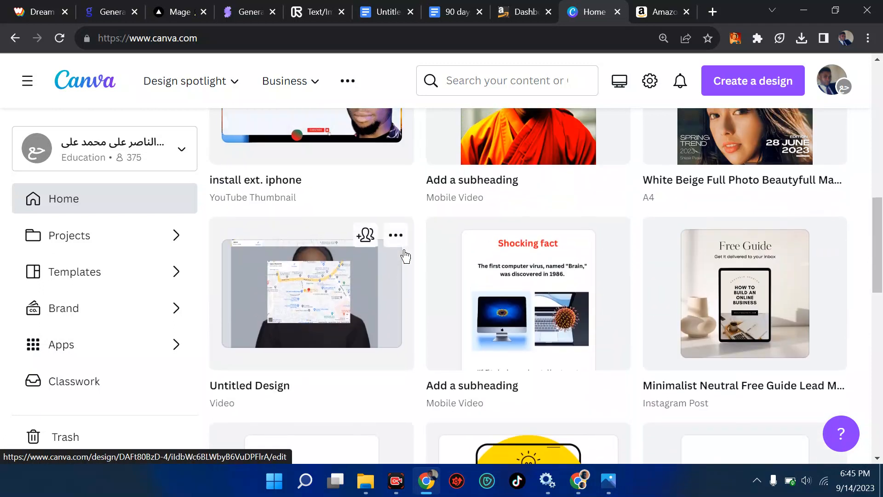
{"action": "scroll", "coordinate": [405, 256], "scroll_direction": "up", "scroll_amount": 2}
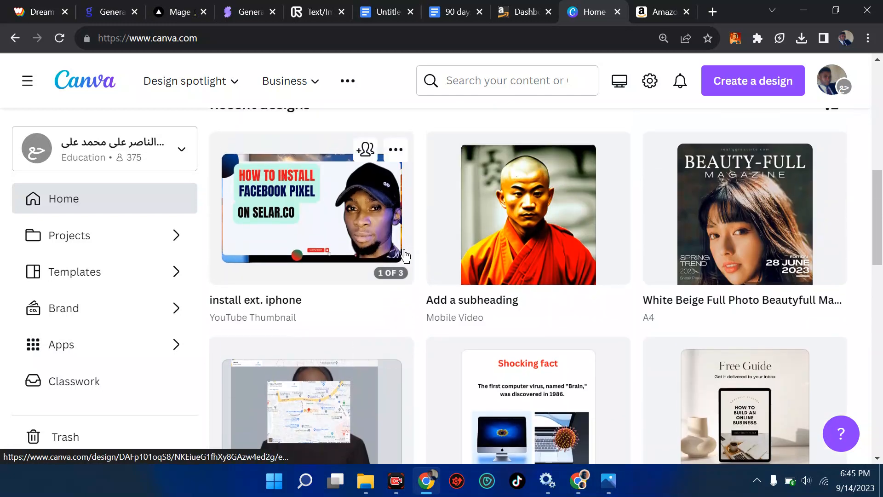
{"action": "scroll", "coordinate": [405, 256], "scroll_direction": "up", "scroll_amount": 2}
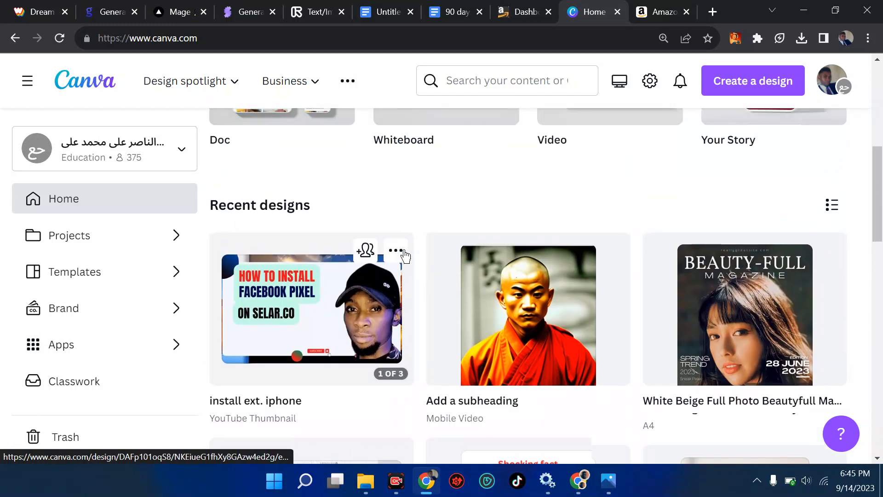
{"action": "scroll", "coordinate": [404, 256], "scroll_direction": "down", "scroll_amount": 1}
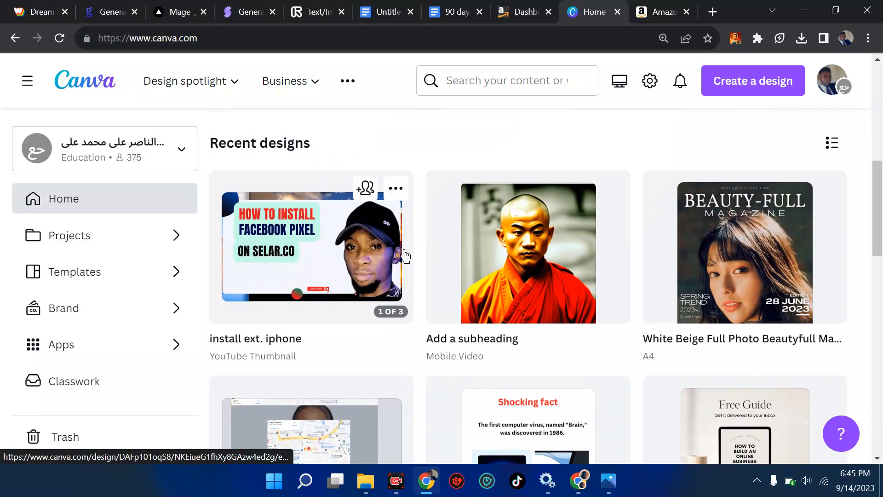
{"action": "scroll", "coordinate": [404, 257], "scroll_direction": "down", "scroll_amount": 1}
{"action": "scroll", "coordinate": [405, 256], "scroll_direction": "up", "scroll_amount": 7}
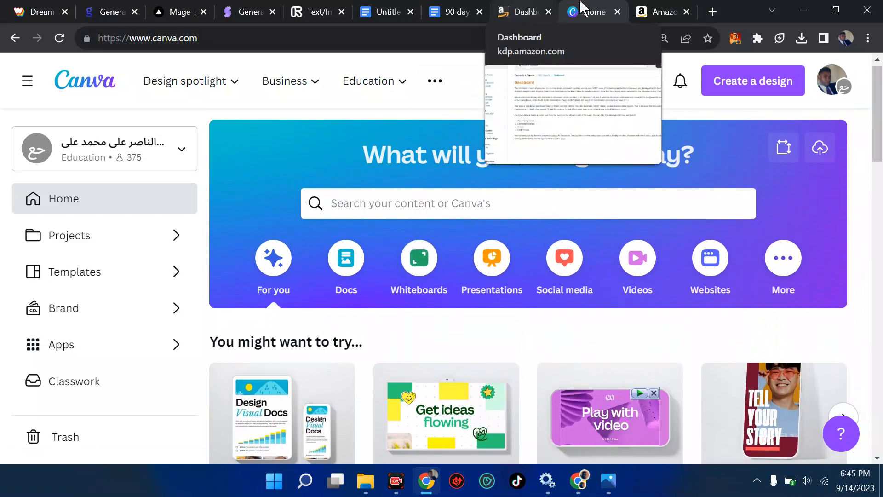
Step: Switch to the Kindle Direct Publishing site and read through its Dashboard help topic
{"action": "left_click", "coordinate": [647, 7]}
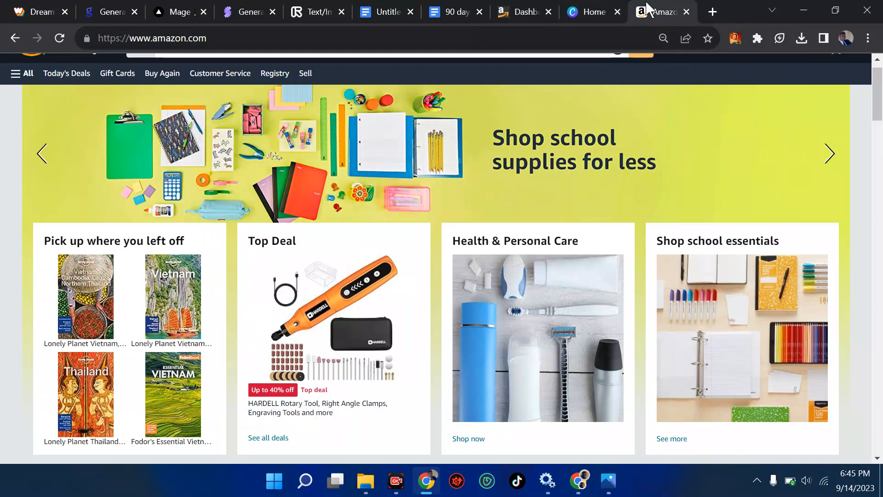
{"action": "left_click", "coordinate": [523, 10]}
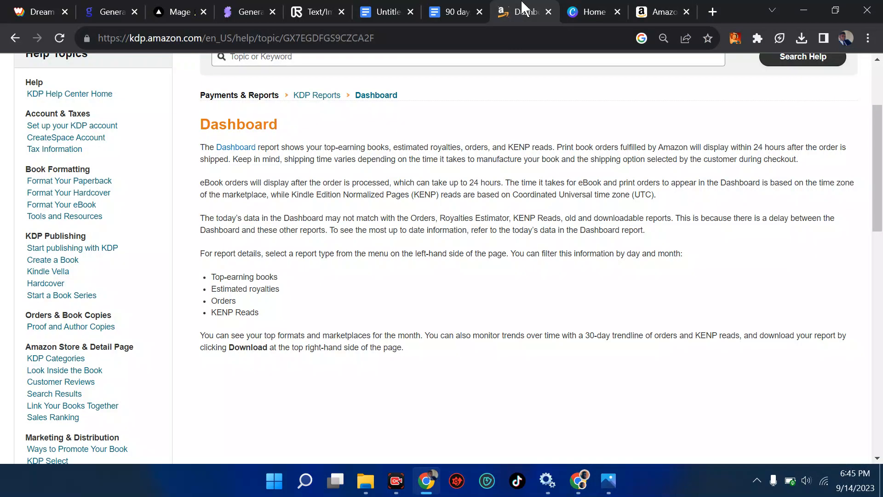
{"action": "scroll", "coordinate": [512, 125], "scroll_direction": "up", "scroll_amount": 3}
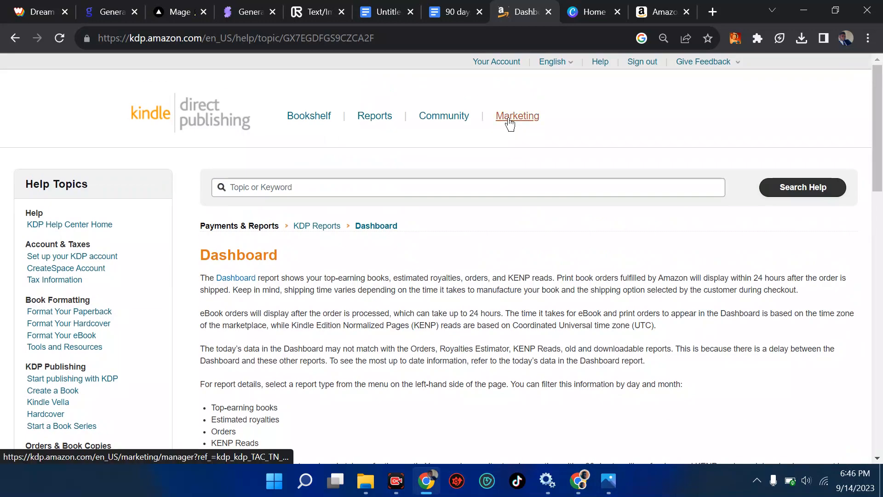
{"action": "left_click", "coordinate": [660, 8]}
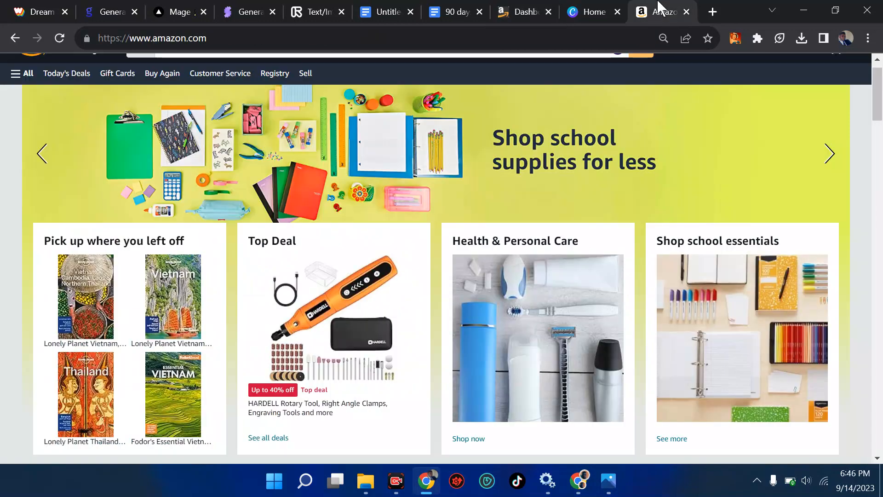
{"action": "left_click", "coordinate": [517, 10]}
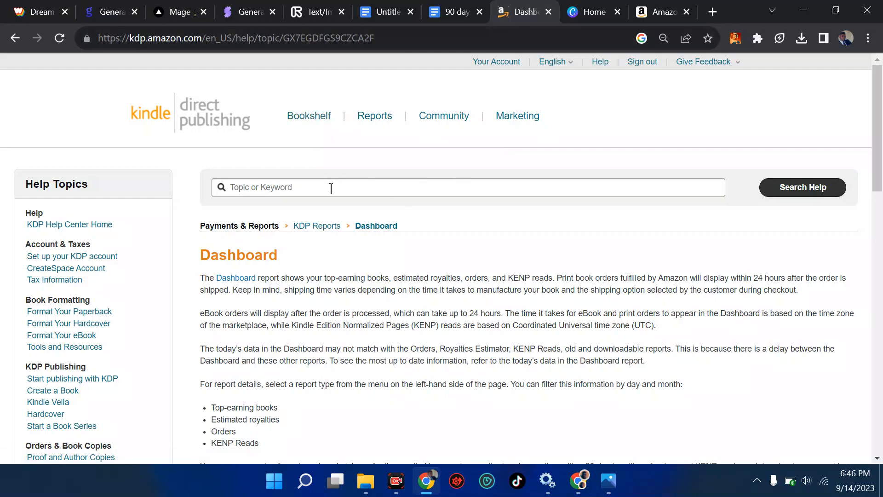
{"action": "scroll", "coordinate": [331, 188], "scroll_direction": "down", "scroll_amount": 3}
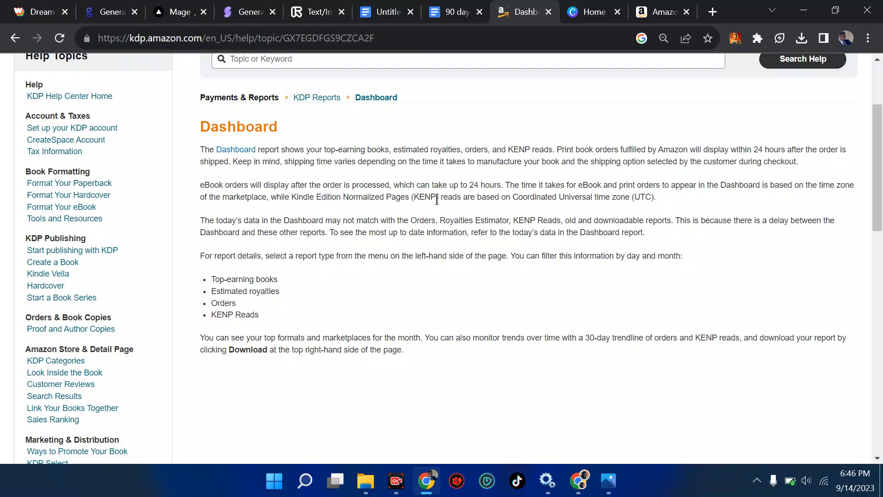
{"action": "scroll", "coordinate": [437, 203], "scroll_direction": "up", "scroll_amount": 1}
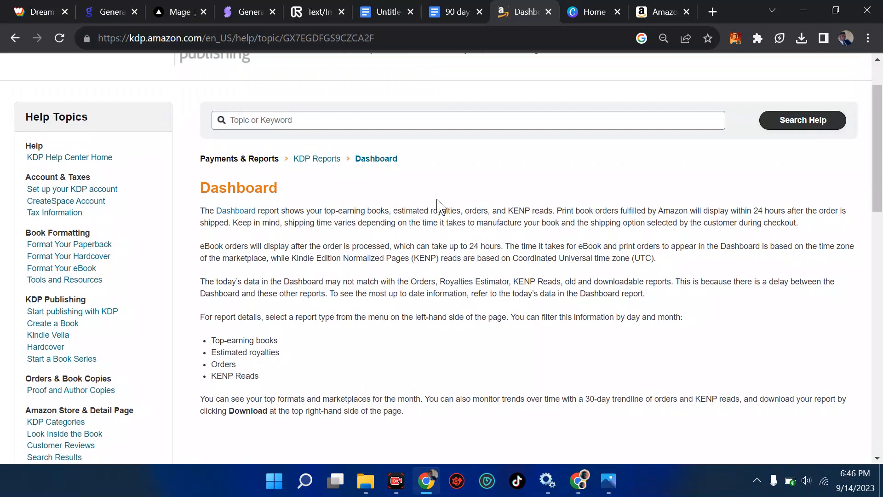
{"action": "scroll", "coordinate": [440, 207], "scroll_direction": "up", "scroll_amount": 1}
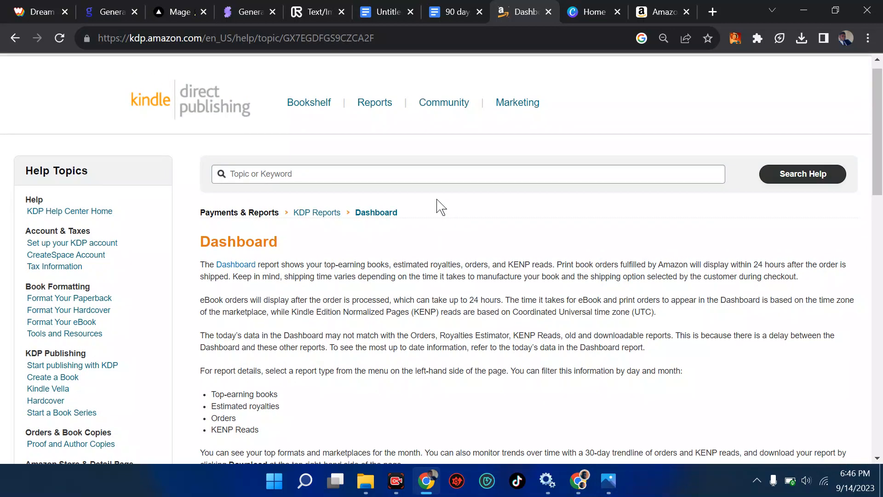
Step: Open the KDP Bookshelf and start creating a new title
{"action": "left_click", "coordinate": [310, 175]}
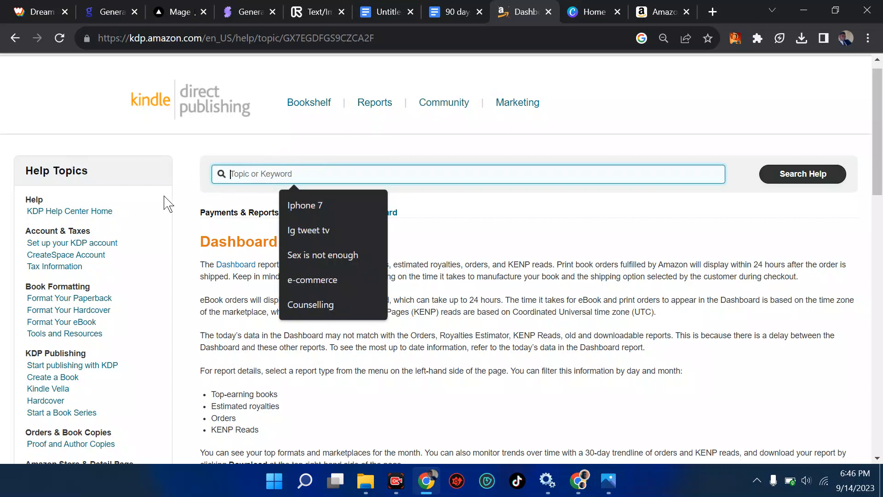
{"action": "left_click", "coordinate": [310, 107]}
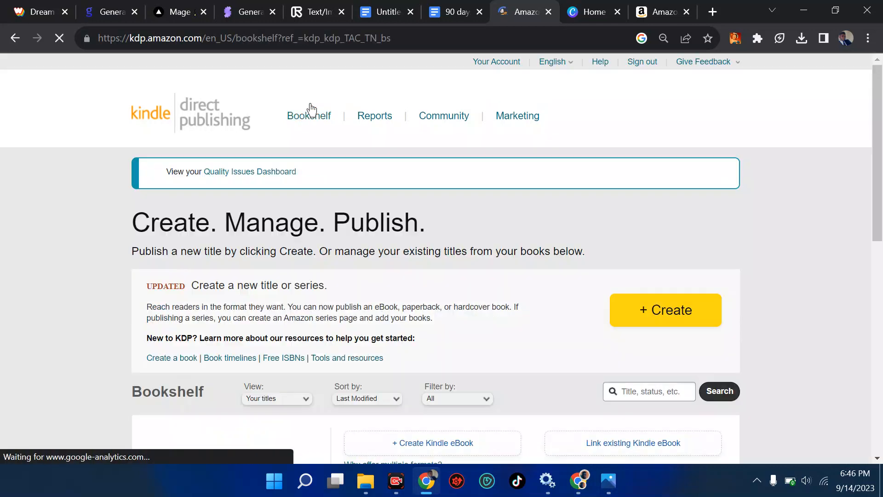
{"action": "scroll", "coordinate": [533, 230], "scroll_direction": "down", "scroll_amount": 1}
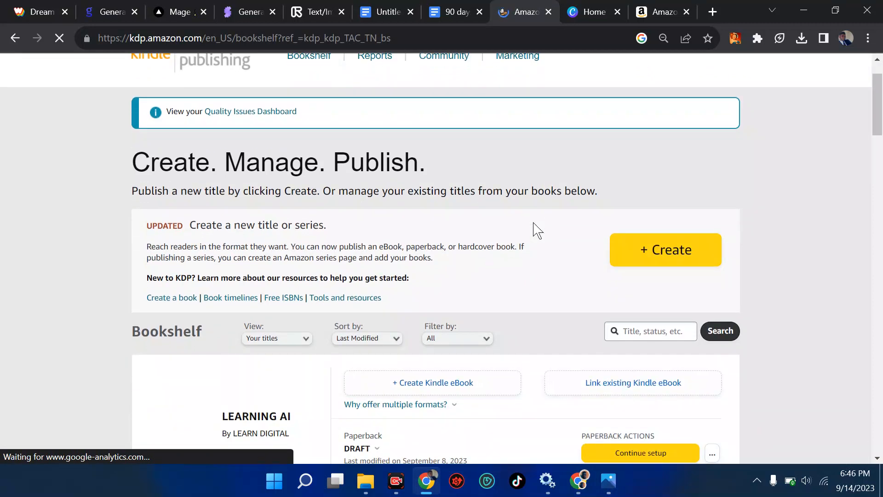
{"action": "left_click", "coordinate": [657, 253]}
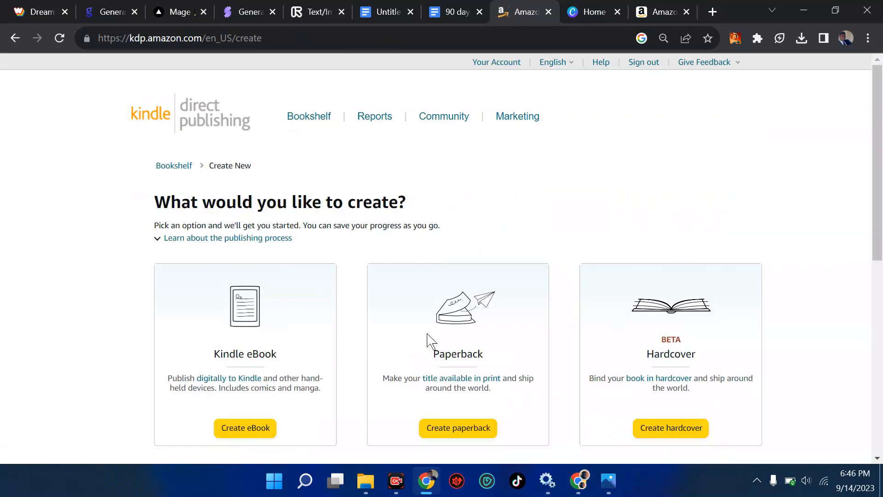
Step: Choose Kindle eBook as the format to create and bring up the Book Title section of its details form
{"action": "scroll", "coordinate": [697, 336], "scroll_direction": "down", "scroll_amount": 3}
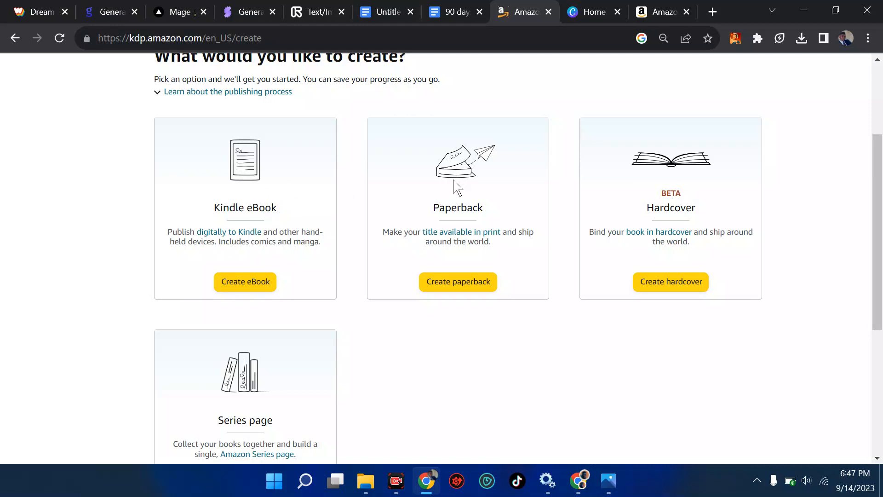
{"action": "left_click", "coordinate": [237, 289]}
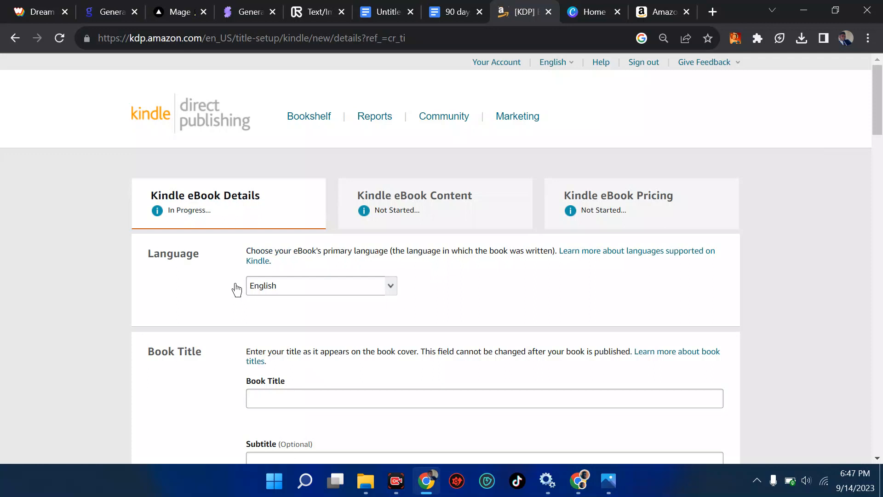
{"action": "scroll", "coordinate": [345, 285], "scroll_direction": "down", "scroll_amount": 3}
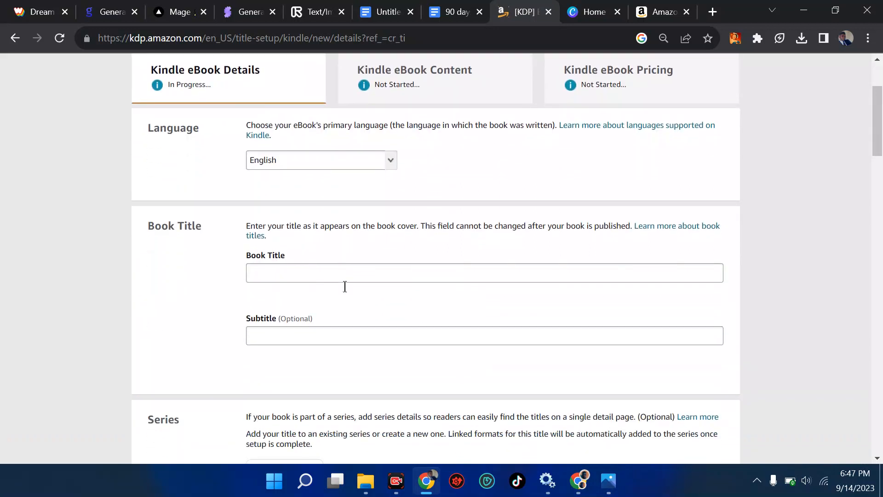
{"action": "left_click", "coordinate": [323, 272]}
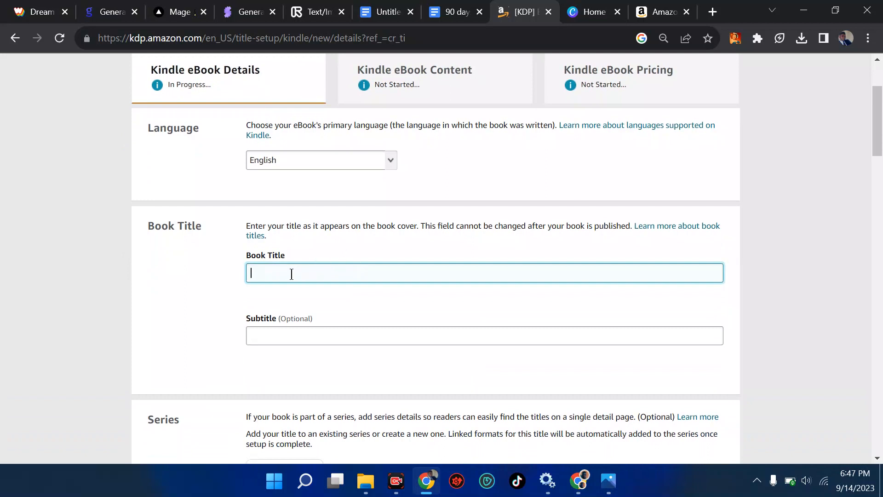
{"action": "left_click", "coordinate": [592, 11]}
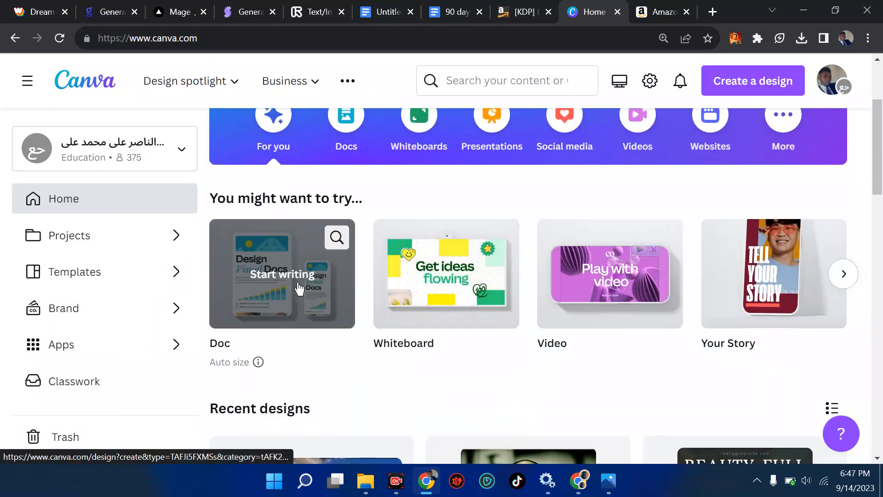
{"action": "left_click", "coordinate": [526, 11]}
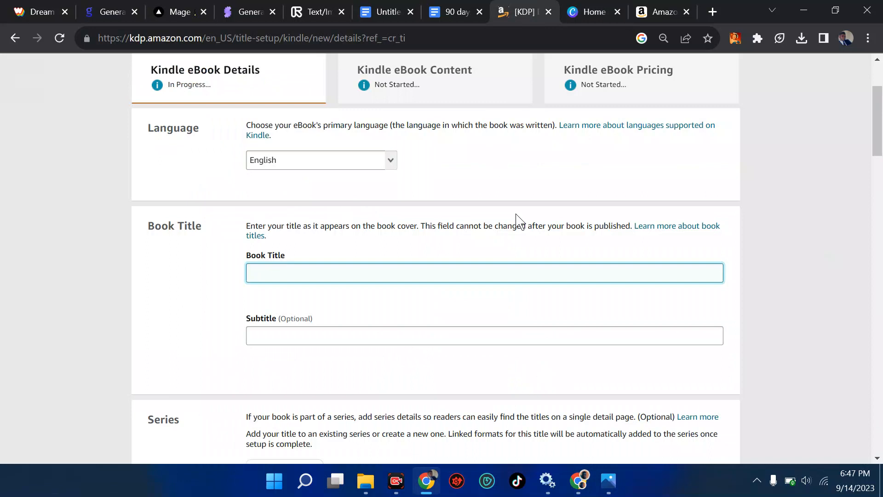
{"action": "left_click", "coordinate": [267, 341]}
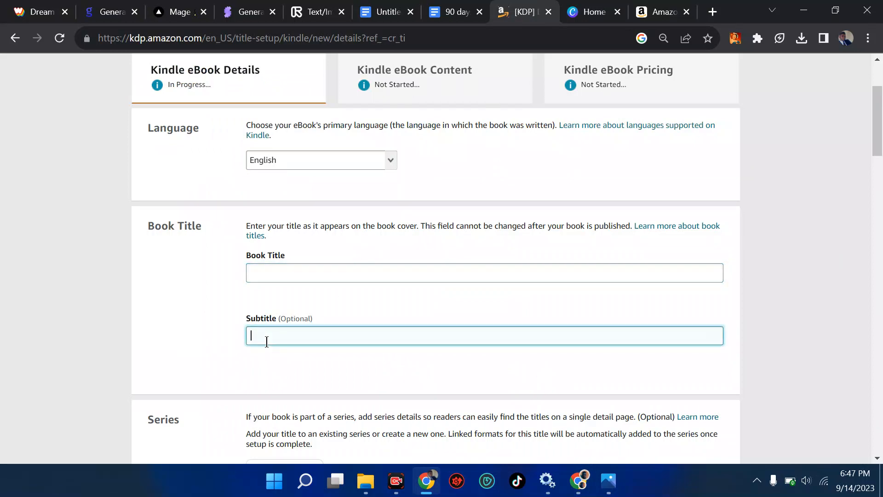
Step: Switch to the Amazon store page and search it for "daily devotion"
{"action": "left_click", "coordinate": [663, 9]}
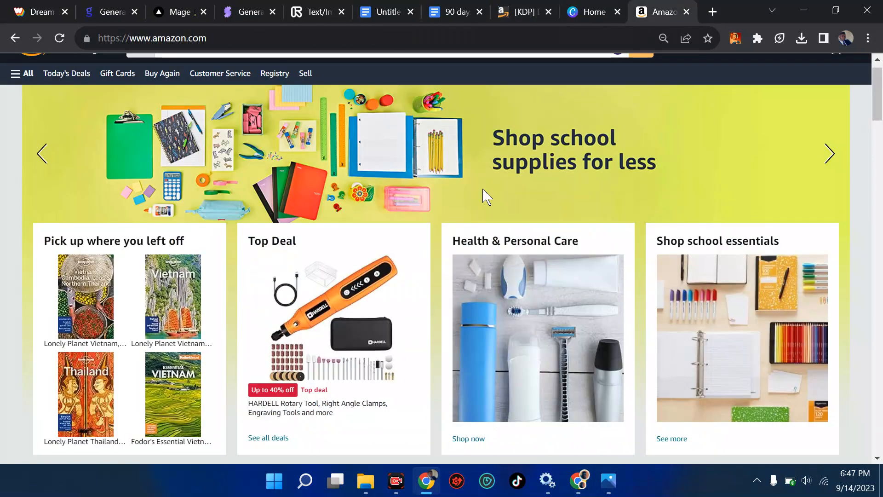
{"action": "scroll", "coordinate": [363, 164], "scroll_direction": "up", "scroll_amount": 1}
{"action": "left_click", "coordinate": [270, 68]}
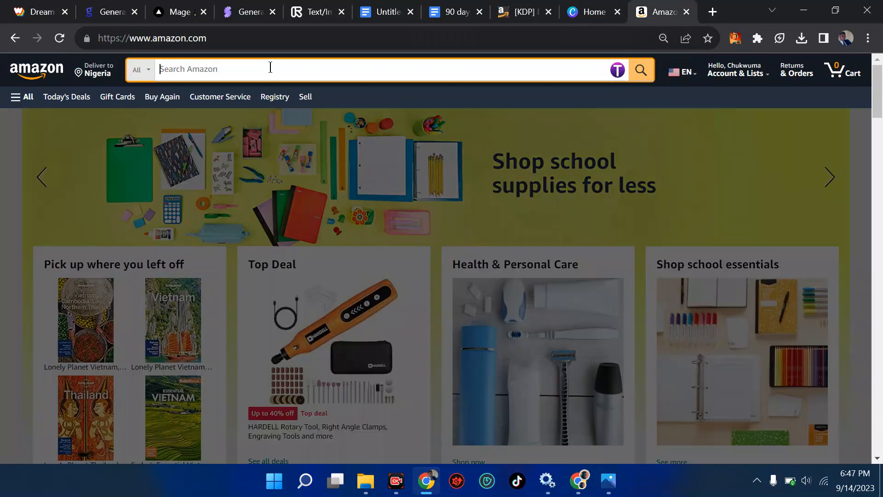
{"action": "type", "text": "daily devo"}
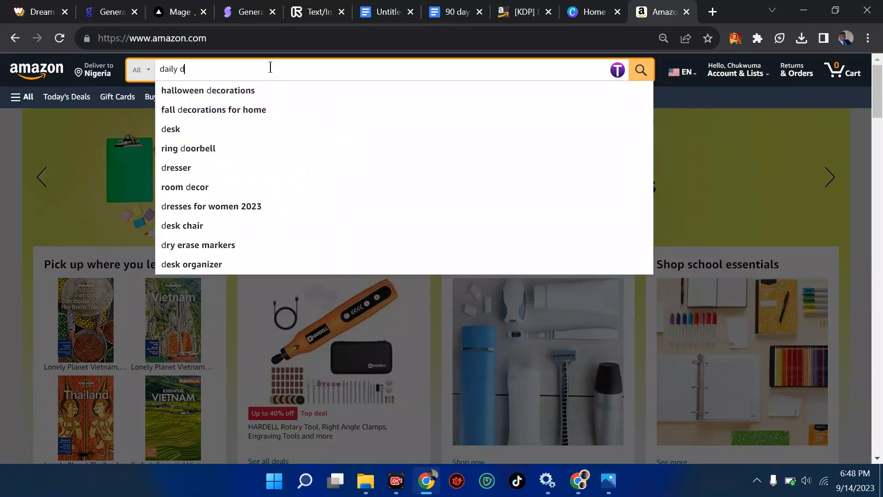
{"action": "type", "text": "tion"}
{"action": "key", "text": "Return"}
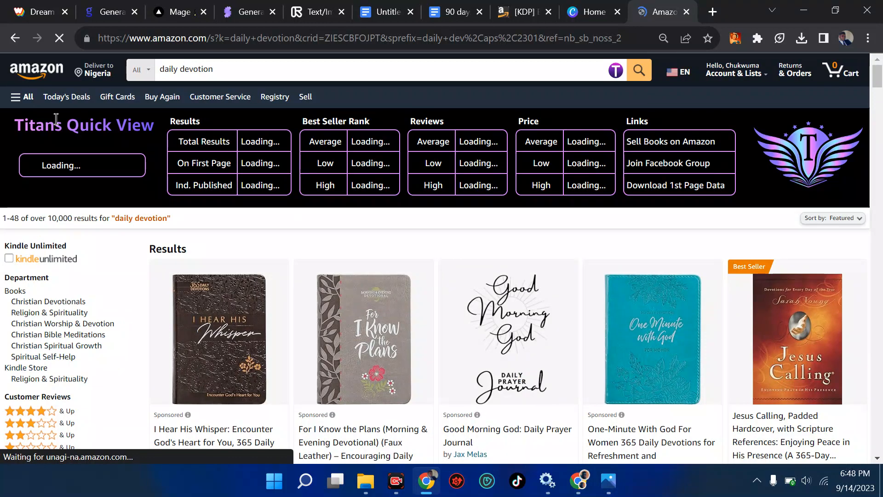
Step: Try to change the delivery location for the Amazon store
{"action": "left_click", "coordinate": [100, 74]}
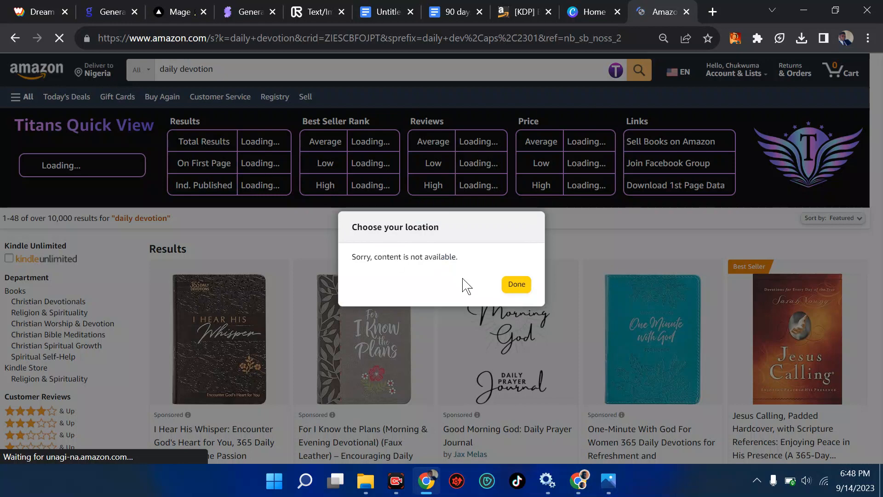
{"action": "left_click", "coordinate": [516, 283]}
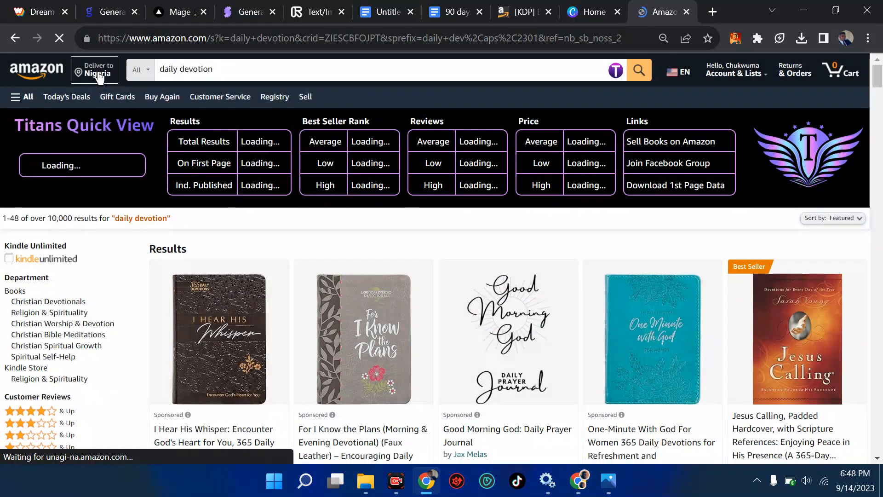
{"action": "left_click", "coordinate": [99, 74]}
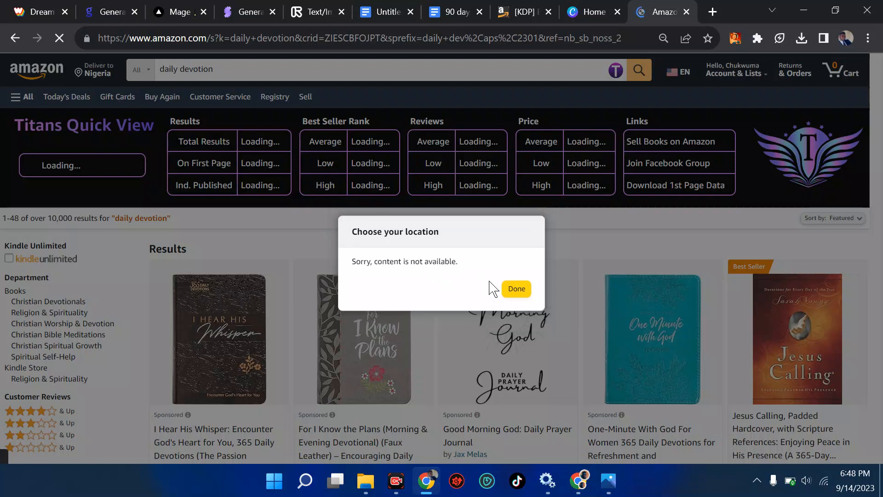
{"action": "left_click", "coordinate": [516, 289]}
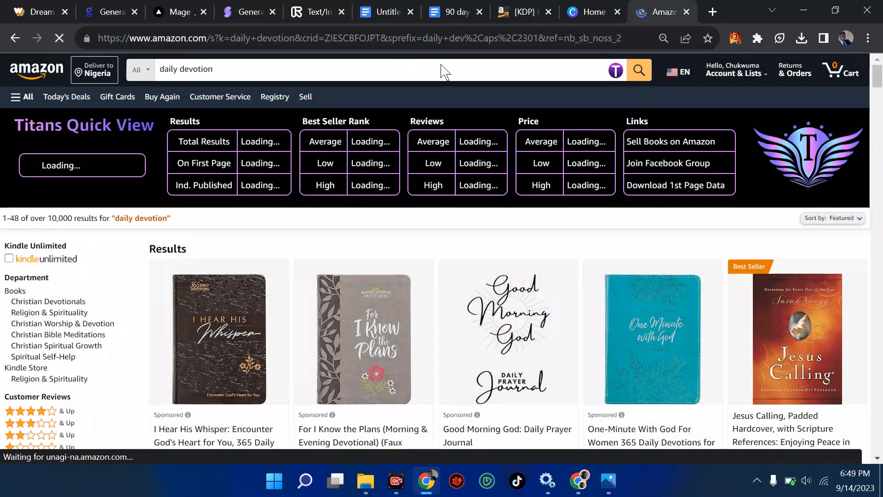
Step: Load the Amazon home page again from the address amazon.com
{"action": "left_click", "coordinate": [483, 39]}
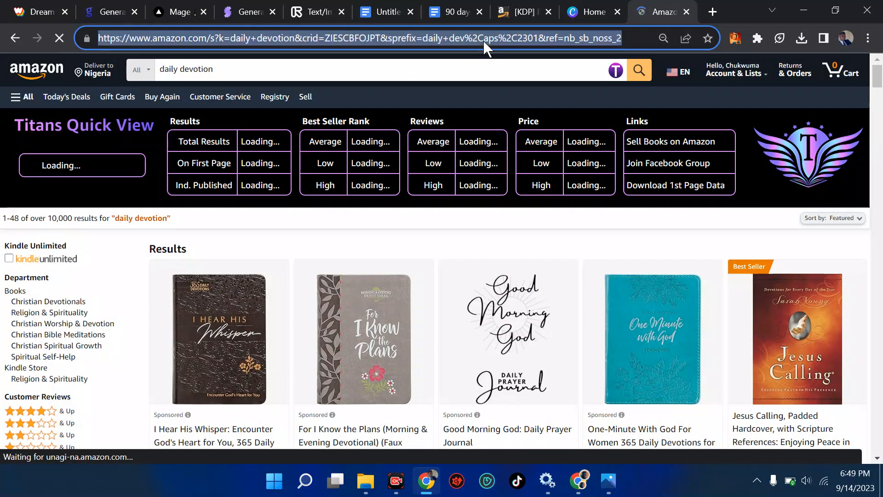
{"action": "type", "text": "am"}
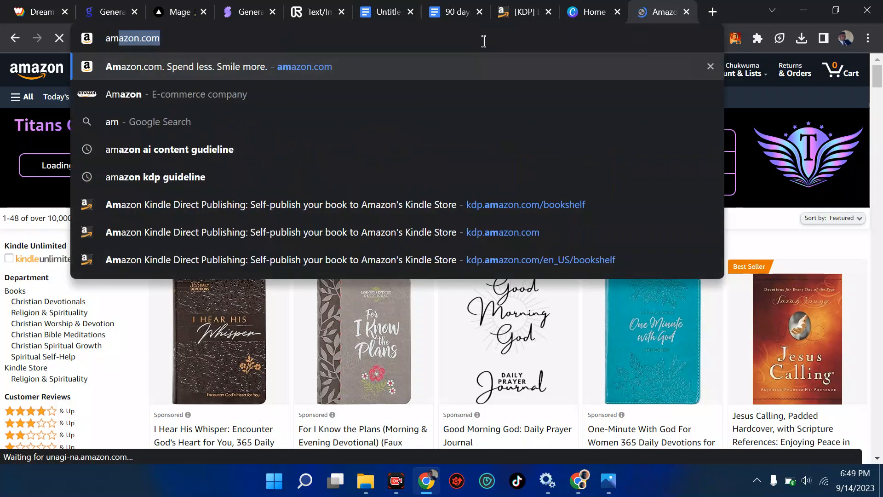
{"action": "key", "text": "Return"}
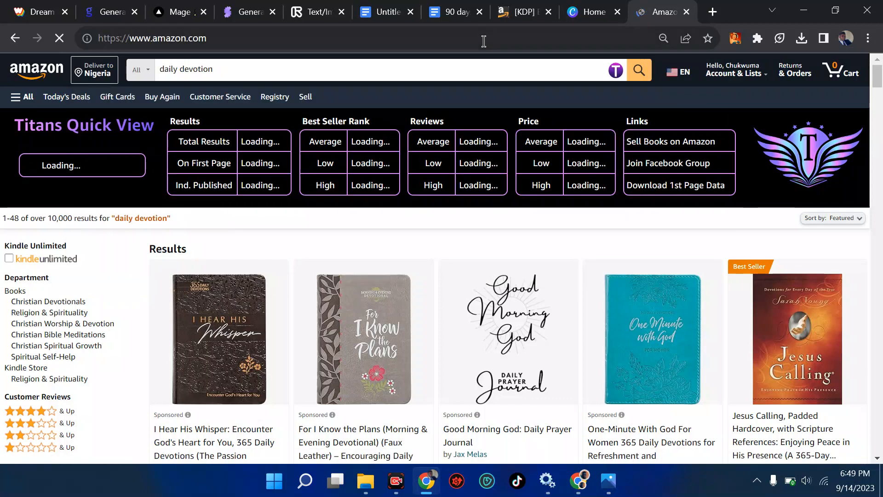
Step: Copy the title "EVERY MARRIAGE WORKS WHEN GOD'S IN" from the 90 days devotion document into the Book Title field of the Kindle eBook details
{"action": "left_click", "coordinate": [453, 13]}
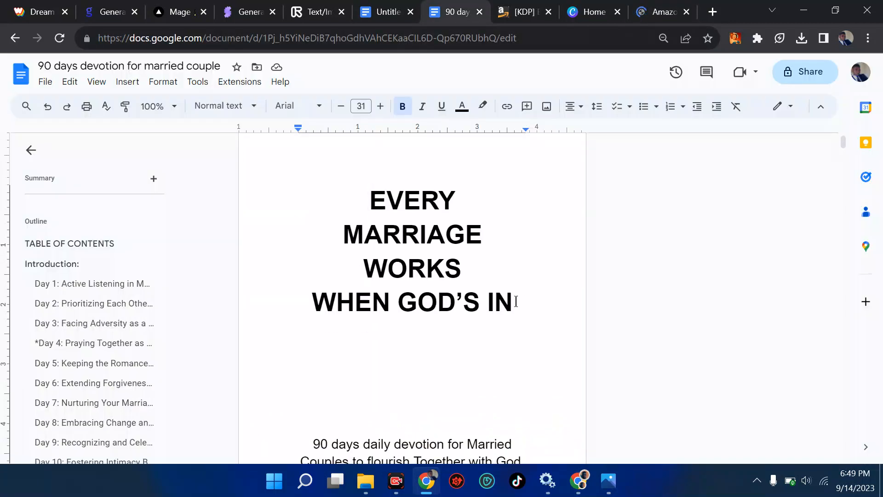
{"action": "left_click_drag", "start_coordinate": [514, 302], "coordinate": [363, 198]}
{"action": "key", "text": "ctrl+c"}
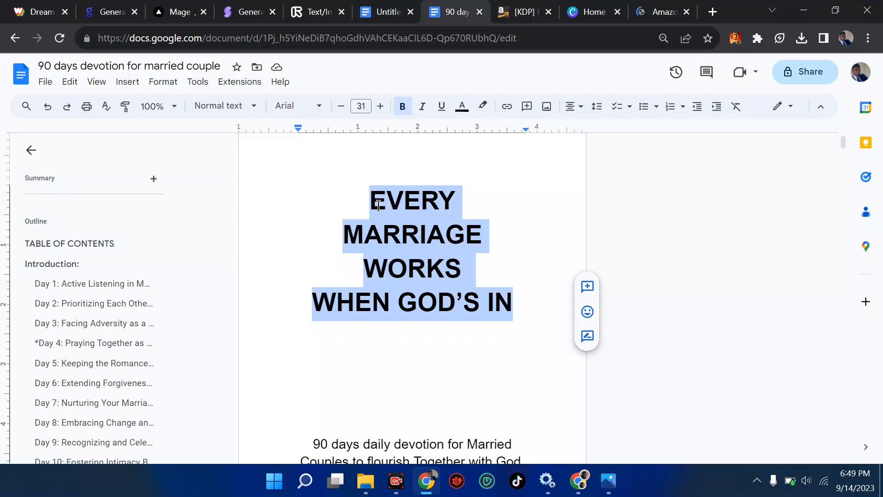
{"action": "scroll", "coordinate": [378, 204], "scroll_direction": "down", "scroll_amount": 2}
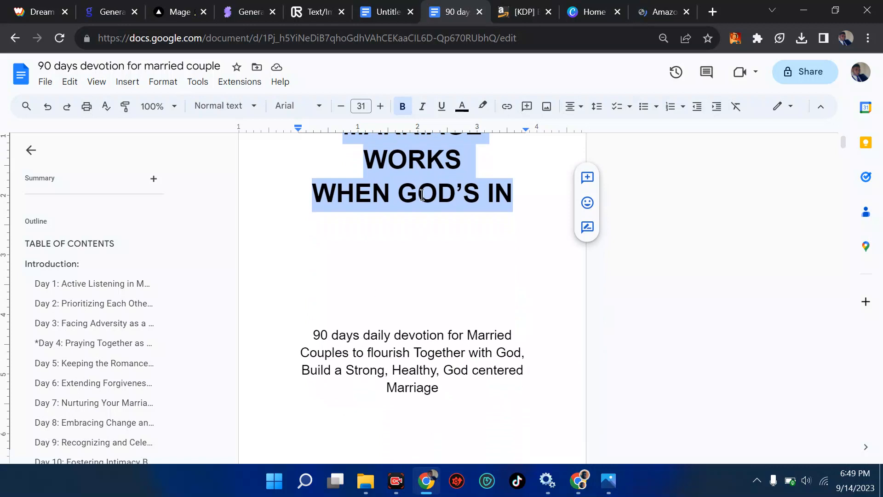
{"action": "left_click", "coordinate": [353, 353]}
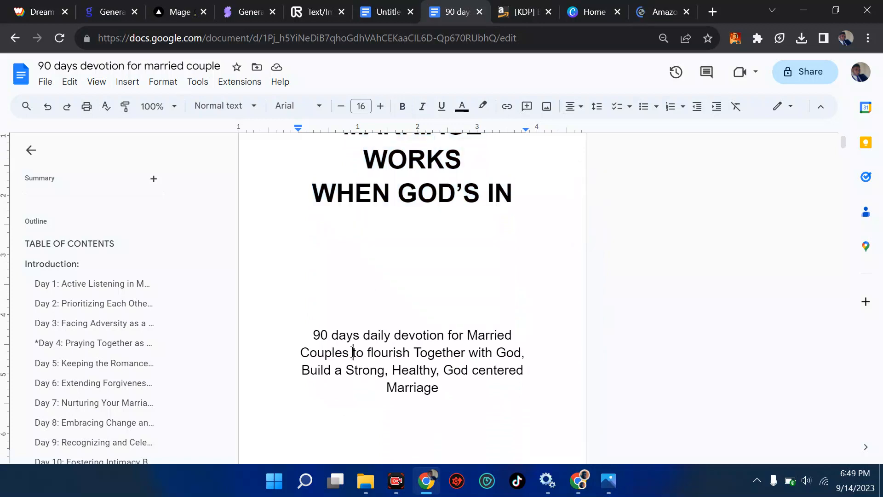
{"action": "scroll", "coordinate": [412, 268], "scroll_direction": "up", "scroll_amount": 3}
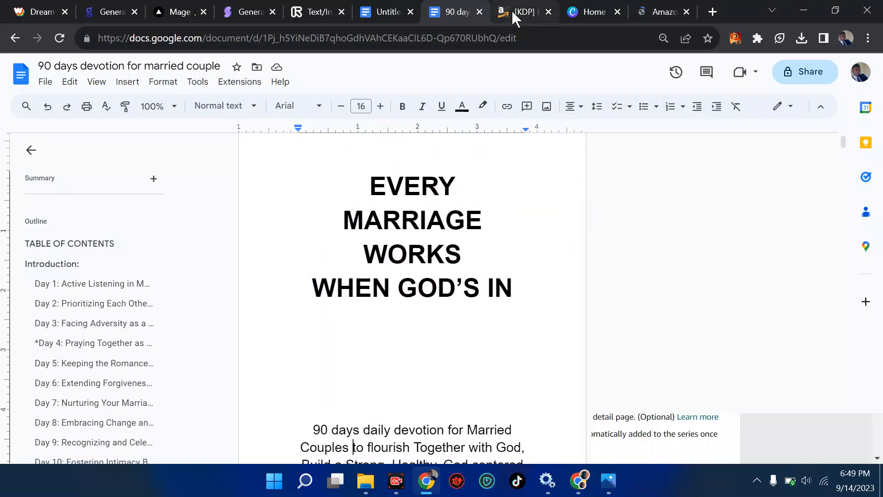
{"action": "left_click", "coordinate": [511, 11]}
{"action": "left_click", "coordinate": [266, 270]}
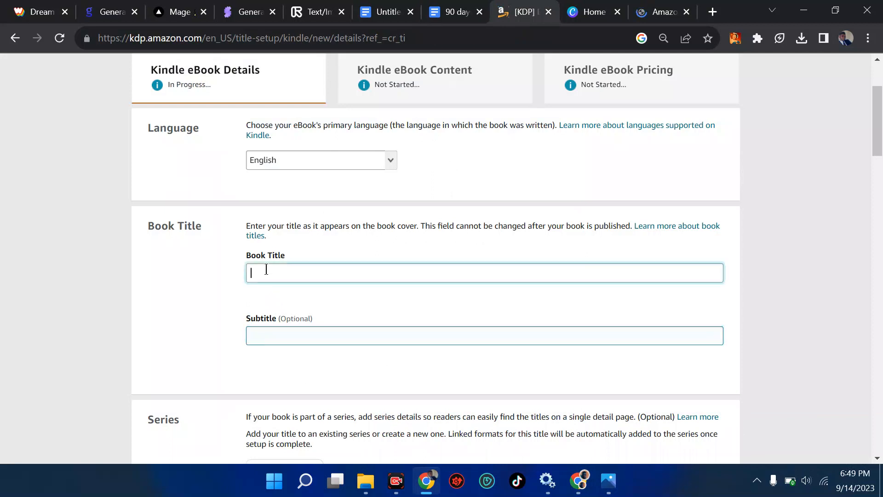
{"action": "key", "text": "ctrl+v"}
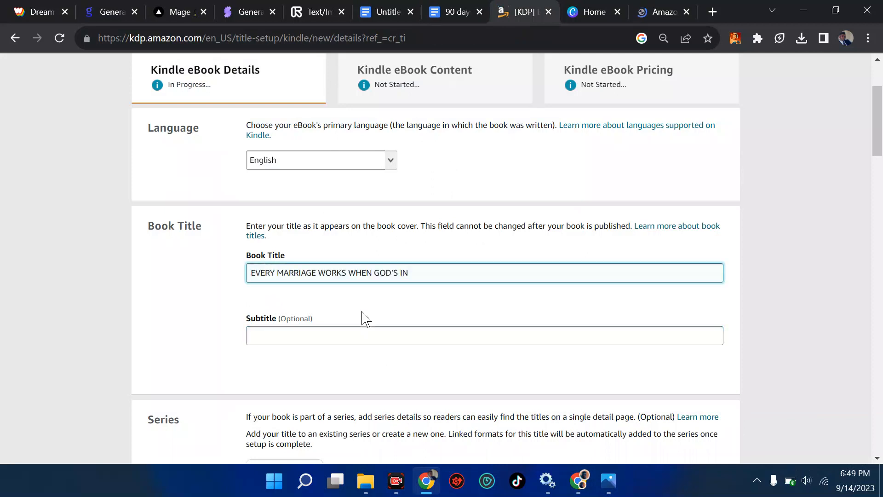
{"action": "left_click", "coordinate": [575, 13]}
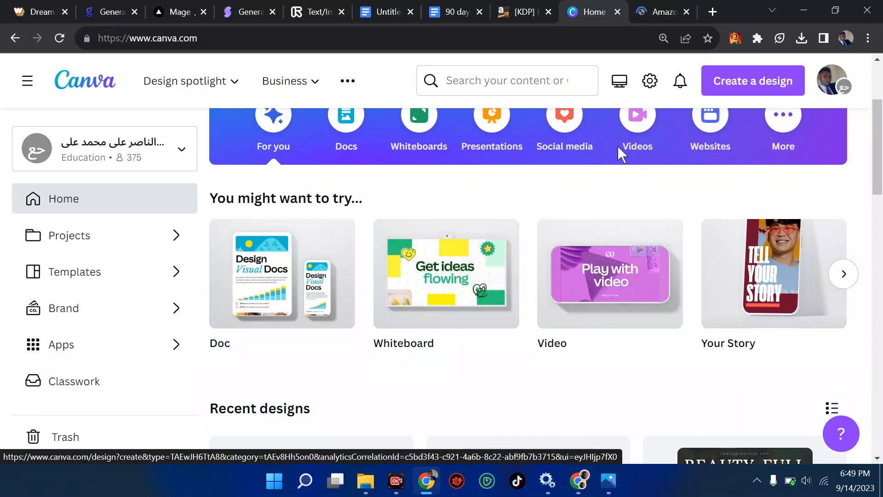
{"action": "mouse_move", "coordinate": [296, 92]}
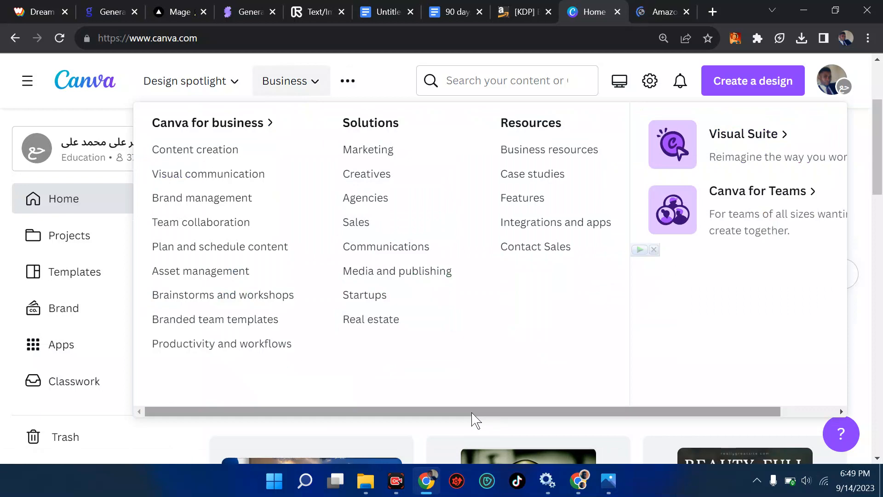
{"action": "left_click", "coordinate": [450, 12]}
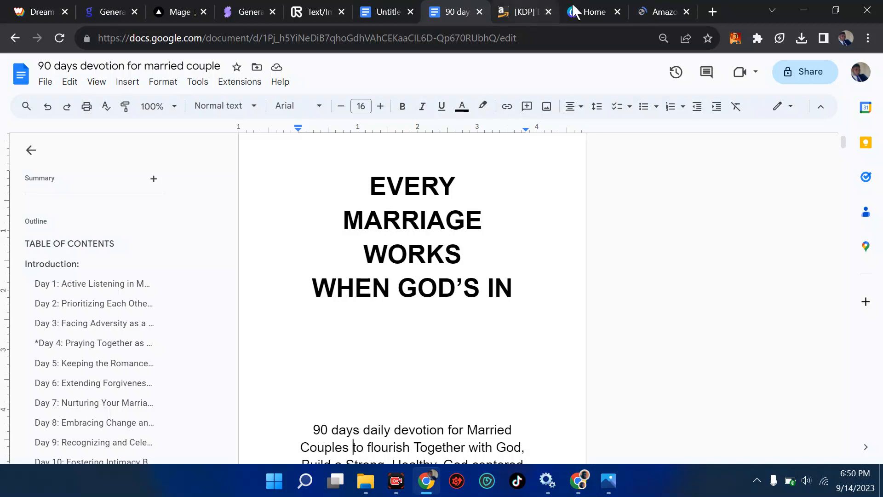
Step: Return to the Amazon store page and try again to change its delivery location
{"action": "left_click", "coordinate": [647, 13]}
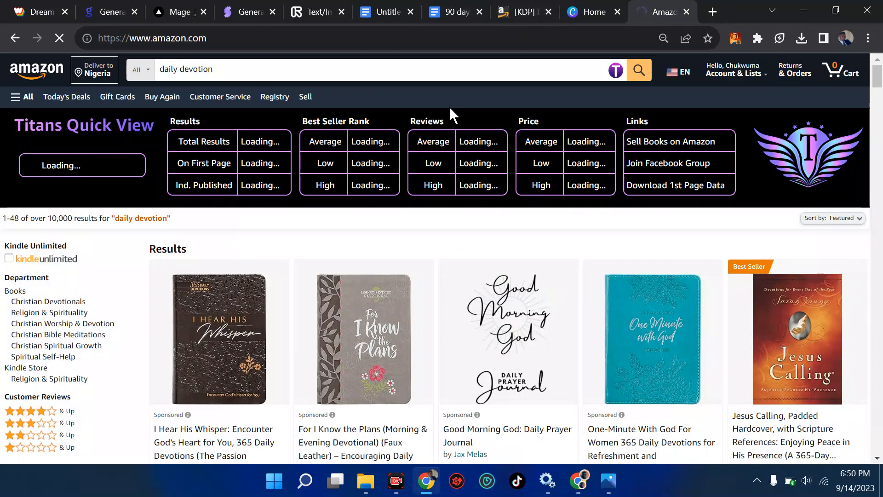
{"action": "left_click", "coordinate": [84, 66]}
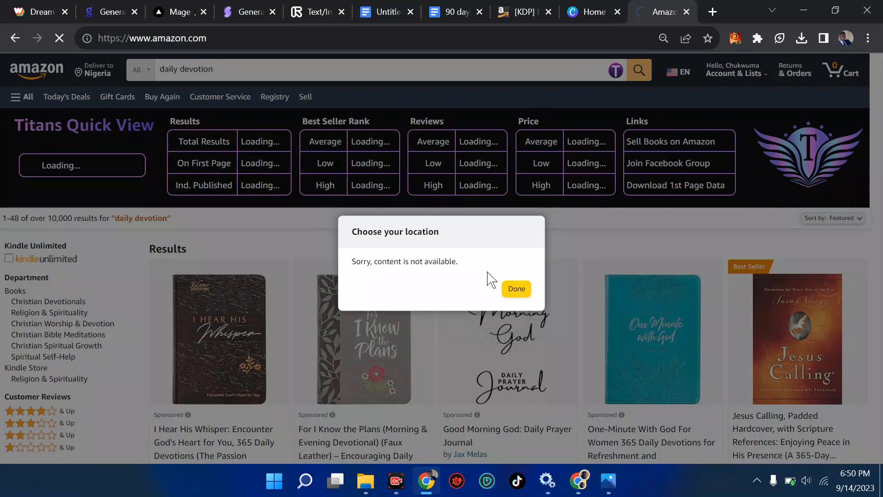
{"action": "left_click", "coordinate": [516, 289]}
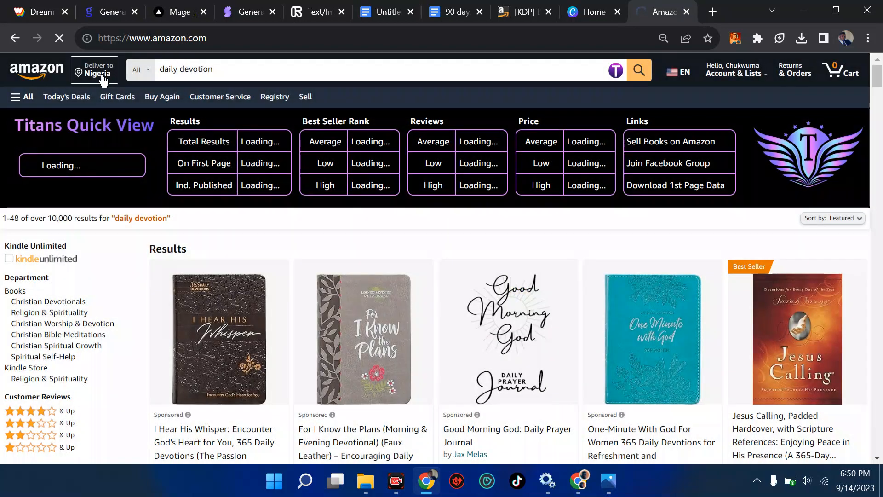
{"action": "left_click", "coordinate": [102, 74]}
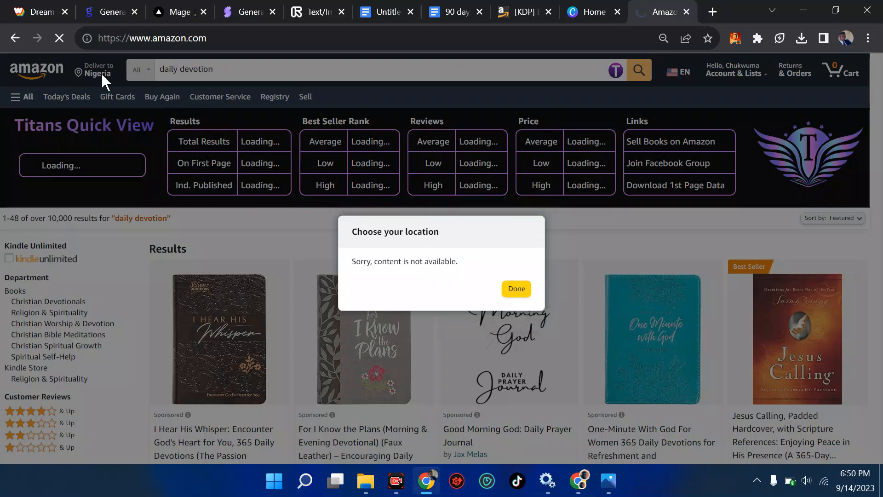
{"action": "left_click", "coordinate": [515, 289]}
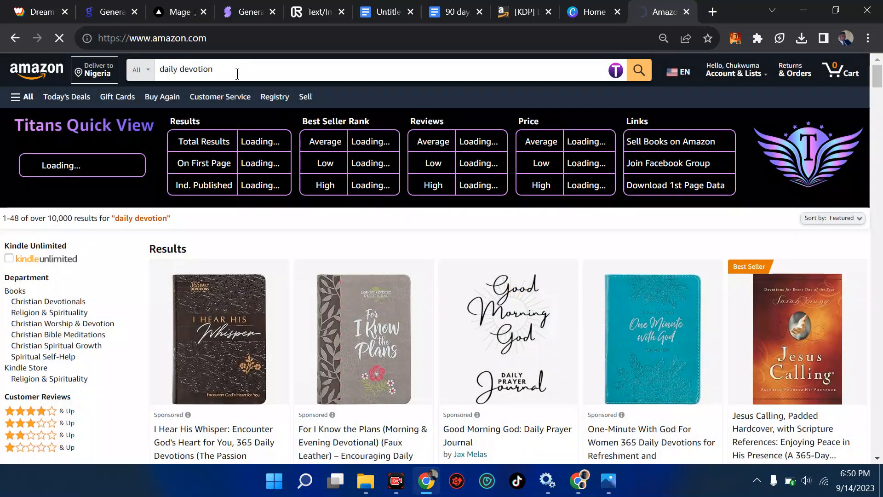
{"action": "left_click", "coordinate": [237, 74]}
Step: Compare the Kindle eBook form's Subtitle field with the subtitle in the devotion document, and return to Amazon to examine keyword suggestions for "daily devotion"
{"action": "left_click", "coordinate": [506, 11]}
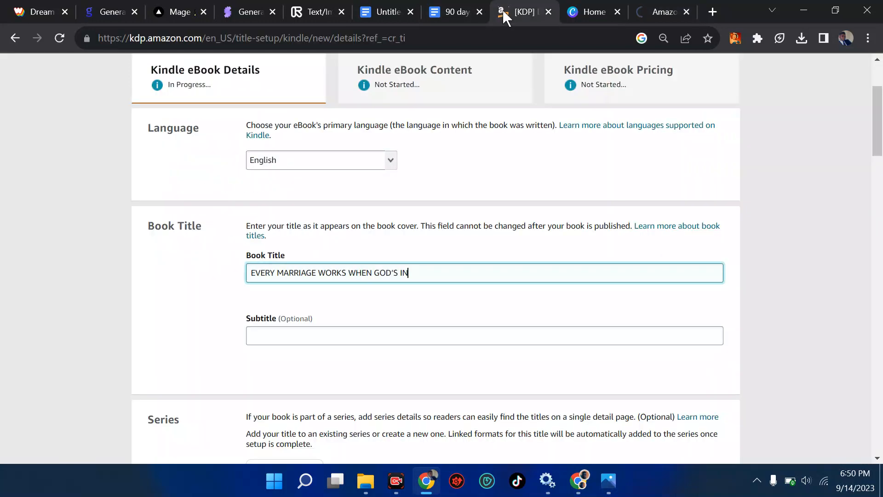
{"action": "left_click", "coordinate": [316, 327]}
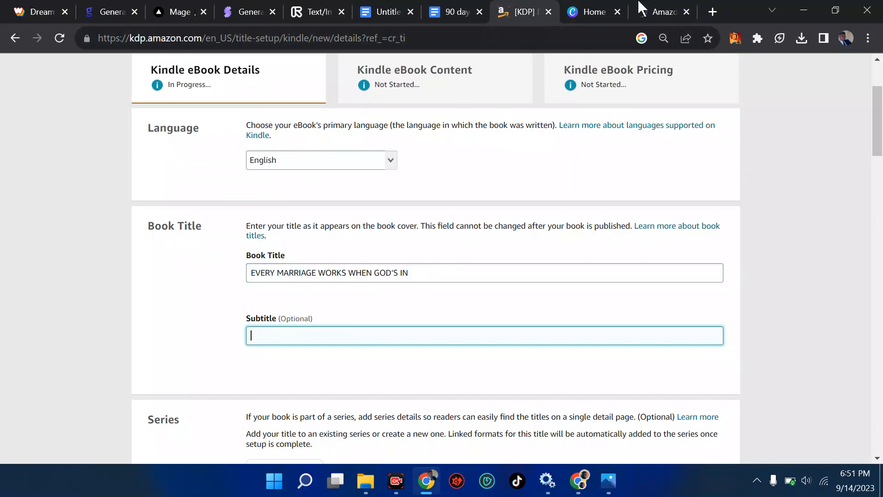
{"action": "left_click", "coordinate": [440, 11]}
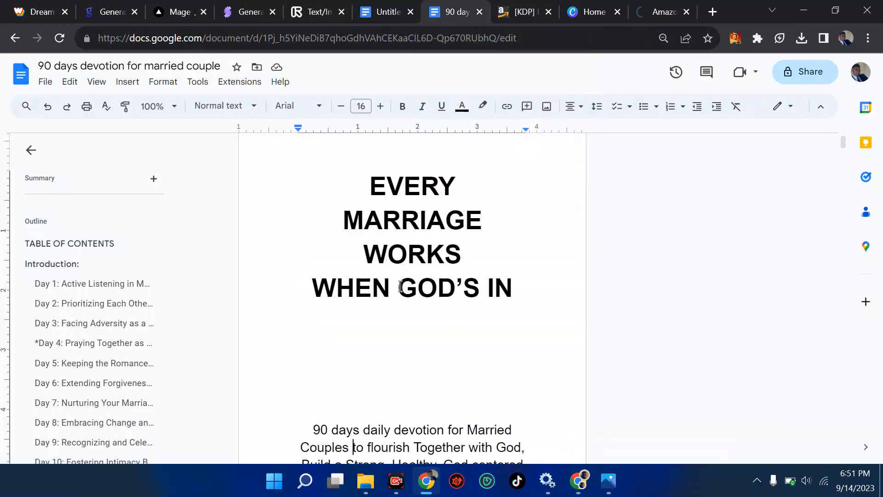
{"action": "scroll", "coordinate": [398, 286], "scroll_direction": "down", "scroll_amount": 2}
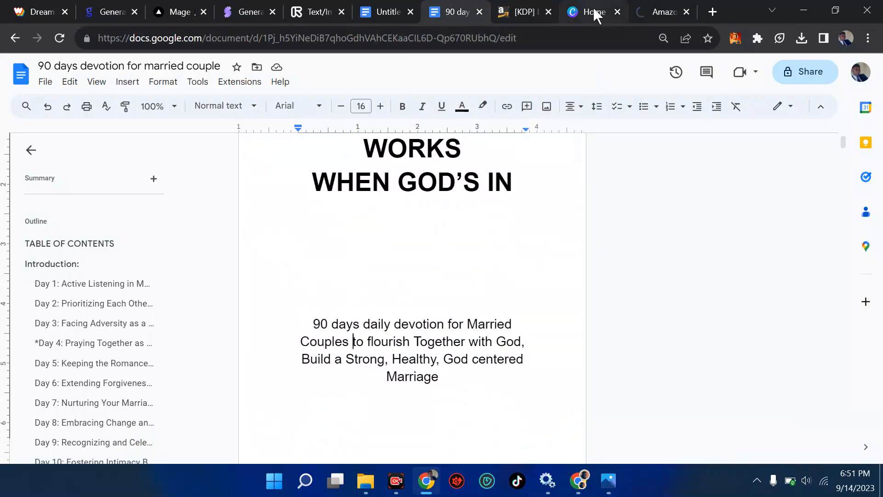
{"action": "left_click", "coordinate": [658, 12]}
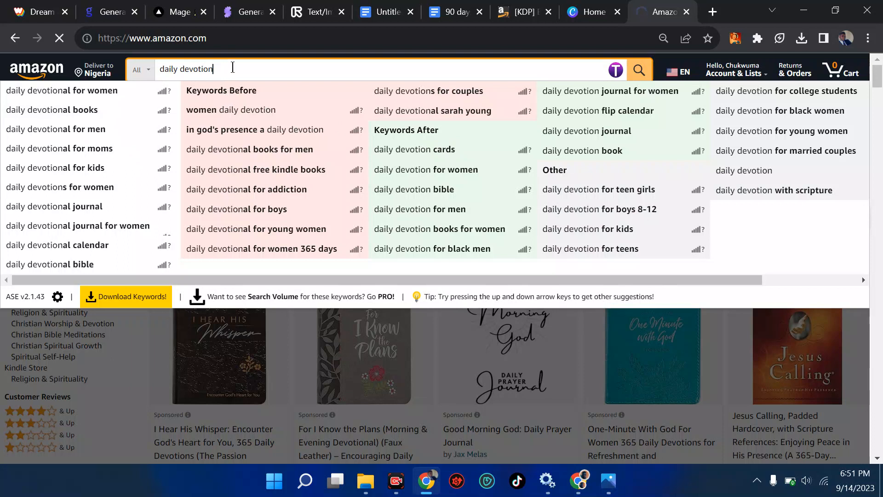
Step: Replace the Amazon search text with "devotion for married" and log in to the Titans Pro keyword tool with the saved credentials
{"action": "key", "text": "BackSpace"}
{"action": "key", "text": "BackSpace"}
{"action": "key", "text": "BackSpace"}
{"action": "key", "text": "BackSpace"}
{"action": "key", "text": "BackSpace"}
{"action": "key", "text": "BackSpace"}
{"action": "key", "text": "BackSpace"}
{"action": "key", "text": "BackSpace"}
{"action": "key", "text": "BackSpace"}
{"action": "key", "text": "BackSpace"}
{"action": "key", "text": "BackSpace"}
{"action": "key", "text": "BackSpace"}
{"action": "key", "text": "BackSpace"}
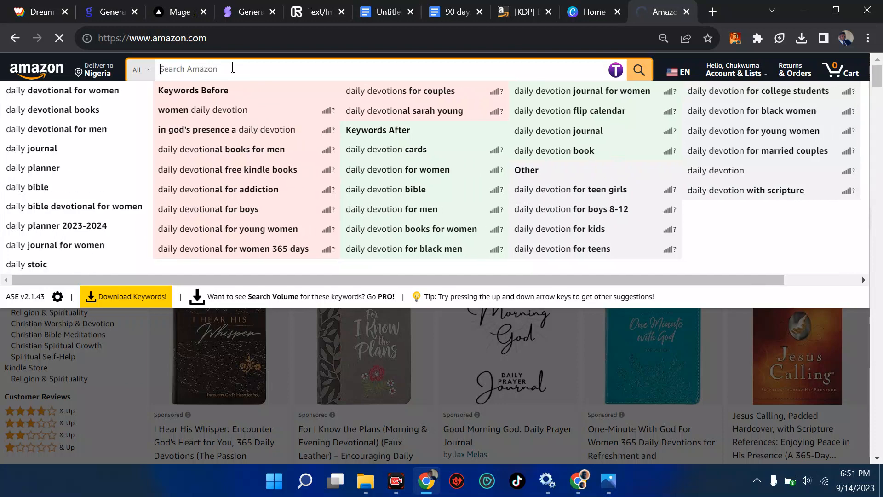
{"action": "type", "text": "devotion for married"}
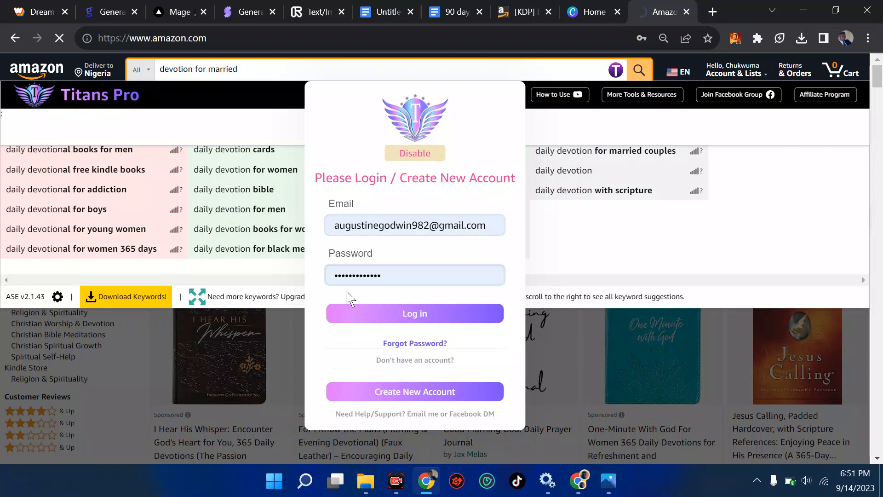
{"action": "left_click", "coordinate": [370, 321]}
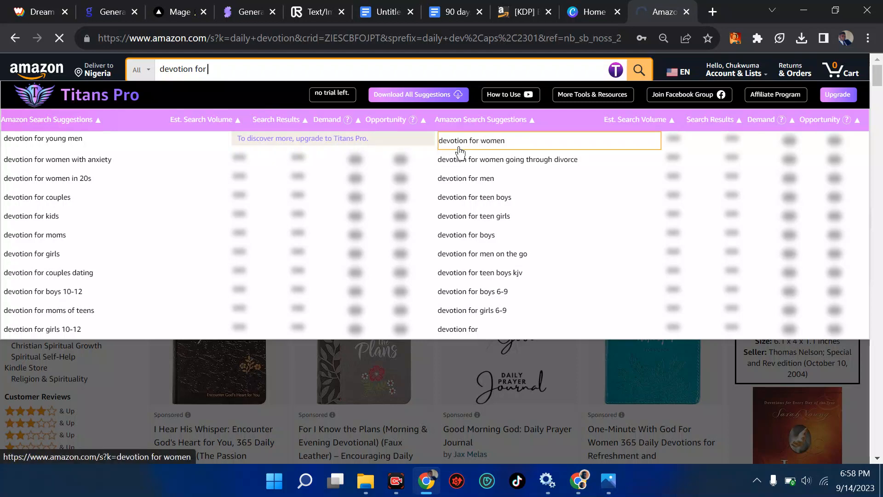
Step: Copy the subtitle "90 days daily devotion for Married Couples to flourish Together with God, Build a Strong, Healthy, God centered Marriage" from the devotion document into the Subtitle field
{"action": "left_click", "coordinate": [520, 11]}
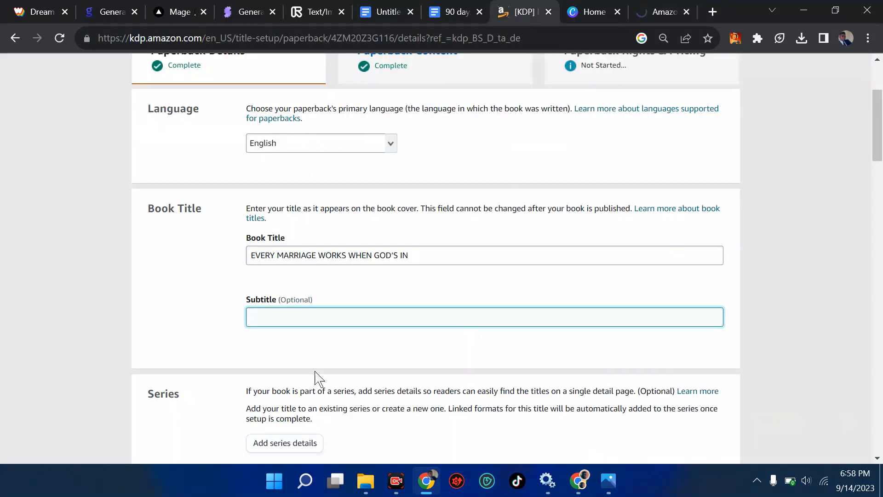
{"action": "left_click", "coordinate": [459, 12]}
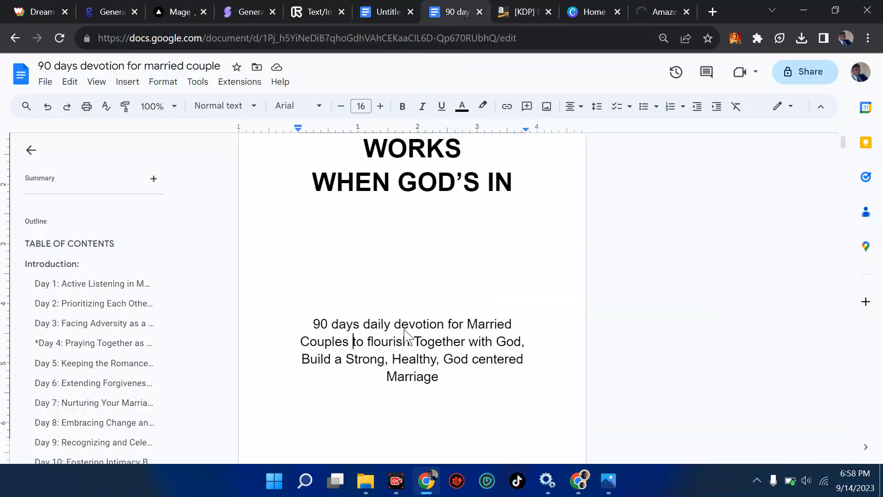
{"action": "left_click", "coordinate": [438, 376]}
{"action": "left_click", "coordinate": [302, 326], "text": "shift"}
{"action": "key", "text": "ctrl+c"}
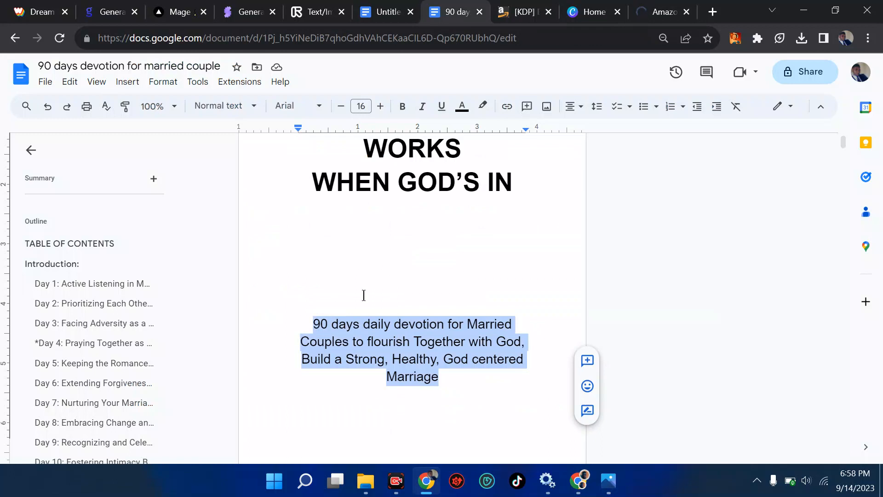
{"action": "left_click", "coordinate": [520, 12]}
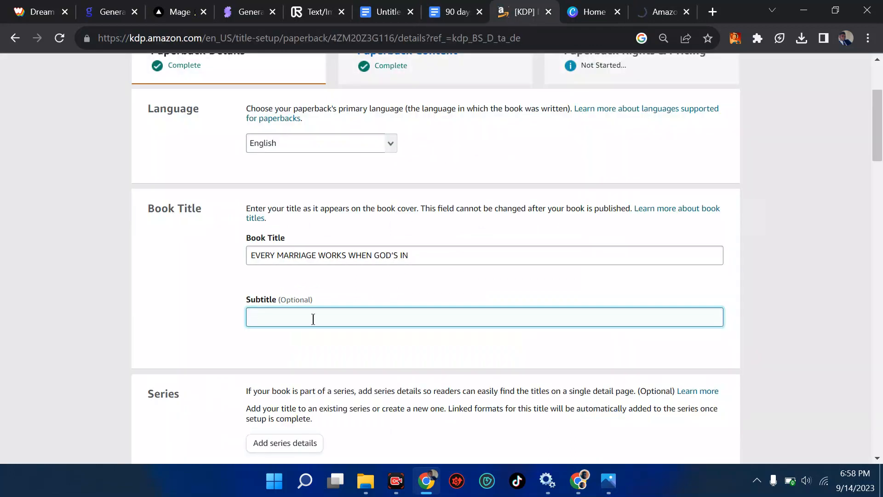
{"action": "key", "text": "ctrl+v"}
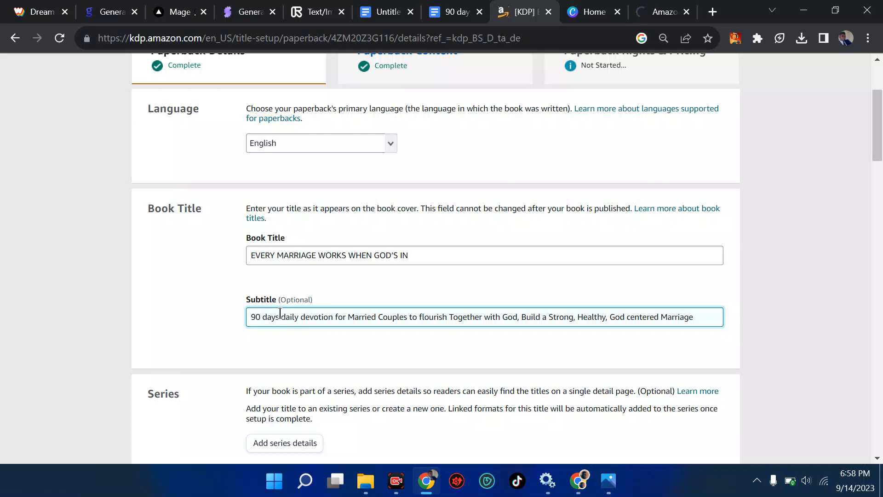
Step: Compare the phrase "daily devotion for Married Couples" in the subtitle with Amazon's keyword suggestions for "devotion for"
{"action": "left_click_drag", "start_coordinate": [282, 316], "coordinate": [406, 315]}
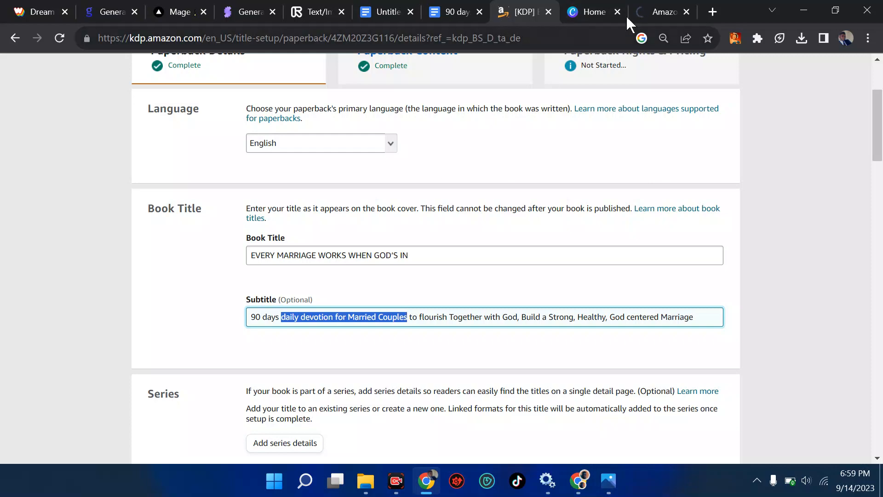
{"action": "left_click", "coordinate": [667, 12]}
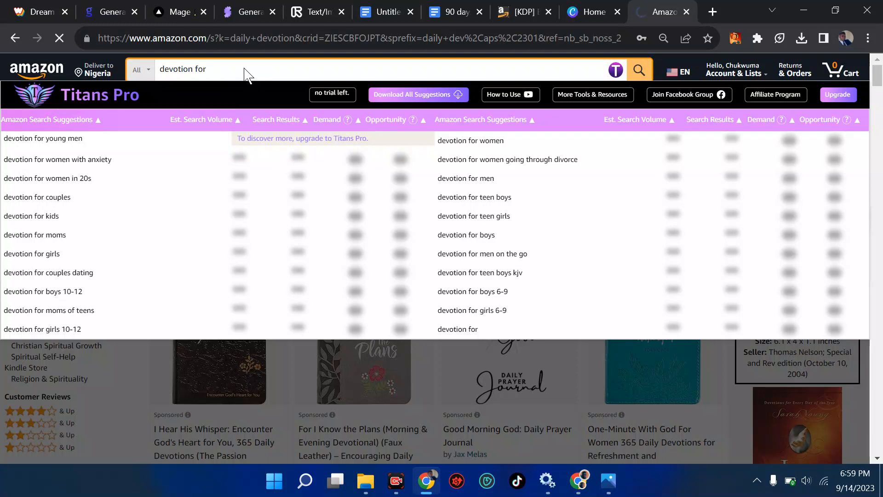
{"action": "left_click", "coordinate": [529, 13]}
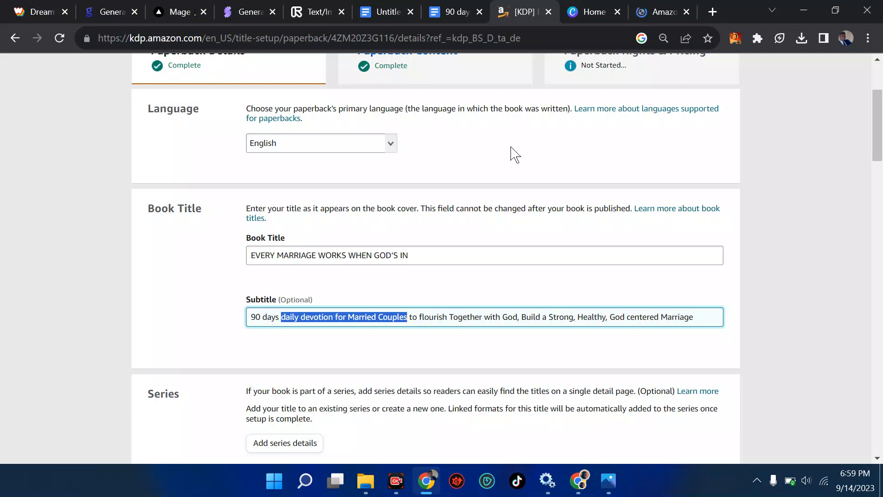
{"action": "left_click", "coordinate": [258, 317]}
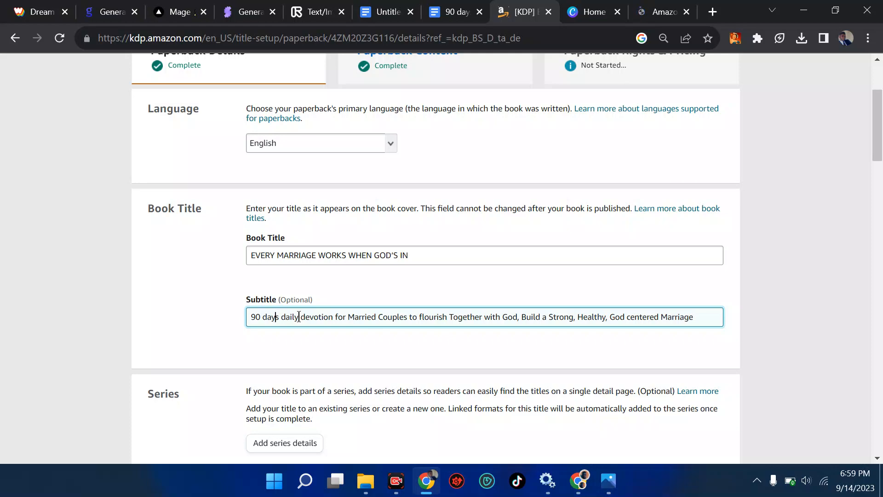
Step: Examine the Series and Edition Number sections and the prefix and first name fields of the primary author
{"action": "scroll", "coordinate": [342, 346], "scroll_direction": "down", "scroll_amount": 5}
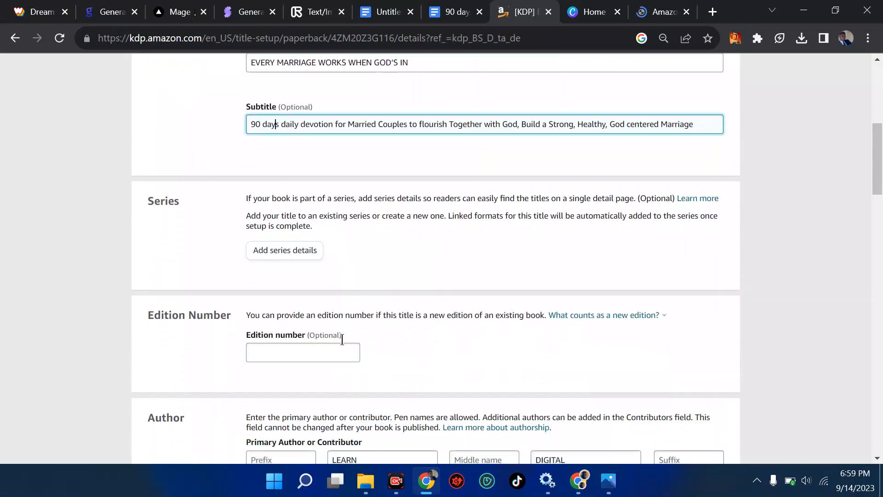
{"action": "scroll", "coordinate": [343, 346], "scroll_direction": "down", "scroll_amount": 1}
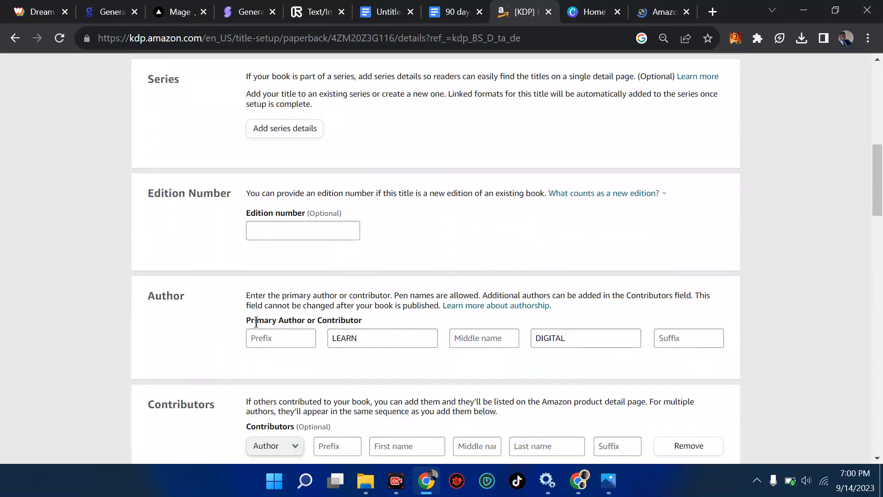
{"action": "left_click", "coordinate": [258, 338]}
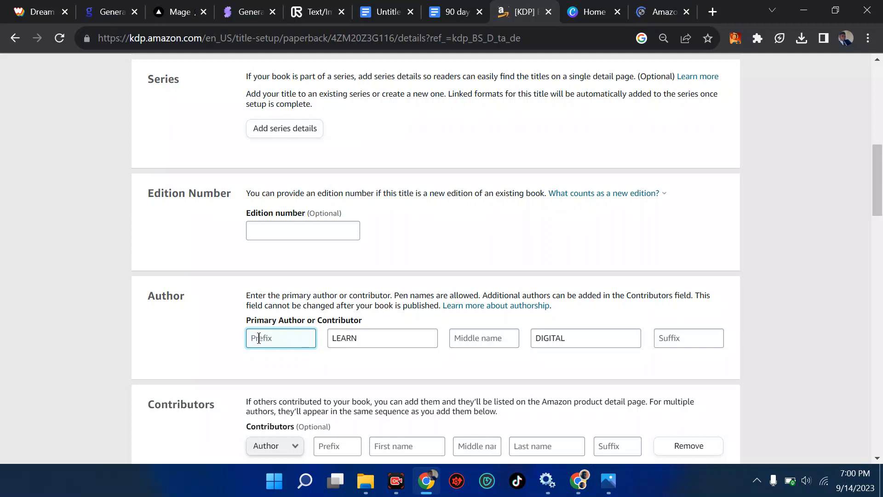
{"action": "scroll", "coordinate": [260, 343], "scroll_direction": "down", "scroll_amount": 1}
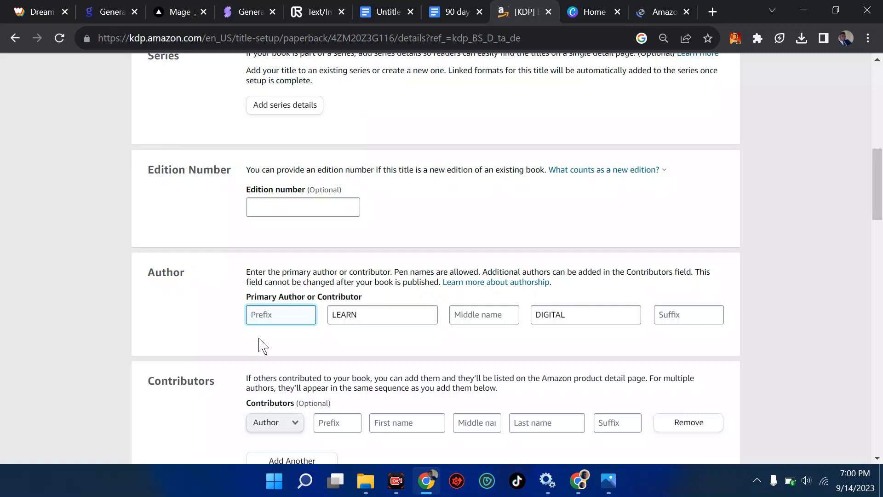
{"action": "double_click", "coordinate": [366, 315]}
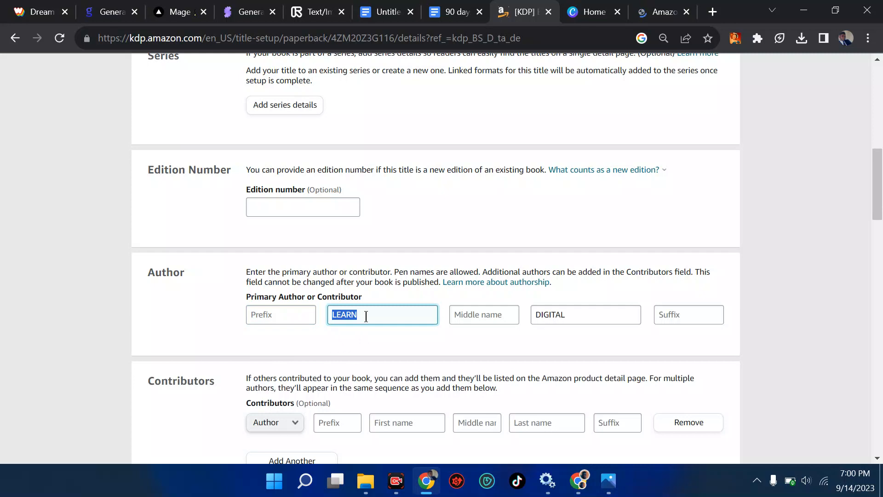
{"action": "left_click", "coordinate": [366, 316]}
Step: Try out entries in the primary author's middle name and suffix fields, with "phd" as the suffix, and clear both
{"action": "left_click", "coordinate": [475, 316]}
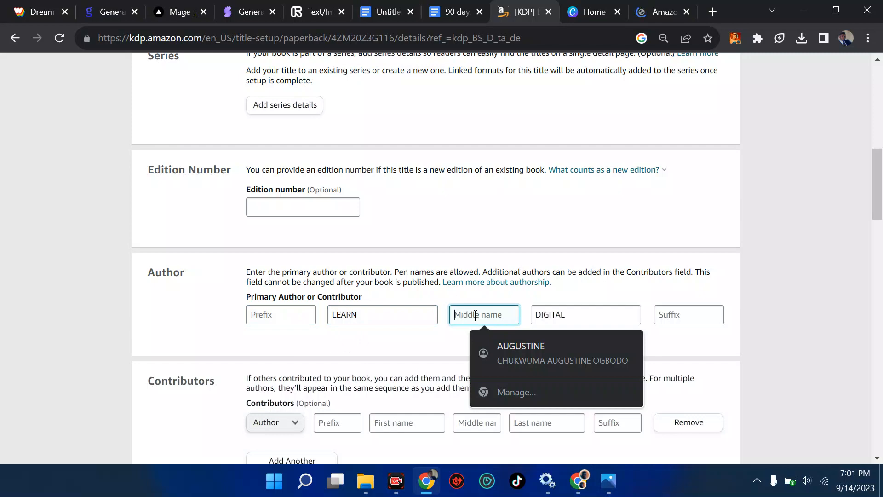
{"action": "type", "text": "your"}
{"action": "scroll", "coordinate": [478, 322], "scroll_direction": "up", "scroll_amount": 8}
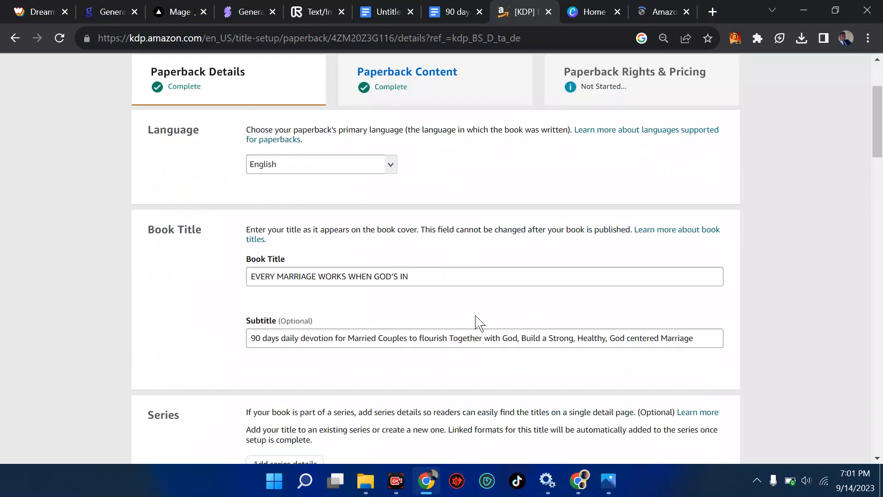
{"action": "scroll", "coordinate": [478, 322], "scroll_direction": "down", "scroll_amount": 6}
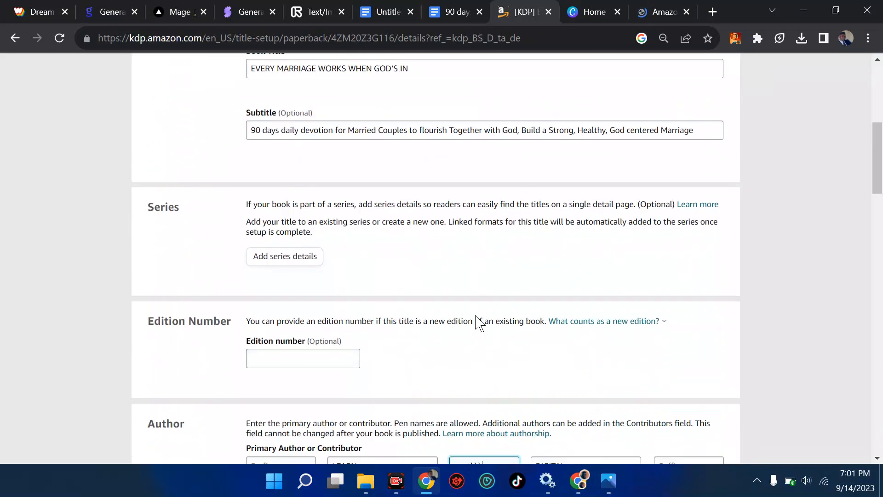
{"action": "scroll", "coordinate": [476, 317], "scroll_direction": "down", "scroll_amount": 1}
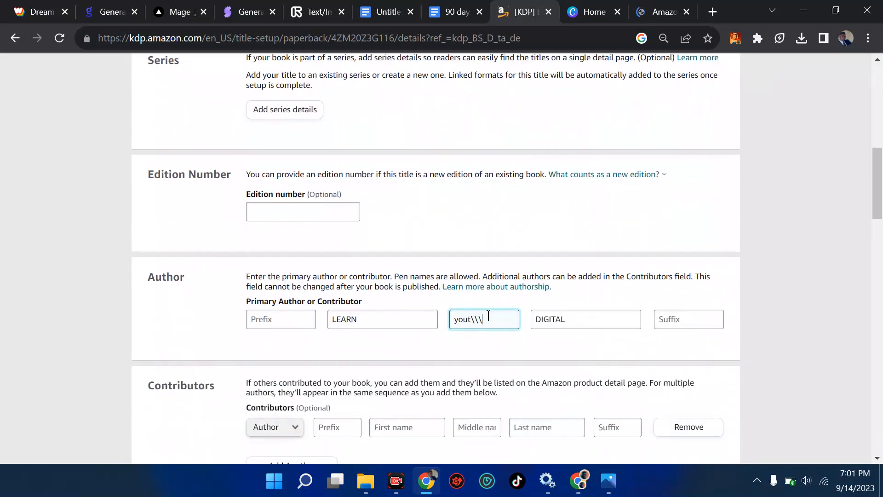
{"action": "key", "text": "BackSpace"}
{"action": "key", "text": "BackSpace"}
{"action": "key", "text": "BackSpace"}
{"action": "key", "text": "BackSpace"}
{"action": "key", "text": "BackSpace"}
{"action": "left_click", "coordinate": [667, 323]}
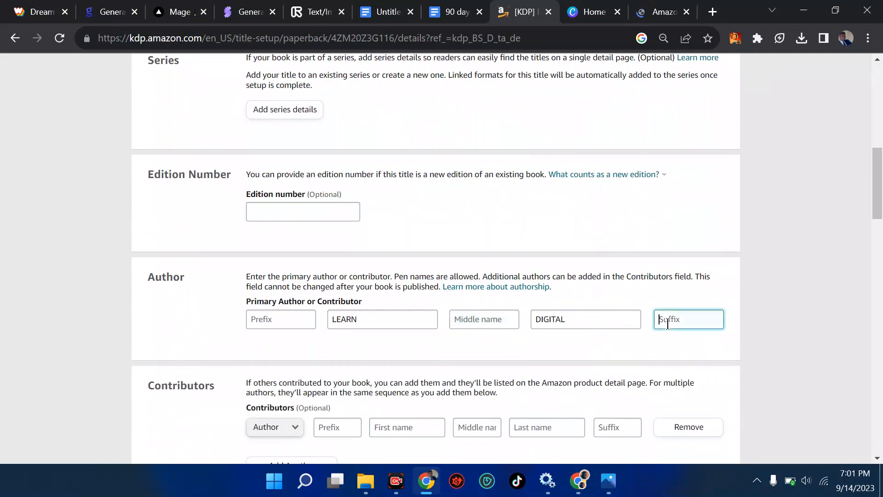
{"action": "type", "text": "phd"}
{"action": "key", "text": "BackSpace"}
{"action": "key", "text": "BackSpace"}
{"action": "key", "text": "BackSpace"}
{"action": "scroll", "coordinate": [668, 322], "scroll_direction": "down", "scroll_amount": 3}
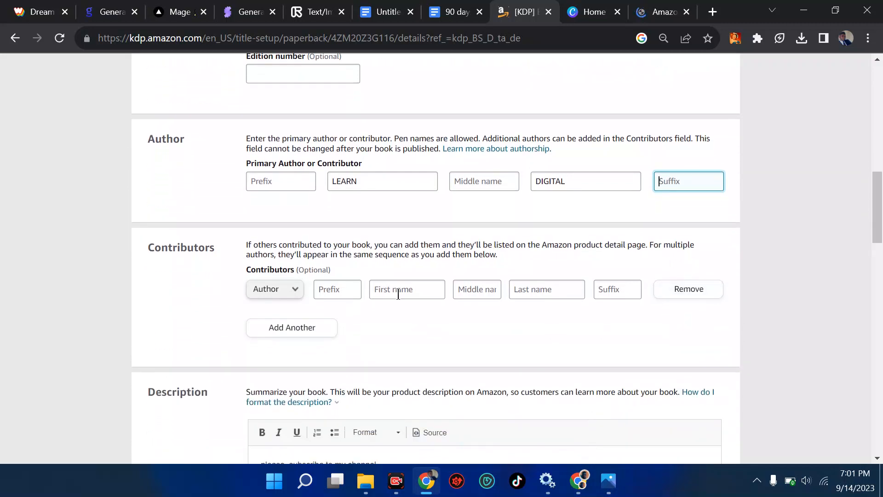
{"action": "left_click", "coordinate": [399, 294]}
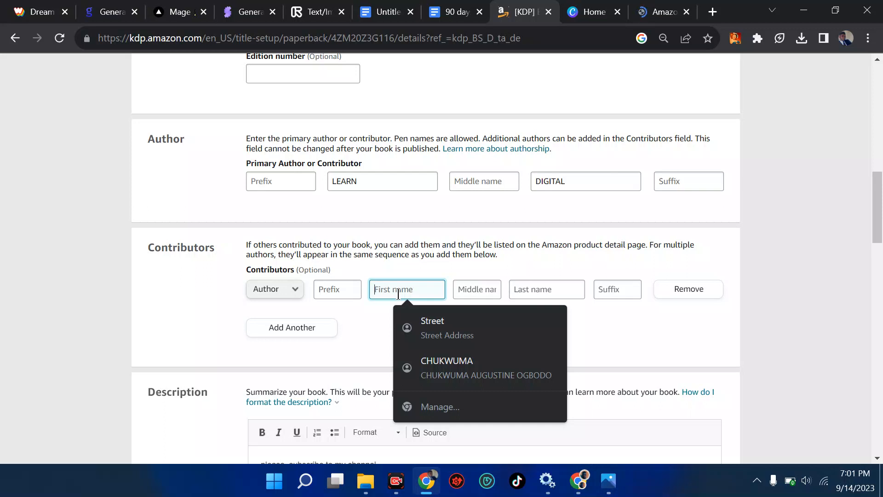
Step: Replace the existing book description with the line "just married? marriage built in chirstis the best."
{"action": "scroll", "coordinate": [398, 294], "scroll_direction": "down", "scroll_amount": 2}
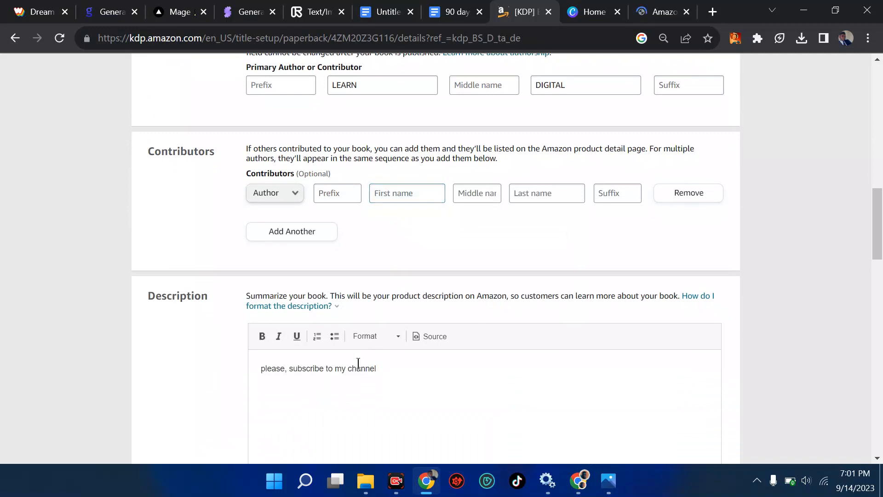
{"action": "double_click", "coordinate": [383, 366]}
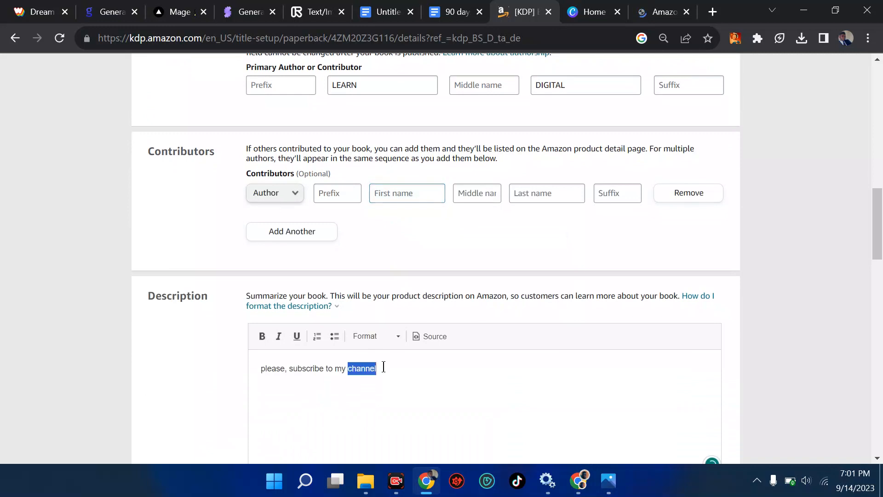
{"action": "triple_click", "coordinate": [383, 366]}
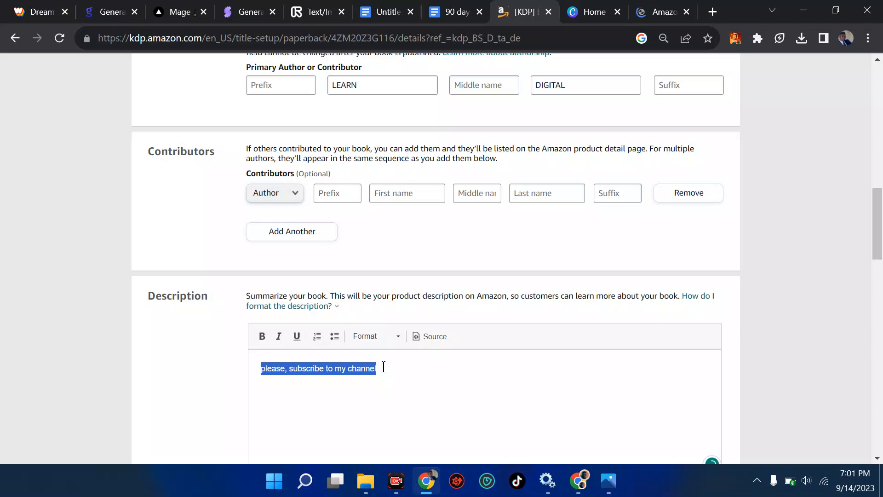
{"action": "key", "text": "BackSpace"}
{"action": "type", "text": "i"}
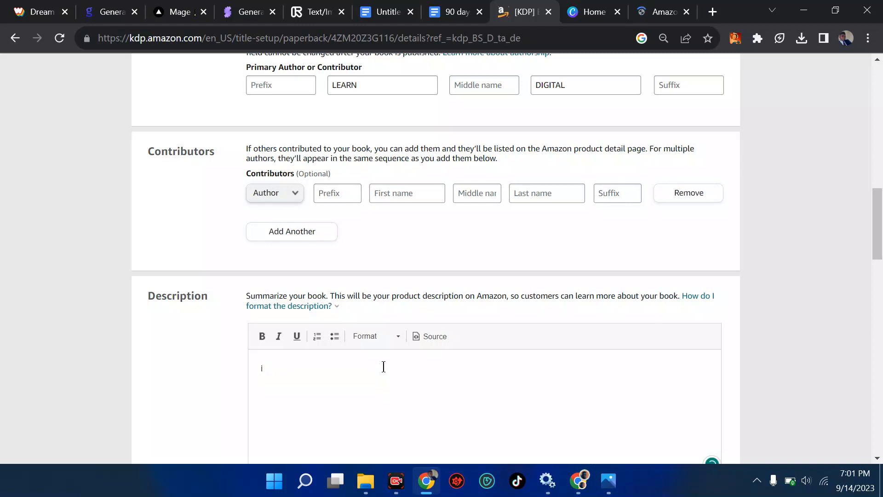
{"action": "type", "text": "ust marr"}
{"action": "key", "text": "BackSpace"}
{"action": "key", "text": "BackSpace"}
{"action": "key", "text": "BackSpace"}
{"action": "key", "text": "BackSpace"}
{"action": "key", "text": "BackSpace"}
{"action": "key", "text": "BackSpace"}
{"action": "key", "text": "BackSpace"}
{"action": "type", "text": "just married"}
{"action": "type", "text": "?"}
{"action": "type", "text": "m\\"}
{"action": "key", "text": "BackSpace"}
{"action": "key", "text": "BackSpace"}
{"action": "type", "text": "marriage"}
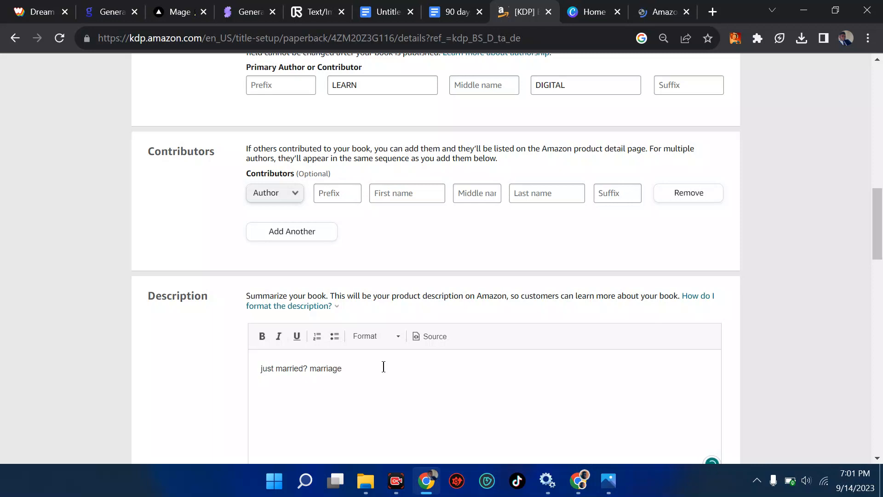
{"action": "type", "text": " built in h"}
{"action": "key", "text": "BackSpace"}
{"action": "type", "text": "chirstis the a"}
{"action": "key", "text": "BackSpace"}
{"action": "type", "text": "best."}
Step: Add a second line to the book description reading "this devotion cover topics on faith, love and hope."
{"action": "type", "text": "this devotion "}
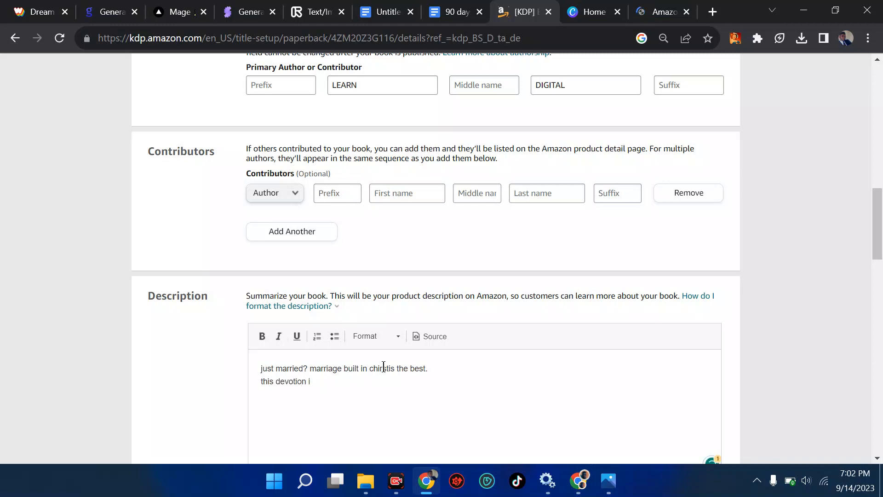
{"action": "type", "text": "cover"}
{"action": "type", "text": " topics on"}
{"action": "type", "text": " faith,"}
{"action": "type", "text": " st"}
{"action": "key", "text": "BackSpace"}
{"action": "key", "text": "BackSpace"}
{"action": "type", "text": "love and h"}
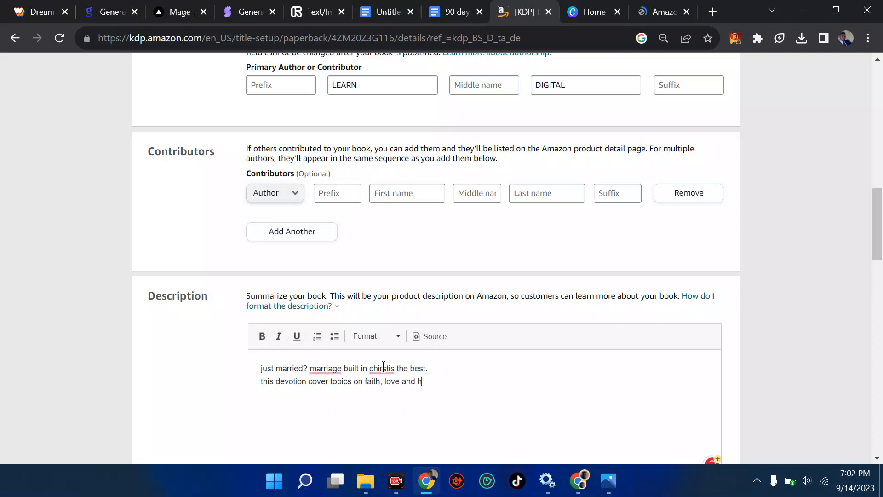
{"action": "type", "text": "ope."}
{"action": "key", "text": "Return"}
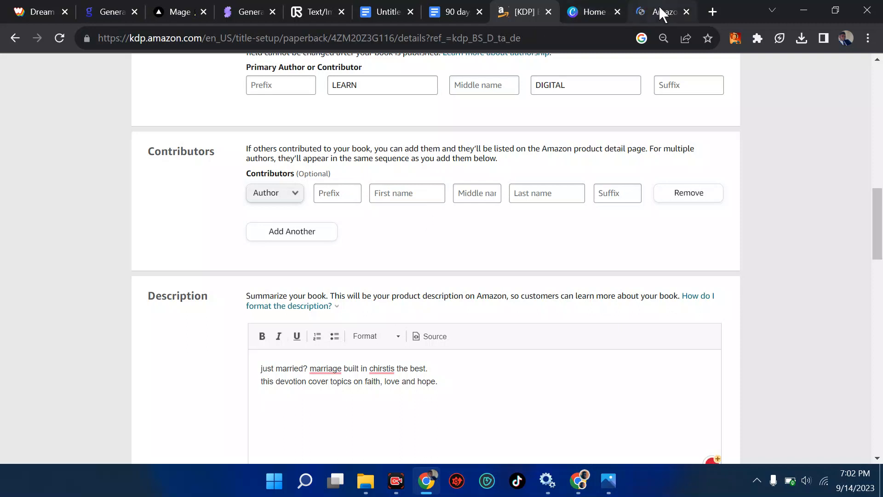
Step: Open ChatGPT in a new browser tab, and return to the Description section of the KDP paperback form
{"action": "left_click", "coordinate": [713, 11]}
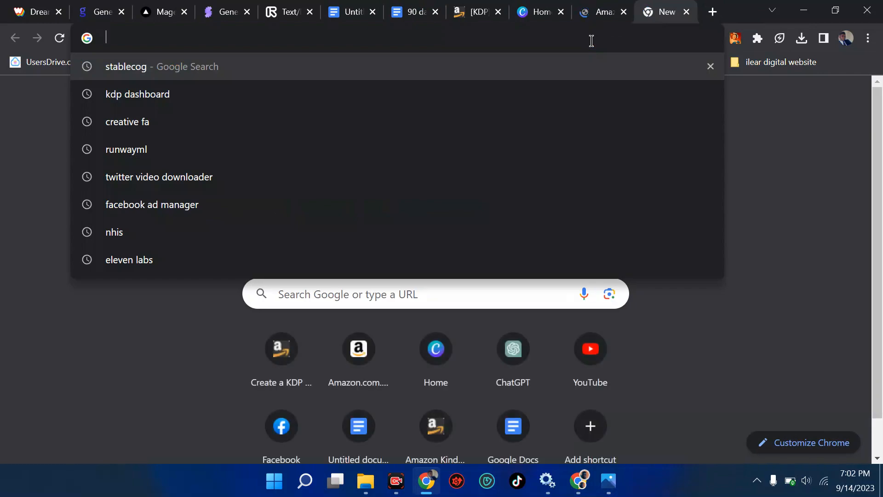
{"action": "type", "text": "cha"}
{"action": "key", "text": "Return"}
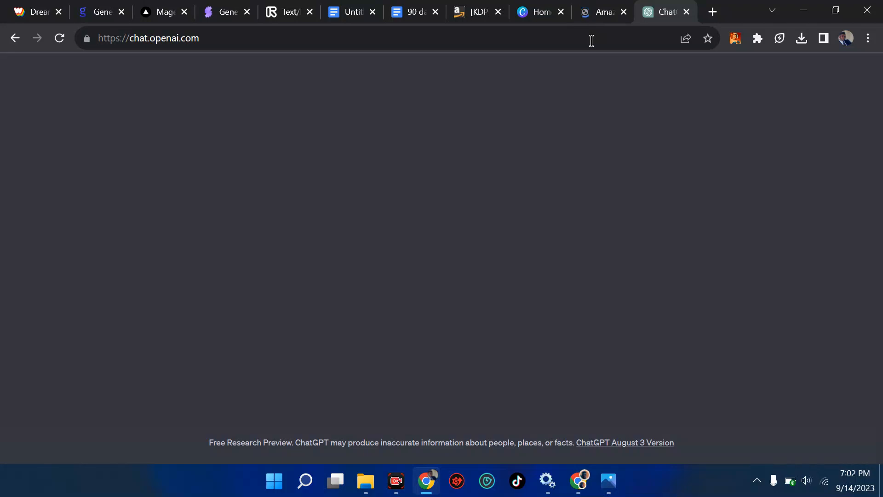
{"action": "left_click", "coordinate": [453, 17]}
{"action": "scroll", "coordinate": [433, 220], "scroll_direction": "down", "scroll_amount": 5}
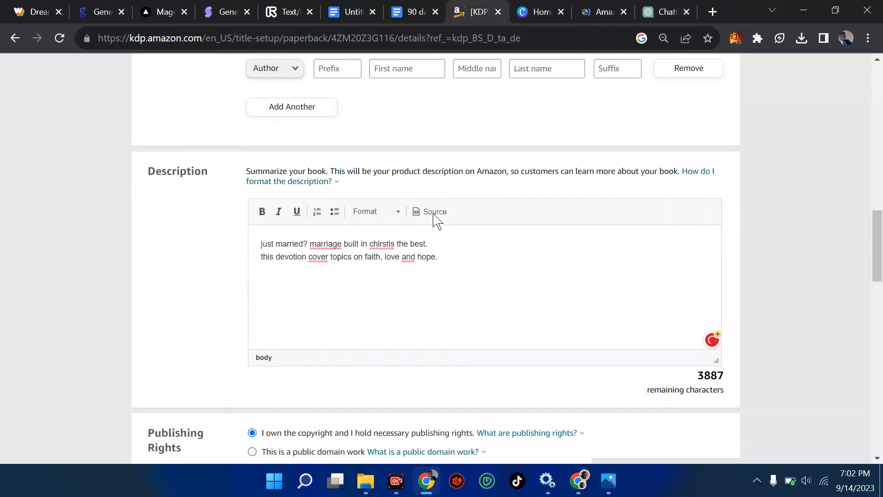
Step: Correct the description with the suggested fixes "a marriage", "christ", a comma before "and", and "covers"
{"action": "scroll", "coordinate": [433, 220], "scroll_direction": "up", "scroll_amount": 1}
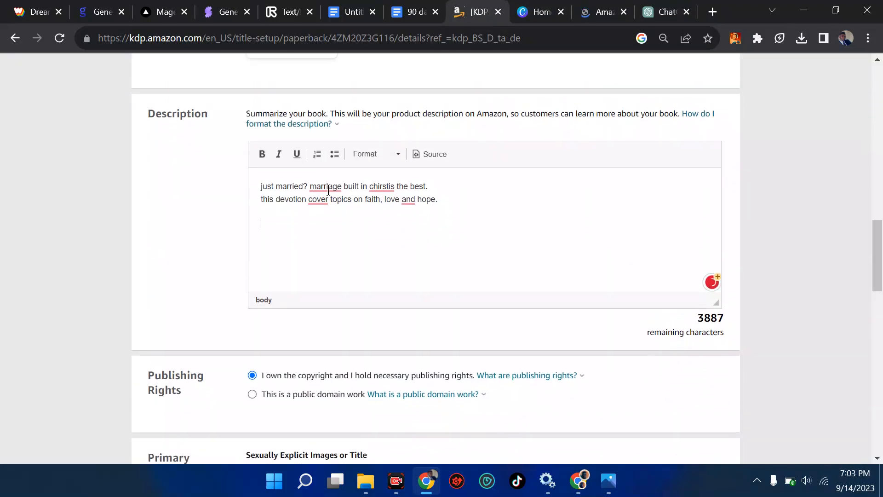
{"action": "mouse_move", "coordinate": [334, 189]}
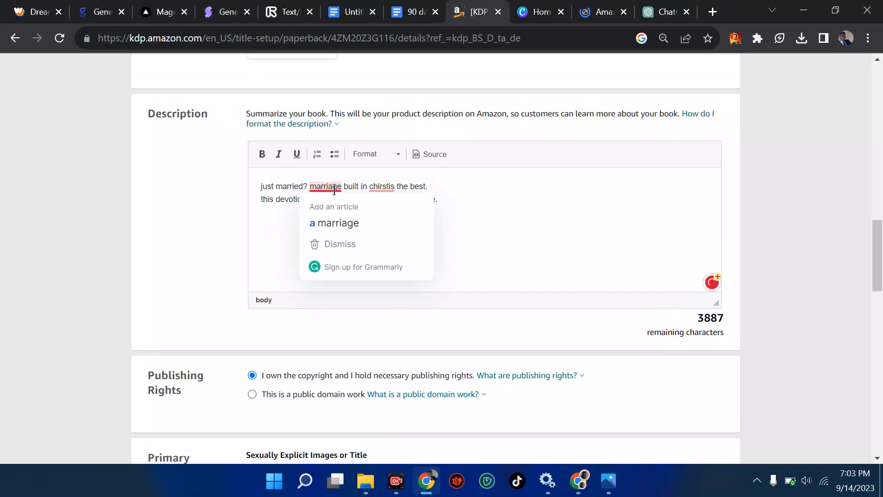
{"action": "left_click", "coordinate": [338, 223]}
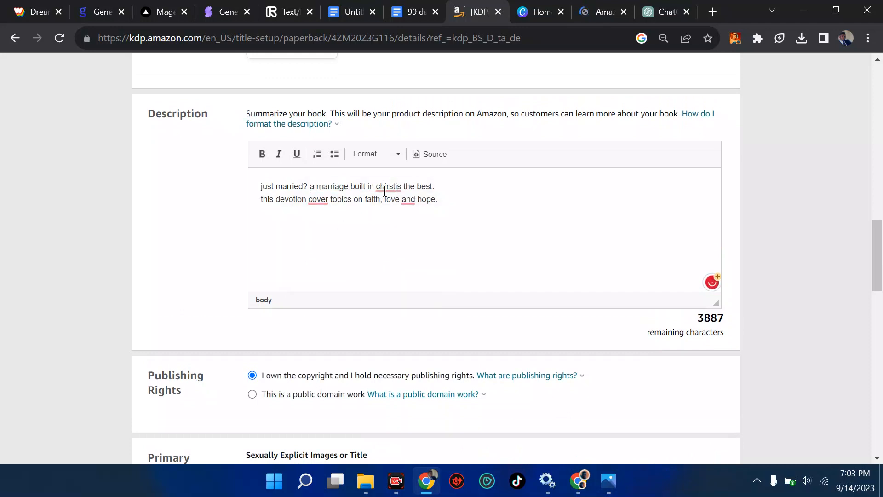
{"action": "mouse_move", "coordinate": [385, 188]}
{"action": "left_click", "coordinate": [388, 221]}
{"action": "mouse_move", "coordinate": [409, 202]}
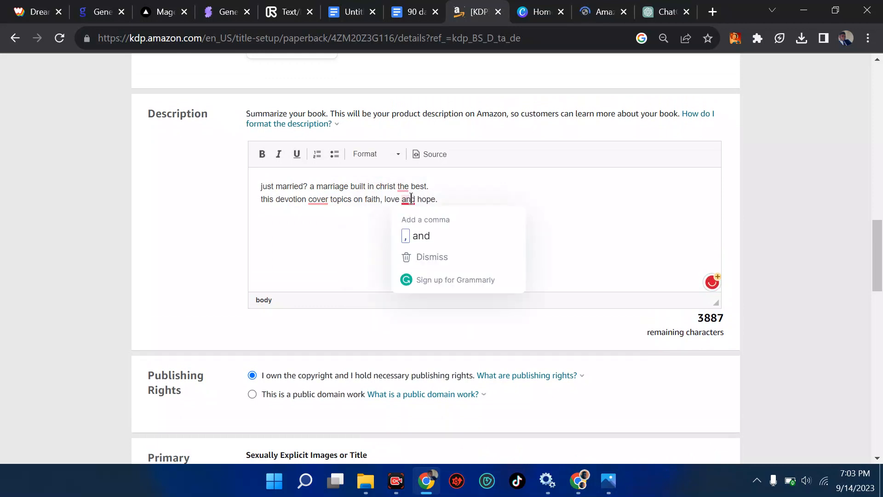
{"action": "left_click", "coordinate": [416, 233]}
{"action": "mouse_move", "coordinate": [316, 202]}
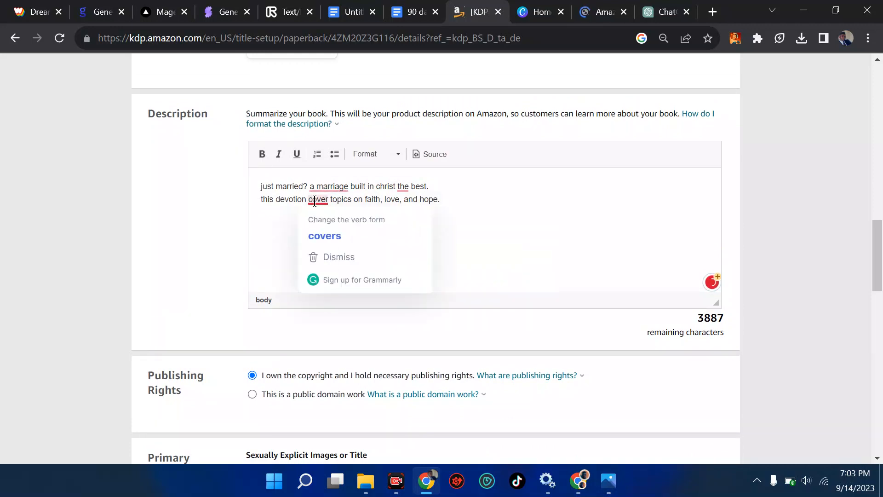
{"action": "left_click", "coordinate": [326, 236]}
Step: Capitalize "A" and "Christ" in the description's first line and insert the suggested "is" before "the best"
{"action": "mouse_move", "coordinate": [316, 186]}
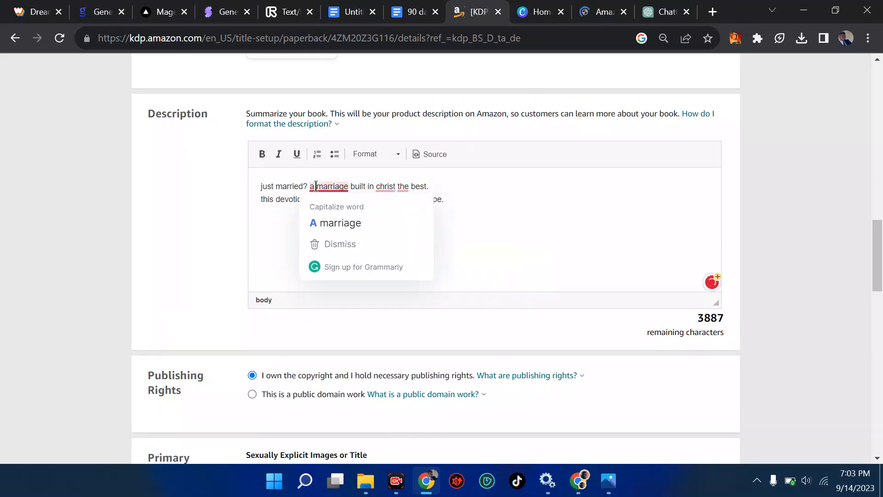
{"action": "left_click", "coordinate": [332, 224]}
{"action": "mouse_move", "coordinate": [403, 187]}
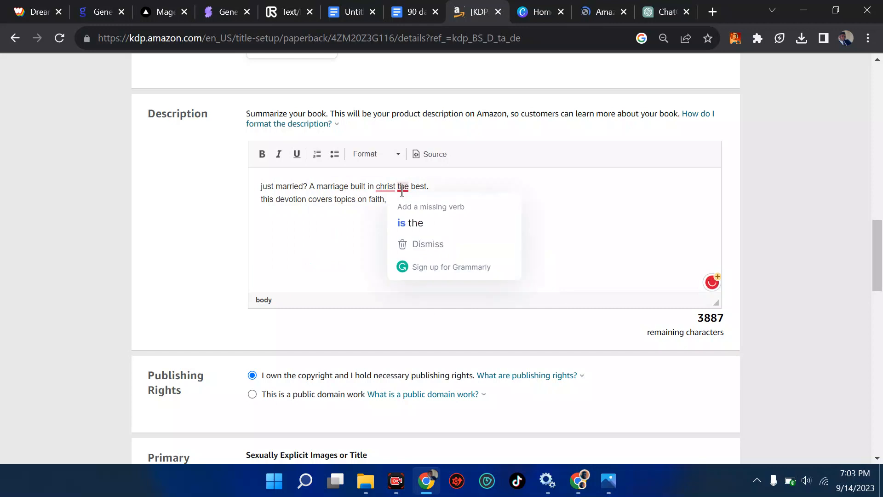
{"action": "left_click", "coordinate": [412, 222]}
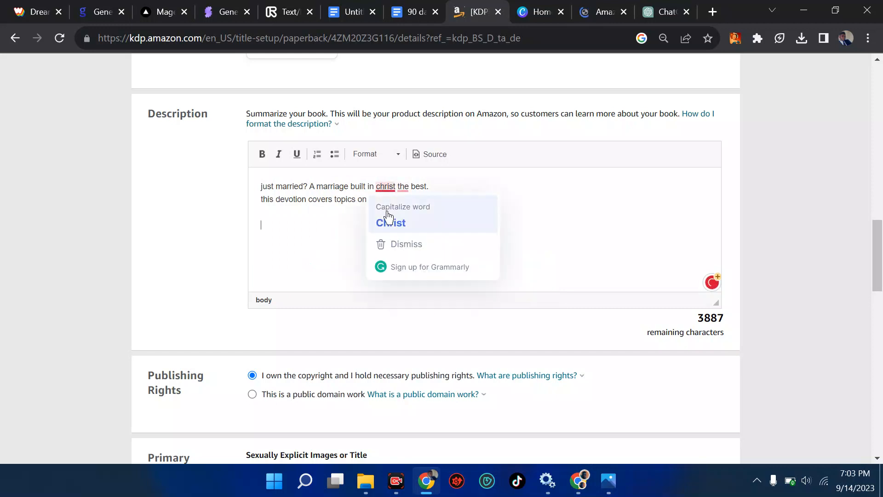
{"action": "left_click", "coordinate": [389, 220]}
{"action": "mouse_move", "coordinate": [411, 187]}
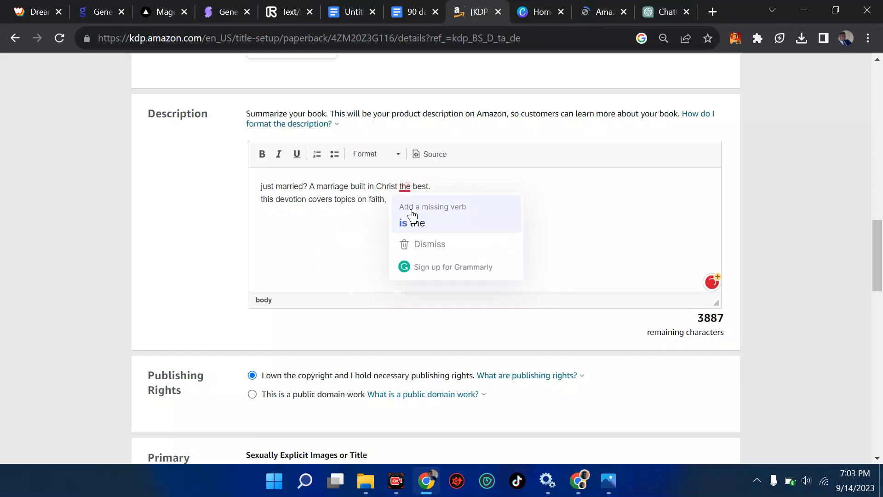
{"action": "left_click", "coordinate": [412, 222]}
Step: Add a closing line to the book description reading "go ahead and buy this book"
{"action": "left_click", "coordinate": [460, 200]}
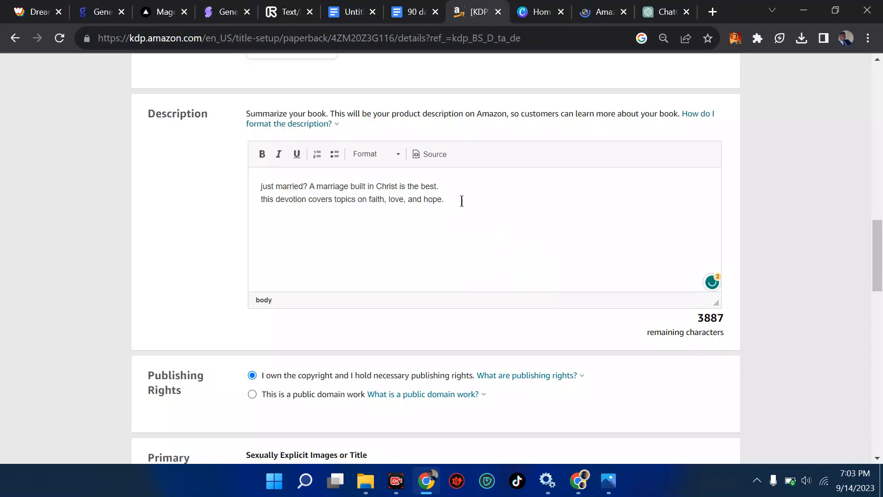
{"action": "key", "text": "Return"}
{"action": "scroll", "coordinate": [461, 201], "scroll_direction": "down", "scroll_amount": 1}
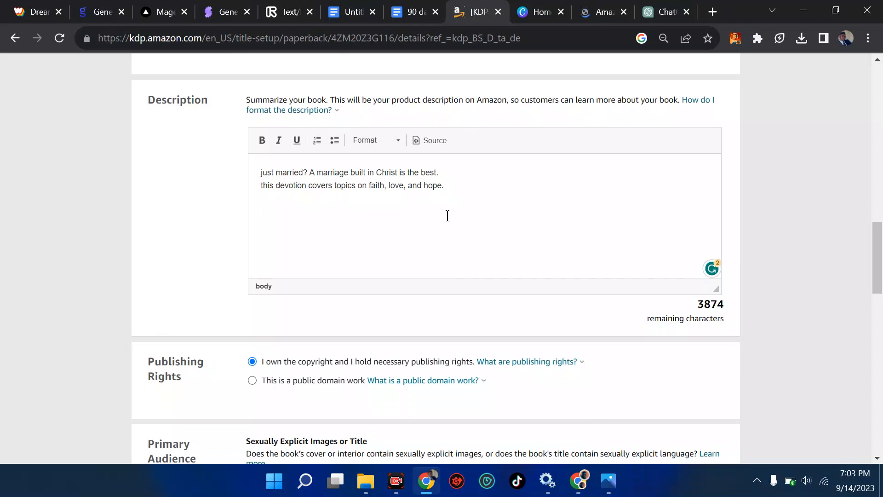
{"action": "type", "text": "go ahead and buy this book"}
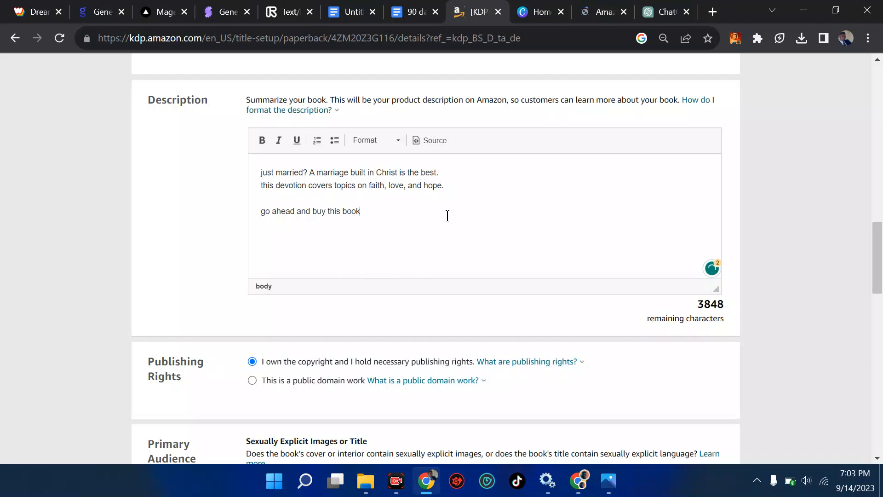
Step: Review the entered author, book title and subtitle, with a brief look at the Canva home page
{"action": "scroll", "coordinate": [446, 216], "scroll_direction": "up", "scroll_amount": 8}
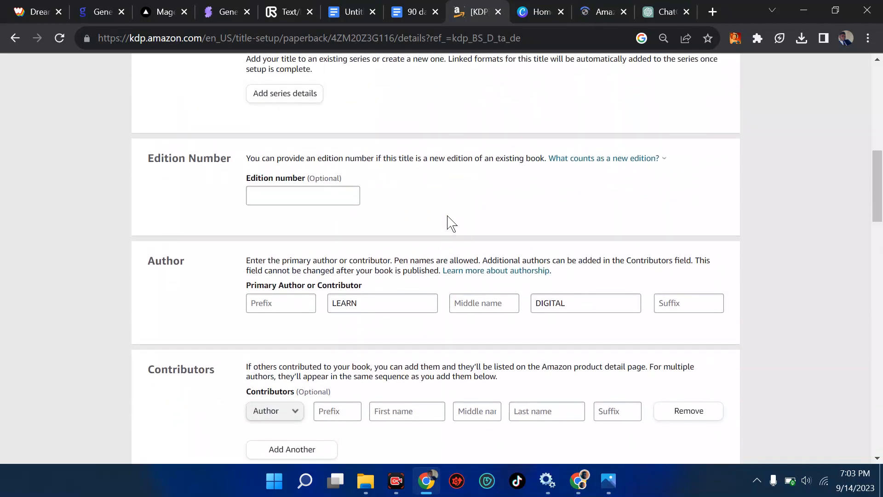
{"action": "scroll", "coordinate": [450, 224], "scroll_direction": "up", "scroll_amount": 3}
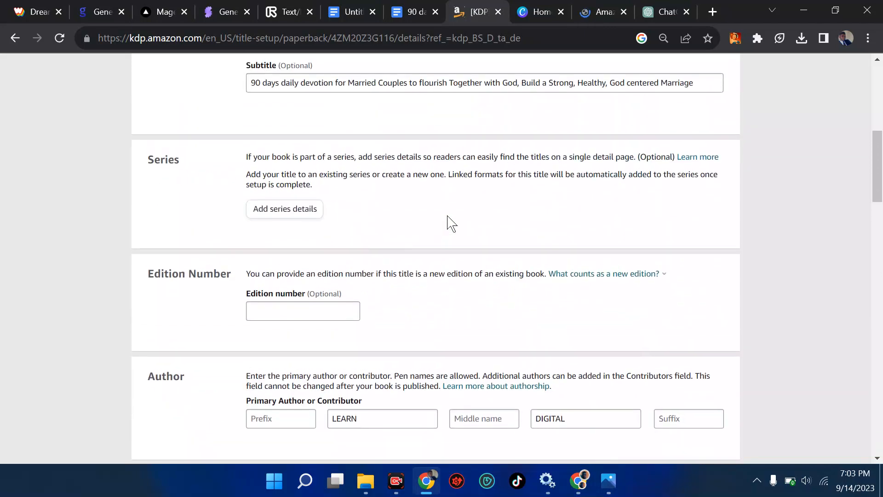
{"action": "scroll", "coordinate": [447, 223], "scroll_direction": "up", "scroll_amount": 2}
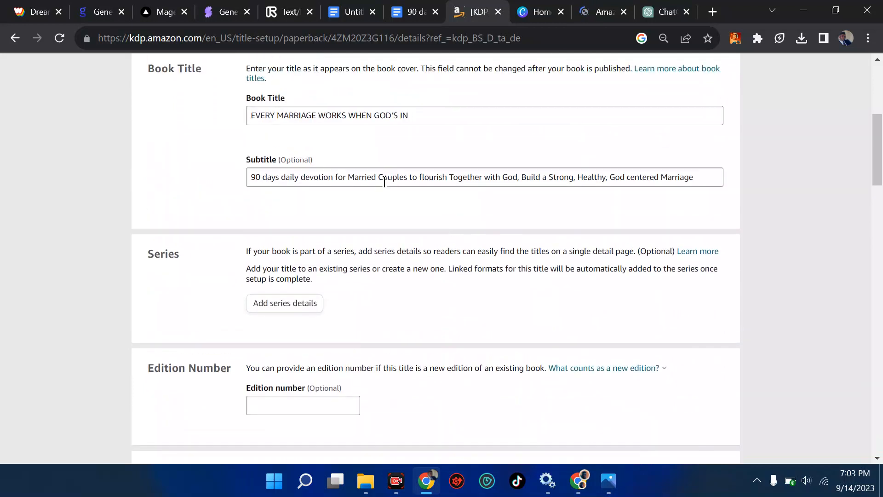
{"action": "left_click", "coordinate": [417, 115]}
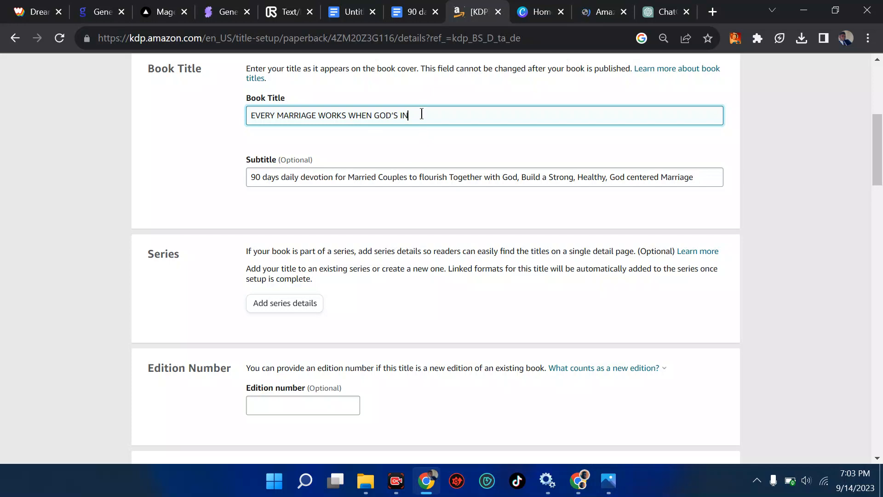
{"action": "left_click", "coordinate": [429, 177]}
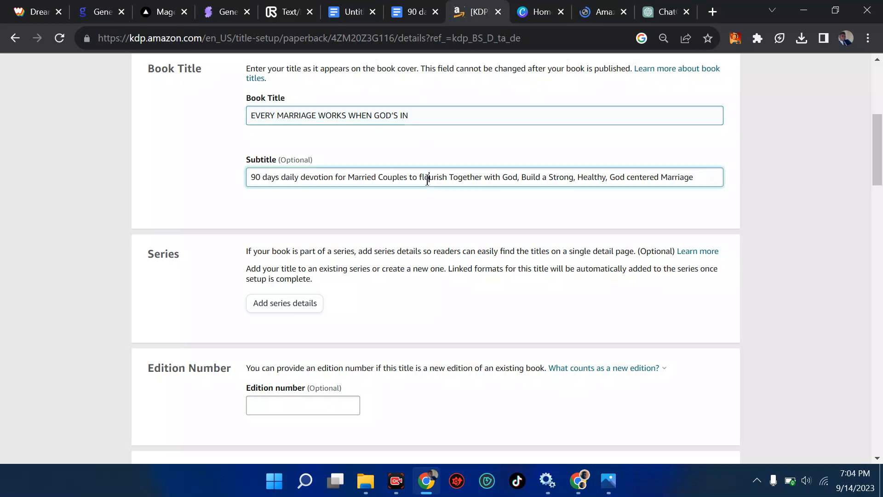
{"action": "left_click", "coordinate": [536, 16]}
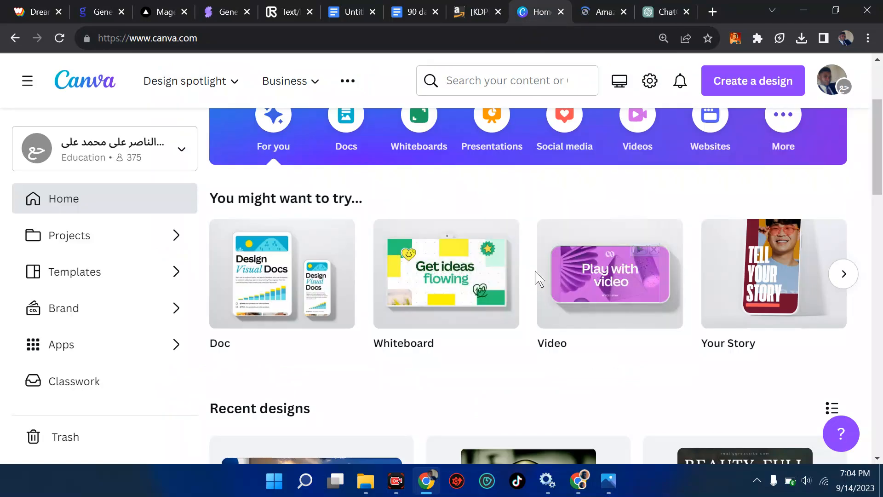
{"action": "left_click", "coordinate": [470, 13]}
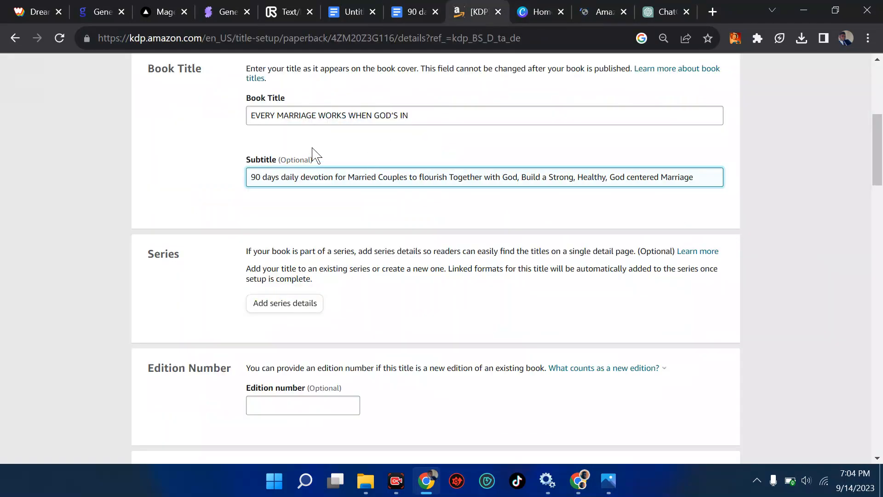
{"action": "left_click", "coordinate": [326, 115]}
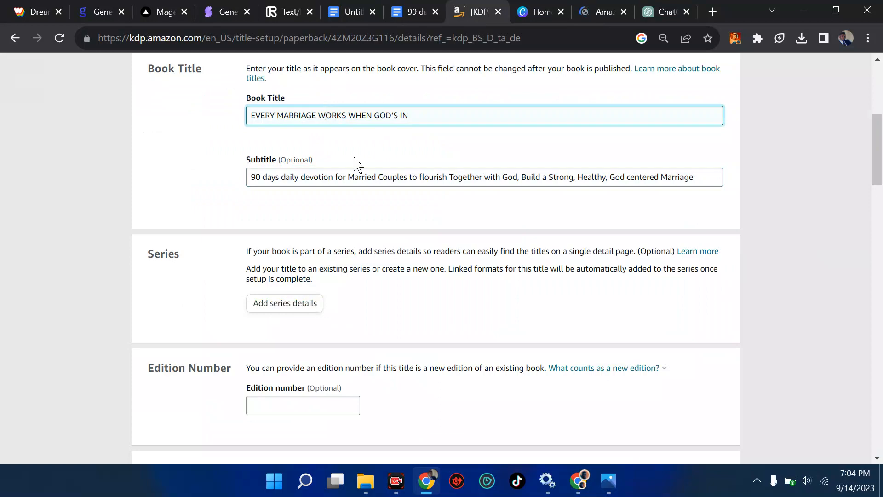
{"action": "left_click", "coordinate": [368, 177]}
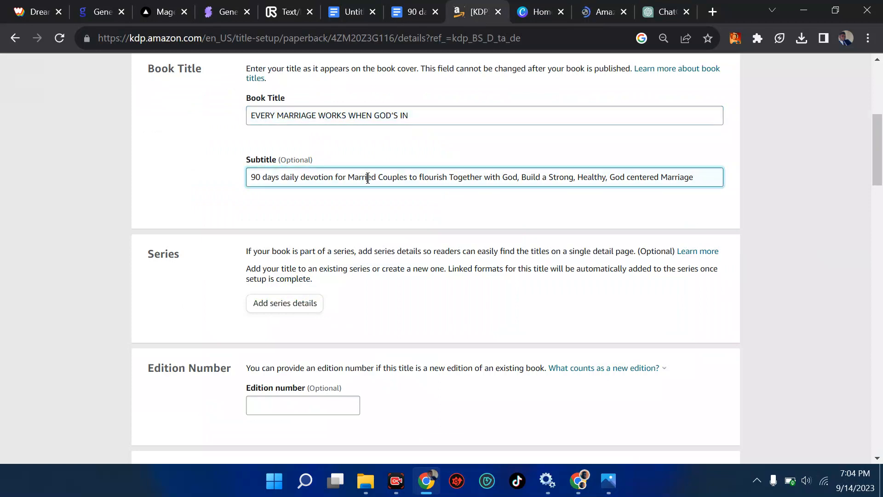
Step: Try the public domain option under Publishing Rights, and return the choice to owning the copyright and necessary publishing rights
{"action": "scroll", "coordinate": [367, 178], "scroll_direction": "down", "scroll_amount": 10}
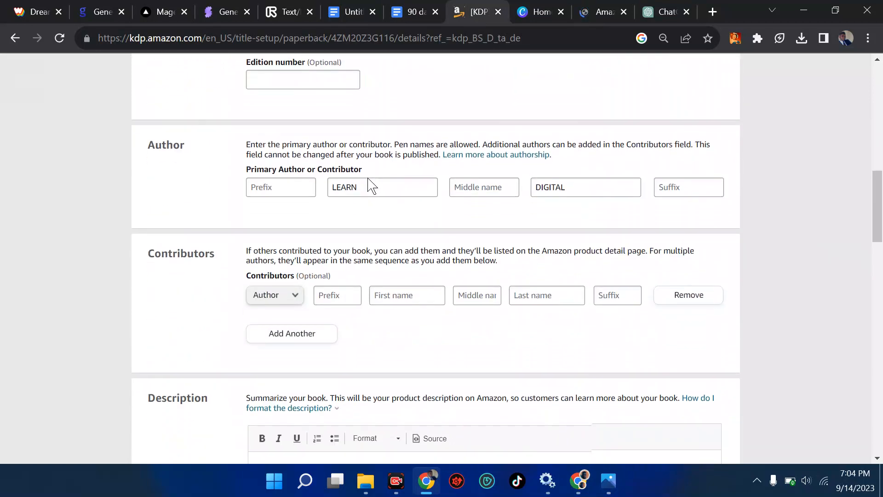
{"action": "scroll", "coordinate": [368, 178], "scroll_direction": "down", "scroll_amount": 6}
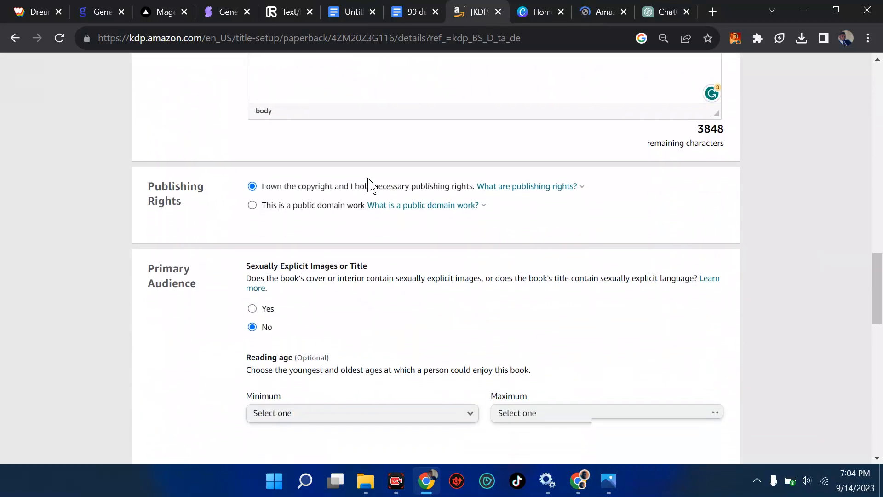
{"action": "scroll", "coordinate": [368, 183], "scroll_direction": "up", "scroll_amount": 2}
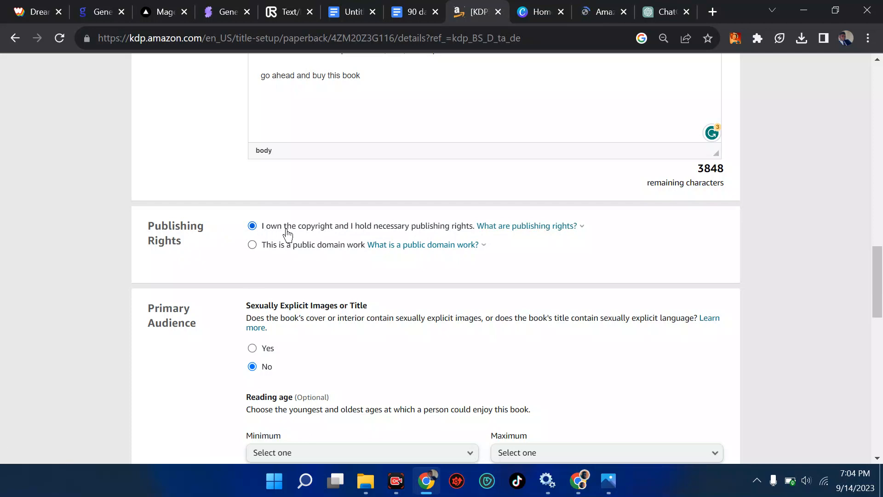
{"action": "left_click", "coordinate": [252, 247]}
{"action": "left_click", "coordinate": [263, 226]}
Step: Try a minimum reading age of 10 with a maximum of 18+, and switch the maximum to 17
{"action": "scroll", "coordinate": [263, 231], "scroll_direction": "down", "scroll_amount": 3}
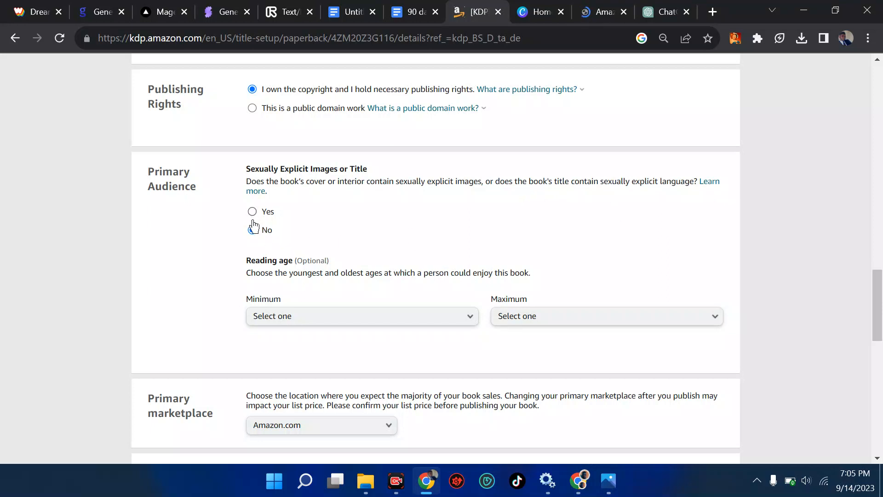
{"action": "scroll", "coordinate": [253, 237], "scroll_direction": "down", "scroll_amount": 1}
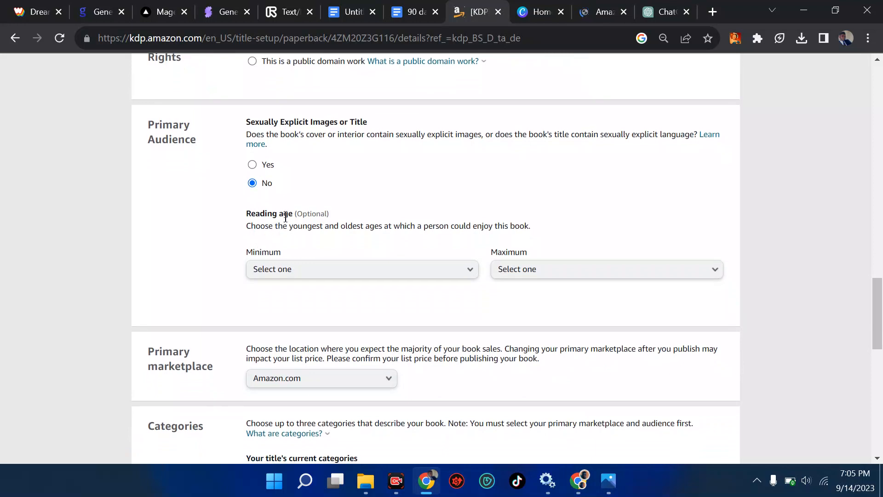
{"action": "left_click", "coordinate": [302, 269]}
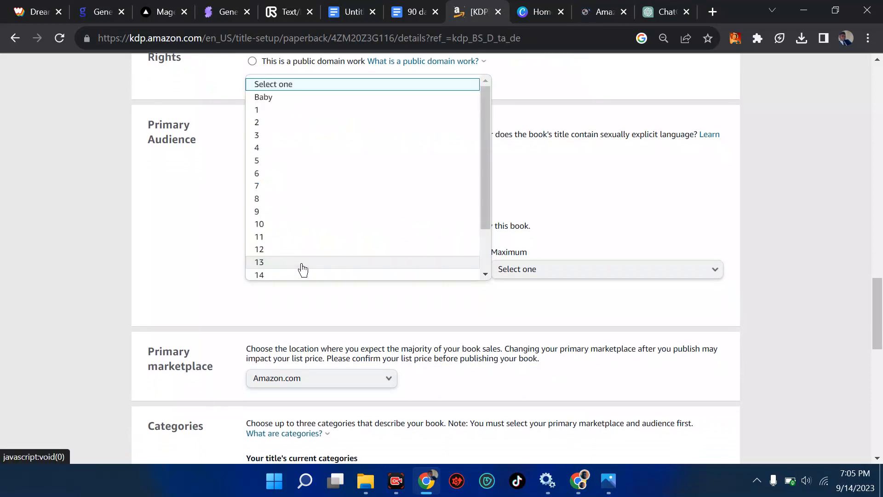
{"action": "left_click", "coordinate": [315, 226]}
{"action": "left_click", "coordinate": [510, 269]}
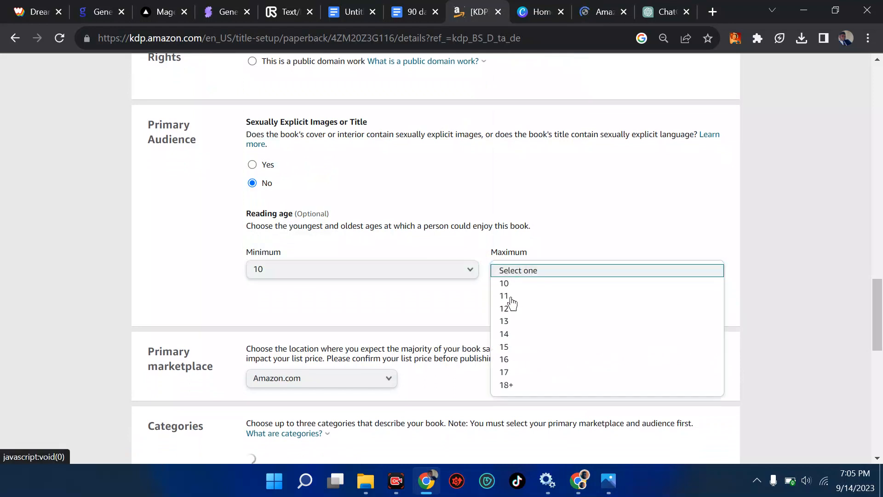
{"action": "scroll", "coordinate": [510, 342], "scroll_direction": "down", "scroll_amount": 1}
{"action": "left_click", "coordinate": [506, 350]}
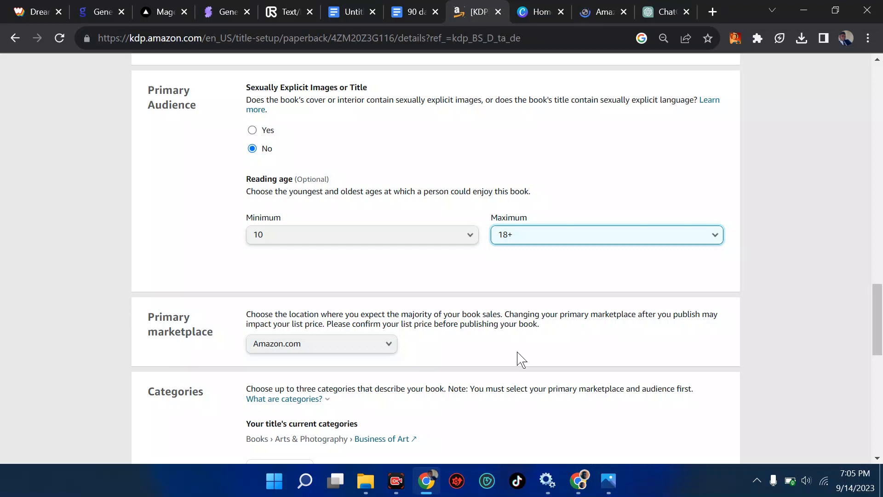
{"action": "left_click", "coordinate": [546, 240]}
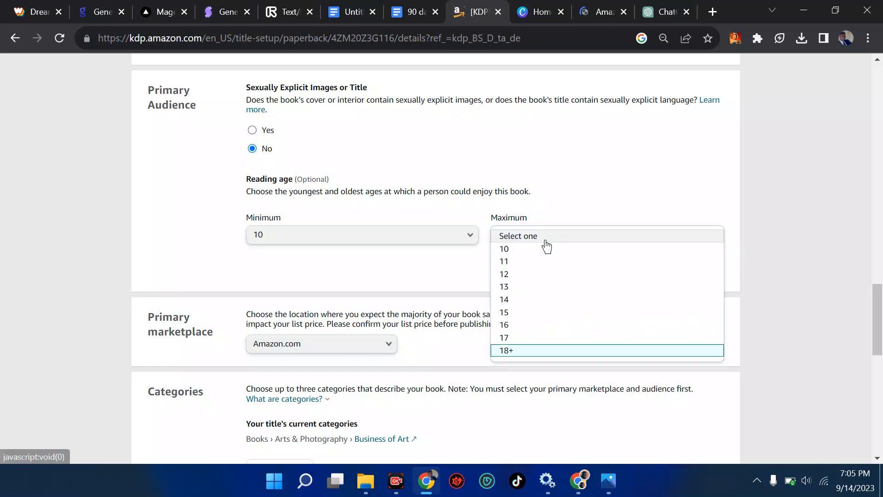
{"action": "left_click", "coordinate": [529, 339]}
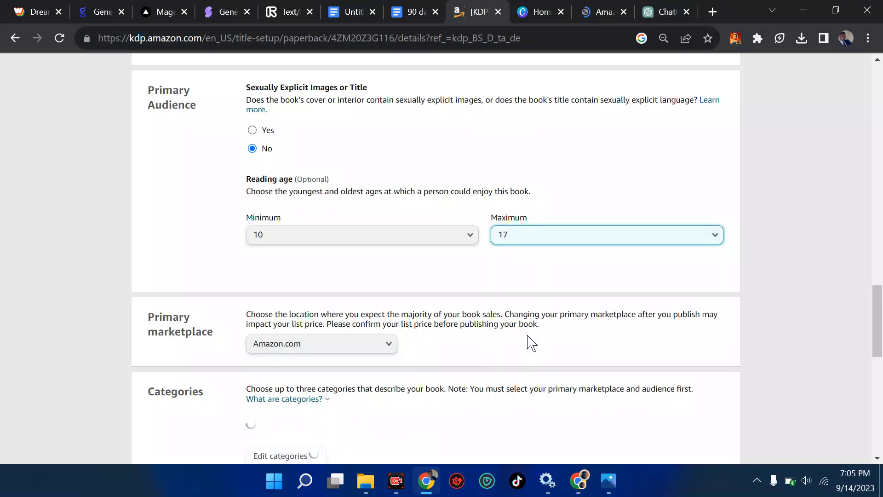
Step: Reset both the minimum and maximum reading age to "Select one"
{"action": "left_click", "coordinate": [415, 242]}
{"action": "left_click", "coordinate": [394, 239]}
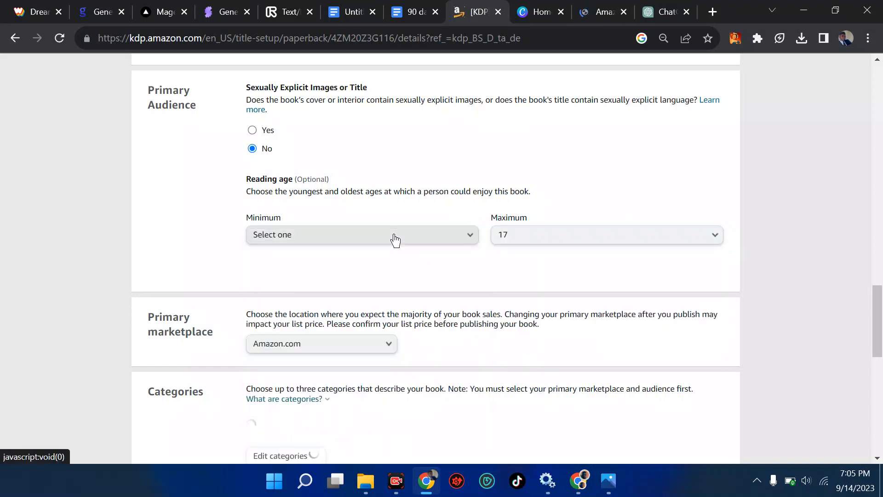
{"action": "left_click", "coordinate": [506, 235]}
{"action": "scroll", "coordinate": [507, 237], "scroll_direction": "up", "scroll_amount": 3}
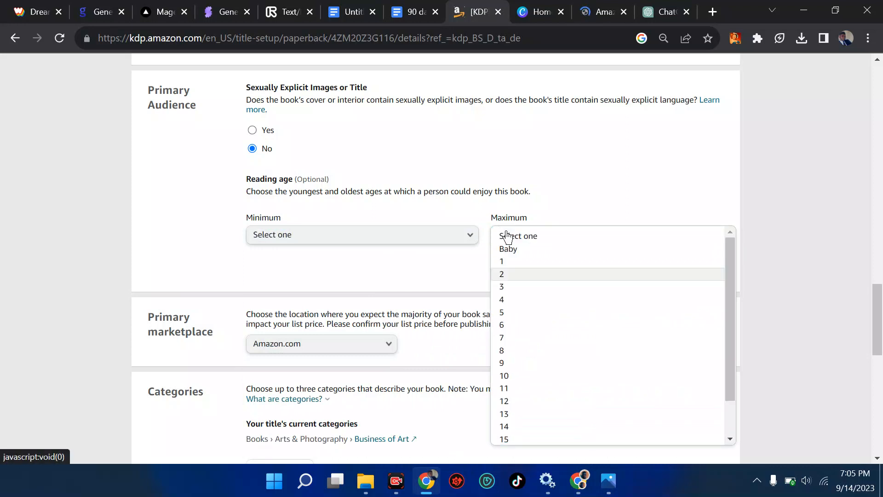
{"action": "left_click", "coordinate": [507, 236]}
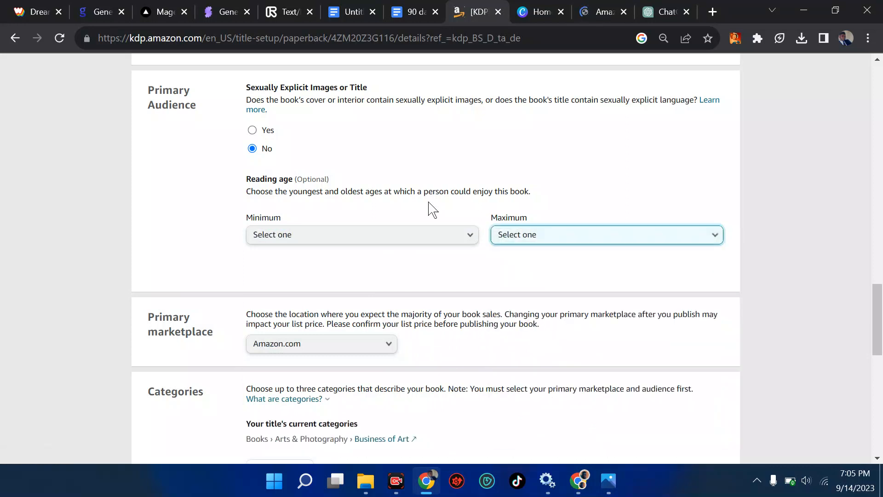
{"action": "scroll", "coordinate": [433, 210], "scroll_direction": "up", "scroll_amount": 5}
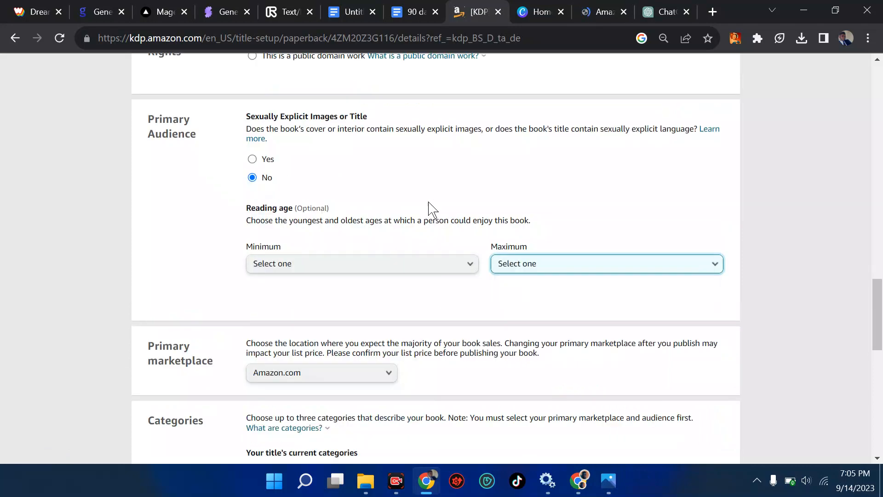
Step: Switch to ChatGPT, reload its page, and return to the KDP book details
{"action": "scroll", "coordinate": [432, 209], "scroll_direction": "up", "scroll_amount": 7}
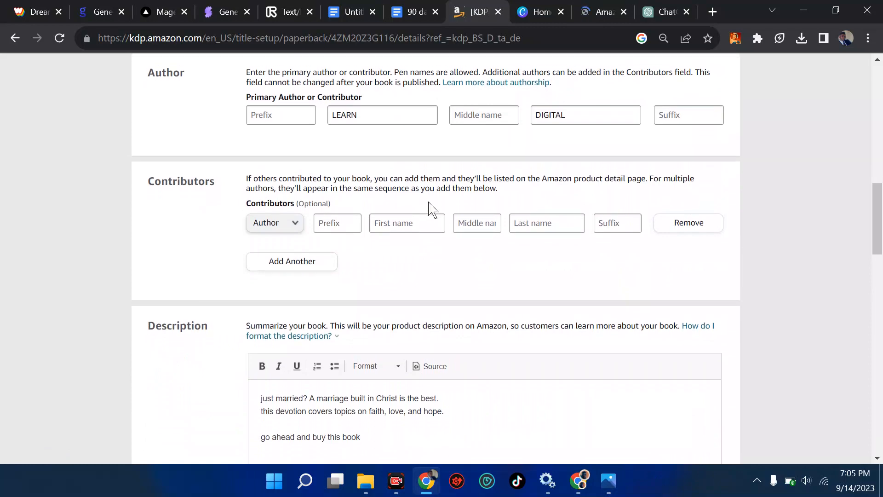
{"action": "left_click", "coordinate": [650, 4]}
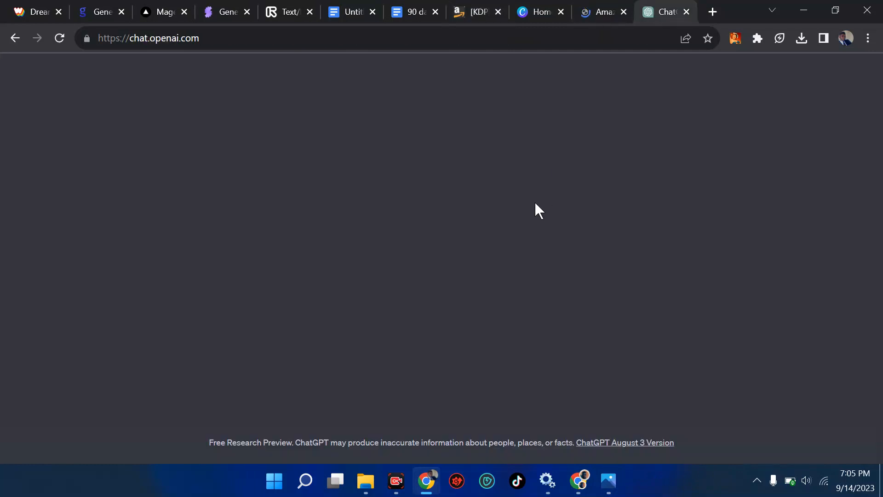
{"action": "left_click", "coordinate": [60, 38]}
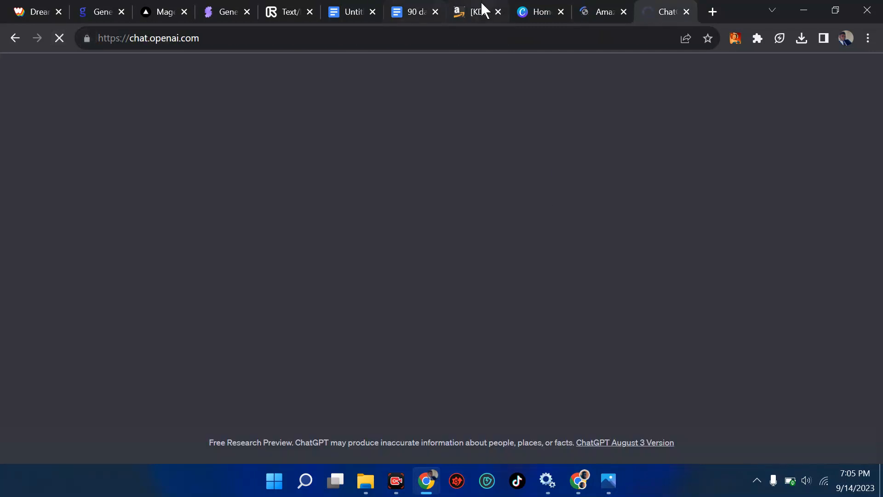
{"action": "left_click", "coordinate": [480, 10]}
Step: Try Amazon.es as the primary marketplace, and return the choice to Amazon.com
{"action": "scroll", "coordinate": [420, 236], "scroll_direction": "down", "scroll_amount": 6}
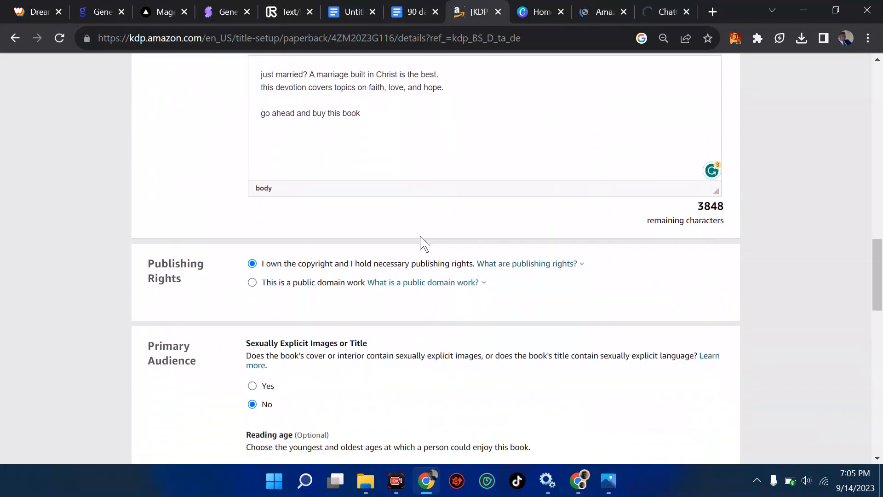
{"action": "scroll", "coordinate": [420, 236], "scroll_direction": "down", "scroll_amount": 6}
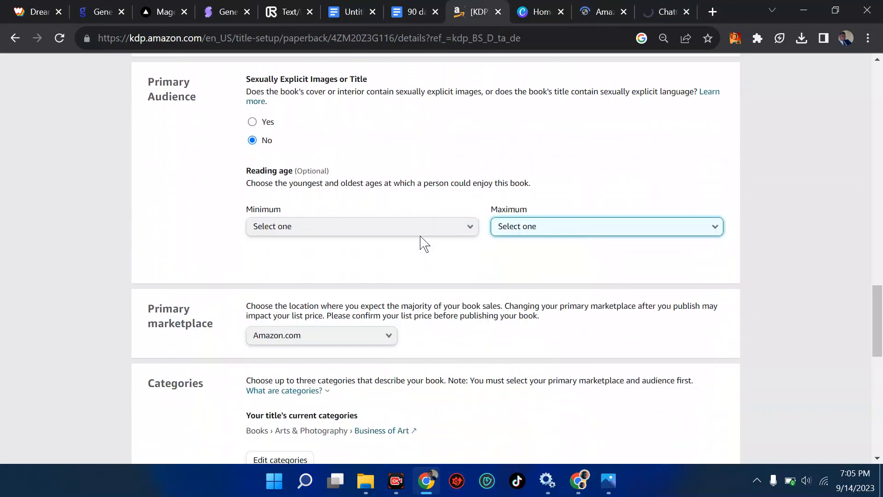
{"action": "scroll", "coordinate": [296, 324], "scroll_direction": "down", "scroll_amount": 2}
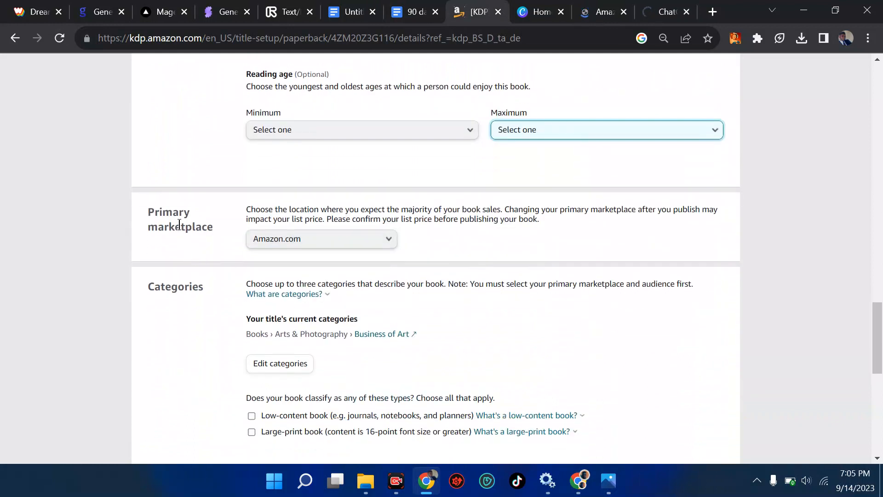
{"action": "left_click", "coordinate": [292, 238]}
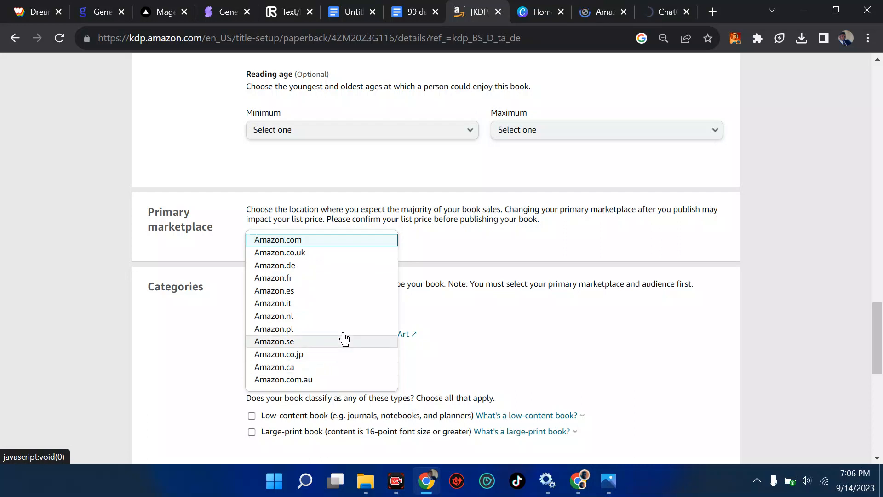
{"action": "left_click", "coordinate": [320, 291]}
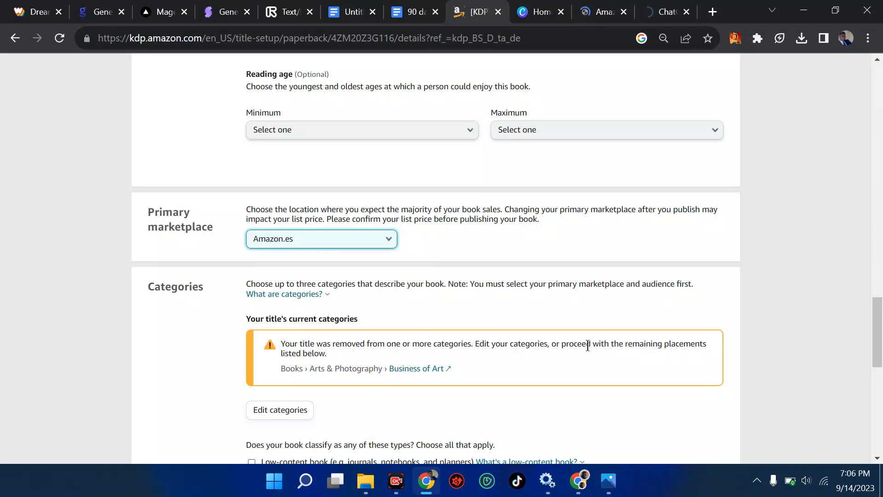
{"action": "left_click", "coordinate": [341, 242]}
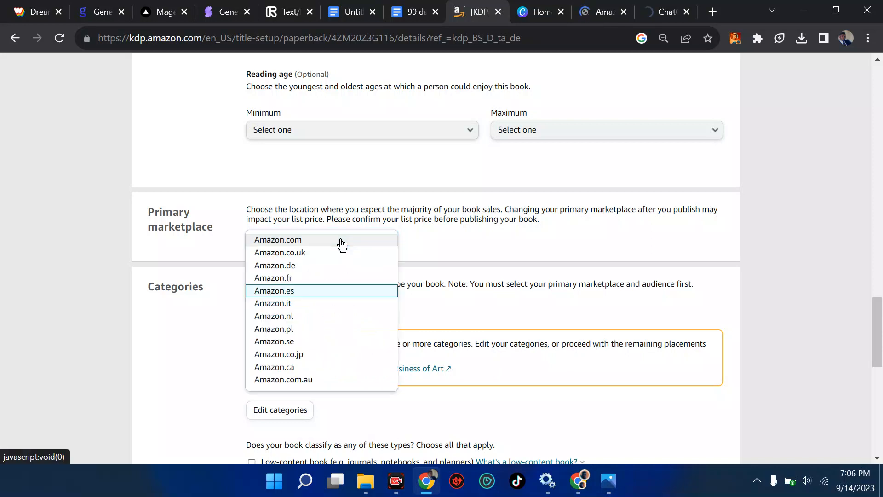
{"action": "left_click", "coordinate": [333, 240]}
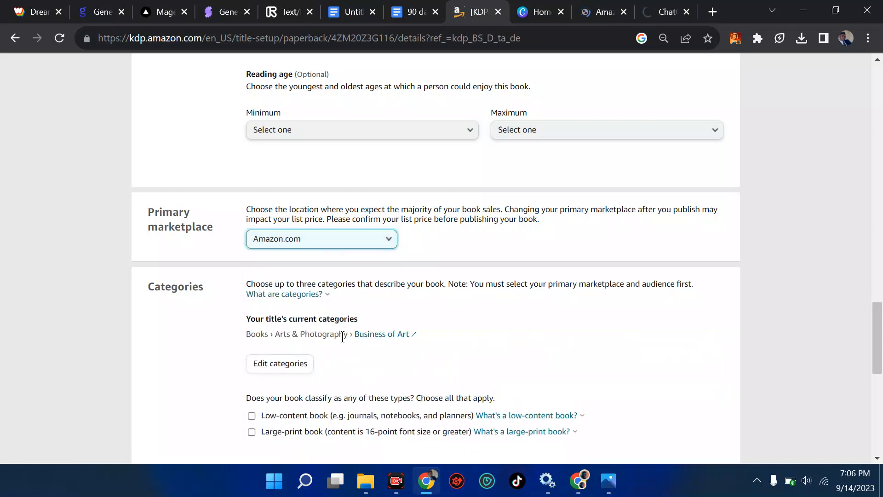
Step: Review the book details form from the title, subtitle and author through the description and audience to the keyword fields
{"action": "scroll", "coordinate": [342, 338], "scroll_direction": "down", "scroll_amount": 1}
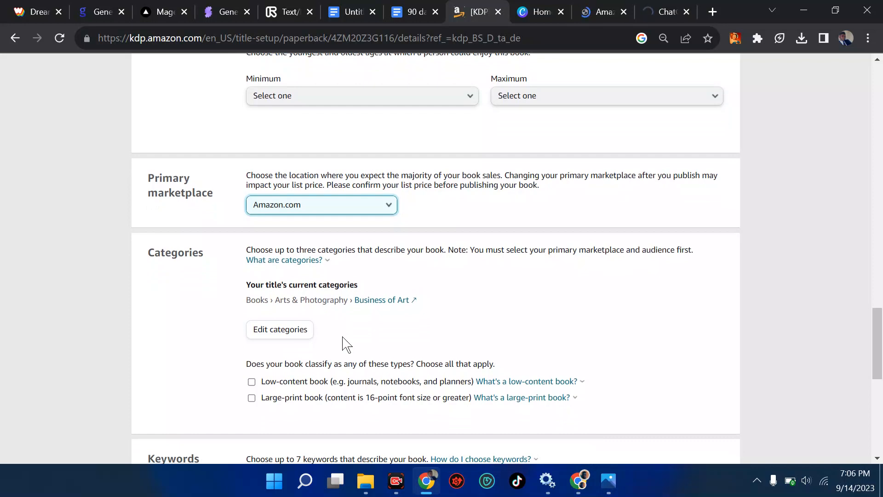
{"action": "scroll", "coordinate": [347, 344], "scroll_direction": "up", "scroll_amount": 10}
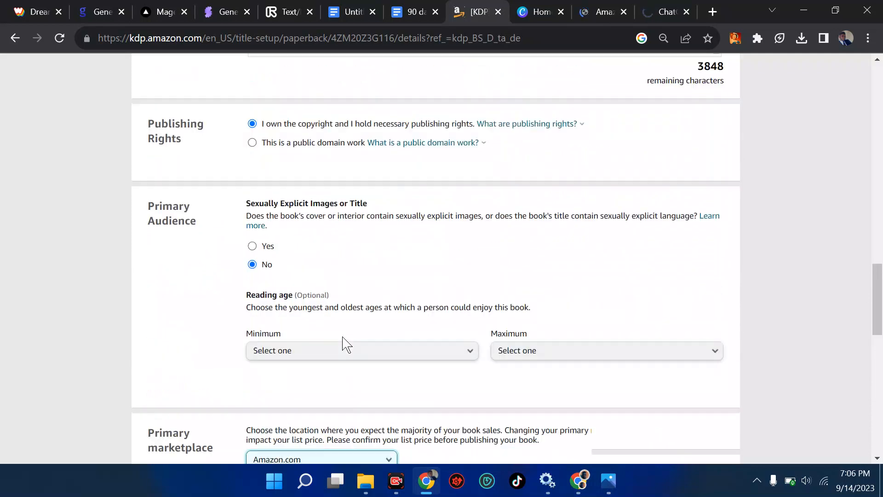
{"action": "scroll", "coordinate": [317, 298], "scroll_direction": "up", "scroll_amount": 6}
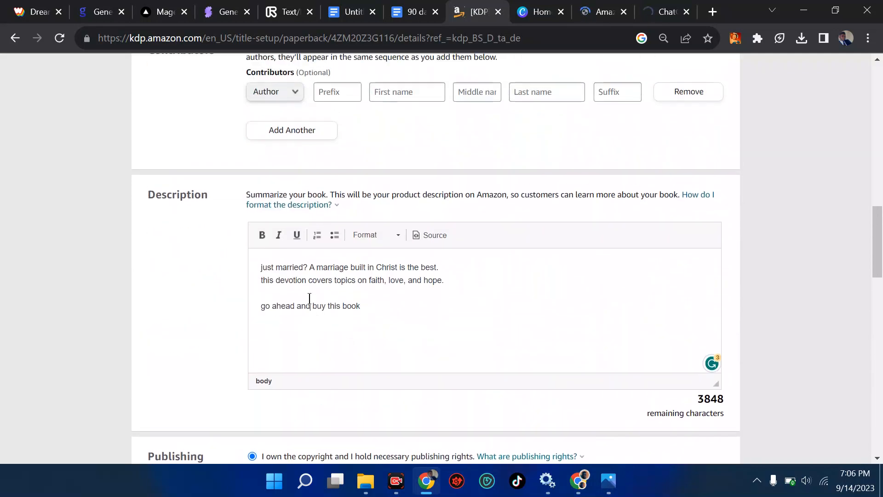
{"action": "scroll", "coordinate": [310, 303], "scroll_direction": "up", "scroll_amount": 6}
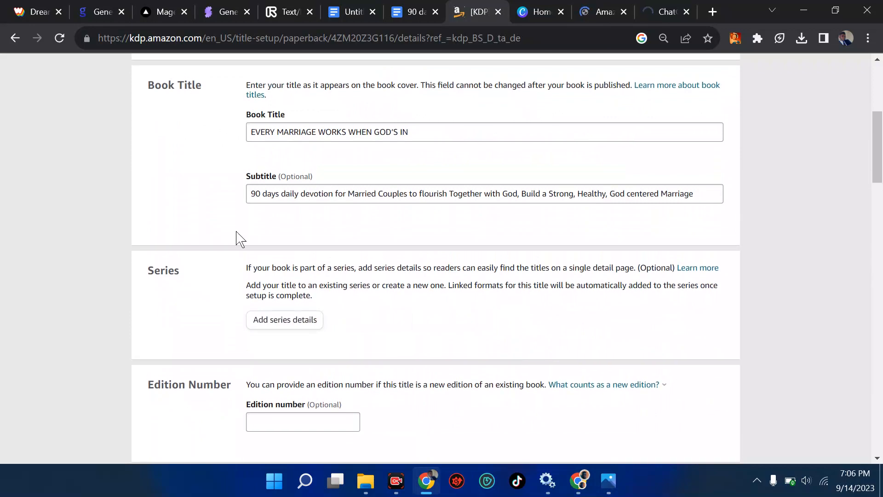
{"action": "scroll", "coordinate": [227, 314], "scroll_direction": "down", "scroll_amount": 2}
{"action": "scroll", "coordinate": [227, 314], "scroll_direction": "down", "scroll_amount": 2}
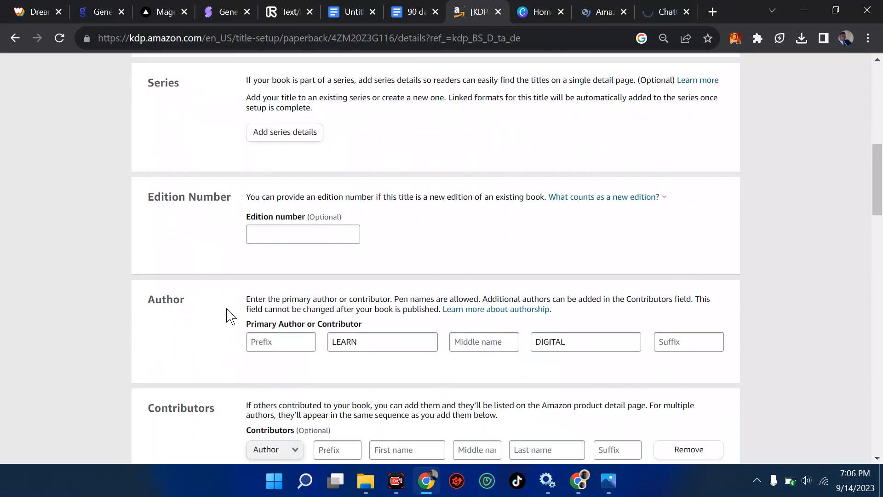
{"action": "scroll", "coordinate": [227, 314], "scroll_direction": "up", "scroll_amount": 4}
{"action": "scroll", "coordinate": [227, 314], "scroll_direction": "up", "scroll_amount": 1}
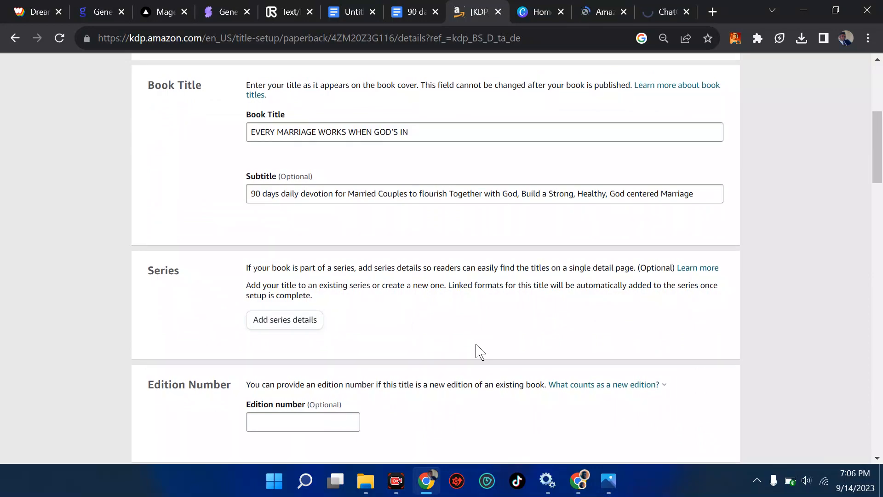
{"action": "scroll", "coordinate": [478, 352], "scroll_direction": "down", "scroll_amount": 20}
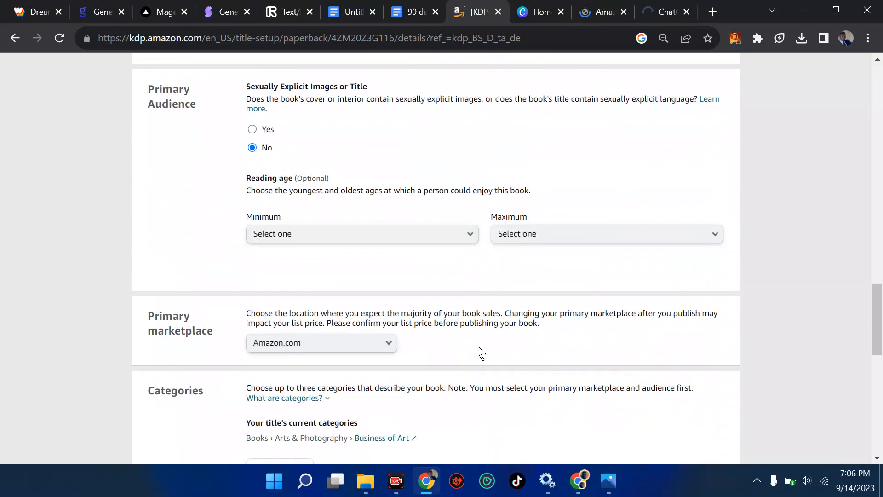
{"action": "scroll", "coordinate": [479, 351], "scroll_direction": "down", "scroll_amount": 9}
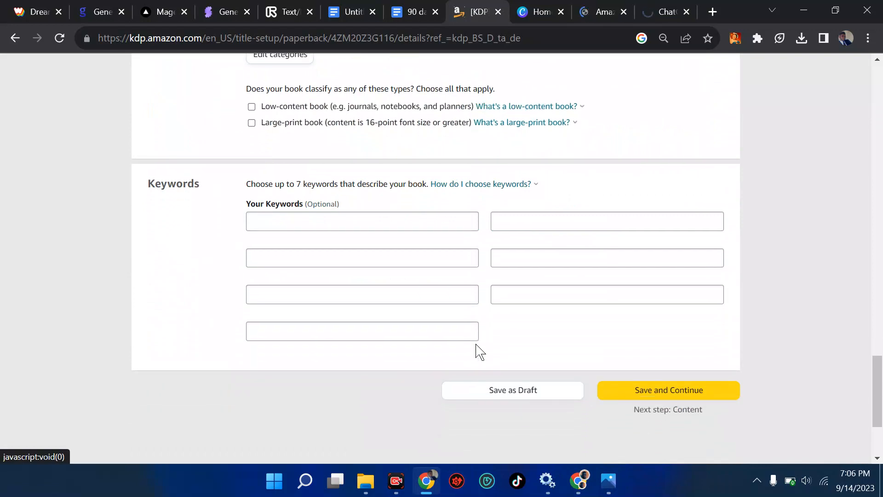
Step: Open the book's current categories for editing
{"action": "scroll", "coordinate": [414, 262], "scroll_direction": "up", "scroll_amount": 6}
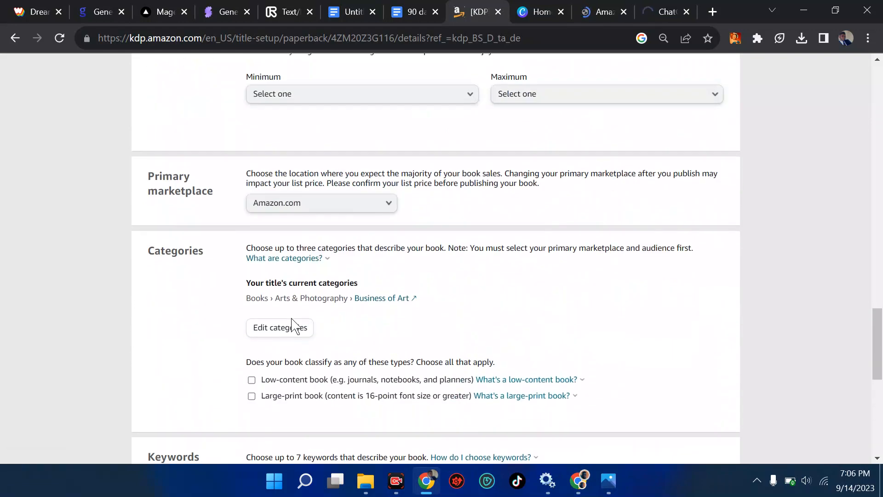
{"action": "left_click", "coordinate": [286, 328]}
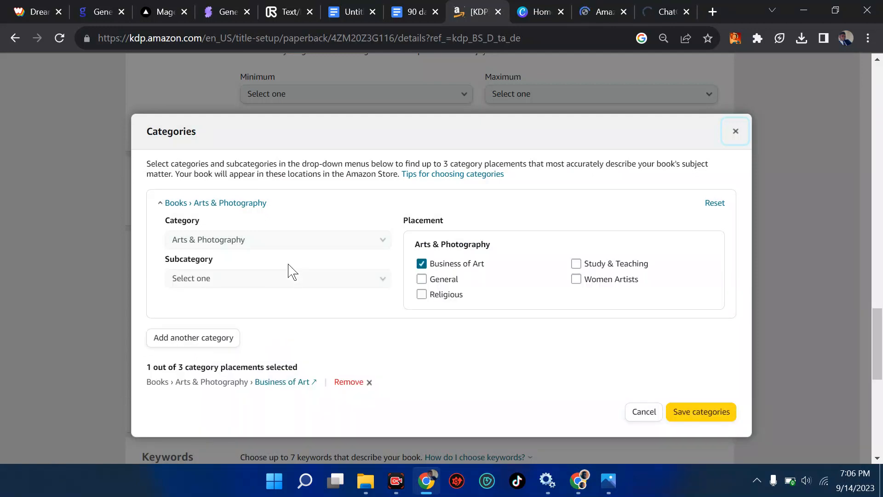
Step: Open the bookbolt.io website in a new tab and go to its KDP Category Finder
{"action": "left_click", "coordinate": [708, 11]}
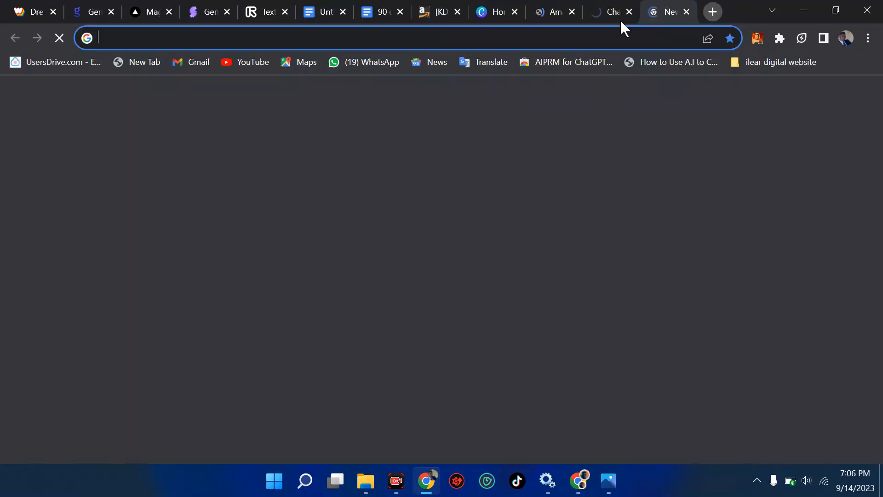
{"action": "left_click", "coordinate": [584, 45]}
{"action": "type", "text": "bo"}
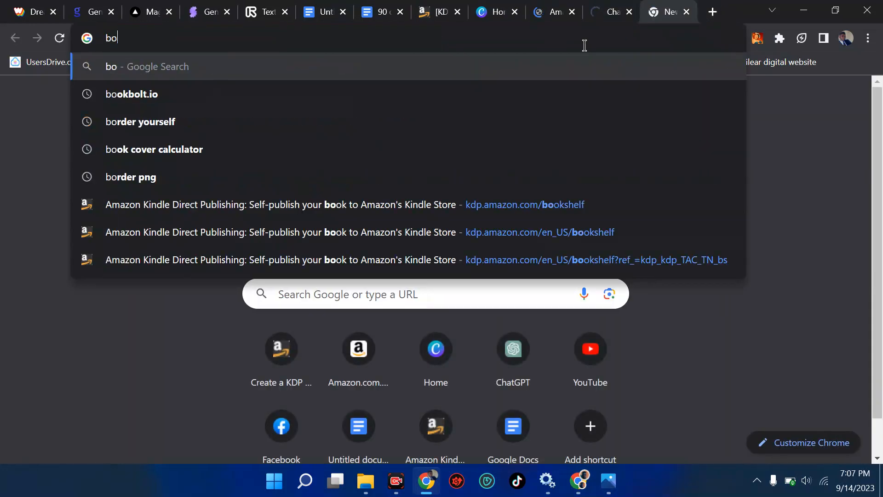
{"action": "type", "text": "okbolt"}
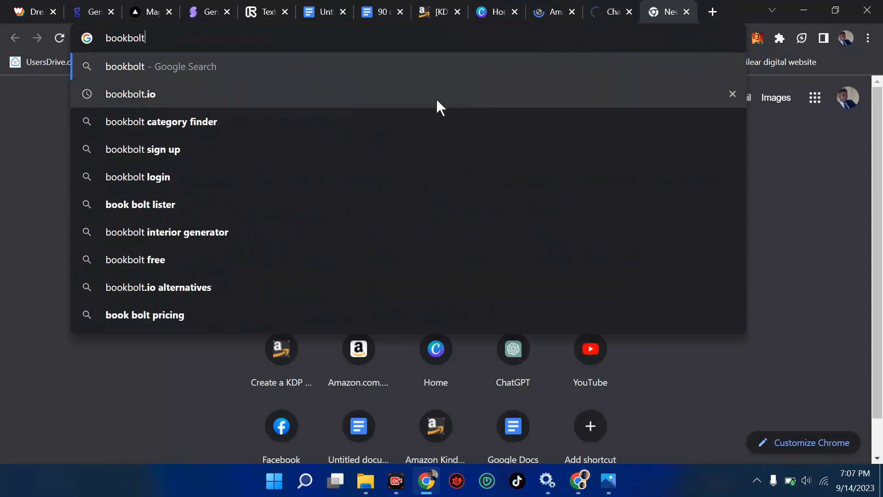
{"action": "left_click", "coordinate": [423, 97]}
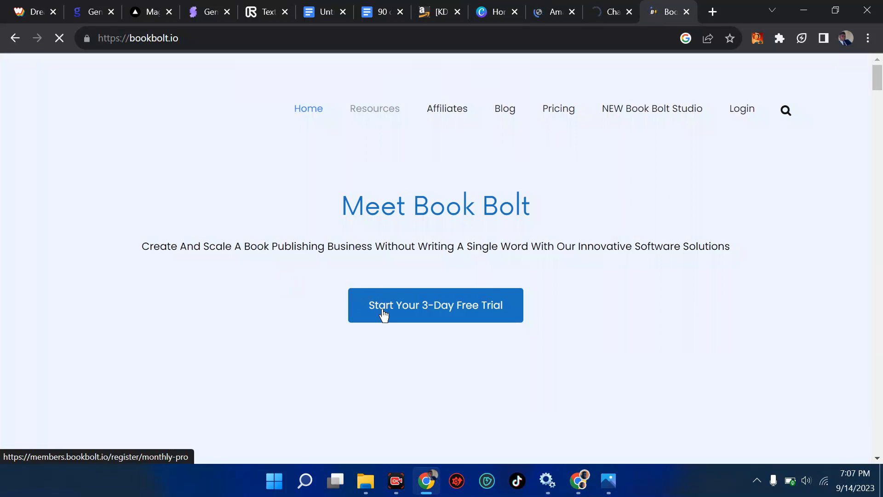
{"action": "mouse_move", "coordinate": [387, 109]}
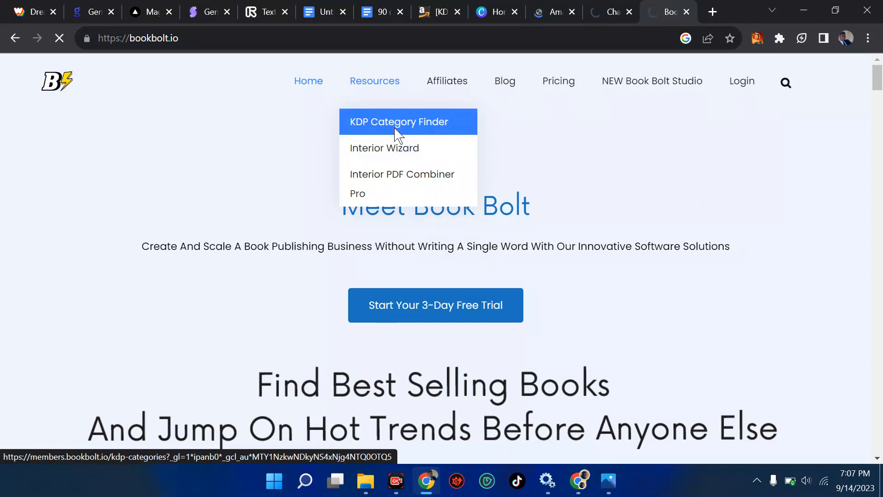
{"action": "left_click", "coordinate": [397, 133]}
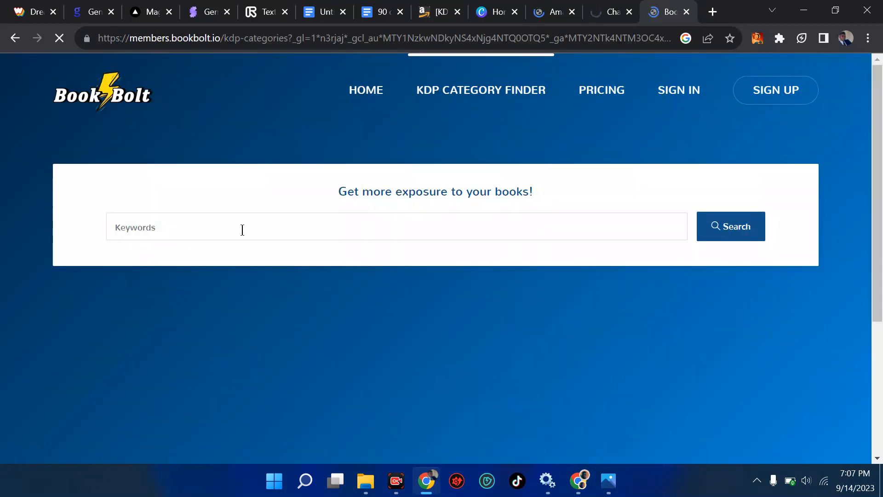
Step: Search the category finder for "devotion for married couples" and examine the suggested categories and their relevance
{"action": "left_click", "coordinate": [213, 229]}
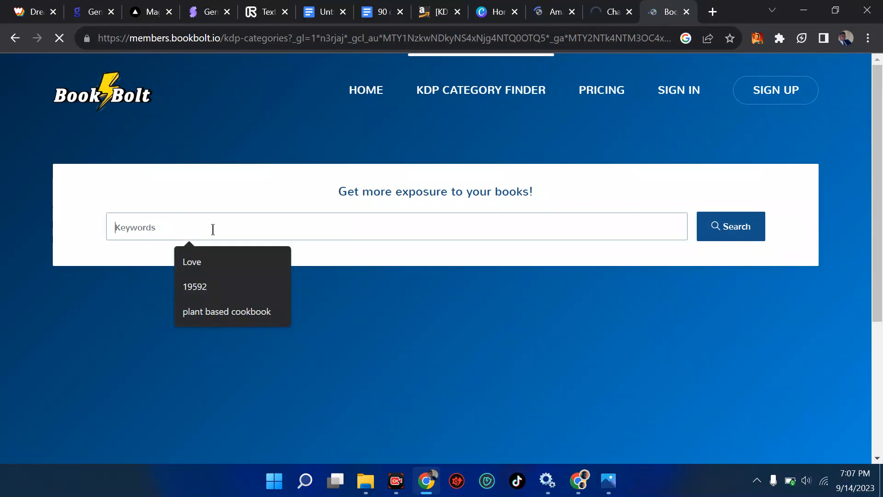
{"action": "type", "text": "m"}
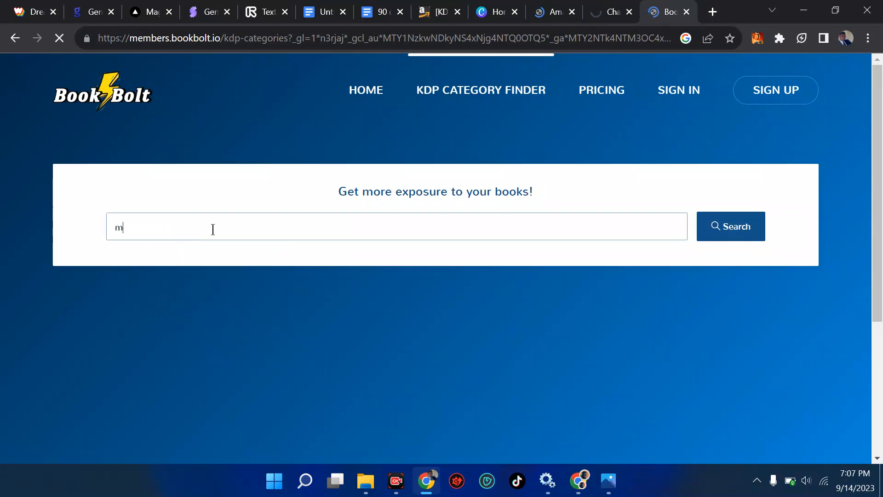
{"action": "type", "text": "evotion for married couples"}
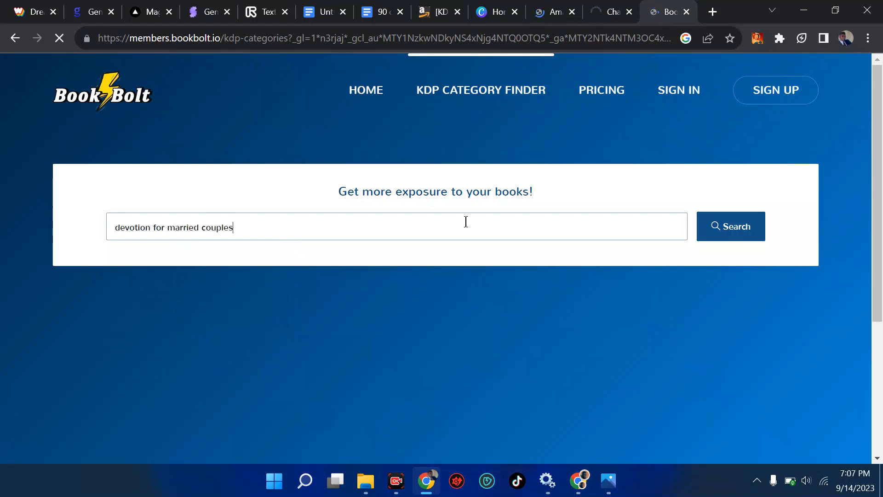
{"action": "left_click", "coordinate": [733, 235]}
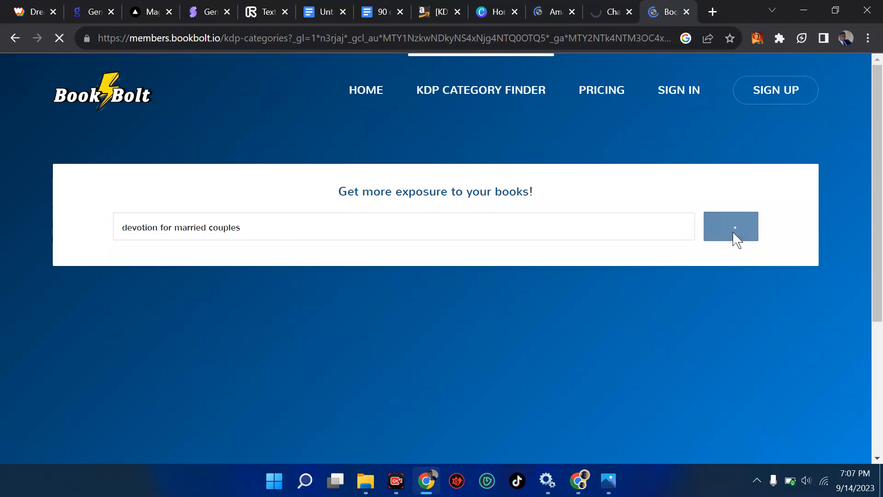
{"action": "scroll", "coordinate": [486, 310], "scroll_direction": "down", "scroll_amount": 3}
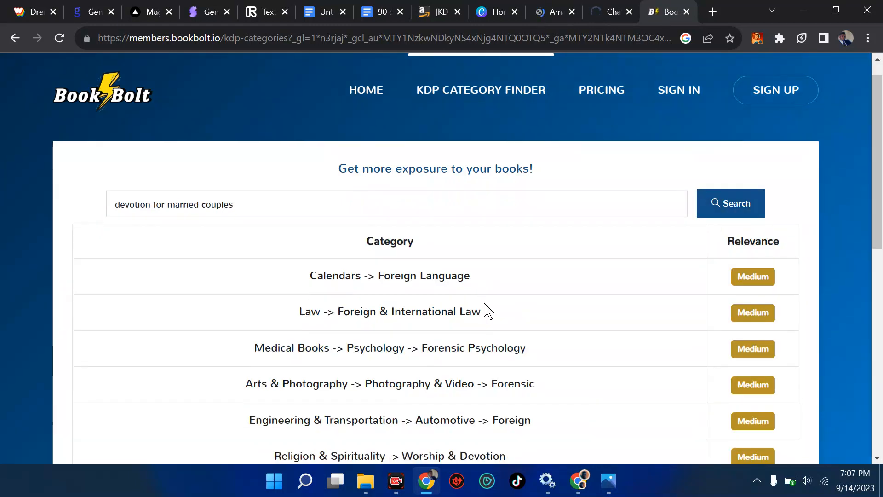
{"action": "scroll", "coordinate": [486, 309], "scroll_direction": "down", "scroll_amount": 1}
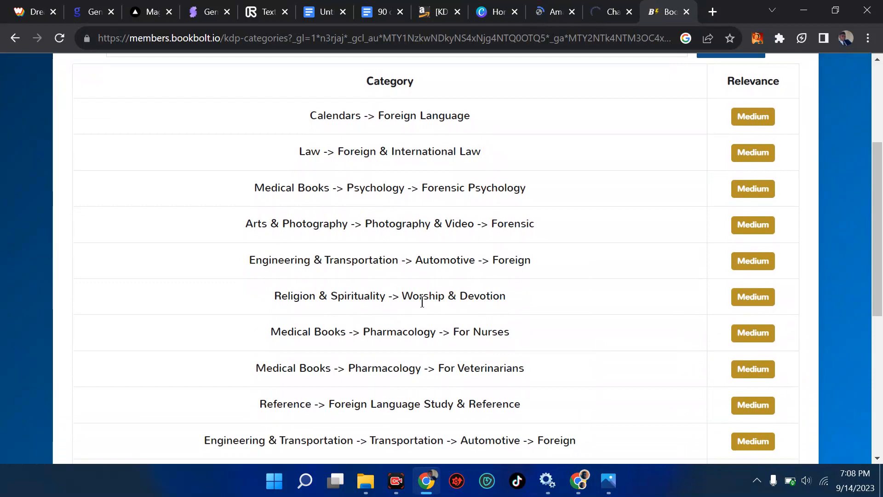
{"action": "scroll", "coordinate": [448, 292], "scroll_direction": "down", "scroll_amount": 2}
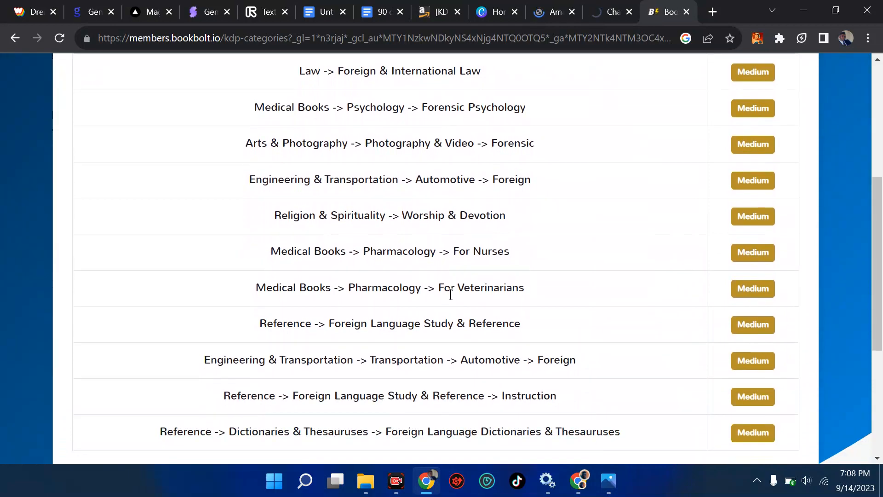
{"action": "scroll", "coordinate": [253, 379], "scroll_direction": "down", "scroll_amount": 1}
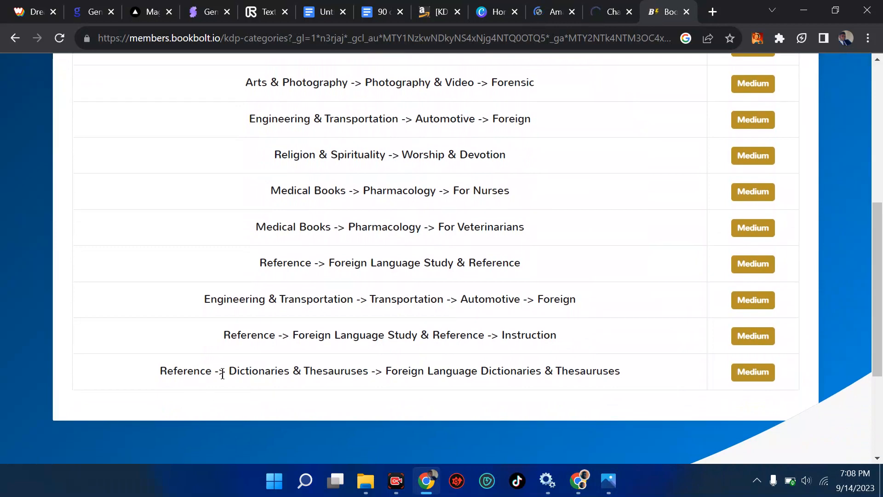
{"action": "scroll", "coordinate": [512, 370], "scroll_direction": "up", "scroll_amount": 4}
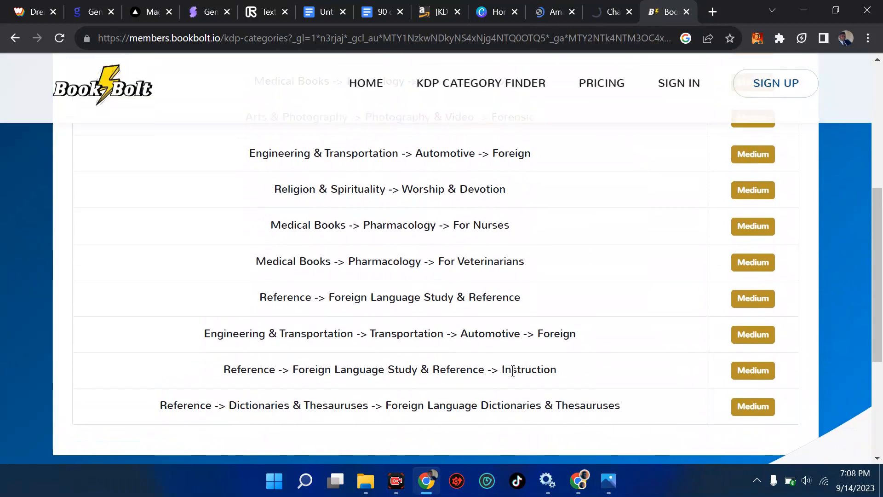
Step: Search the category finder for "devotion" in place of the previous search phrase
{"action": "scroll", "coordinate": [440, 323], "scroll_direction": "up", "scroll_amount": 3}
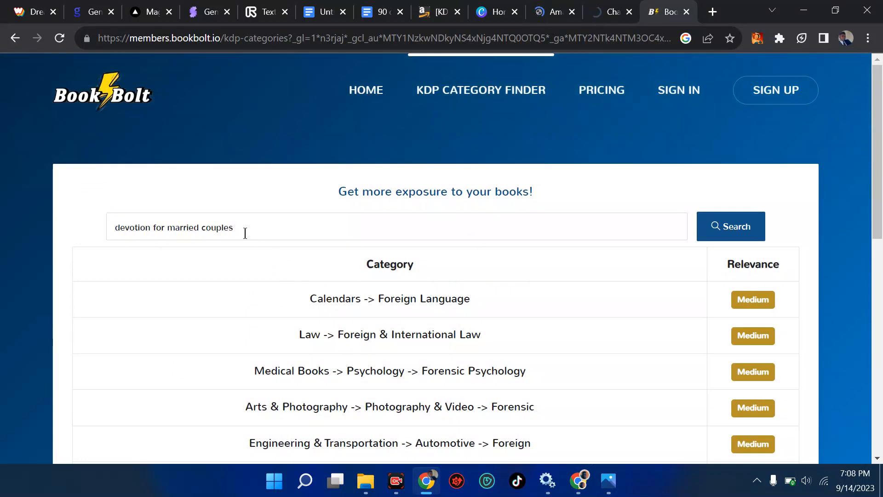
{"action": "left_click", "coordinate": [115, 229]}
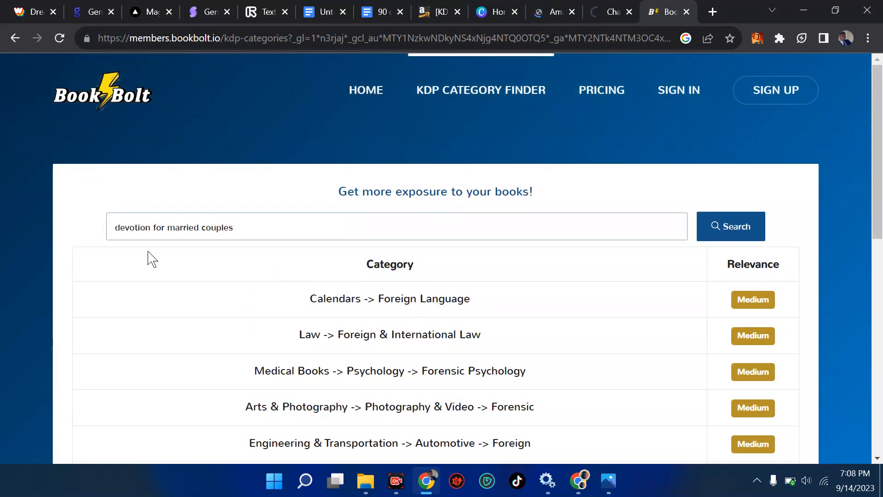
{"action": "type", "text": "da"}
{"action": "key", "text": "ctrl+a"}
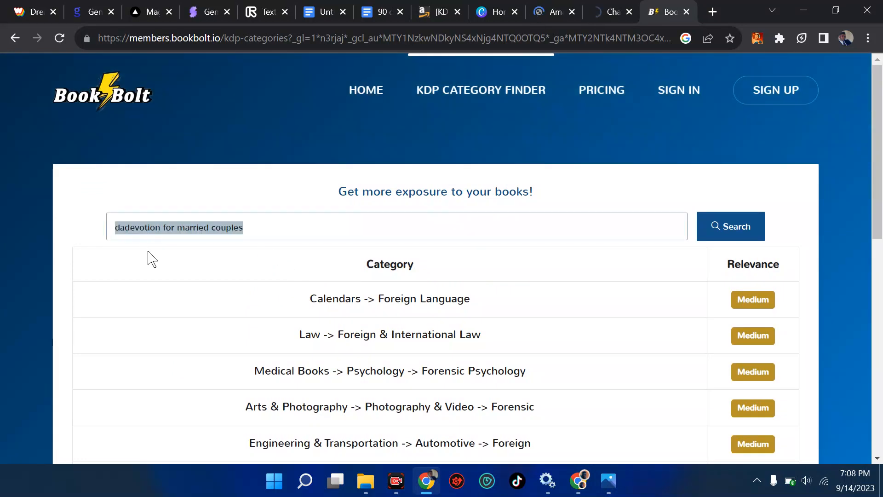
{"action": "type", "text": "devotion"}
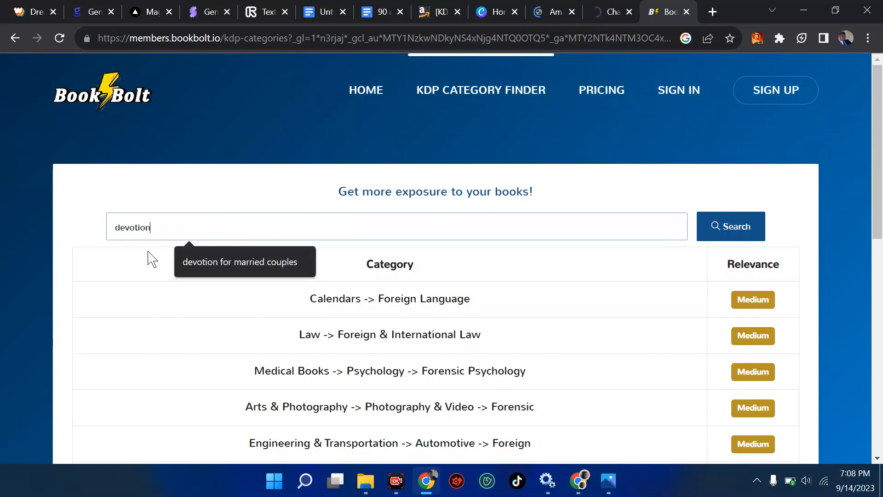
{"action": "left_click", "coordinate": [732, 222]}
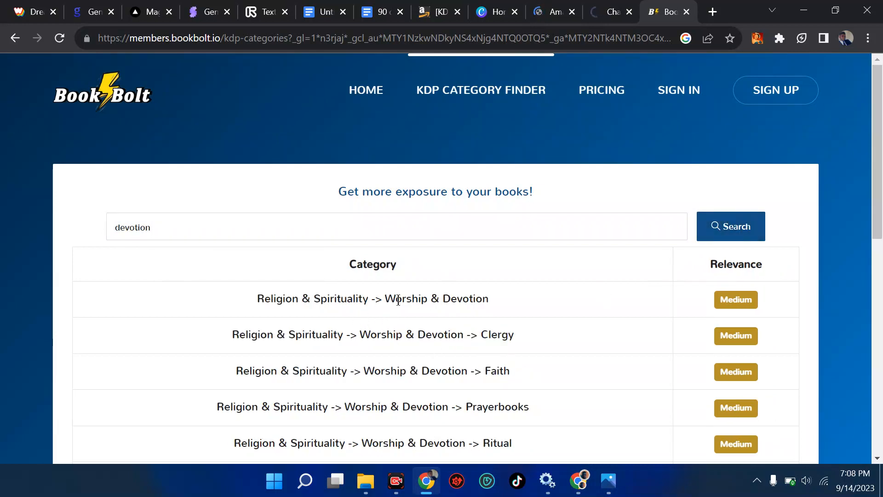
Step: Examine the categories suggested for "devotion" and their relevance, from the Religion & Spirituality entries through the Christian Books & Bibles ones
{"action": "scroll", "coordinate": [331, 304], "scroll_direction": "down", "scroll_amount": 1}
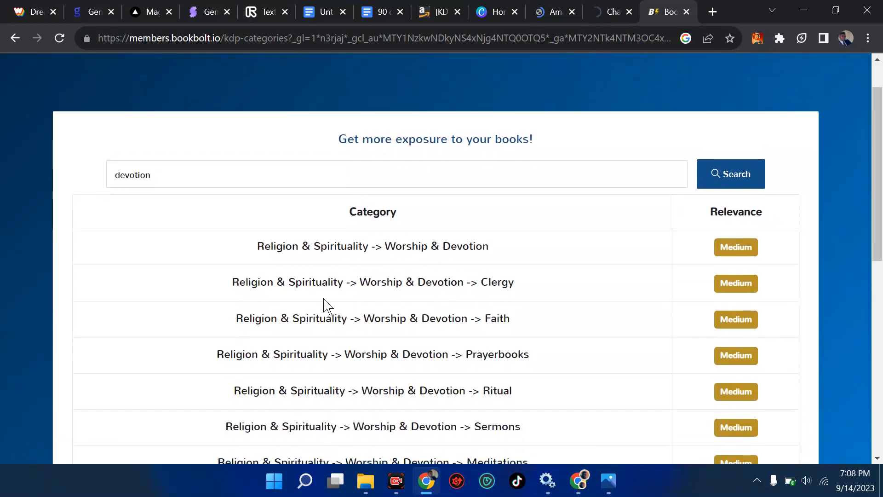
{"action": "scroll", "coordinate": [328, 305], "scroll_direction": "down", "scroll_amount": 2}
{"action": "key", "text": "super+Tab"}
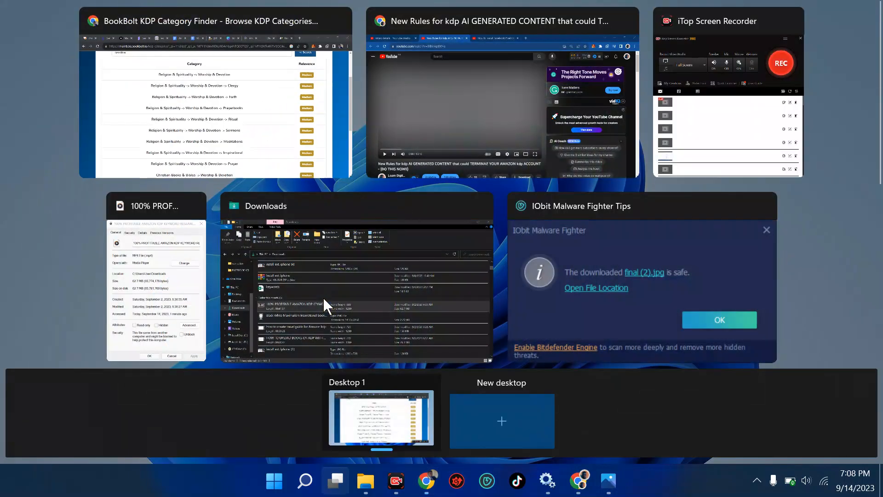
{"action": "left_click", "coordinate": [199, 105]}
{"action": "scroll", "coordinate": [199, 105], "scroll_direction": "down", "scroll_amount": 3}
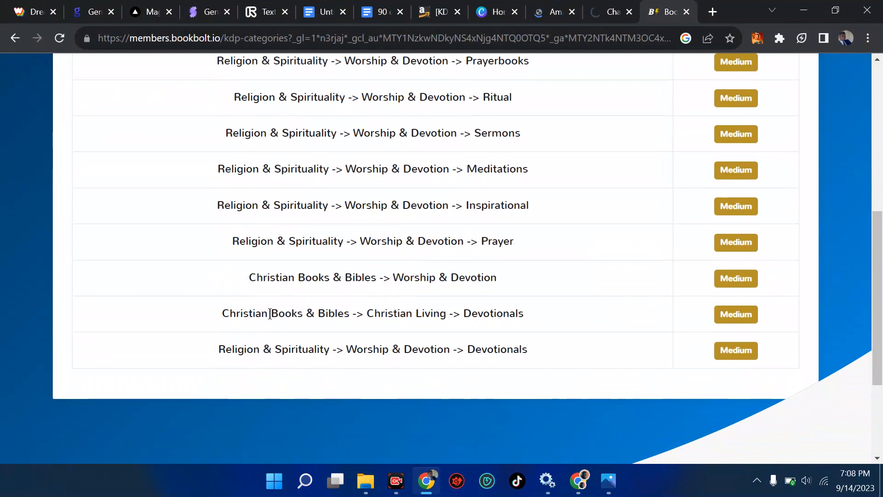
{"action": "scroll", "coordinate": [339, 310], "scroll_direction": "down", "scroll_amount": 1}
{"action": "scroll", "coordinate": [337, 309], "scroll_direction": "up", "scroll_amount": 2}
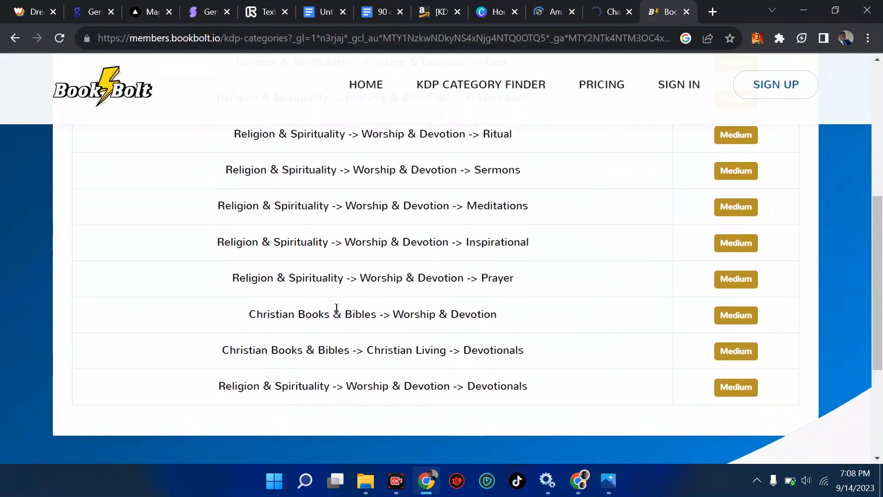
{"action": "scroll", "coordinate": [336, 308], "scroll_direction": "up", "scroll_amount": 6}
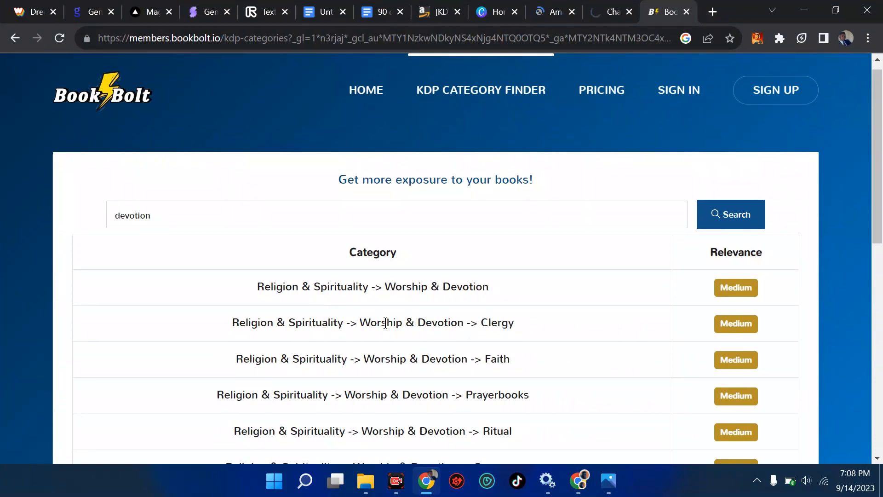
Step: Return to the KDP categories dialog, reset the existing Arts & Photography category and set the category to Religion & Spirituality
{"action": "left_click", "coordinate": [418, 6]}
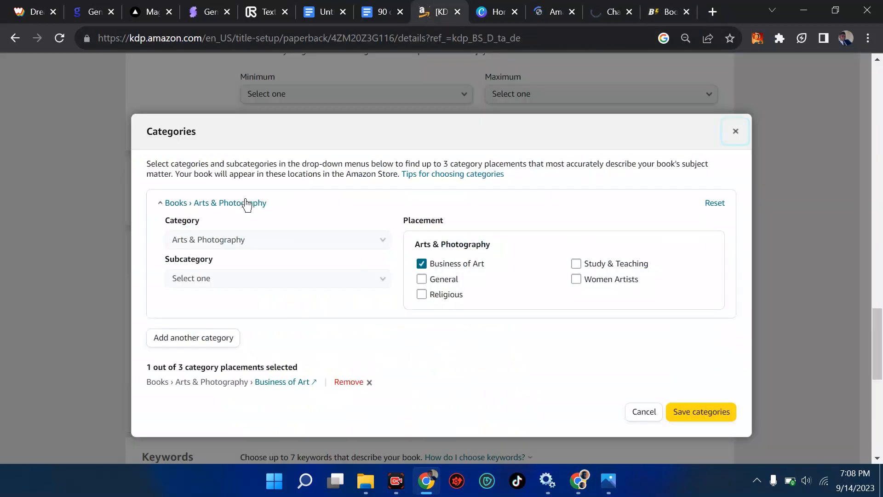
{"action": "left_click", "coordinate": [715, 204]}
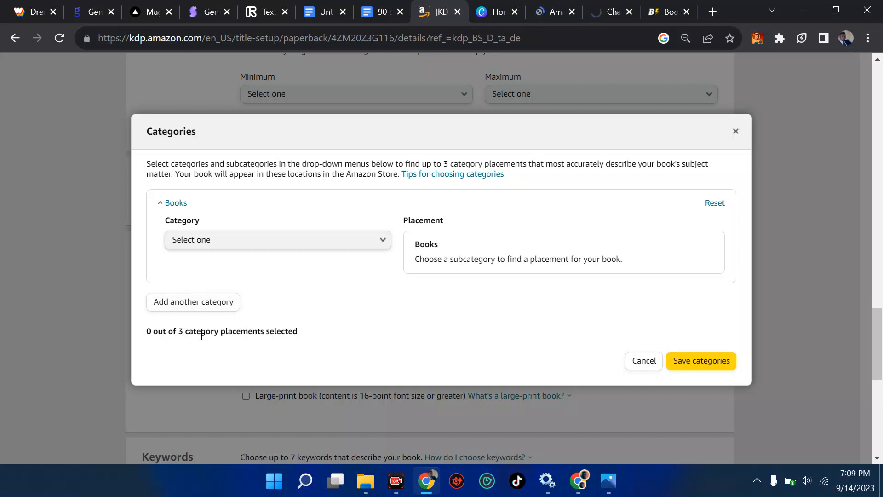
{"action": "left_click", "coordinate": [270, 240]}
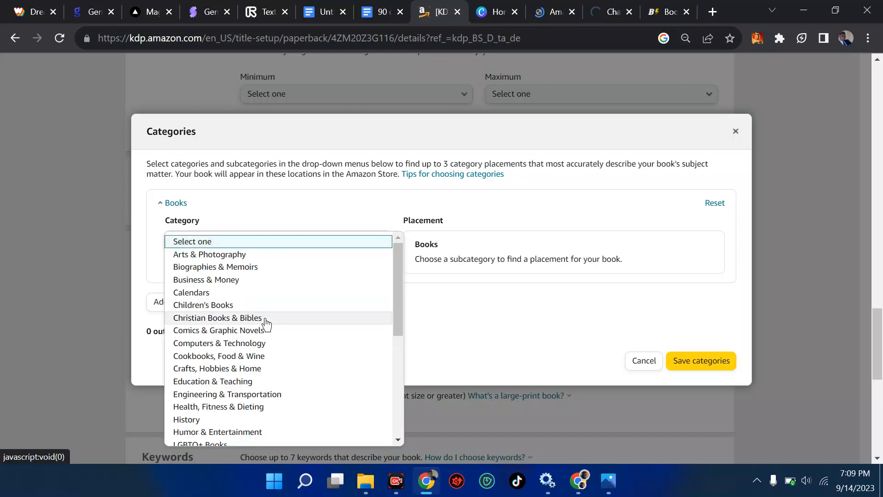
{"action": "scroll", "coordinate": [267, 318], "scroll_direction": "down", "scroll_amount": 2}
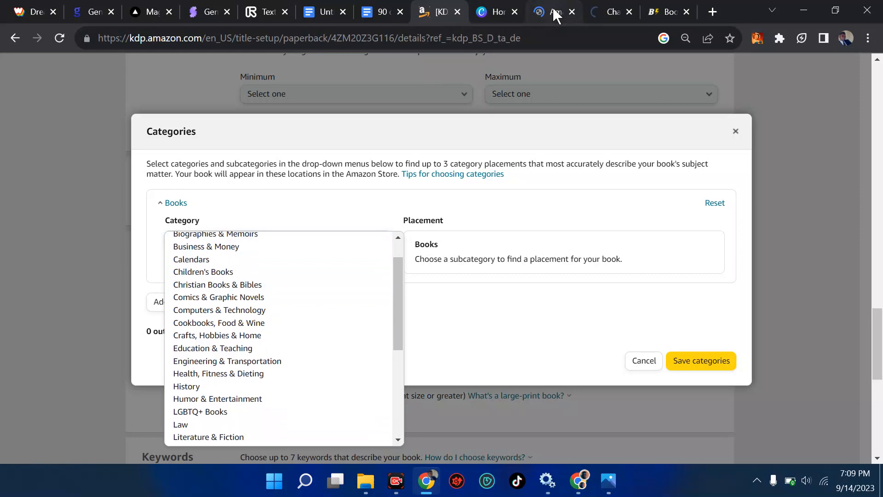
{"action": "left_click", "coordinate": [662, 12]}
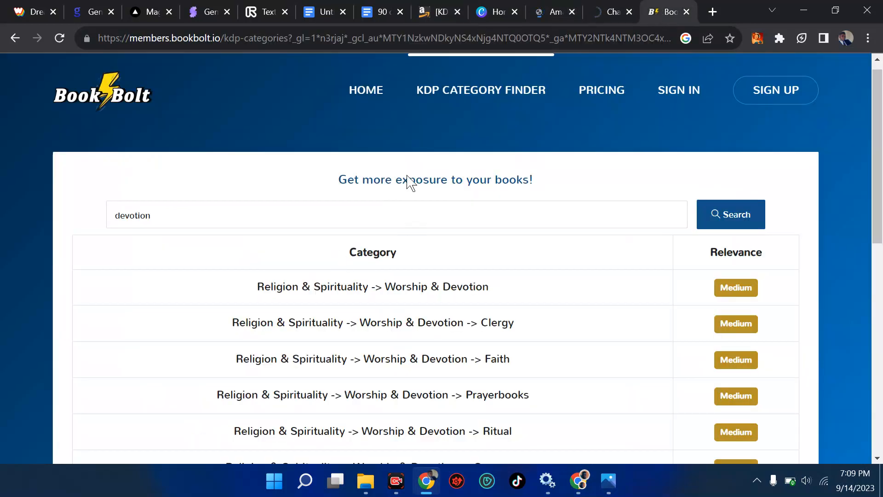
{"action": "left_click", "coordinate": [437, 11]}
{"action": "scroll", "coordinate": [244, 338], "scroll_direction": "down", "scroll_amount": 2}
{"action": "scroll", "coordinate": [244, 338], "scroll_direction": "down", "scroll_amount": 2}
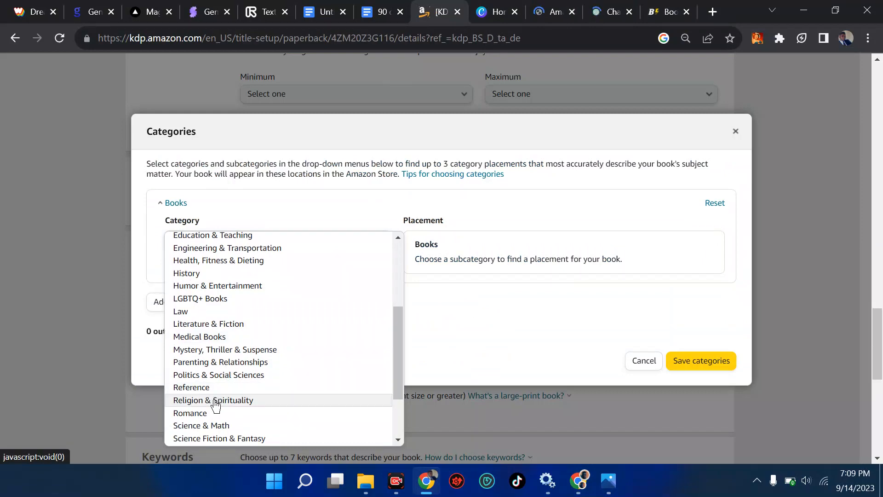
{"action": "left_click", "coordinate": [215, 400]}
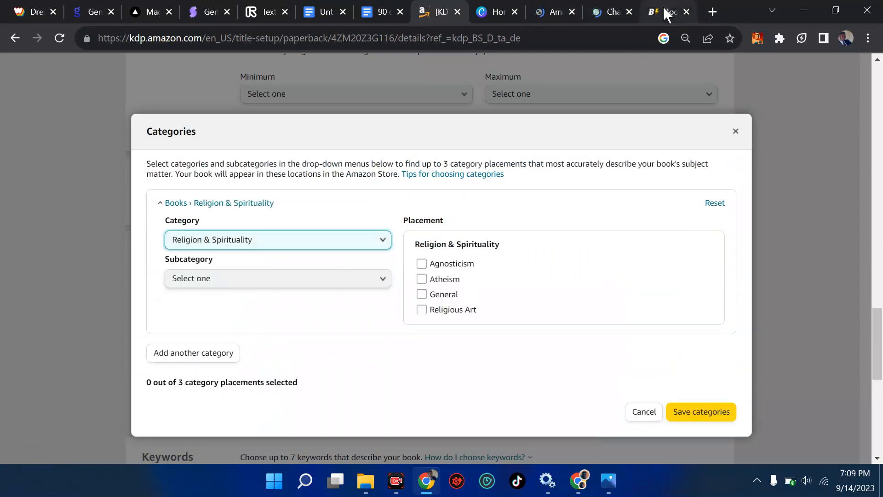
Step: Check the Book Bolt suggestions, then in KDP set the subcategory to Worship & Devotion with the Faith and Devotionals placements
{"action": "left_click", "coordinate": [664, 12]}
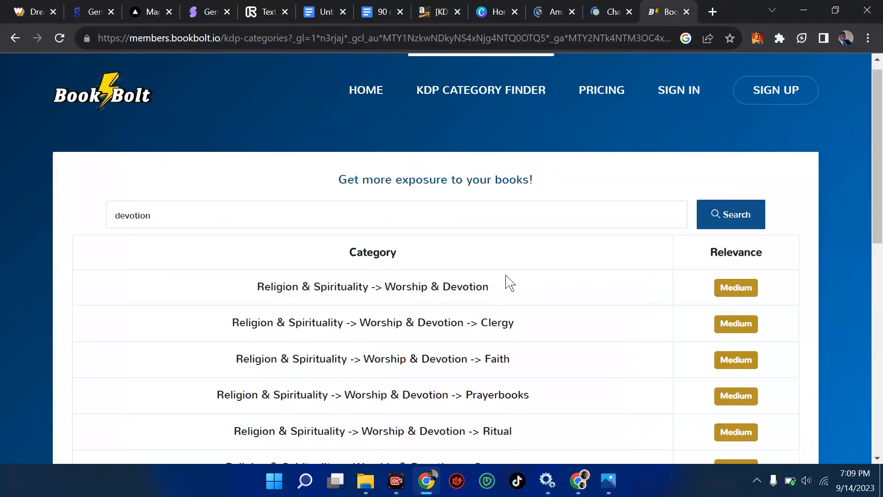
{"action": "left_click", "coordinate": [422, 12]}
{"action": "left_click", "coordinate": [259, 282]}
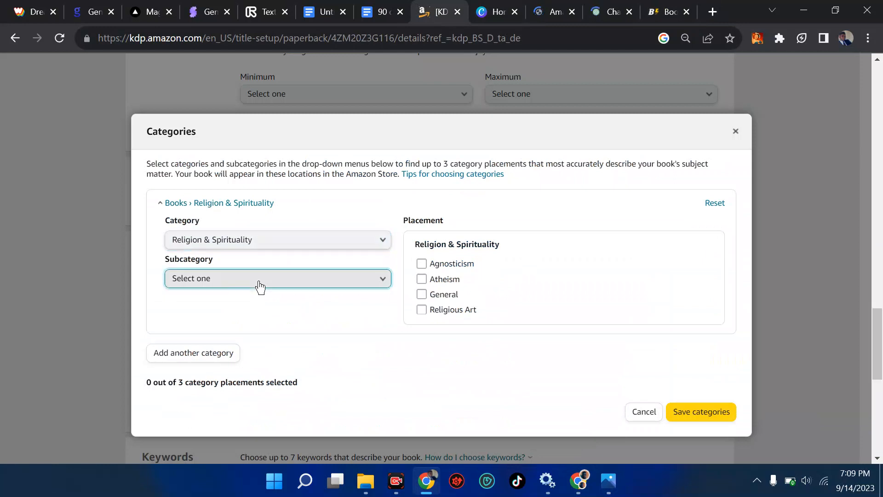
{"action": "left_click", "coordinate": [246, 277]}
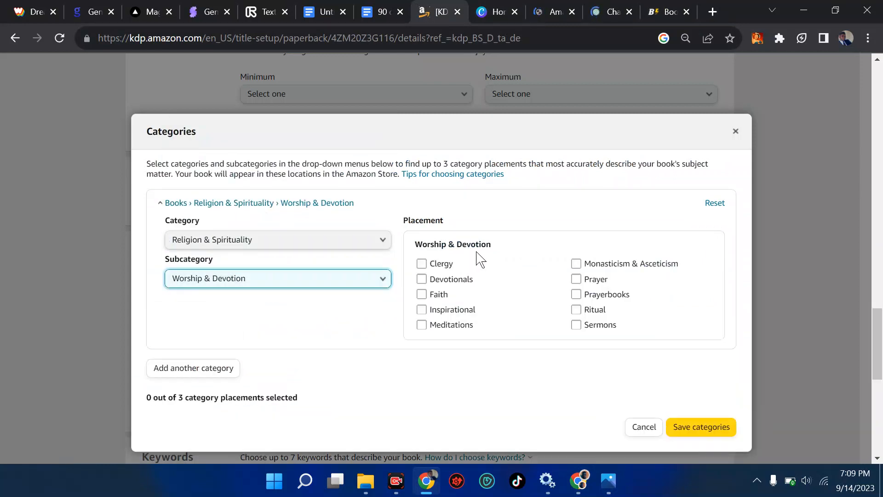
{"action": "left_click", "coordinate": [421, 294]}
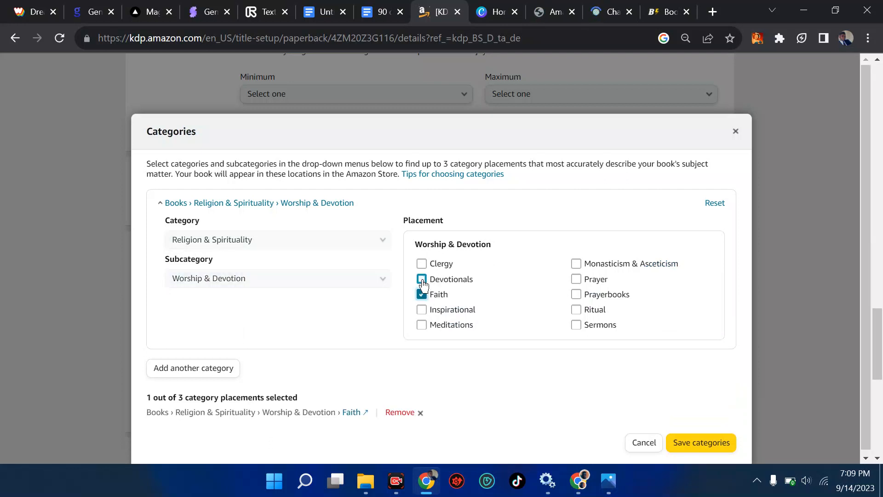
{"action": "left_click", "coordinate": [422, 281]}
{"action": "scroll", "coordinate": [424, 385], "scroll_direction": "down", "scroll_amount": 1}
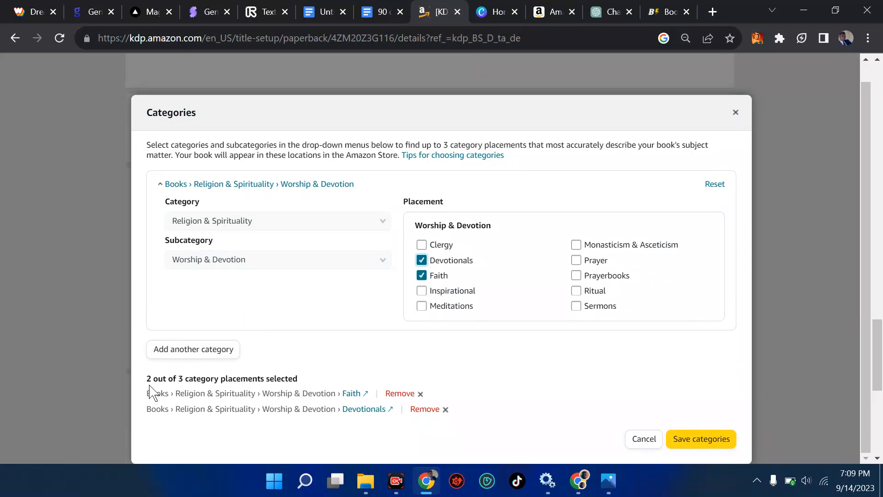
Step: Add another category in KDP and set it to Christian Books & Bibles, consulting the Book Bolt suggestions for the choice
{"action": "left_click", "coordinate": [174, 355]}
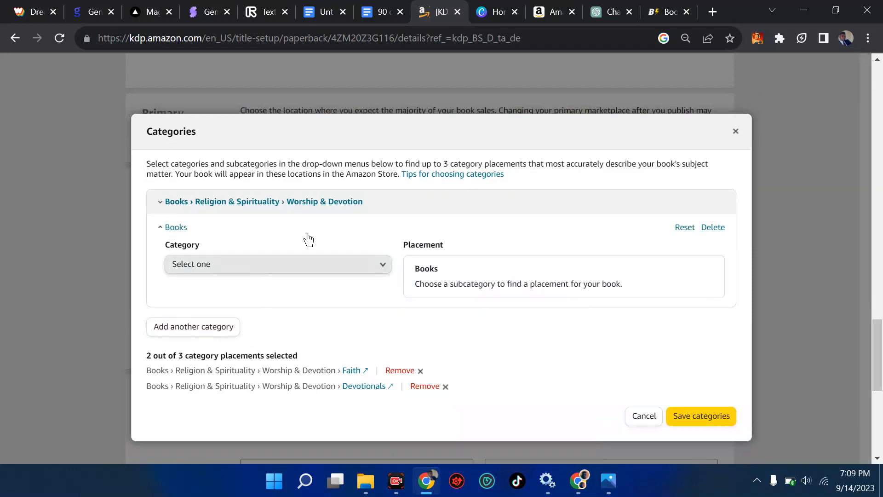
{"action": "left_click", "coordinate": [659, 13]}
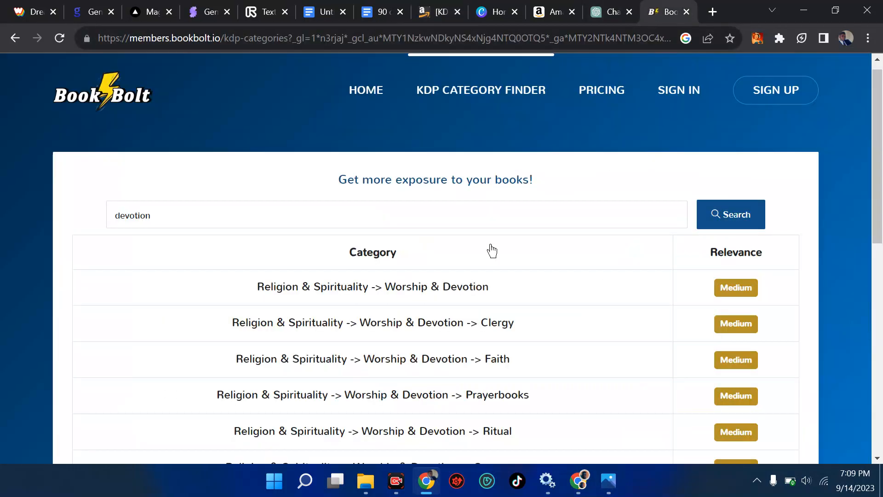
{"action": "scroll", "coordinate": [491, 249], "scroll_direction": "down", "scroll_amount": 1}
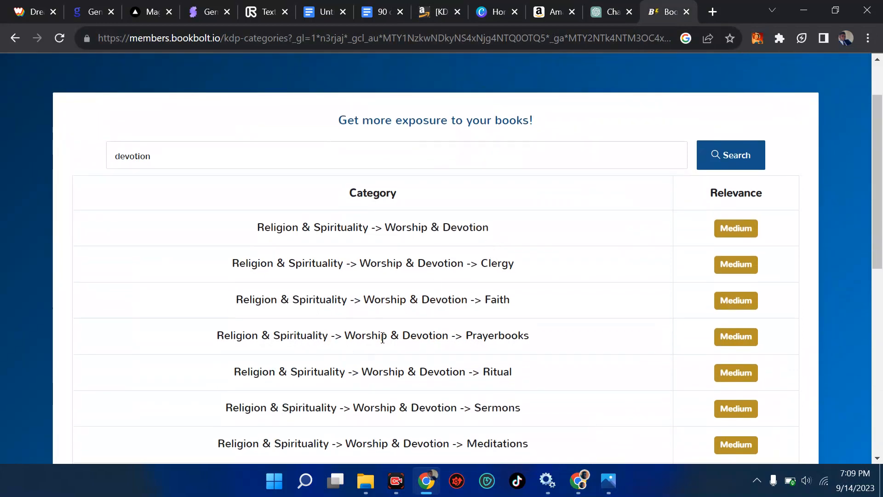
{"action": "scroll", "coordinate": [382, 338], "scroll_direction": "down", "scroll_amount": 3}
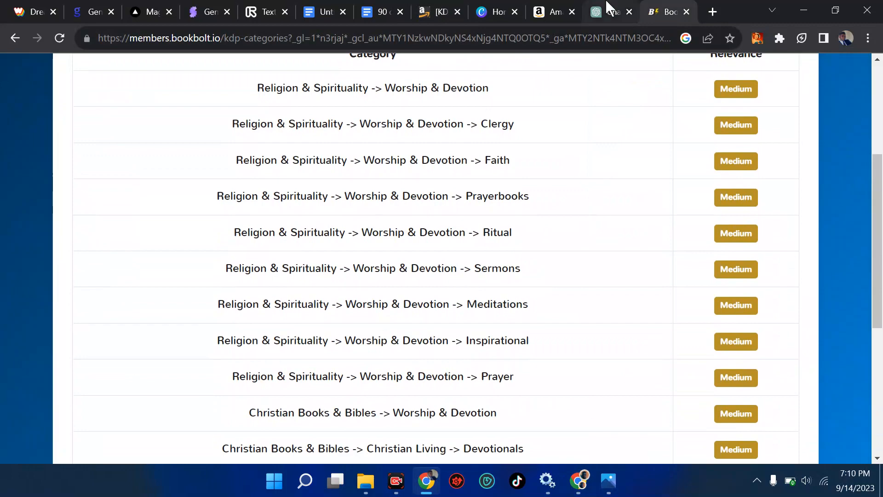
{"action": "left_click", "coordinate": [439, 10]}
{"action": "left_click", "coordinate": [311, 270]}
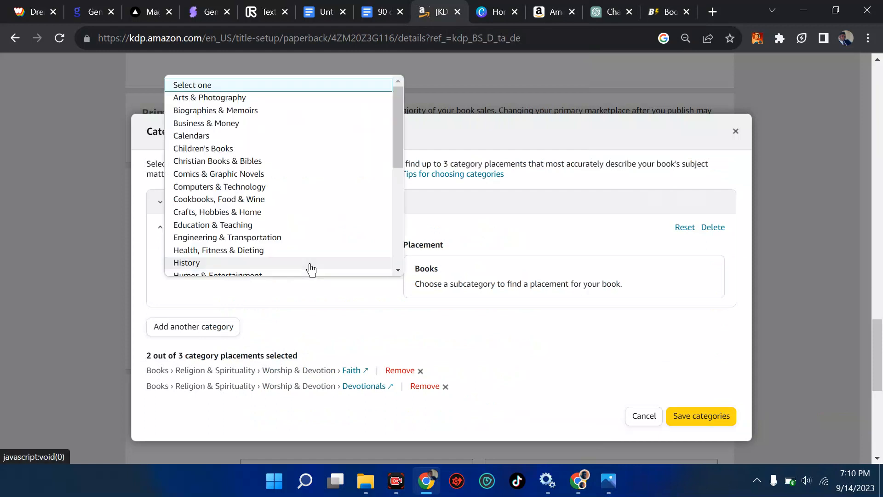
{"action": "scroll", "coordinate": [311, 270], "scroll_direction": "down", "scroll_amount": 5}
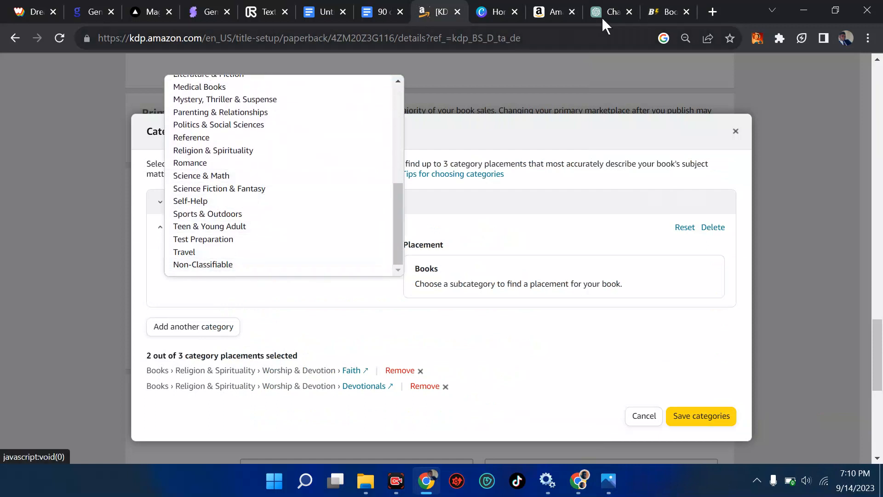
{"action": "left_click", "coordinate": [655, 13]}
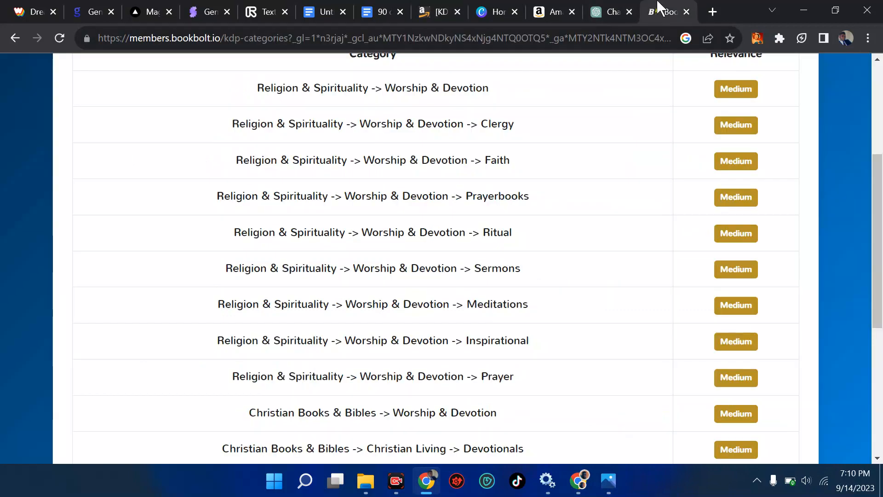
{"action": "left_click", "coordinate": [446, 11]}
{"action": "scroll", "coordinate": [363, 174], "scroll_direction": "up", "scroll_amount": 2}
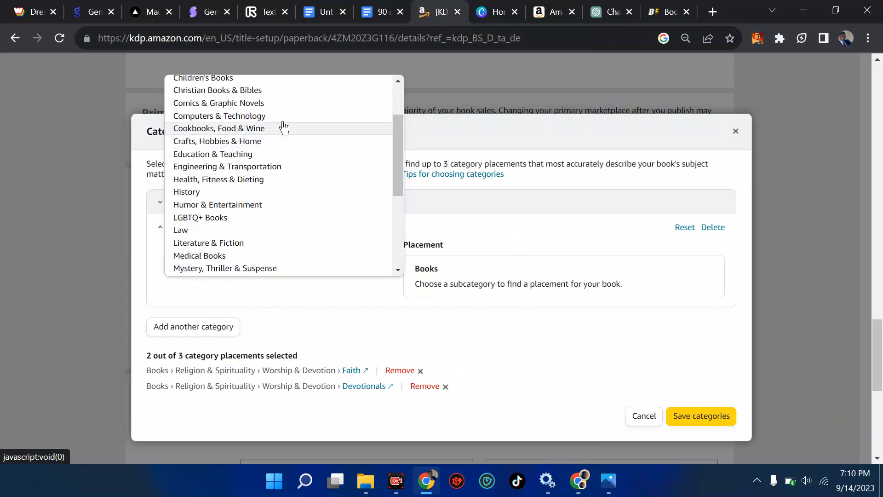
{"action": "left_click", "coordinate": [243, 93]}
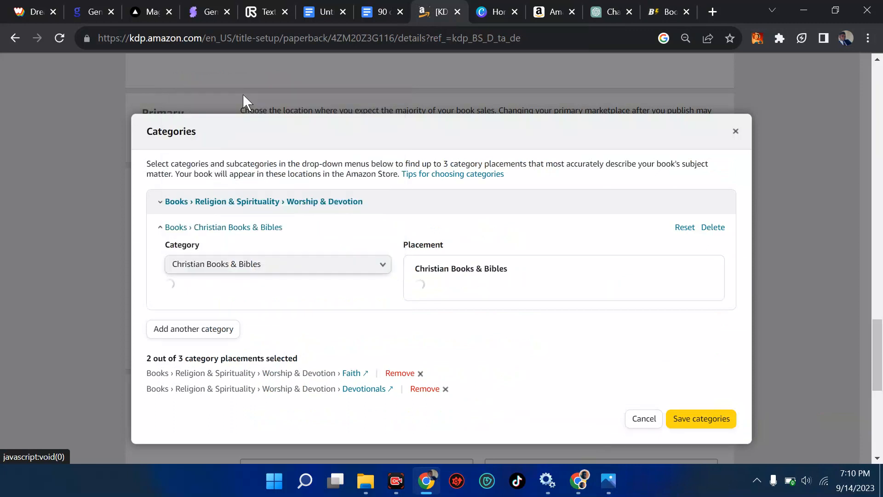
Step: Set the second category's subcategory to Worship & Devotion and select its Devotionals placement
{"action": "left_click", "coordinate": [215, 311]}
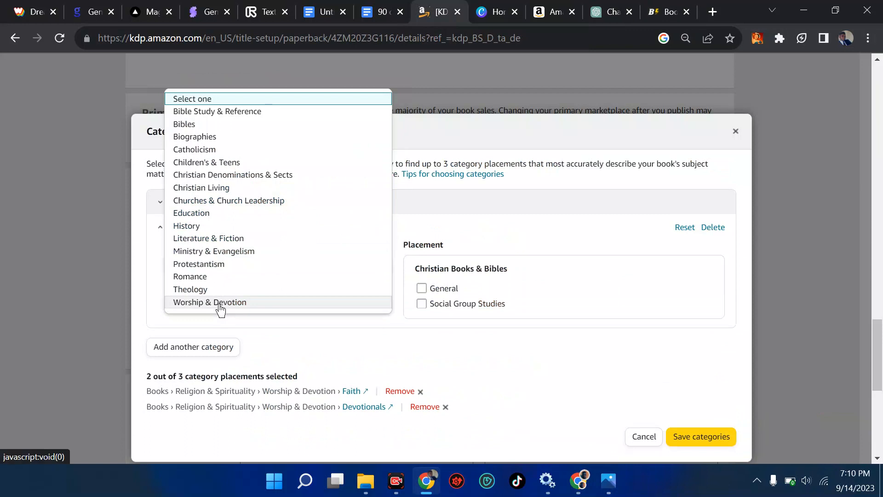
{"action": "left_click", "coordinate": [221, 302]}
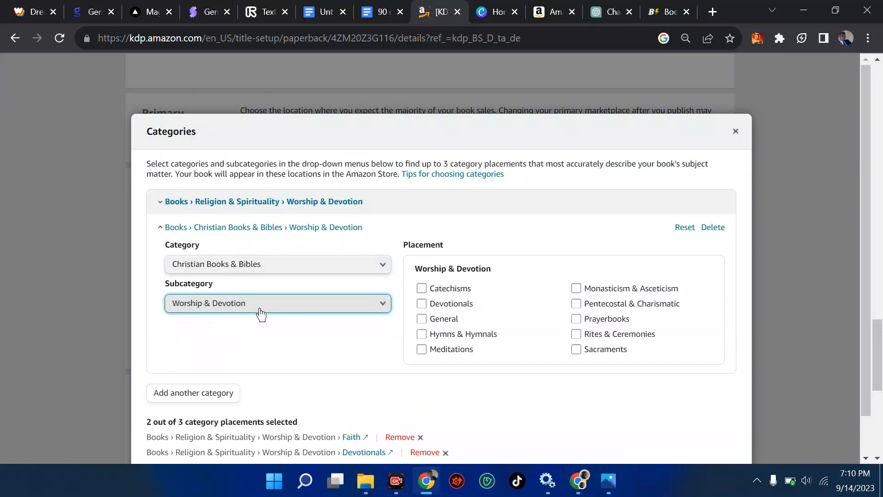
{"action": "left_click", "coordinate": [422, 304]}
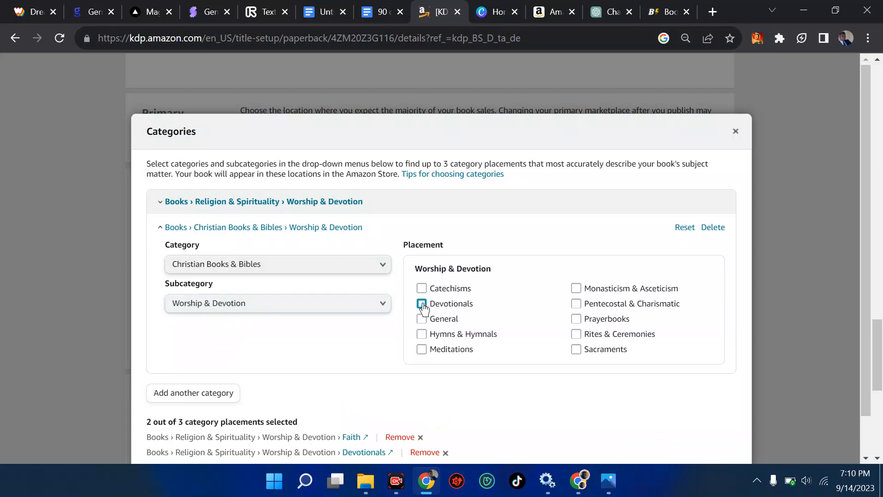
{"action": "scroll", "coordinate": [424, 310], "scroll_direction": "down", "scroll_amount": 1}
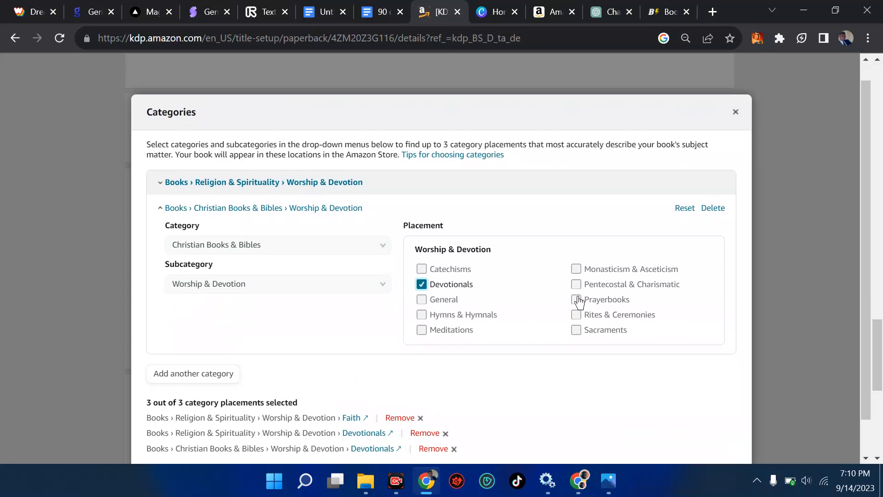
Step: Save the three category placements and view the explanation of what counts as a low-content book
{"action": "scroll", "coordinate": [584, 288], "scroll_direction": "down", "scroll_amount": 2}
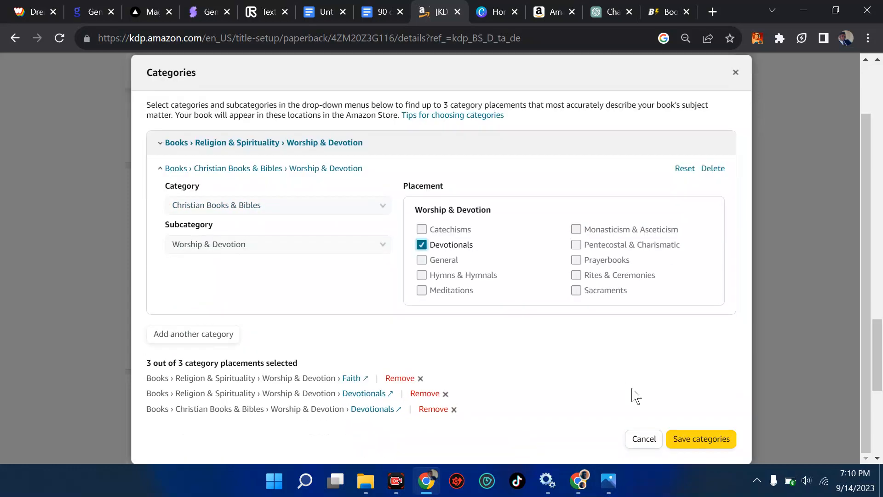
{"action": "left_click", "coordinate": [687, 440]}
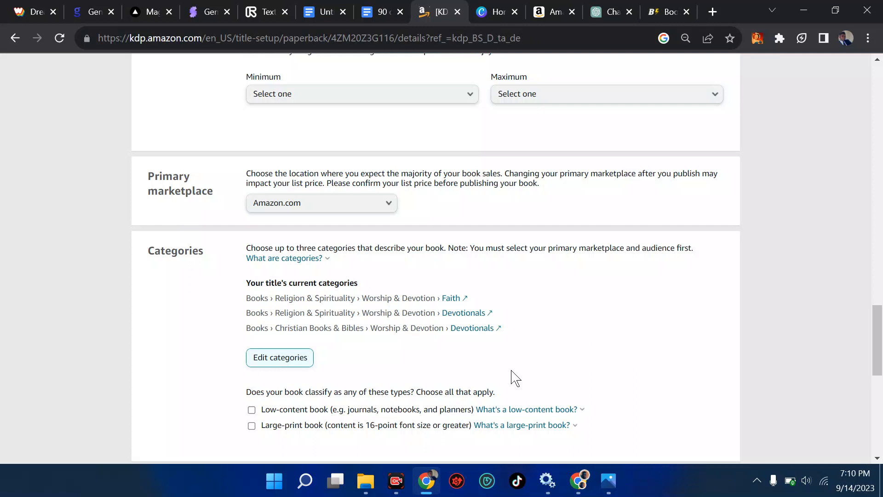
{"action": "scroll", "coordinate": [512, 371], "scroll_direction": "down", "scroll_amount": 1}
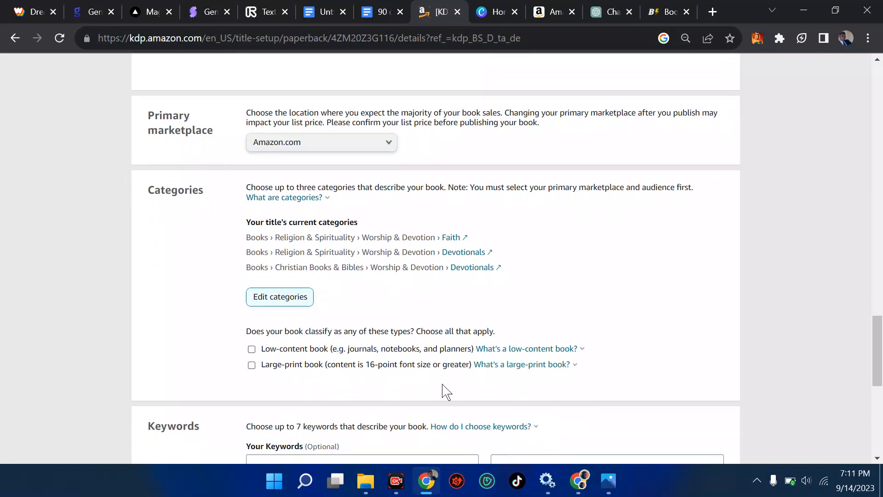
{"action": "left_click", "coordinate": [499, 350]}
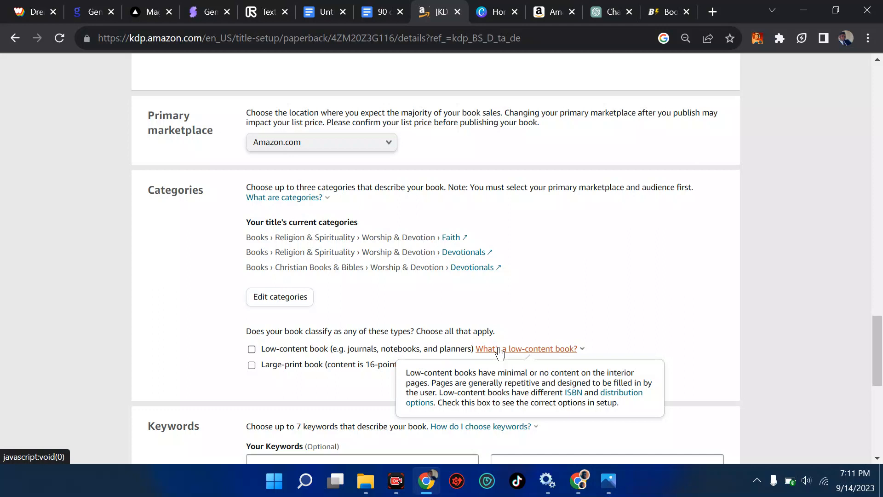
{"action": "mouse_move", "coordinate": [569, 365]}
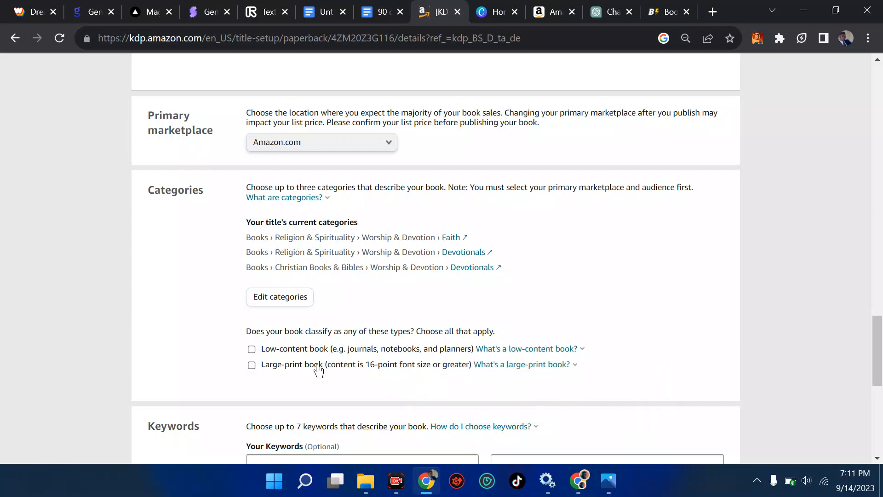
Step: Review the book title, subtitle and other details for keyword ideas, then return to the first keyword field
{"action": "scroll", "coordinate": [322, 372], "scroll_direction": "down", "scroll_amount": 2}
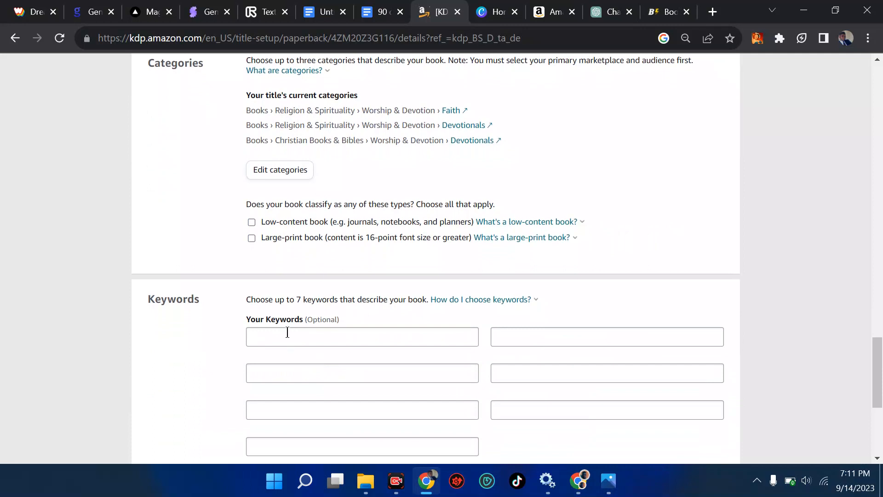
{"action": "left_click", "coordinate": [287, 332]}
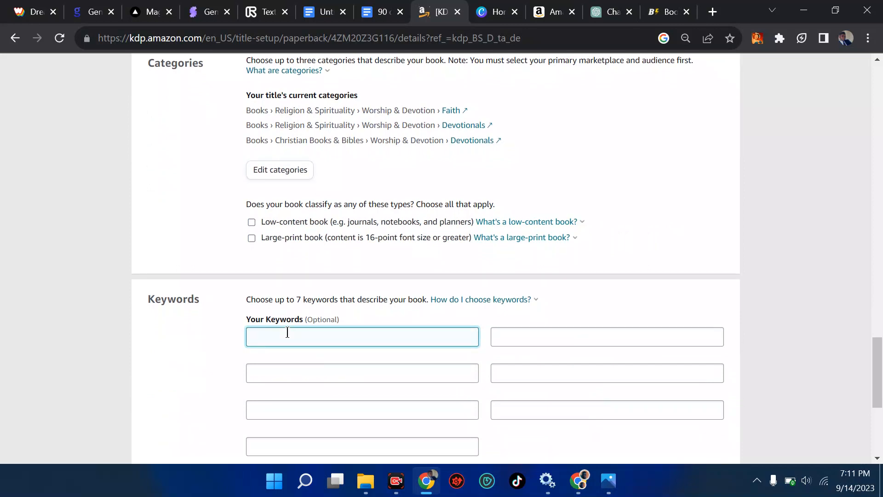
{"action": "scroll", "coordinate": [288, 335], "scroll_direction": "down", "scroll_amount": 1}
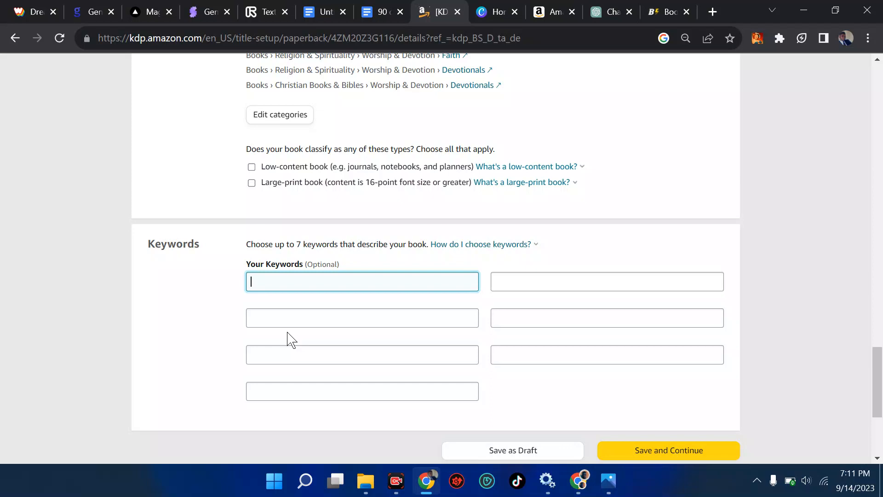
{"action": "scroll", "coordinate": [288, 340], "scroll_direction": "up", "scroll_amount": 15}
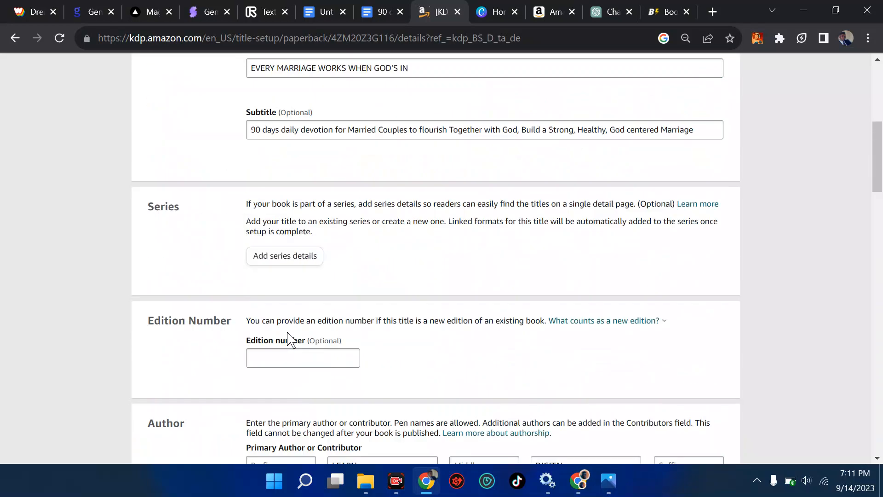
{"action": "scroll", "coordinate": [288, 340], "scroll_direction": "up", "scroll_amount": 7}
{"action": "scroll", "coordinate": [311, 363], "scroll_direction": "down", "scroll_amount": 1}
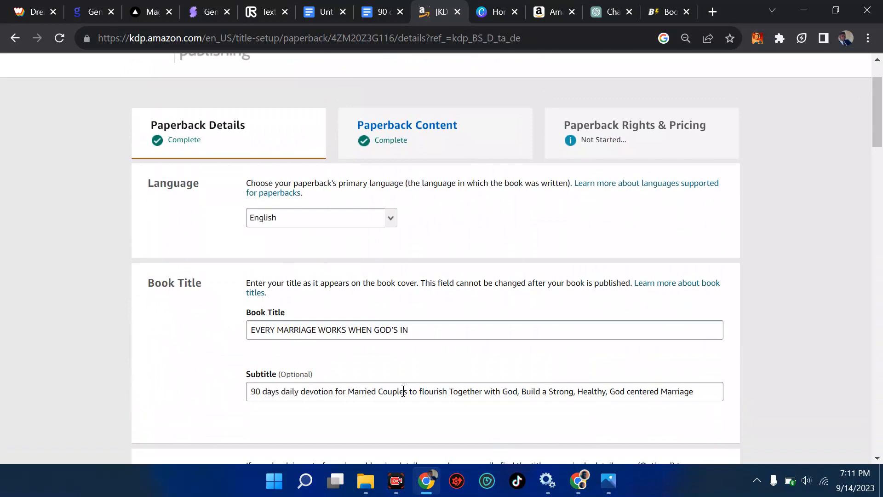
{"action": "left_click", "coordinate": [404, 391]}
{"action": "scroll", "coordinate": [407, 390], "scroll_direction": "down", "scroll_amount": 10}
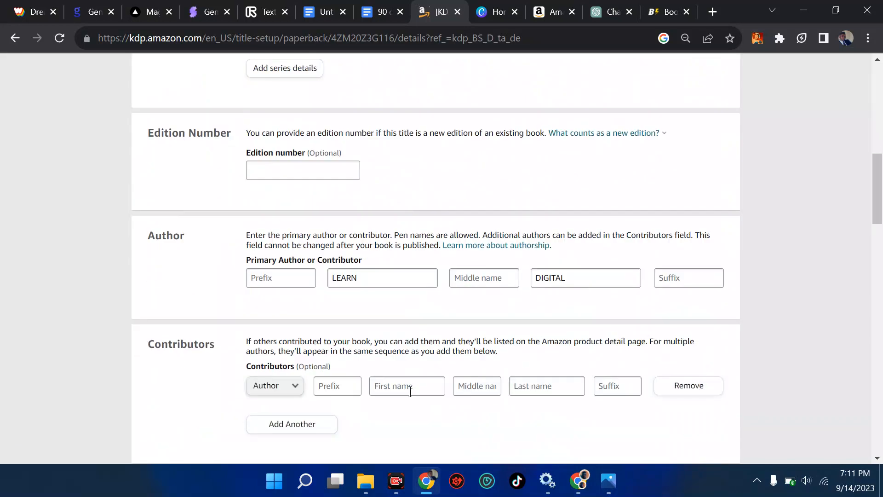
{"action": "scroll", "coordinate": [411, 391], "scroll_direction": "down", "scroll_amount": 18}
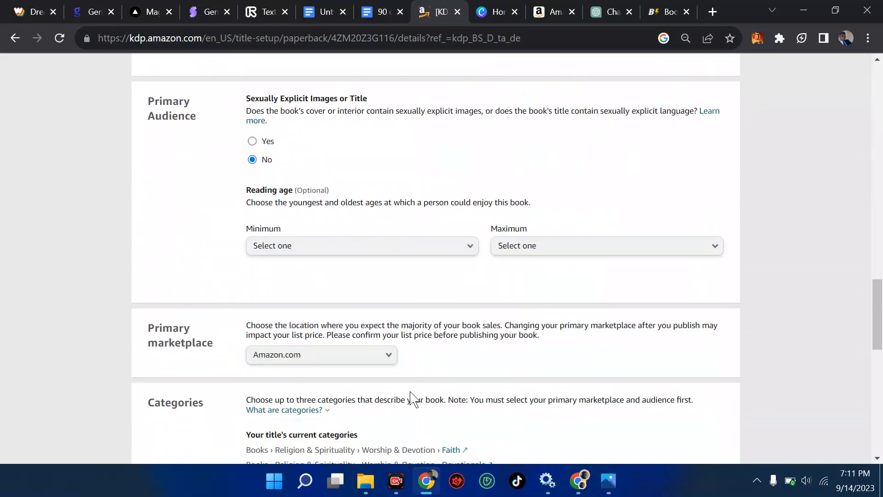
{"action": "scroll", "coordinate": [410, 395], "scroll_direction": "down", "scroll_amount": 7}
{"action": "left_click", "coordinate": [314, 336]}
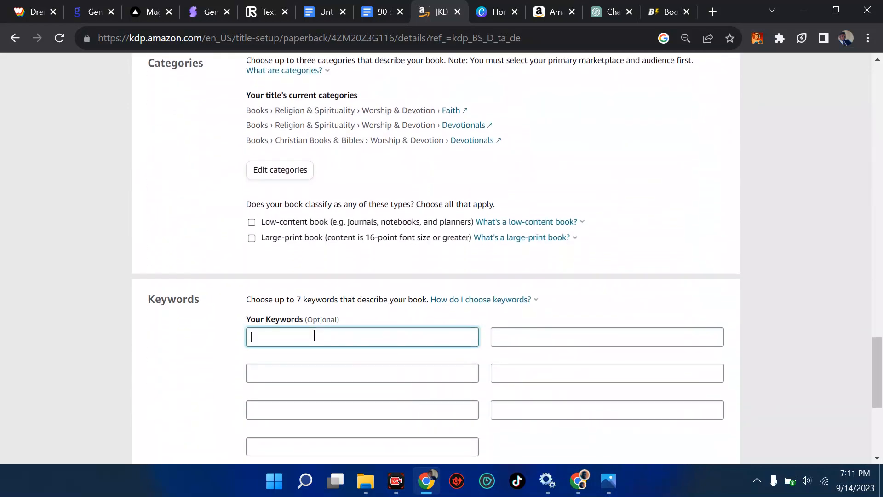
Step: Switch to the Amazon results for daily devotion and try to change the delivery location
{"action": "left_click", "coordinate": [547, 12]}
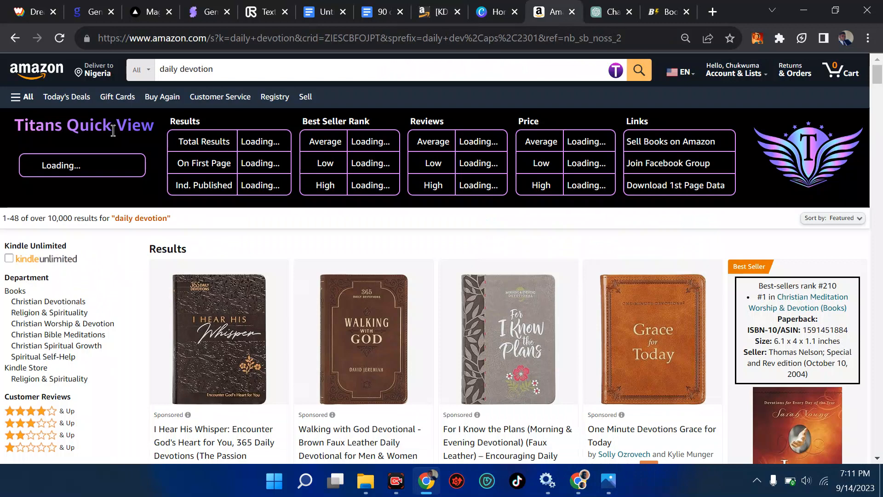
{"action": "left_click", "coordinate": [99, 70]}
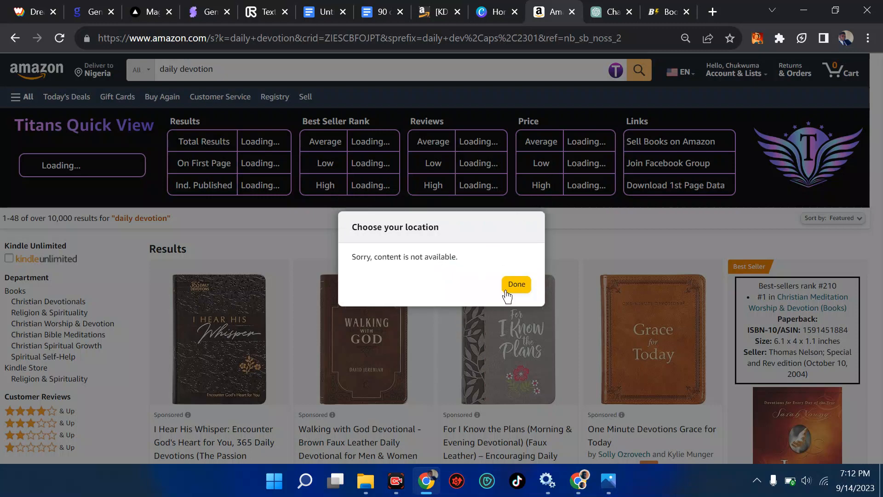
{"action": "left_click", "coordinate": [510, 288]}
Step: Switch to ChatGPT and begin a new message with "write a"
{"action": "left_click", "coordinate": [664, 9]}
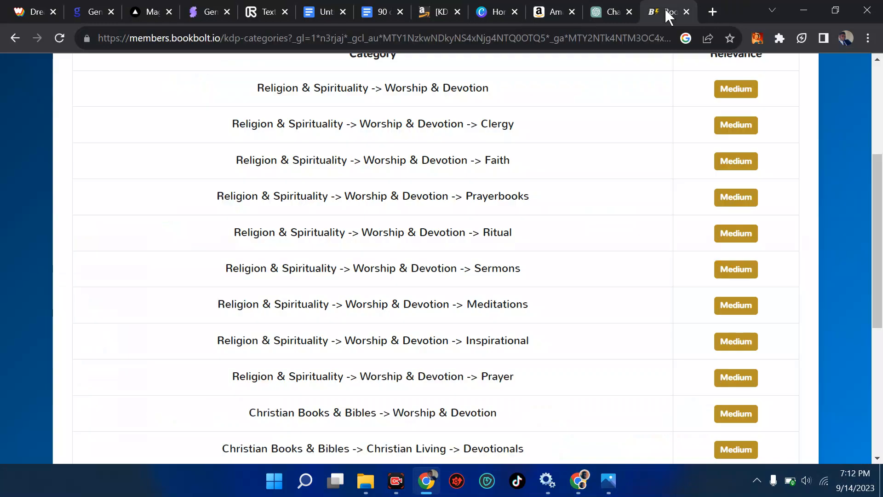
{"action": "left_click", "coordinate": [610, 9]}
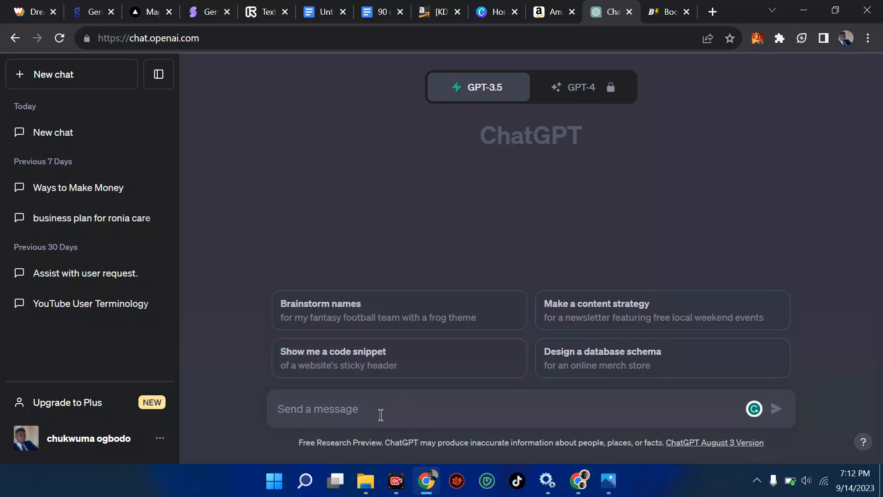
{"action": "type", "text": "write a "}
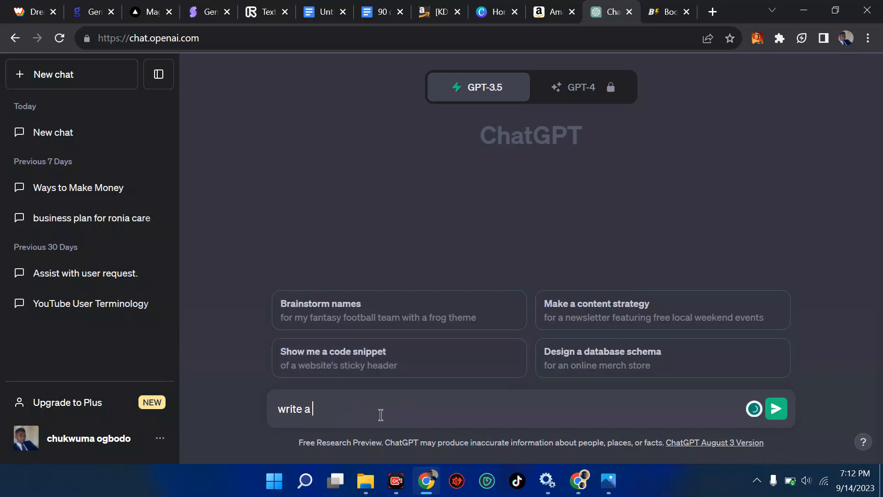
Step: Ask ChatGPT to write a description for a book called "daily devotion for married couples" for Amazon shoppers to buy the book
{"action": "type", "text": "description for "}
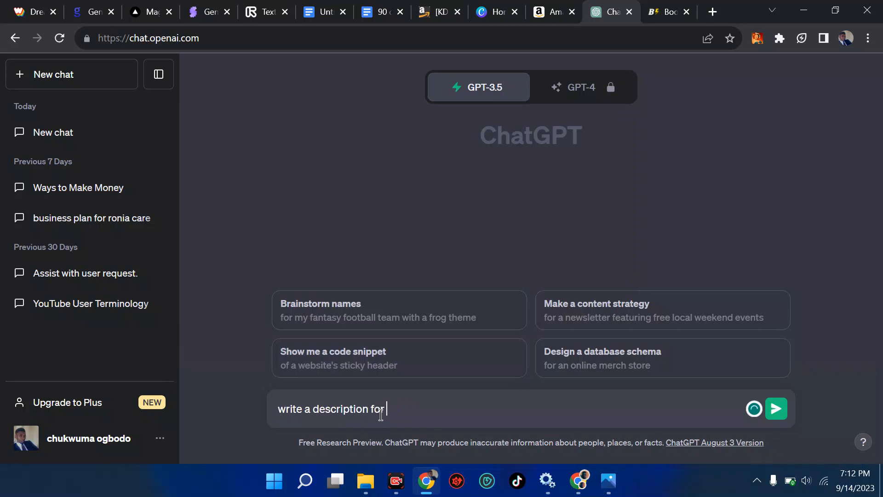
{"action": "type", "text": "a book called \" daily devo"}
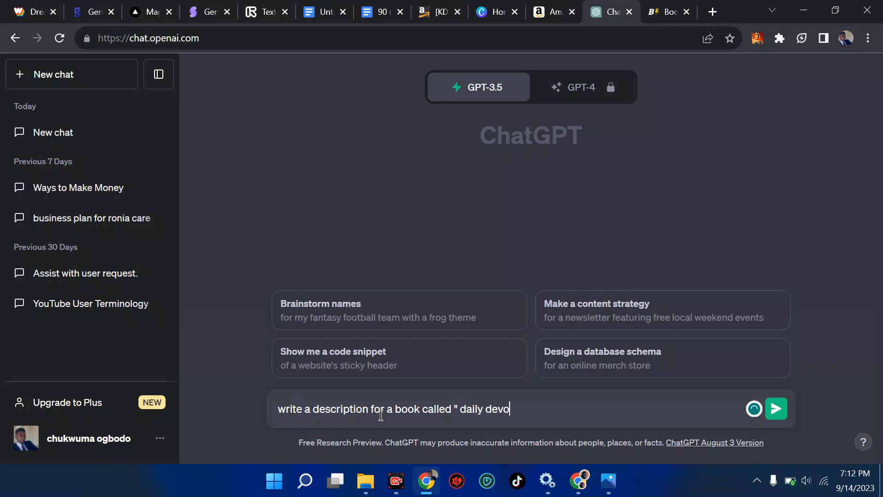
{"action": "type", "text": "tion for married couple"}
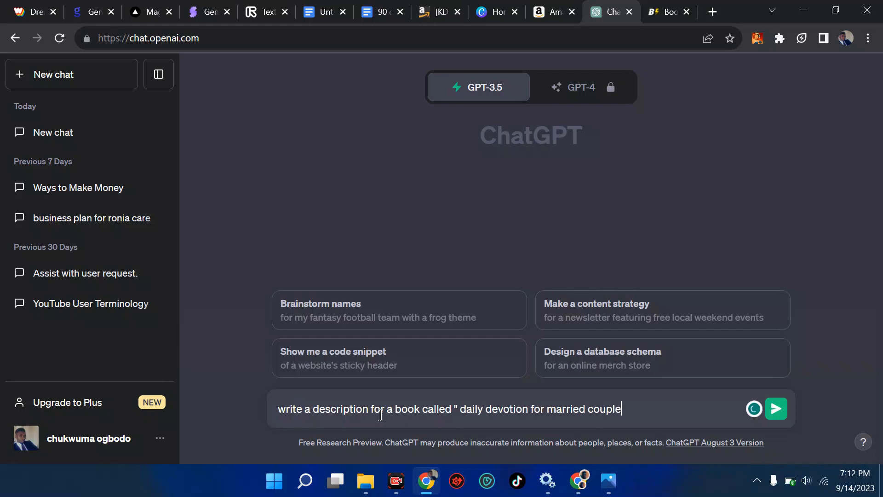
{"action": "type", "text": "s\" for amazon sho"}
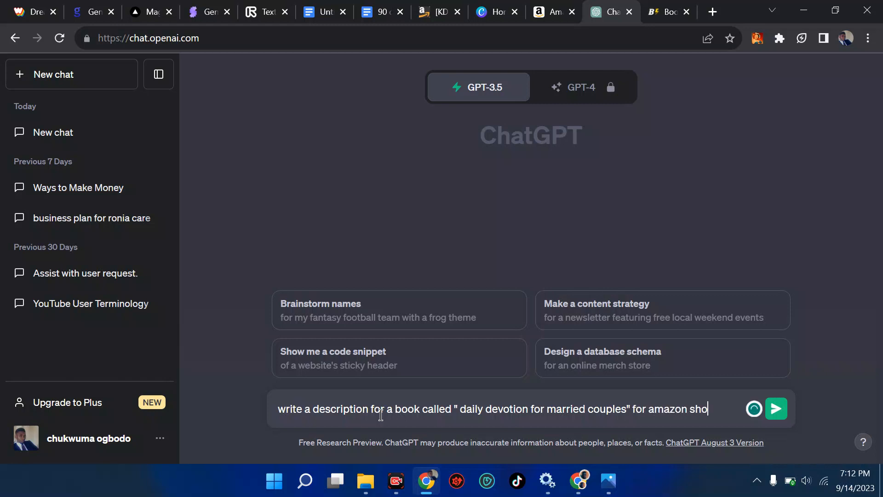
{"action": "type", "text": "pper to bu"}
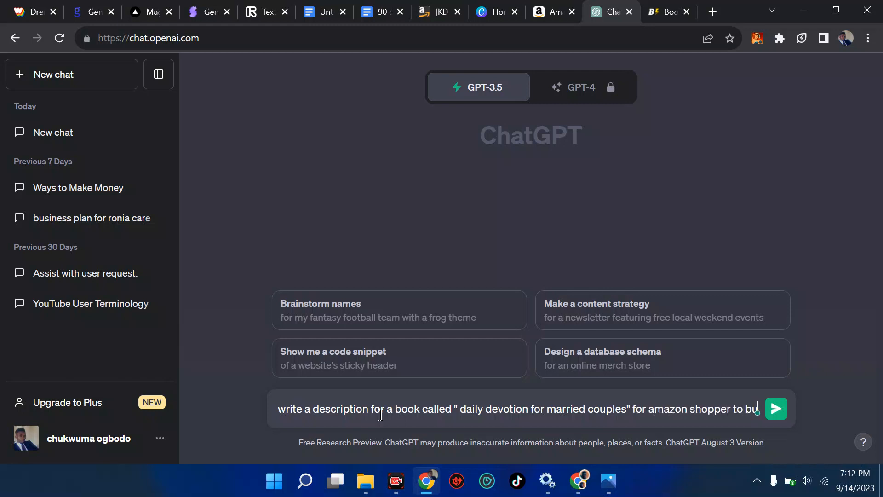
{"action": "type", "text": "y my book"}
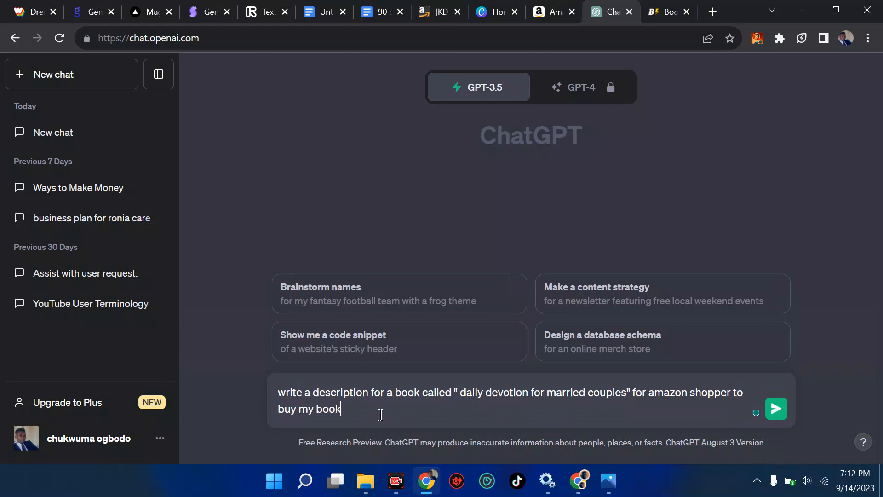
{"action": "key", "text": "Return"}
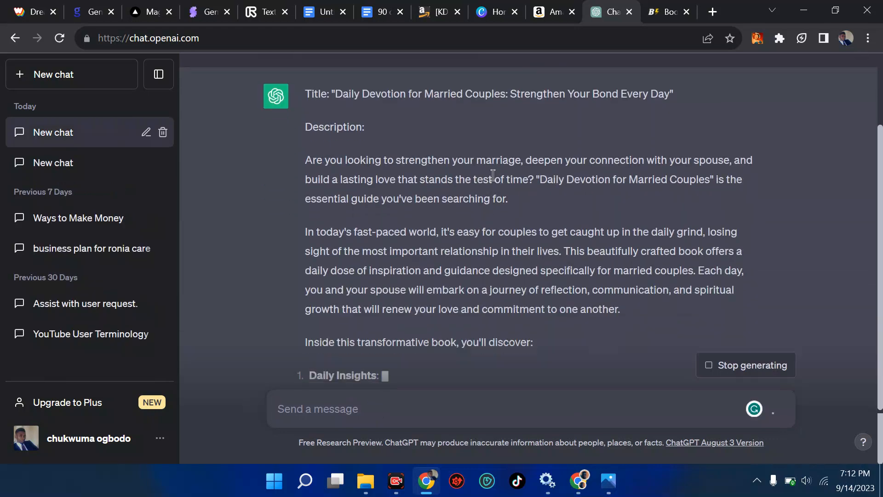
Step: Review the generated book description and copy the whole response
{"action": "scroll", "coordinate": [579, 159], "scroll_direction": "up", "scroll_amount": 3}
{"action": "scroll", "coordinate": [580, 160], "scroll_direction": "down", "scroll_amount": 2}
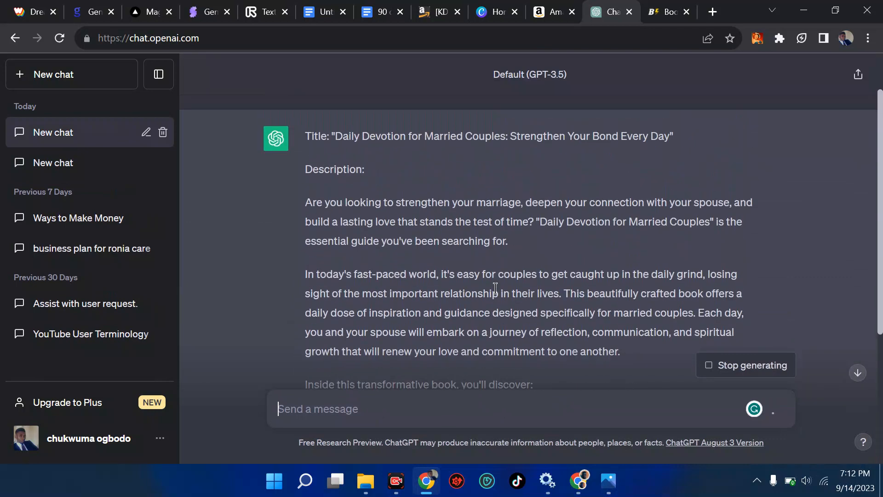
{"action": "scroll", "coordinate": [495, 289], "scroll_direction": "up", "scroll_amount": 3}
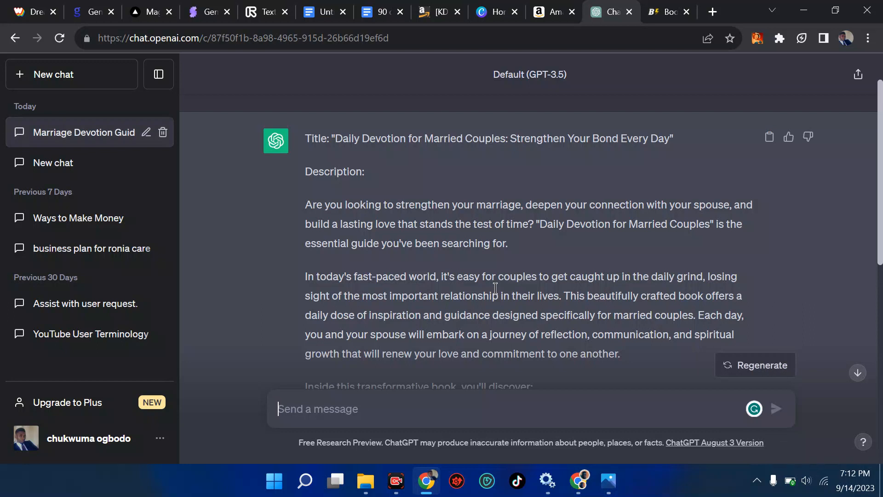
{"action": "scroll", "coordinate": [495, 289], "scroll_direction": "down", "scroll_amount": 1}
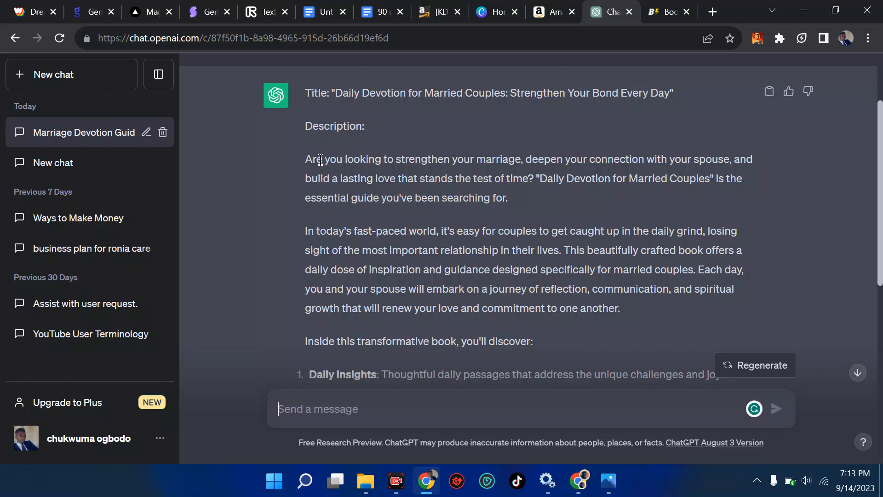
{"action": "left_click", "coordinate": [769, 91]}
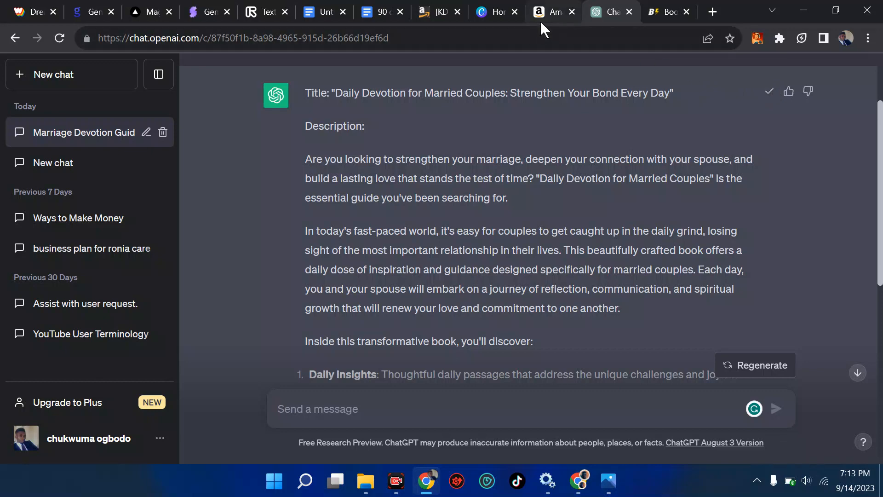
Step: Switch to the KDP paperback details and replace the existing book description with the copied text
{"action": "left_click", "coordinate": [443, 11]}
{"action": "scroll", "coordinate": [357, 292], "scroll_direction": "up", "scroll_amount": 5}
{"action": "scroll", "coordinate": [356, 292], "scroll_direction": "up", "scroll_amount": 10}
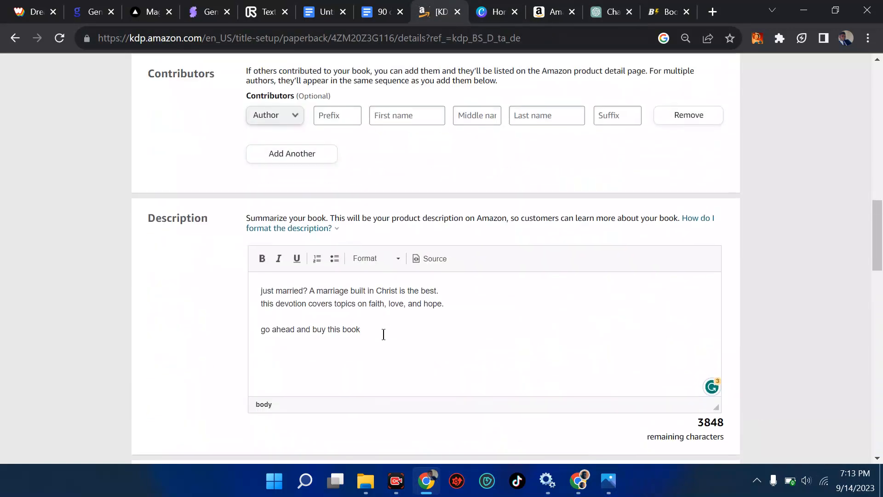
{"action": "key", "text": "ctrl+a"}
{"action": "key", "text": "ctrl+v"}
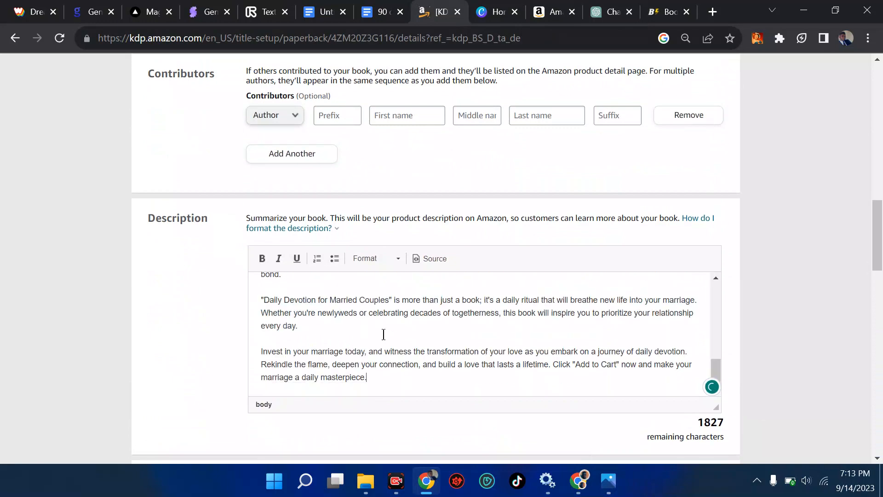
Step: Remove the asterisks around "Daily Insights" in the first numbered item of the description
{"action": "scroll", "coordinate": [384, 334], "scroll_direction": "up", "scroll_amount": 10}
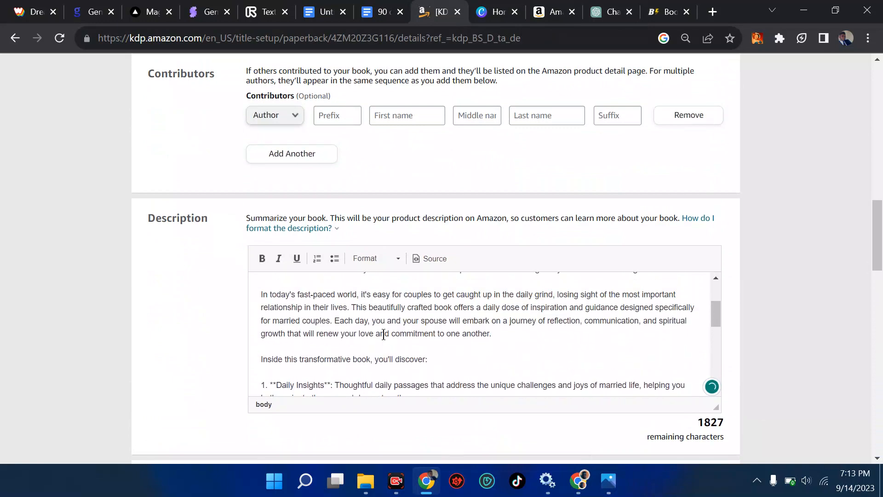
{"action": "right_click", "coordinate": [384, 335]}
{"action": "scroll", "coordinate": [384, 342], "scroll_direction": "down", "scroll_amount": 1}
{"action": "left_click", "coordinate": [278, 365]}
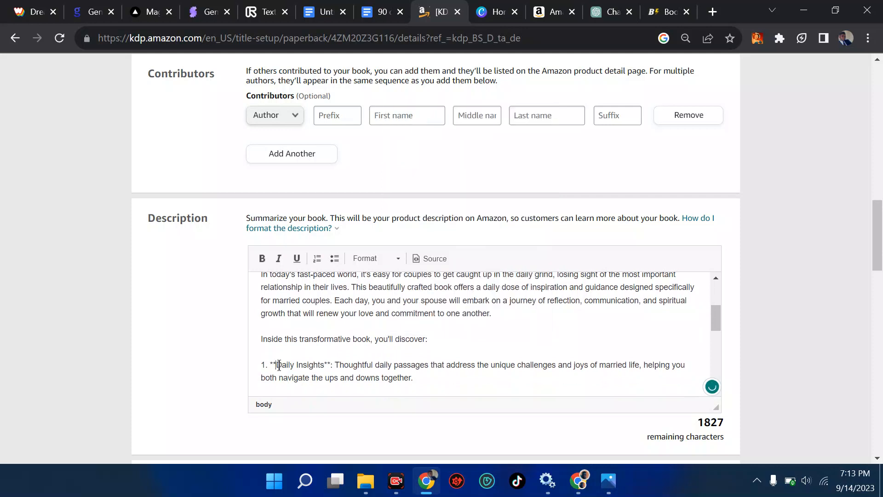
{"action": "key", "text": "BackSpace"}
{"action": "key", "text": "BackSpace"}
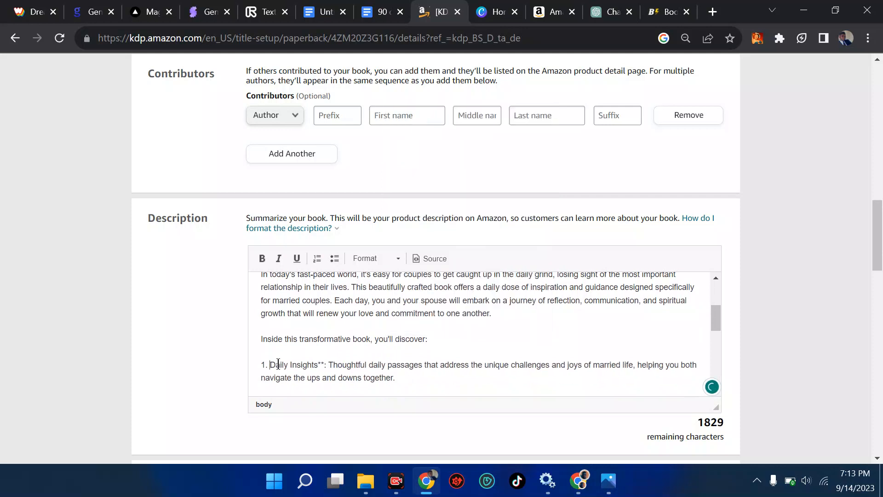
{"action": "left_click", "coordinate": [326, 364]}
{"action": "key", "text": "BackSpace"}
{"action": "key", "text": "BackSpace"}
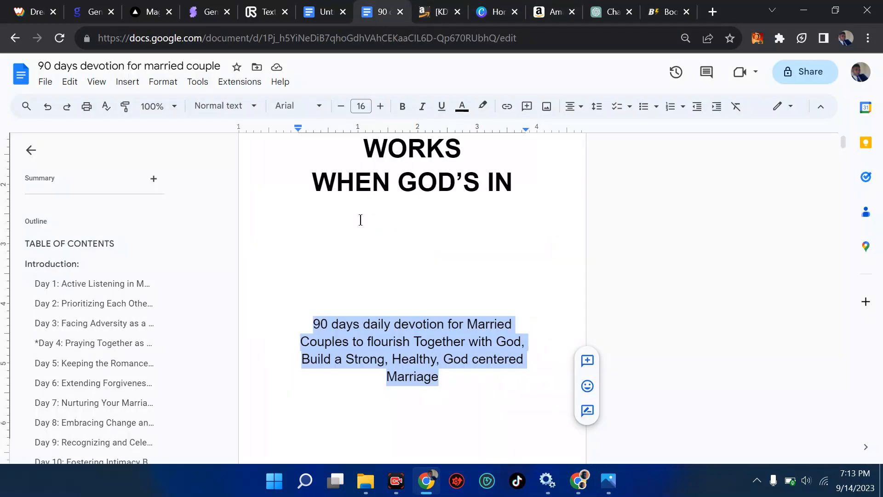
Step: Return to the KDP paperback details and place the cursor in the first keyword field
{"action": "left_click", "coordinate": [440, 13]}
{"action": "scroll", "coordinate": [416, 253], "scroll_direction": "down", "scroll_amount": 3}
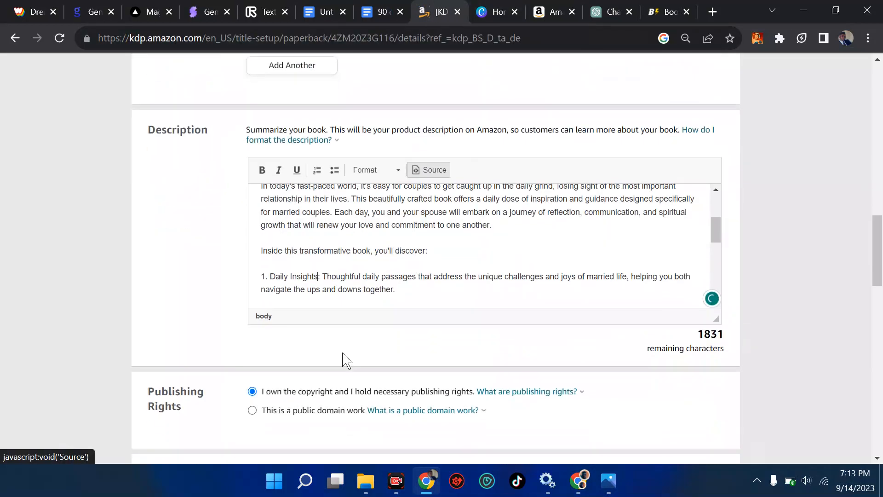
{"action": "scroll", "coordinate": [395, 226], "scroll_direction": "down", "scroll_amount": 3}
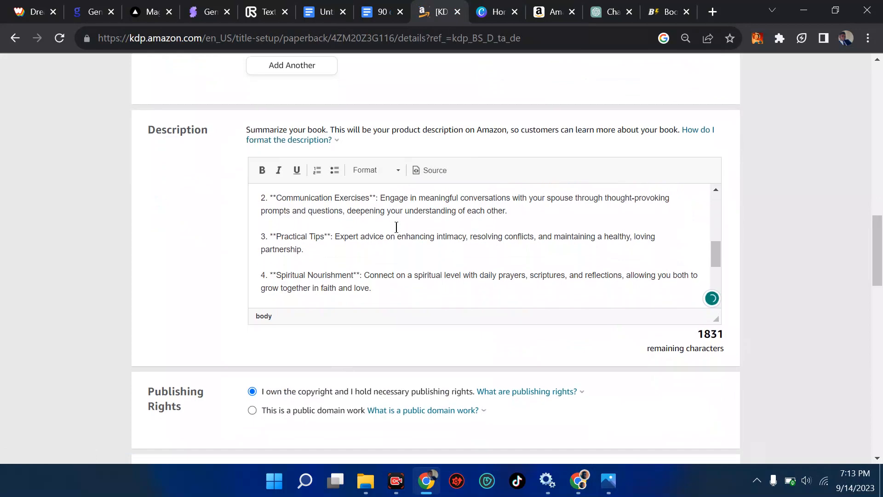
{"action": "scroll", "coordinate": [396, 226], "scroll_direction": "down", "scroll_amount": 4}
{"action": "scroll", "coordinate": [395, 227], "scroll_direction": "down", "scroll_amount": 9}
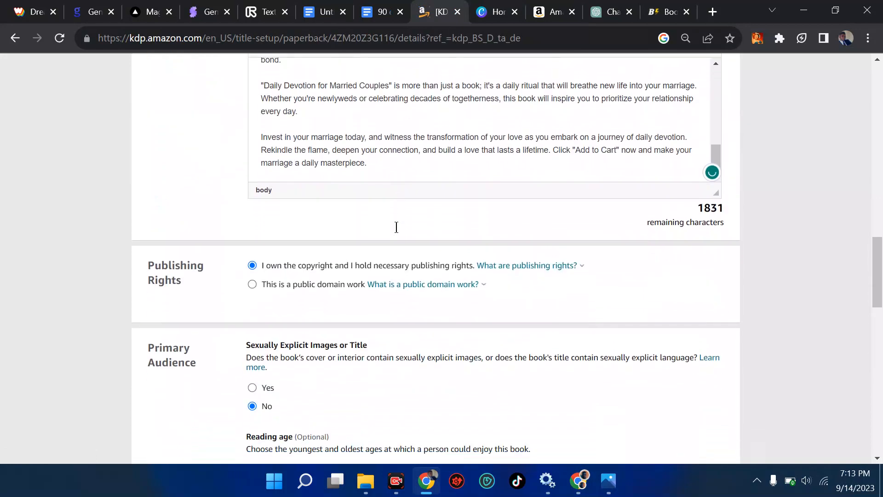
{"action": "scroll", "coordinate": [395, 227], "scroll_direction": "down", "scroll_amount": 10}
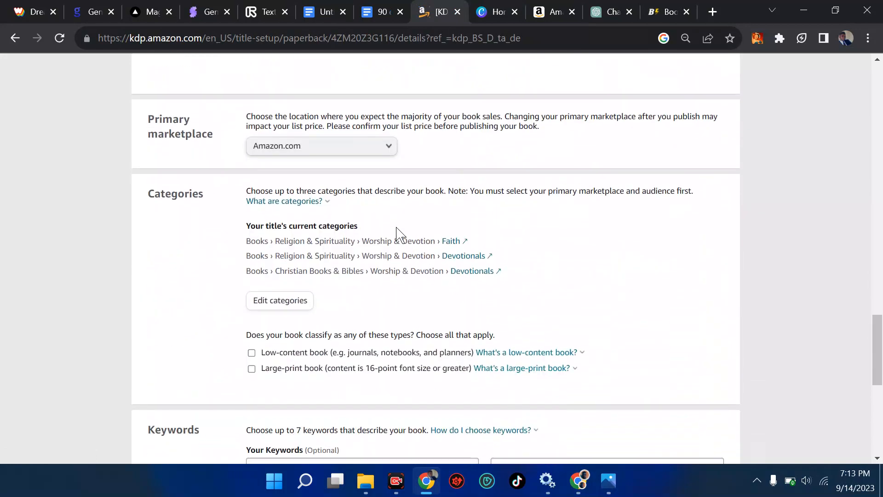
{"action": "left_click", "coordinate": [305, 158]}
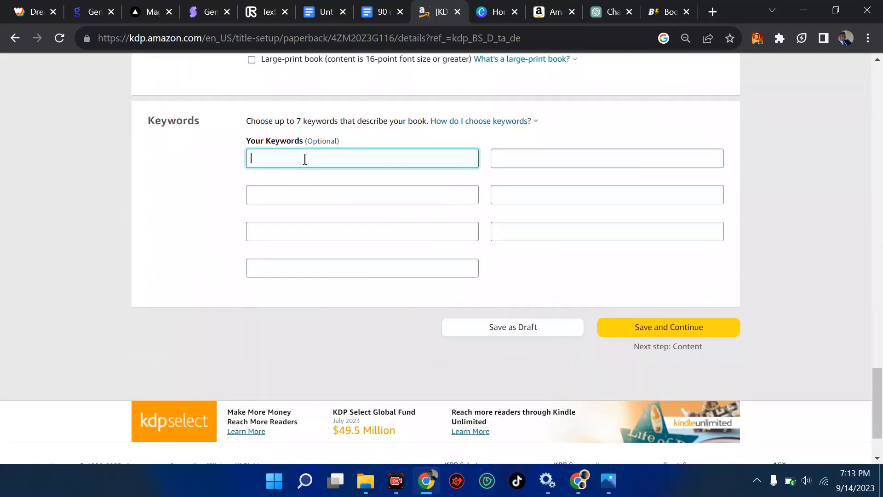
Step: Switch to Amazon, show the search suggestions for "daily devotion", and place its browser tab beside the KDP one
{"action": "left_click", "coordinate": [545, 11]}
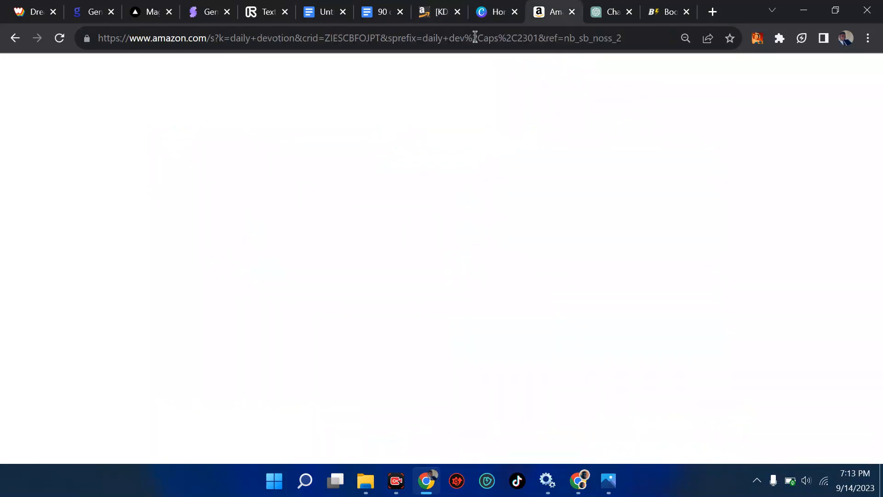
{"action": "left_click", "coordinate": [231, 70]}
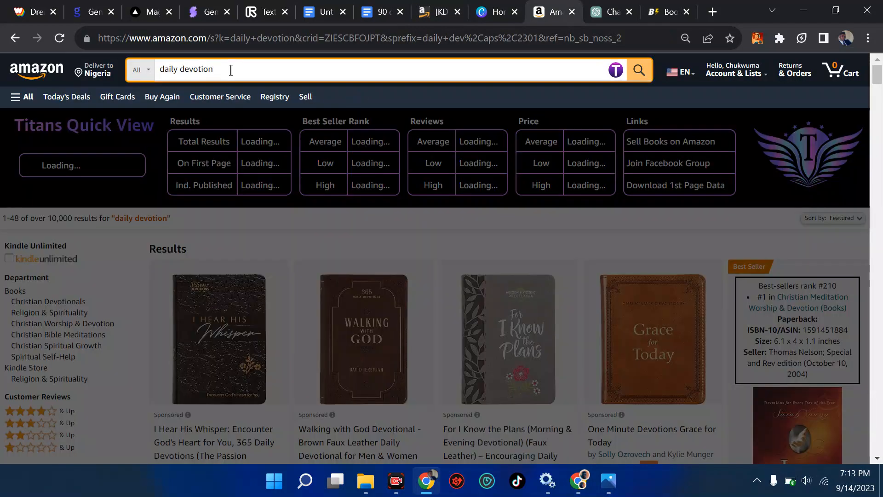
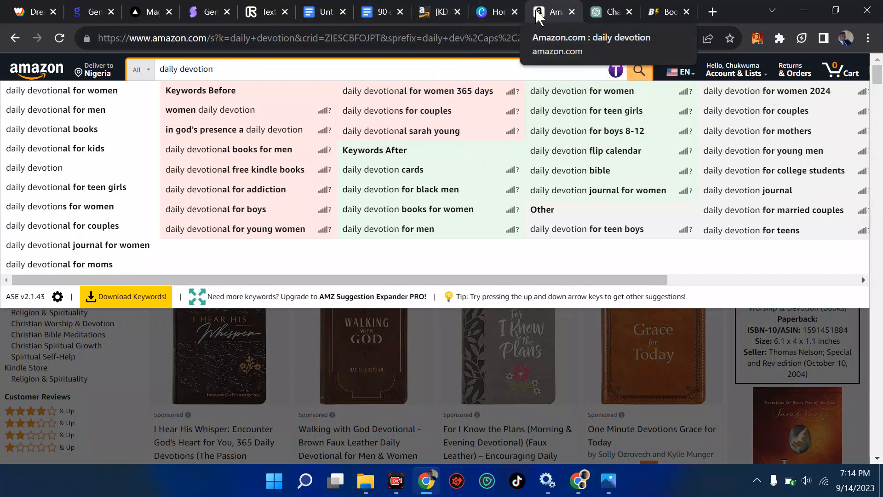
{"action": "left_click_drag", "start_coordinate": [537, 18], "coordinate": [499, 14]}
Step: Check the book's title and subtitle on KDP against the Amazon search suggestions for "daily devotion"
{"action": "left_click", "coordinate": [445, 14]}
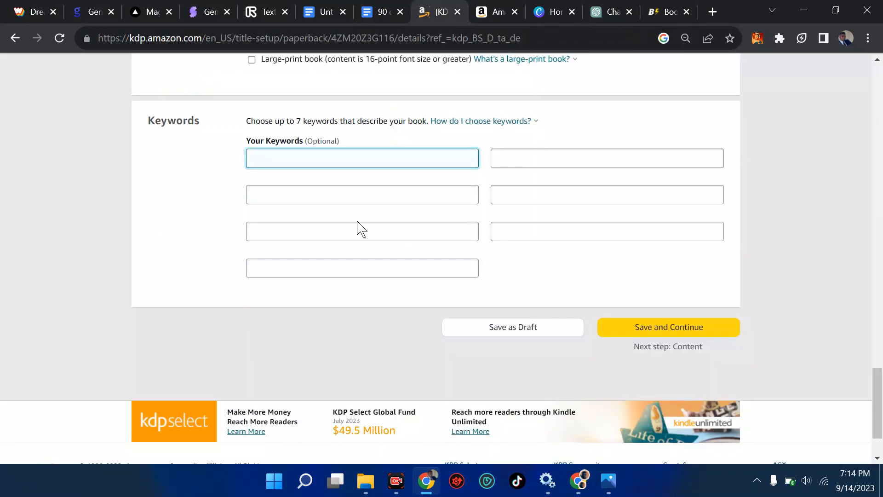
{"action": "scroll", "coordinate": [359, 228], "scroll_direction": "up", "scroll_amount": 15}
{"action": "scroll", "coordinate": [358, 222], "scroll_direction": "up", "scroll_amount": 20}
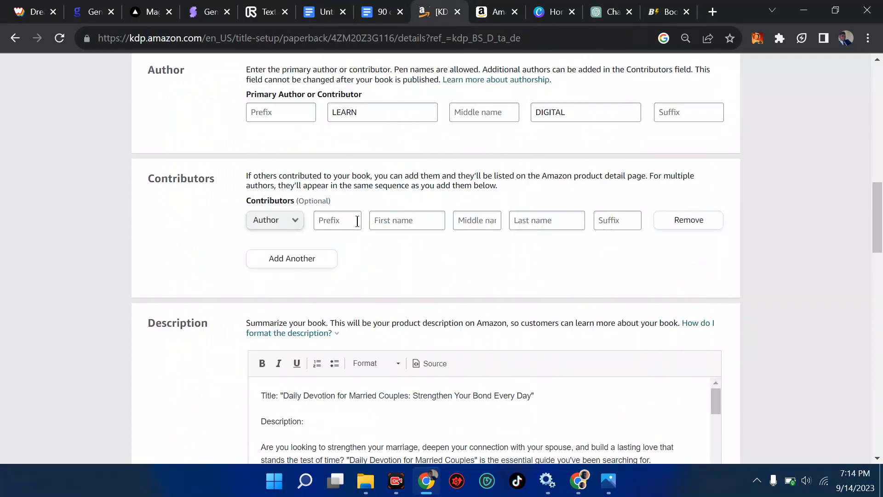
{"action": "scroll", "coordinate": [384, 158], "scroll_direction": "down", "scroll_amount": 1}
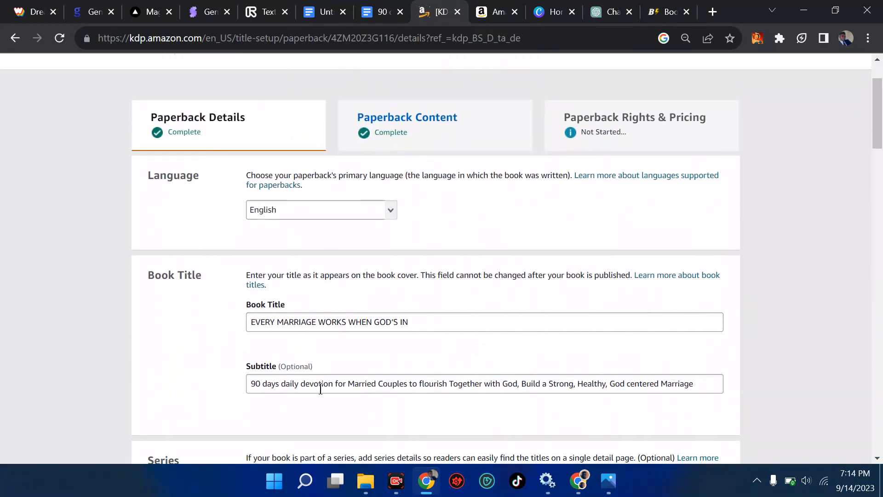
{"action": "left_click", "coordinate": [492, 12]}
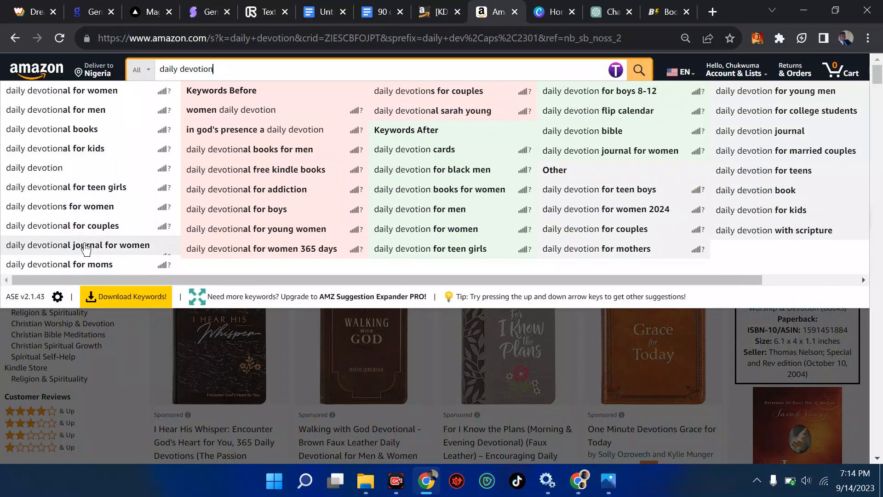
Step: Return to the Keywords section of the KDP paperback details
{"action": "left_click", "coordinate": [437, 12]}
{"action": "scroll", "coordinate": [259, 305], "scroll_direction": "down", "scroll_amount": 15}
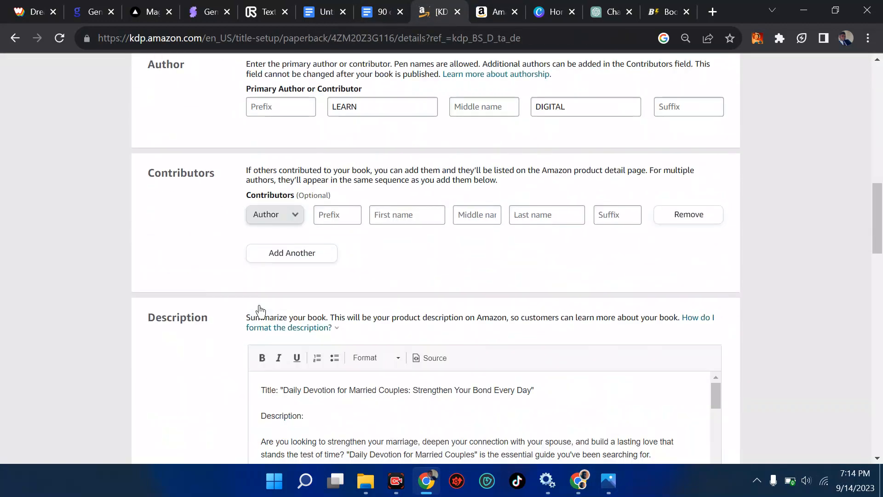
{"action": "scroll", "coordinate": [259, 305], "scroll_direction": "down", "scroll_amount": 15}
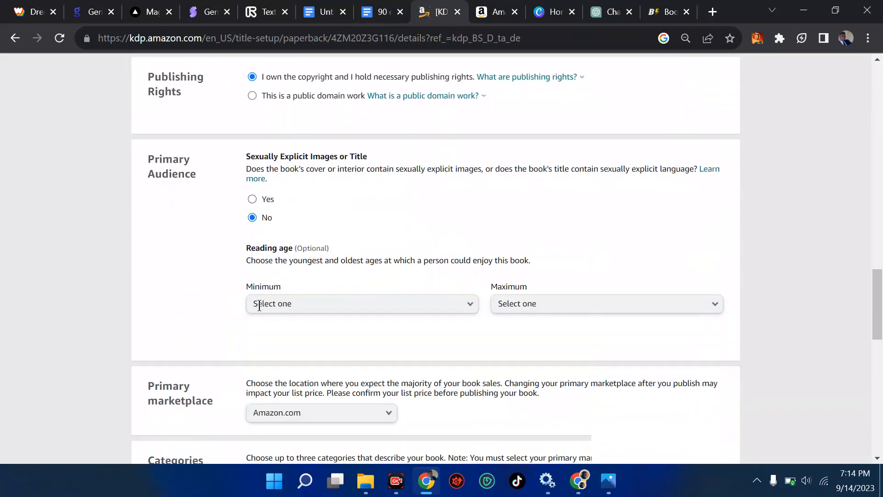
{"action": "scroll", "coordinate": [260, 312], "scroll_direction": "down", "scroll_amount": 2}
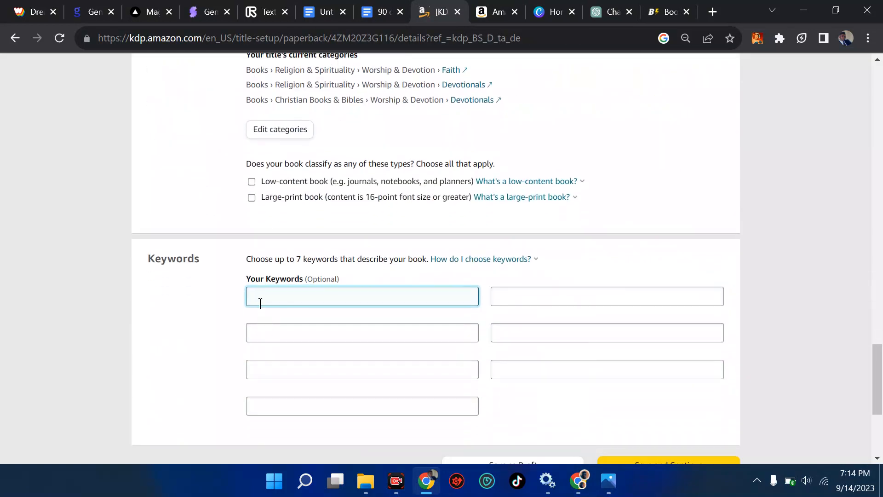
{"action": "type", "text": "tional"}
{"action": "key", "text": "BackSpace"}
{"action": "key", "text": "BackSpace"}
{"action": "key", "text": "BackSpace"}
{"action": "key", "text": "BackSpace"}
{"action": "key", "text": "BackSpace"}
{"action": "key", "text": "BackSpace"}
{"action": "key", "text": "BackSpace"}
{"action": "key", "text": "BackSpace"}
{"action": "key", "text": "BackSpace"}
{"action": "key", "text": "BackSpace"}
Step: Start the first keyword with "journal for men," after consulting the Amazon search suggestions for "daily devotion"
{"action": "type", "text": "journa"}
{"action": "left_click", "coordinate": [489, 7]}
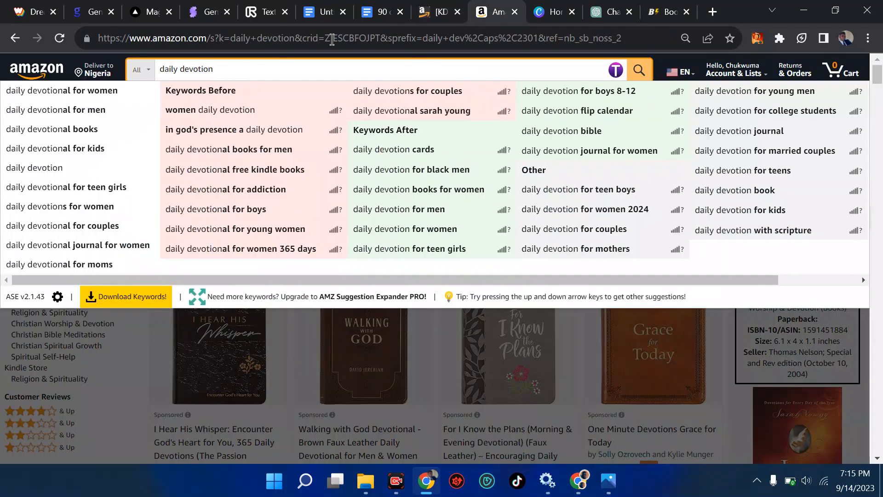
{"action": "left_click", "coordinate": [441, 12]}
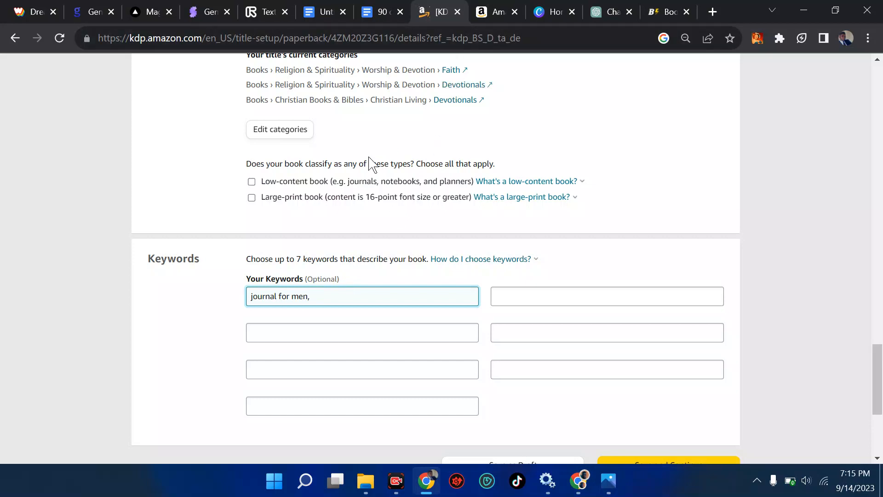
Step: Extend the first keyword to "journal for men teen boys girl women men adult mom", drawing audience terms from the Amazon suggestions
{"action": "left_click", "coordinate": [496, 12]}
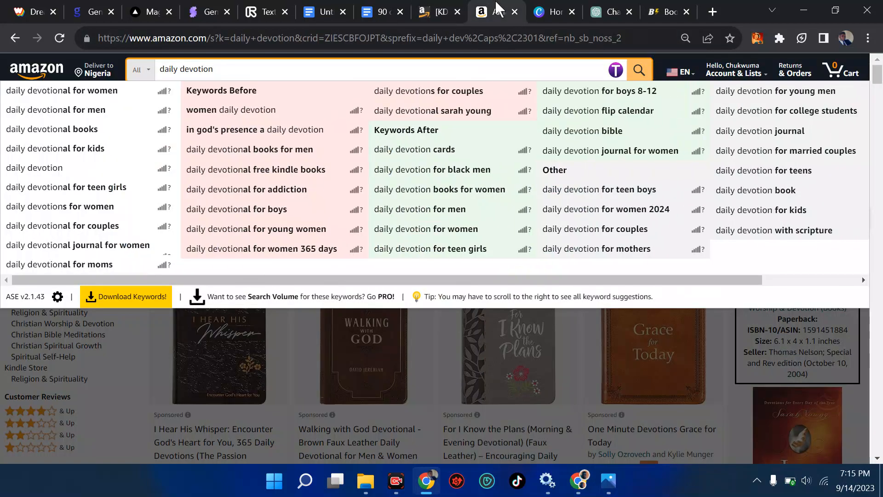
{"action": "left_click", "coordinate": [433, 9]}
{"action": "type", "text": "te"}
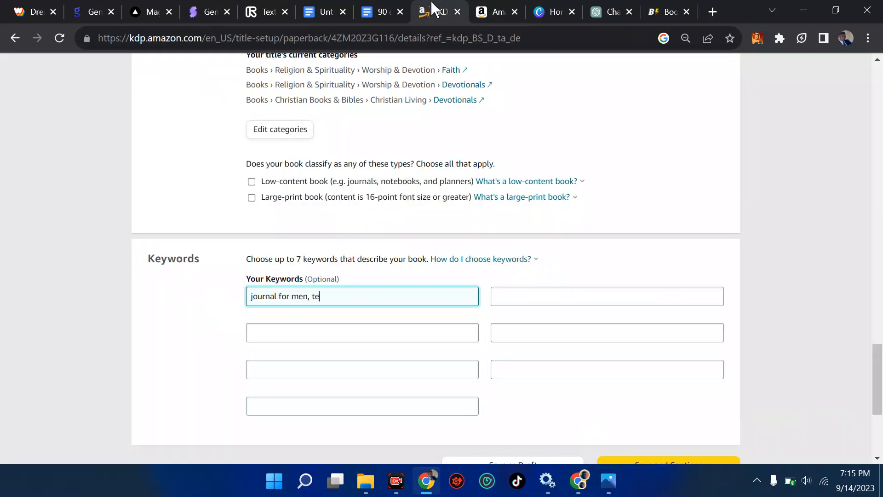
{"action": "type", "text": "en"}
{"action": "key", "text": "BackSpace"}
{"action": "key", "text": "BackSpace"}
{"action": "key", "text": "BackSpace"}
{"action": "type", "text": "teen boys girl women men"}
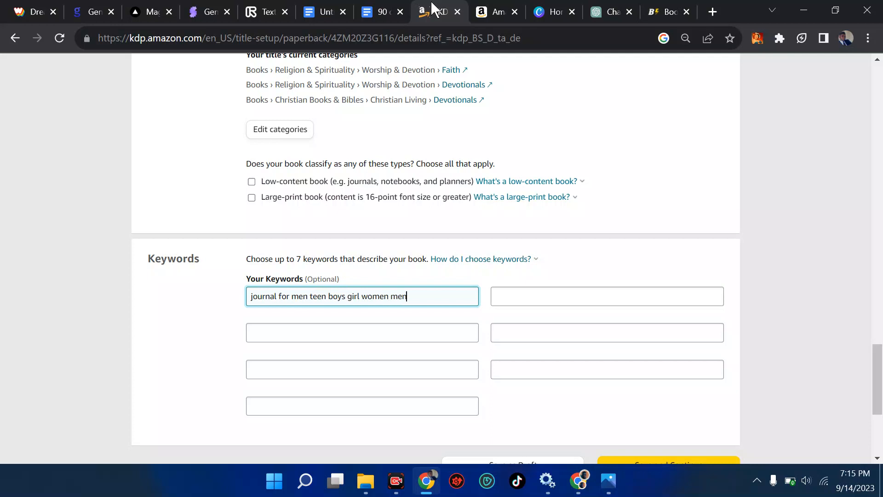
{"action": "type", "text": " adult"}
{"action": "left_click", "coordinate": [490, 9]}
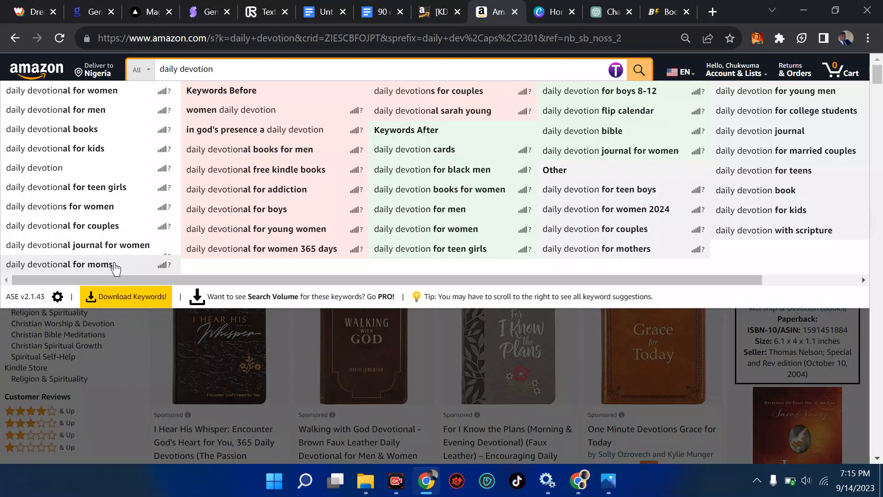
{"action": "left_click", "coordinate": [434, 13]}
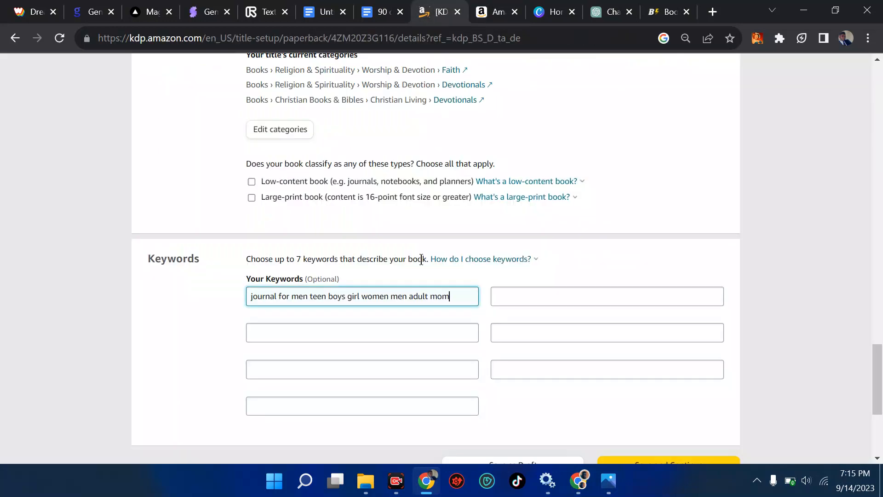
Step: Enter "books for men" in the keyword field below the first one, based on the Amazon suggestions
{"action": "left_click", "coordinate": [533, 302]}
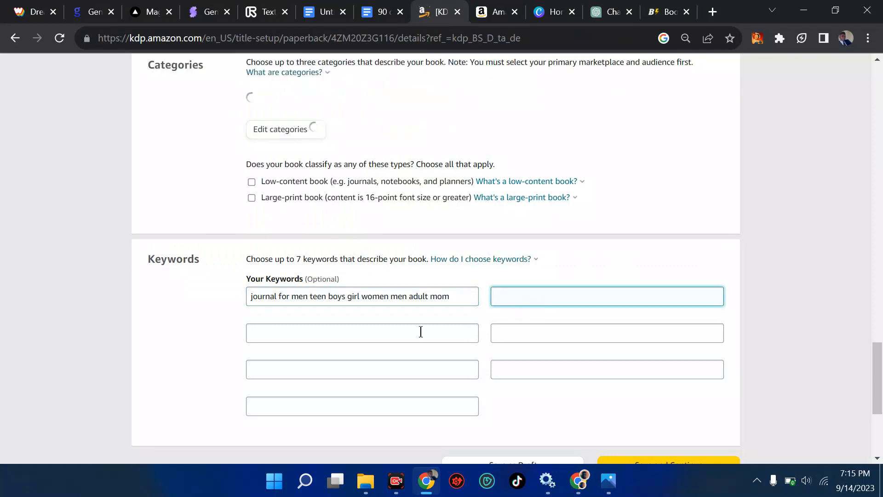
{"action": "left_click", "coordinate": [406, 330]}
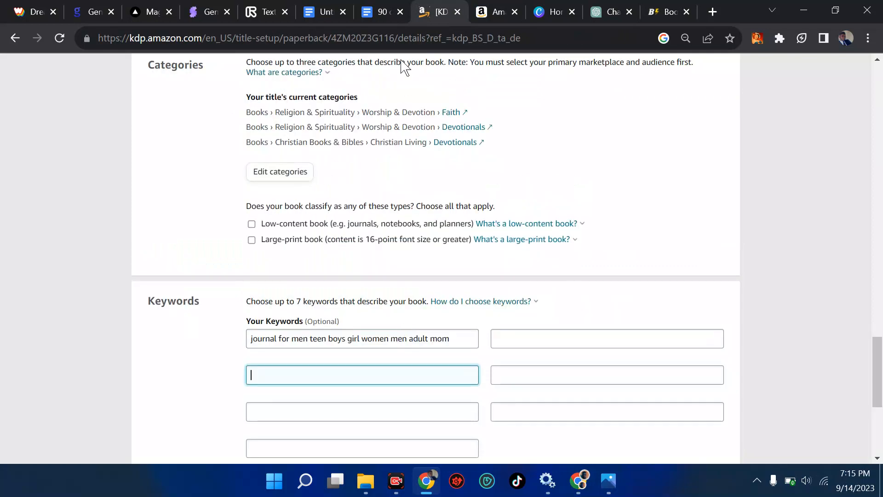
{"action": "left_click", "coordinate": [478, 15]}
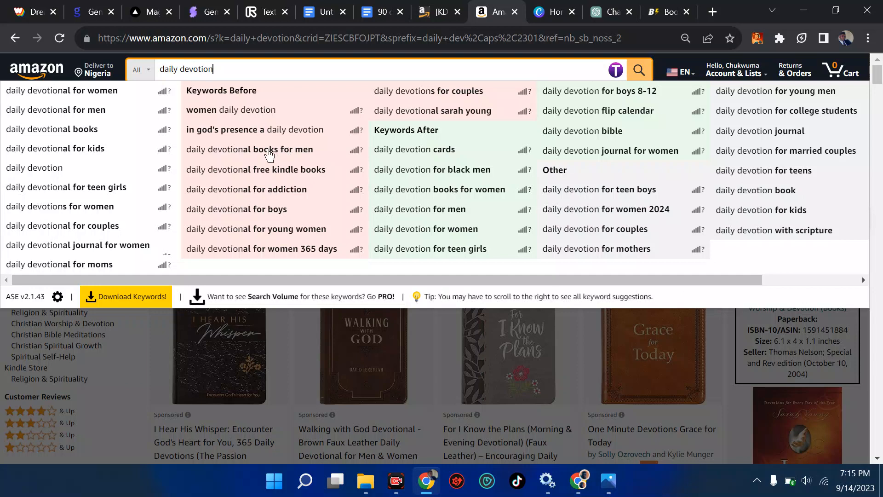
{"action": "left_click", "coordinate": [448, 16]}
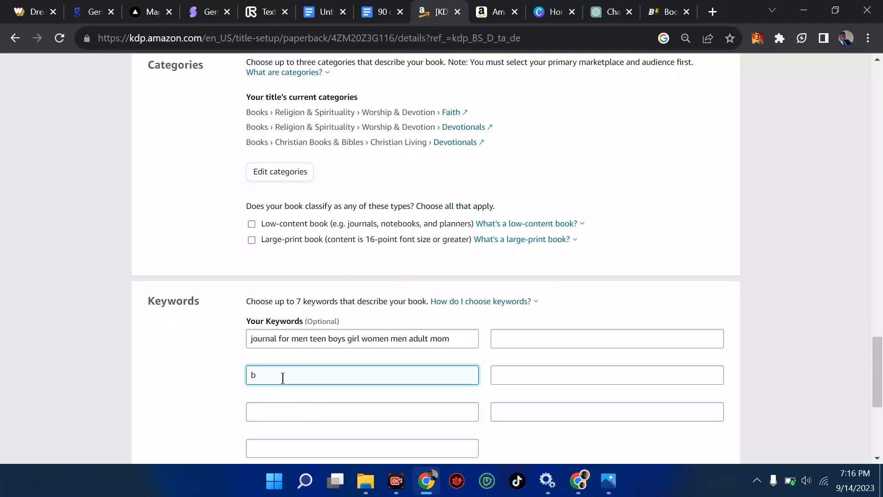
{"action": "type", "text": "books for men"}
Step: Check the Amazon suggestions again and change the "books for men" keyword to "books for black men women"
{"action": "left_click", "coordinate": [497, 14]}
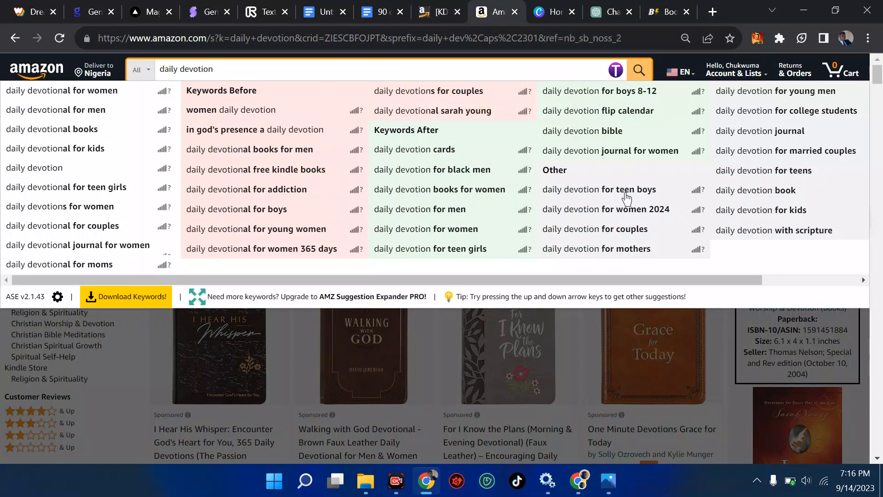
{"action": "left_click", "coordinate": [428, 13]}
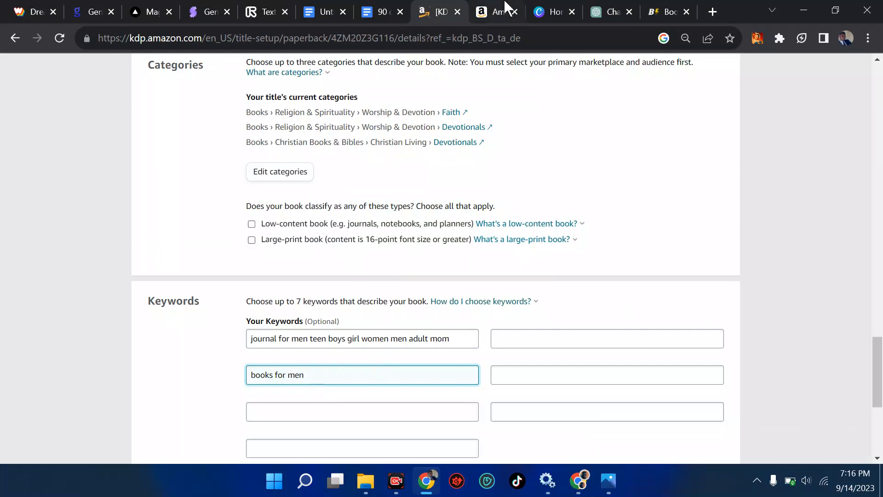
{"action": "left_click", "coordinate": [496, 13]}
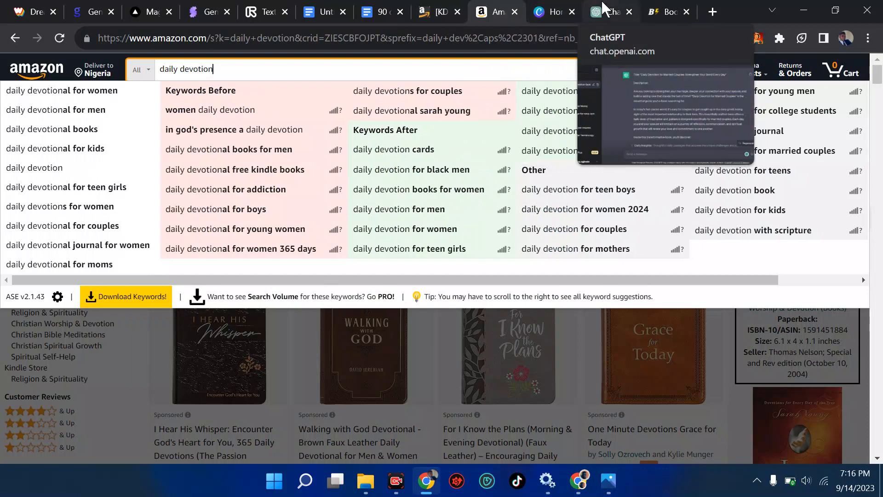
{"action": "left_click", "coordinate": [438, 13]}
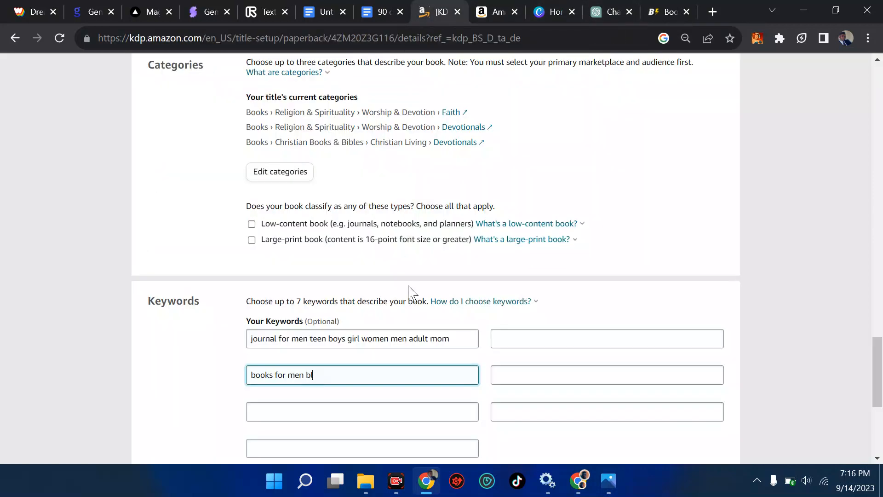
{"action": "key", "text": "BackSpace"}
{"action": "key", "text": "BackSpace"}
{"action": "key", "text": "BackSpace"}
{"action": "type", "text": "black men women"}
Step: Rework the books keyword into "books for black men mothers colledge student 8-12" using terms from the Amazon suggestions
{"action": "left_click", "coordinate": [488, 12]}
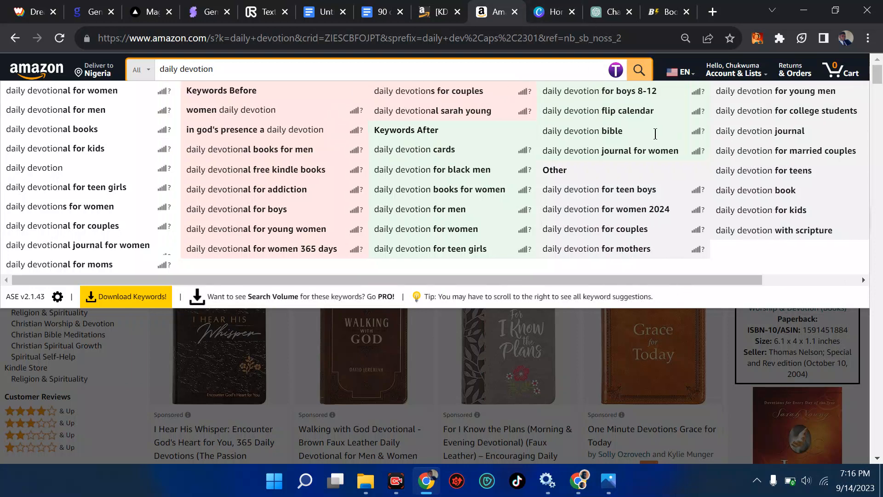
{"action": "left_click", "coordinate": [435, 12]}
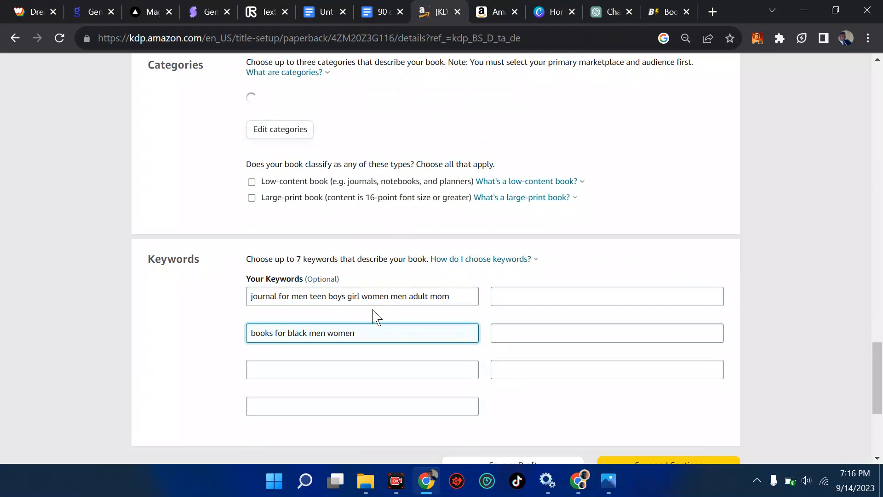
{"action": "key", "text": "BackSpace"}
{"action": "key", "text": "BackSpace"}
{"action": "key", "text": "BackSpace"}
{"action": "key", "text": "BackSpace"}
{"action": "key", "text": "BackSpace"}
{"action": "key", "text": "BackSpace"}
{"action": "left_click", "coordinate": [496, 10]}
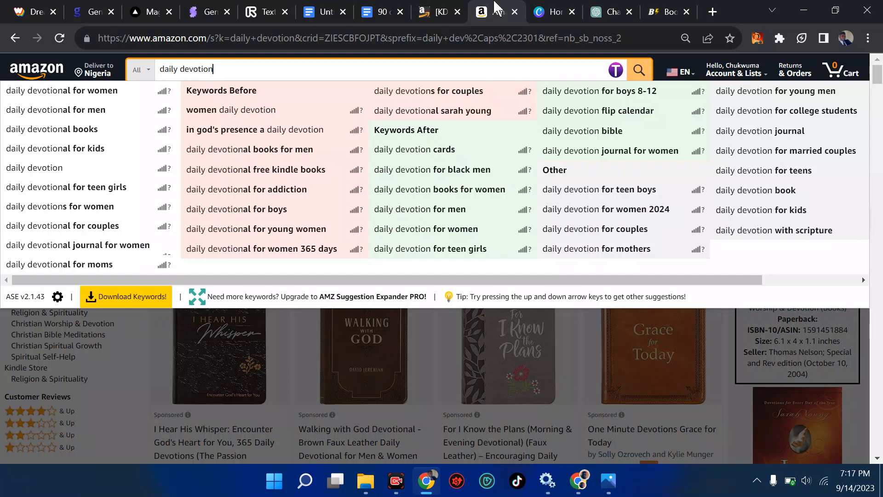
{"action": "left_click", "coordinate": [423, 12]}
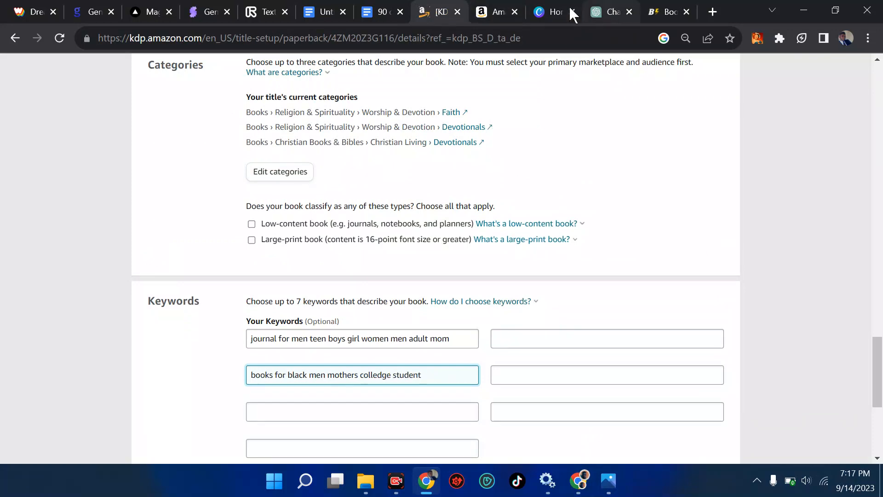
{"action": "left_click", "coordinate": [502, 13]}
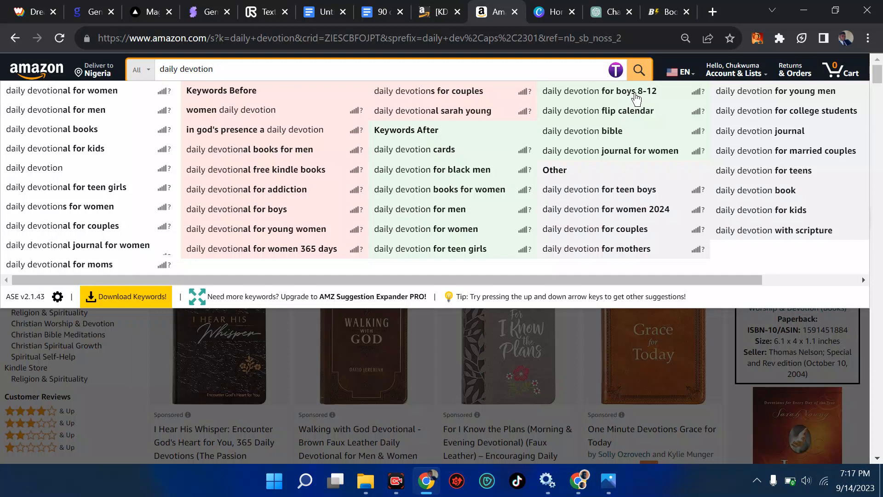
{"action": "left_click", "coordinate": [441, 10]}
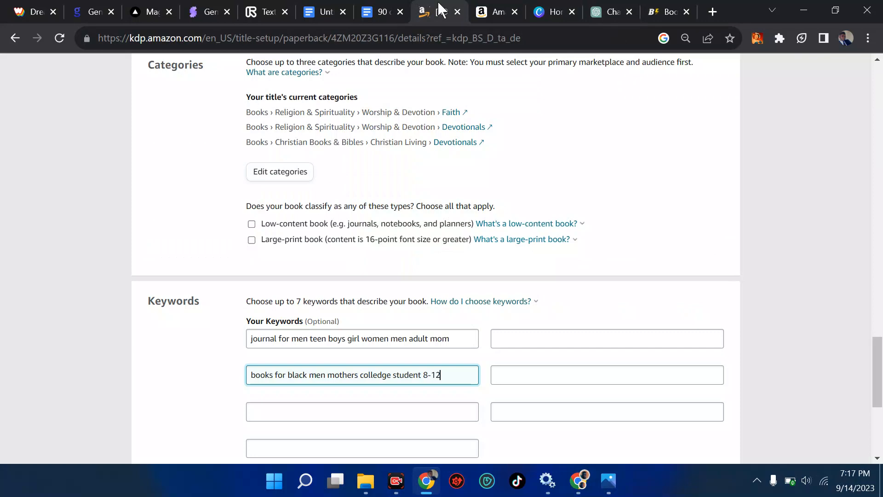
Step: Shorten the Amazon search text to "devotion" and look through its search suggestions for further keyword ideas
{"action": "left_click", "coordinate": [300, 403]}
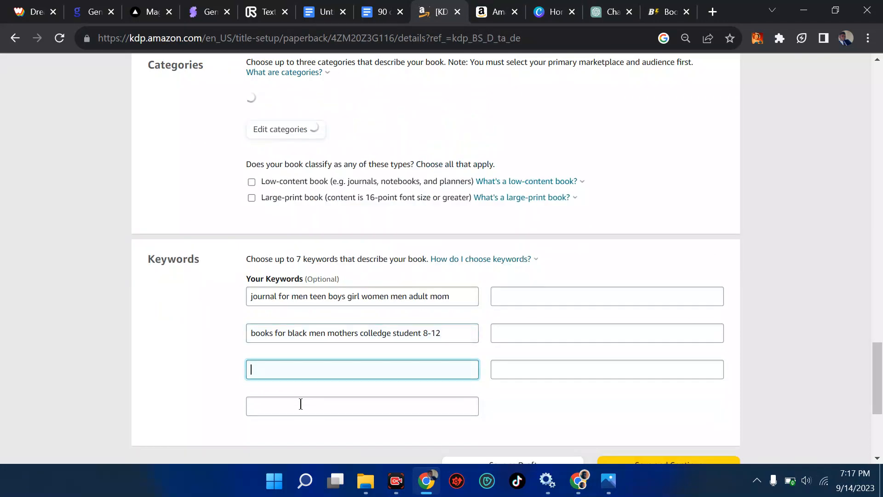
{"action": "left_click", "coordinate": [381, 11]}
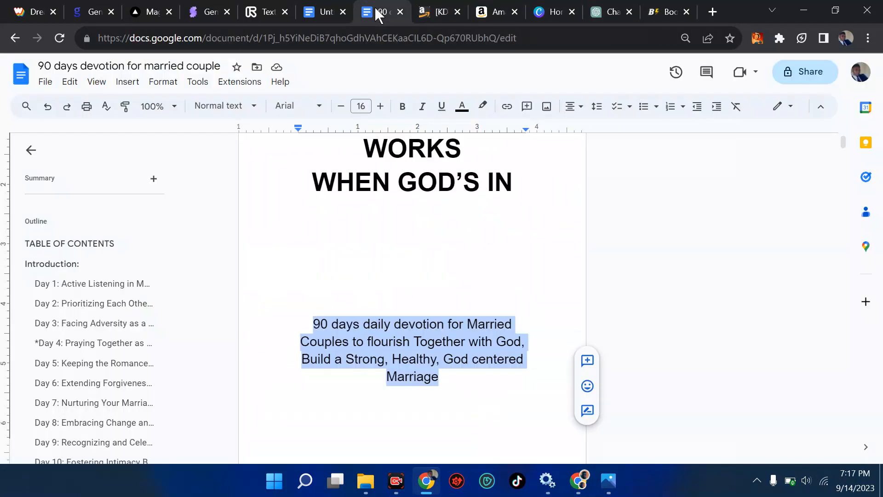
{"action": "left_click", "coordinate": [446, 7]}
{"action": "left_click", "coordinate": [490, 10]}
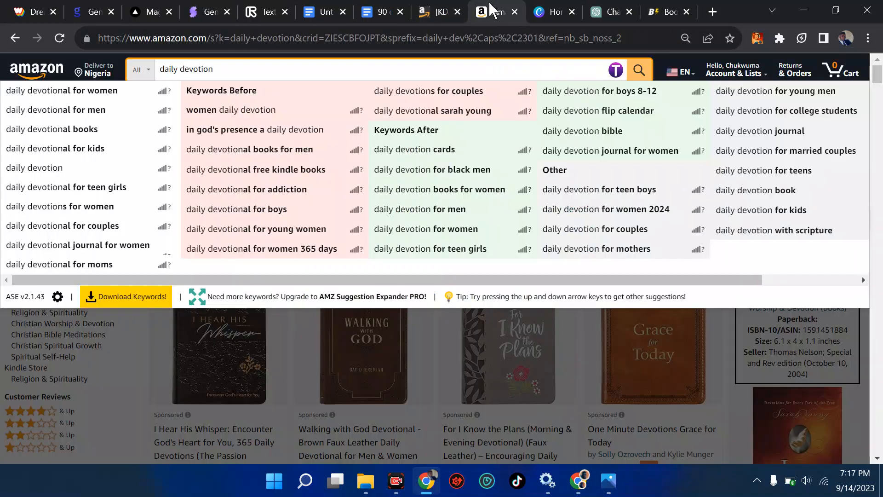
{"action": "scroll", "coordinate": [414, 154], "scroll_direction": "down", "scroll_amount": 2}
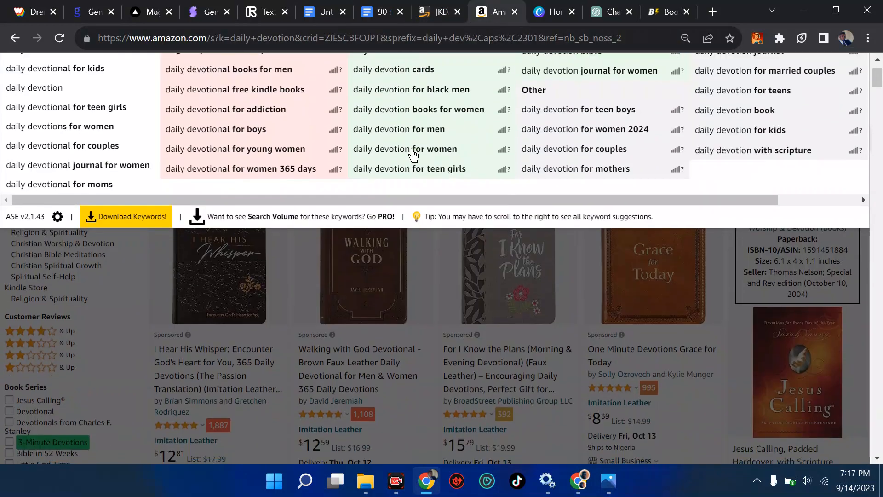
{"action": "scroll", "coordinate": [413, 155], "scroll_direction": "up", "scroll_amount": 1}
{"action": "scroll", "coordinate": [413, 155], "scroll_direction": "up", "scroll_amount": 1}
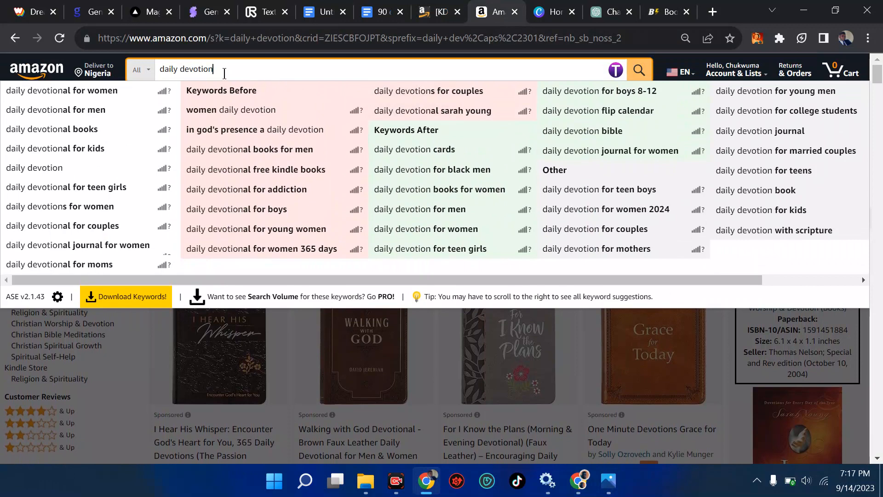
{"action": "left_click_drag", "start_coordinate": [183, 69], "coordinate": [159, 69]}
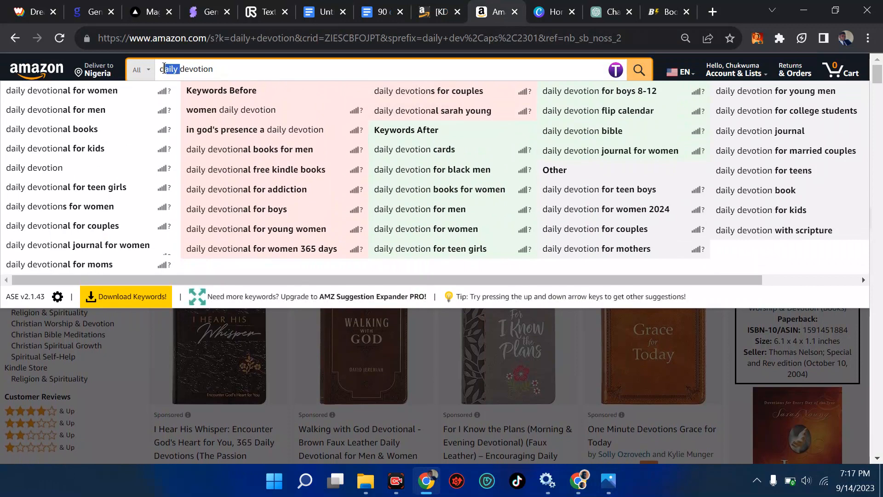
{"action": "key", "text": "BackSpace"}
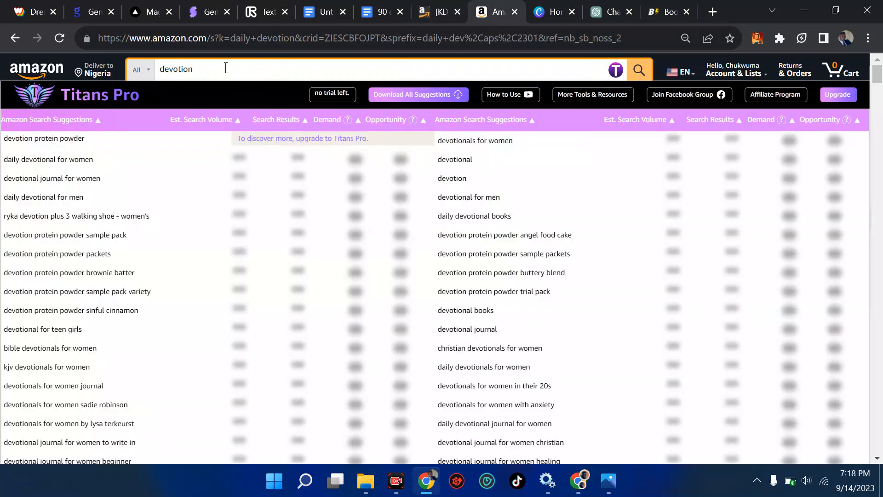
{"action": "left_click", "coordinate": [225, 68]}
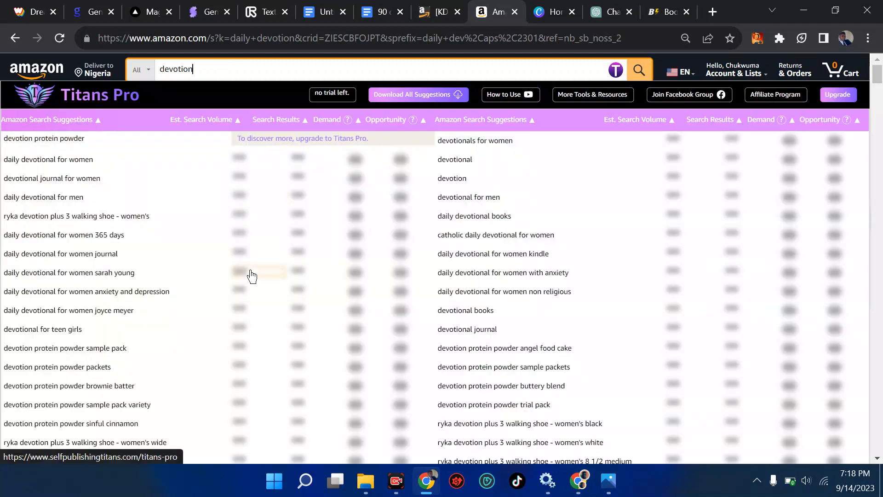
{"action": "scroll", "coordinate": [250, 276], "scroll_direction": "down", "scroll_amount": 3}
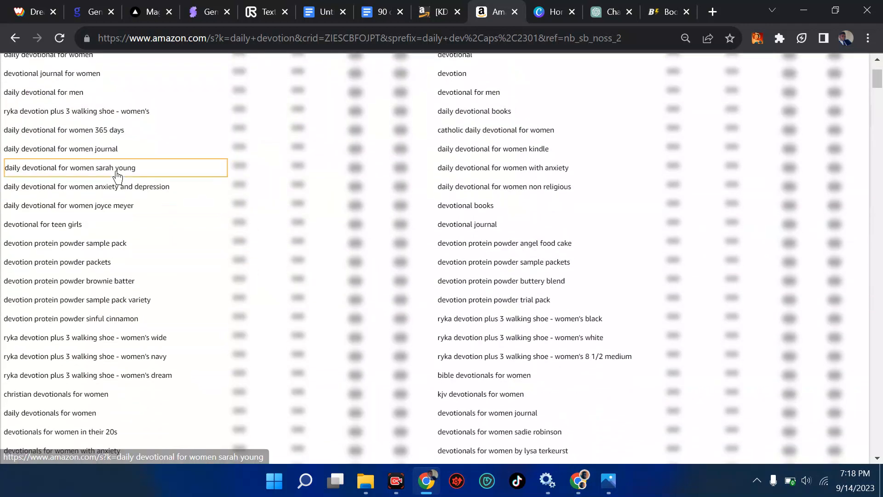
{"action": "scroll", "coordinate": [117, 177], "scroll_direction": "up", "scroll_amount": 3}
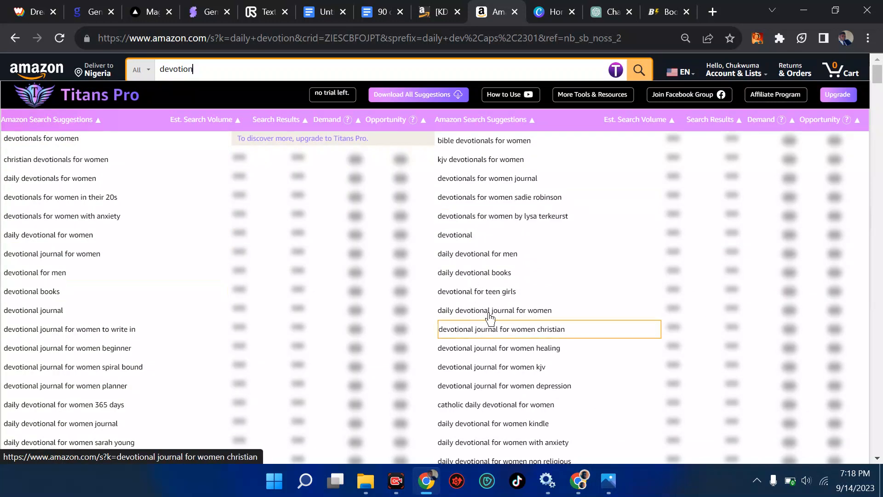
Step: Return to the KDP paperback details and enter "devotional" in the keyword field below the books keyword
{"action": "left_click", "coordinate": [435, 12]}
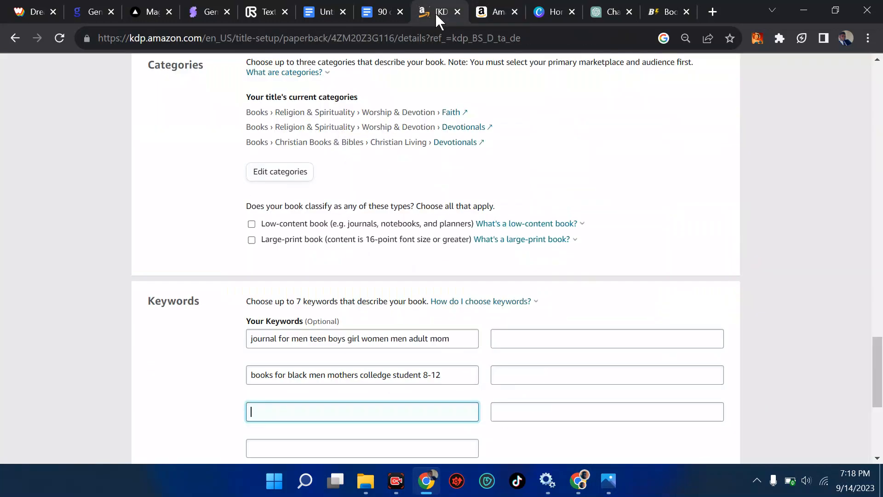
{"action": "left_click", "coordinate": [253, 374]}
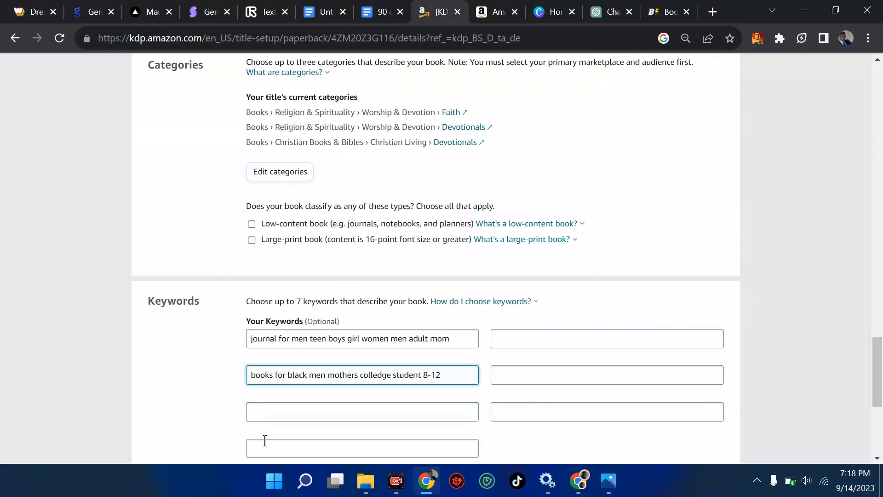
{"action": "left_click", "coordinate": [284, 416]}
{"action": "type", "text": "devotional"}
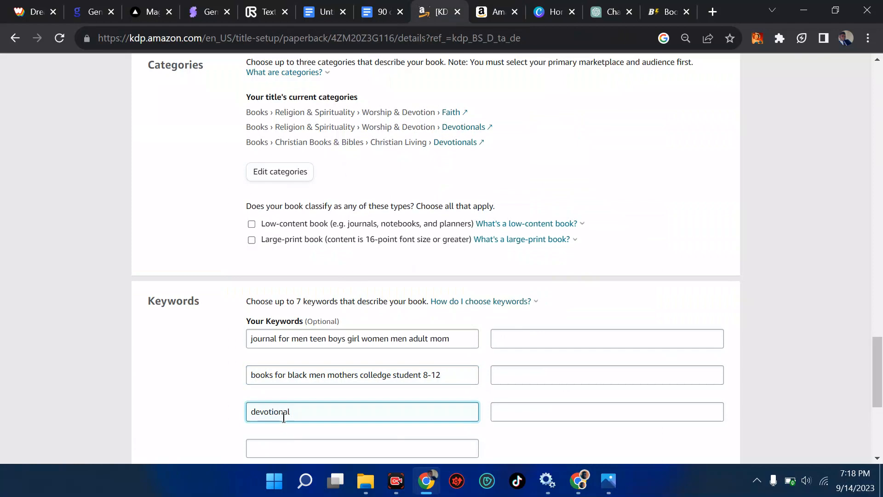
Step: Review the Amazon suggestions and extend the "devotional" keyword to "devotional for healing anxiety depression"
{"action": "left_click", "coordinate": [481, 10]}
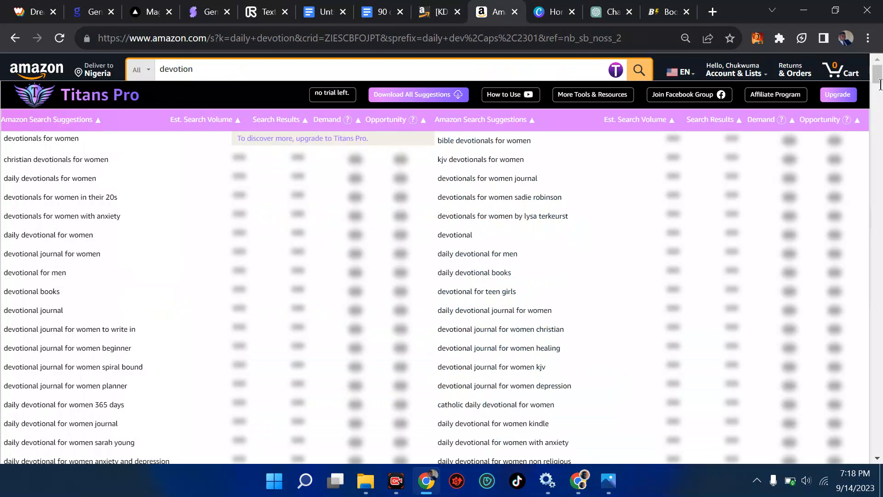
{"action": "scroll", "coordinate": [878, 101], "scroll_direction": "down", "scroll_amount": 10}
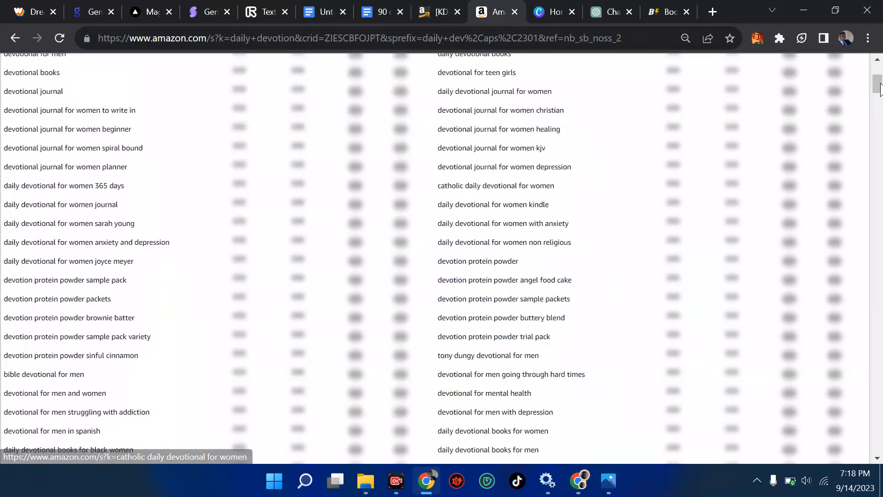
{"action": "left_click_drag", "start_coordinate": [879, 102], "coordinate": [877, 122]}
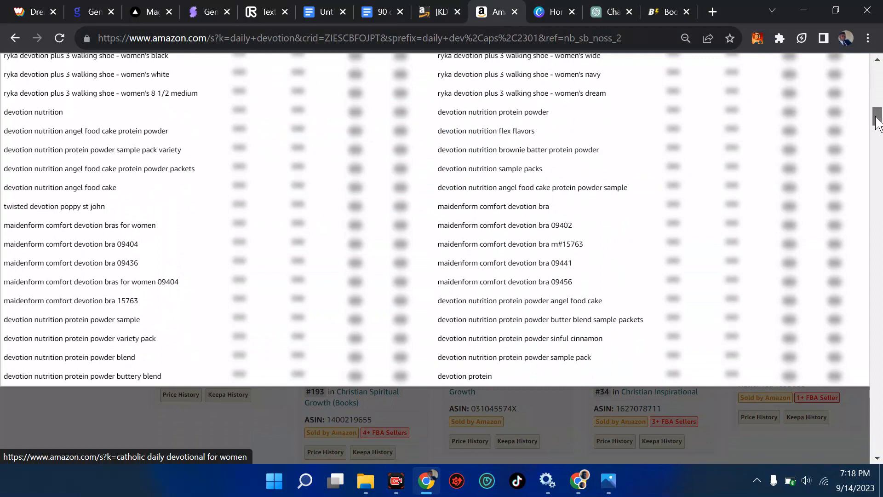
{"action": "left_click", "coordinate": [46, 322]}
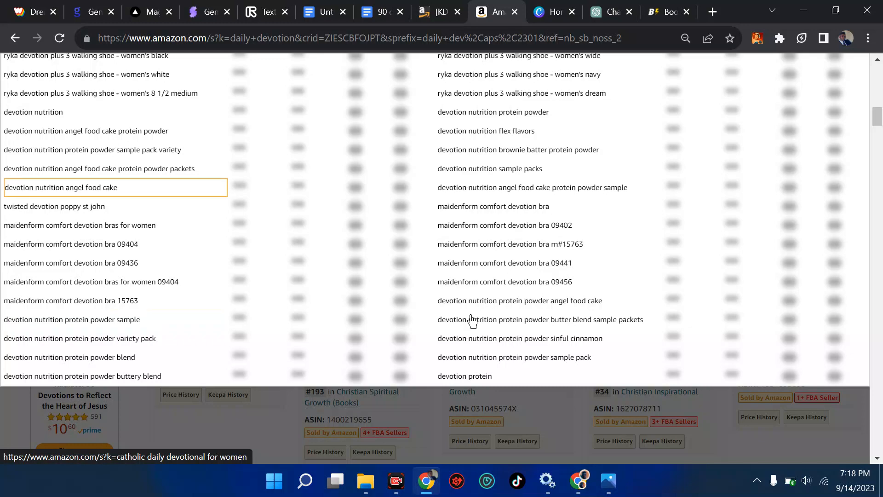
{"action": "scroll", "coordinate": [513, 308], "scroll_direction": "up", "scroll_amount": 1}
{"action": "scroll", "coordinate": [513, 308], "scroll_direction": "up", "scroll_amount": 5}
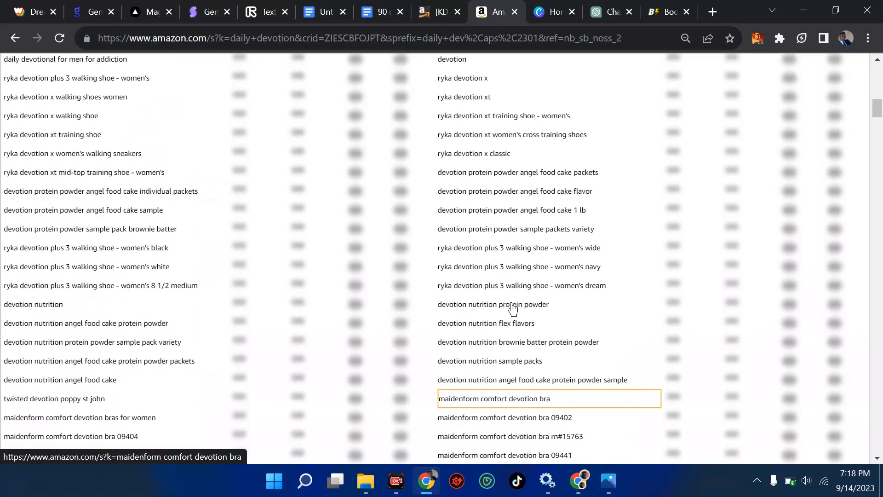
{"action": "scroll", "coordinate": [512, 308], "scroll_direction": "up", "scroll_amount": 5}
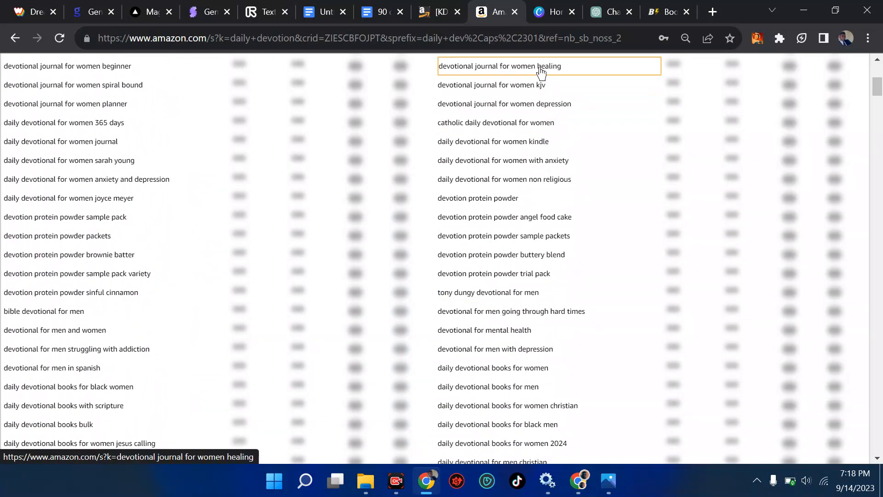
{"action": "left_click", "coordinate": [432, 9]}
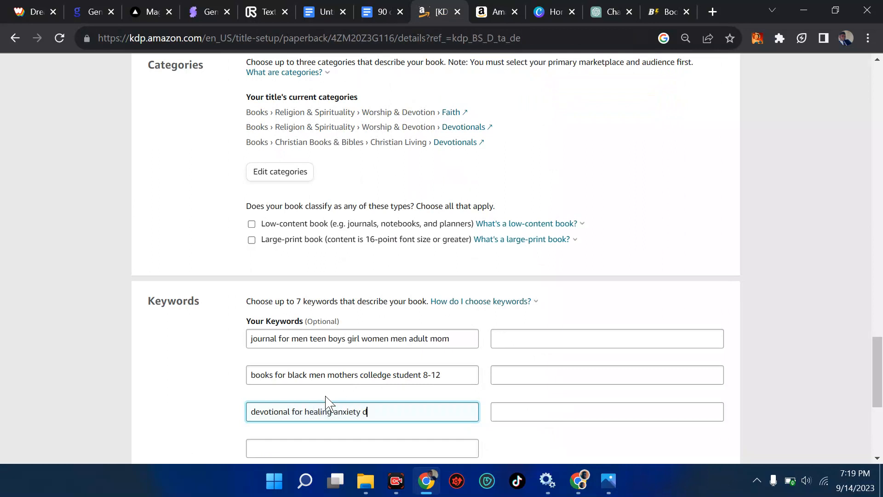
{"action": "type", "text": "ion"}
Step: Go back over the Amazon suggestions and enter "christian books" in the keyword field below the devotional keyword
{"action": "left_click", "coordinate": [501, 18]}
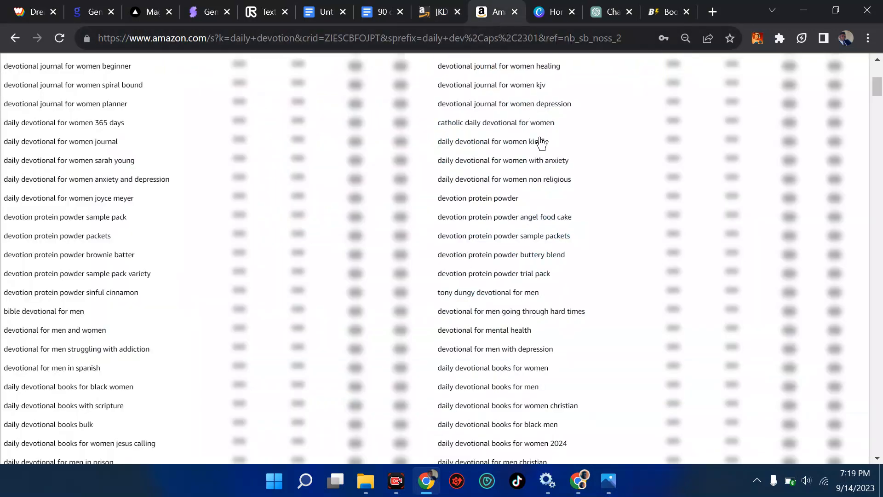
{"action": "scroll", "coordinate": [538, 142], "scroll_direction": "up", "scroll_amount": 1}
{"action": "scroll", "coordinate": [558, 94], "scroll_direction": "up", "scroll_amount": 1}
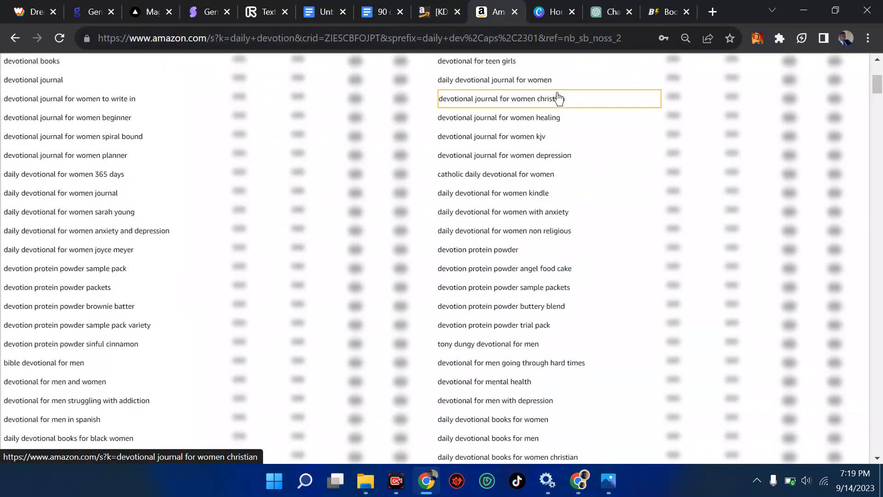
{"action": "scroll", "coordinate": [558, 99], "scroll_direction": "up", "scroll_amount": 1}
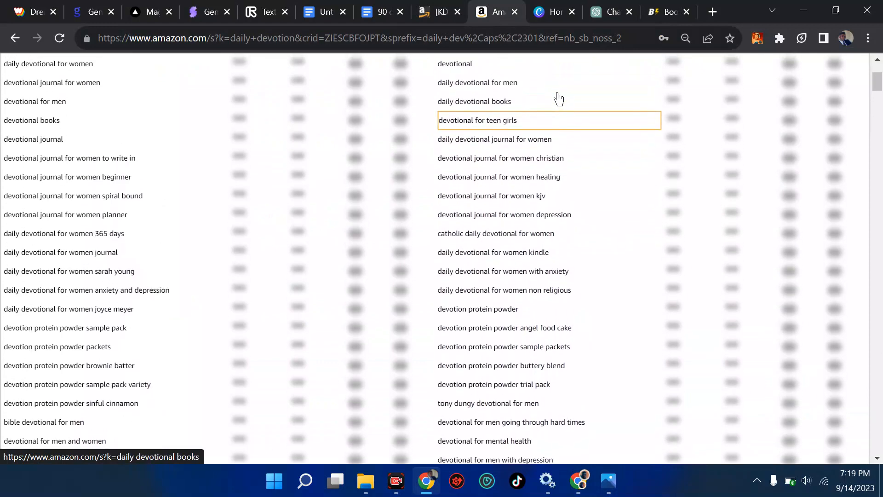
{"action": "scroll", "coordinate": [559, 98], "scroll_direction": "up", "scroll_amount": 1}
{"action": "scroll", "coordinate": [559, 99], "scroll_direction": "up", "scroll_amount": 4}
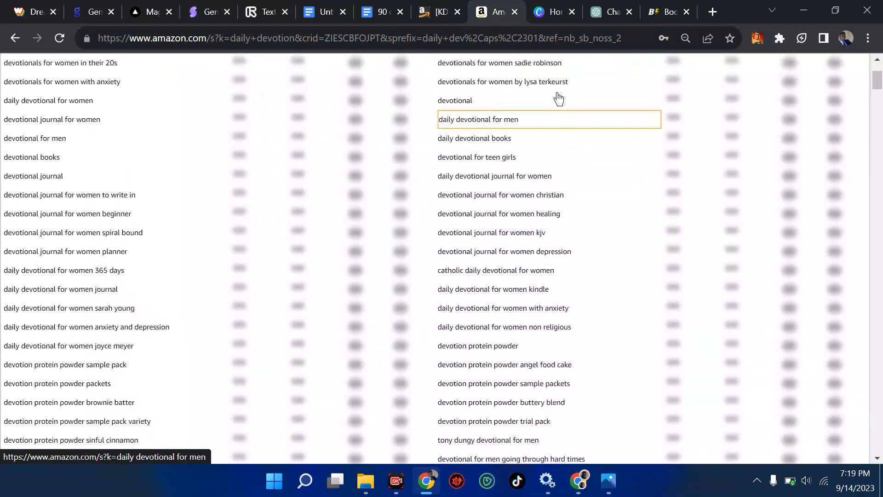
{"action": "scroll", "coordinate": [559, 98], "scroll_direction": "up", "scroll_amount": 1}
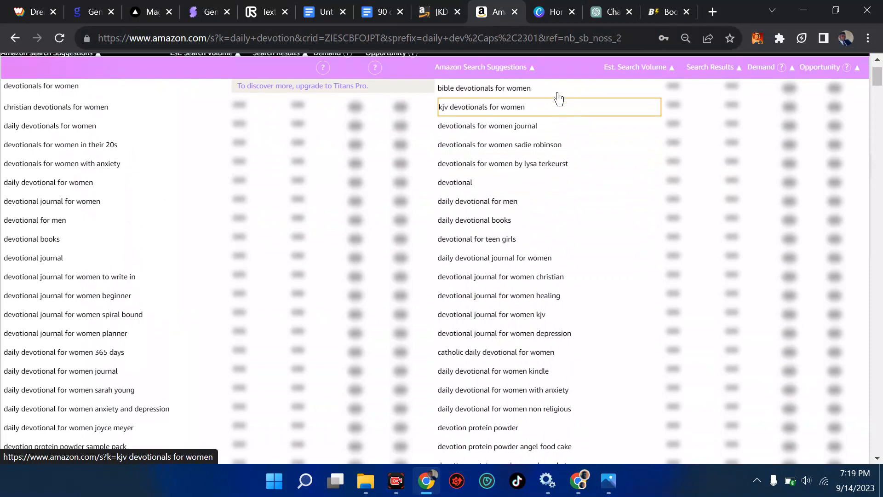
{"action": "left_click", "coordinate": [432, 11]}
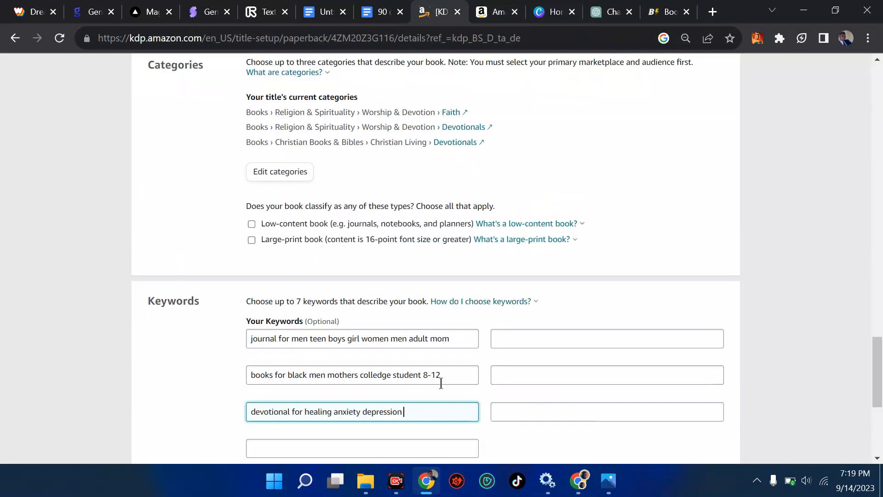
{"action": "left_click", "coordinate": [353, 450]}
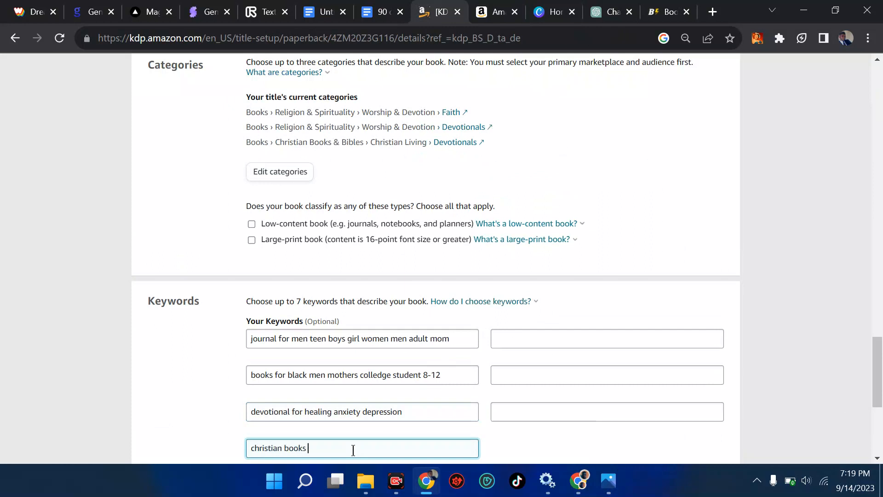
Step: Look further through the Amazon suggestions and extend the Christian books keyword to "christian books paperback"
{"action": "left_click", "coordinate": [486, 12]}
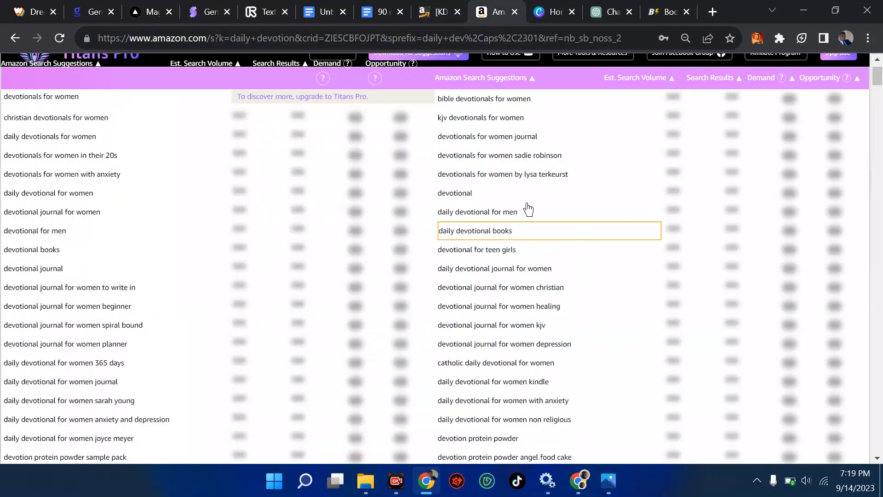
{"action": "scroll", "coordinate": [514, 184], "scroll_direction": "up", "scroll_amount": 1}
{"action": "scroll", "coordinate": [513, 184], "scroll_direction": "down", "scroll_amount": 2}
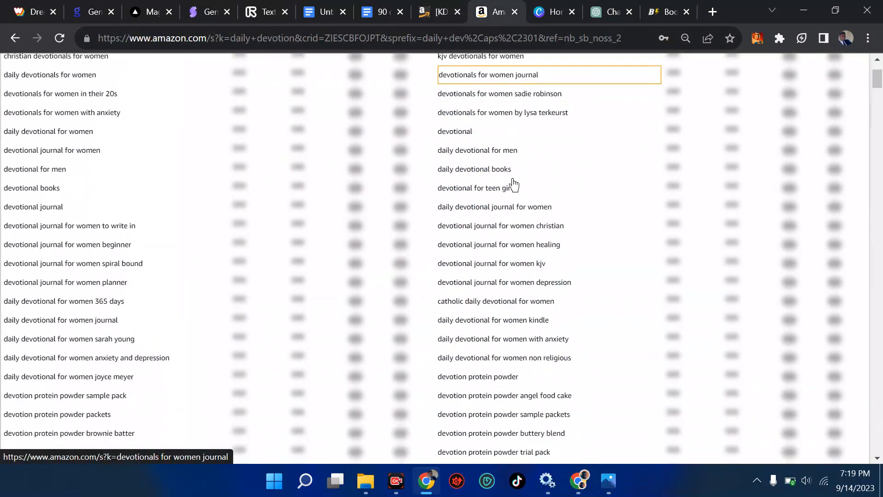
{"action": "scroll", "coordinate": [513, 184], "scroll_direction": "down", "scroll_amount": 2}
{"action": "scroll", "coordinate": [513, 184], "scroll_direction": "down", "scroll_amount": 2}
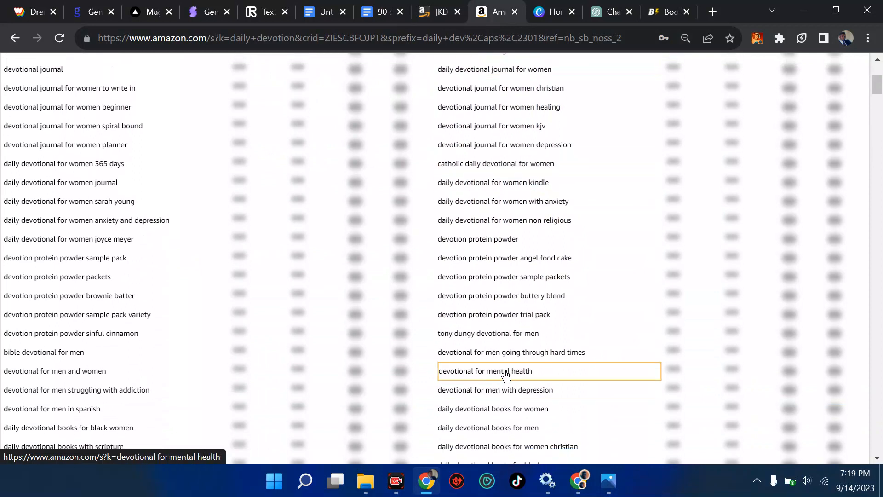
{"action": "scroll", "coordinate": [499, 420], "scroll_direction": "down", "scroll_amount": 1}
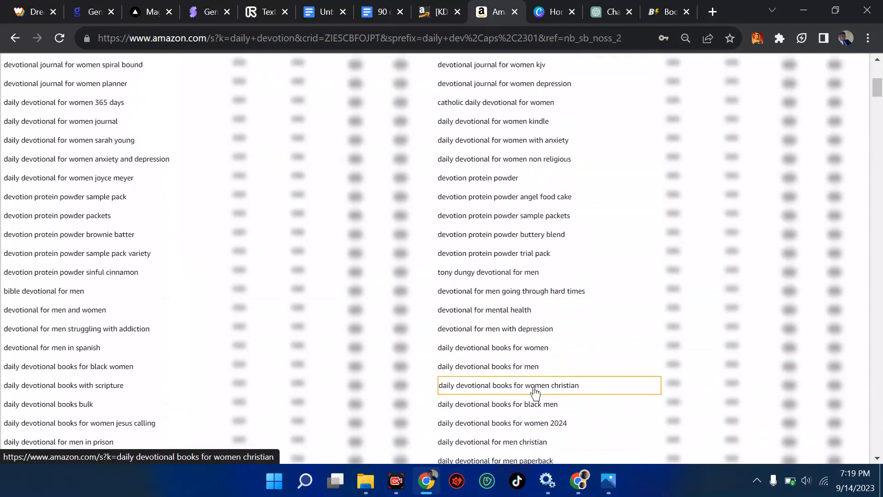
{"action": "scroll", "coordinate": [552, 434], "scroll_direction": "down", "scroll_amount": 1}
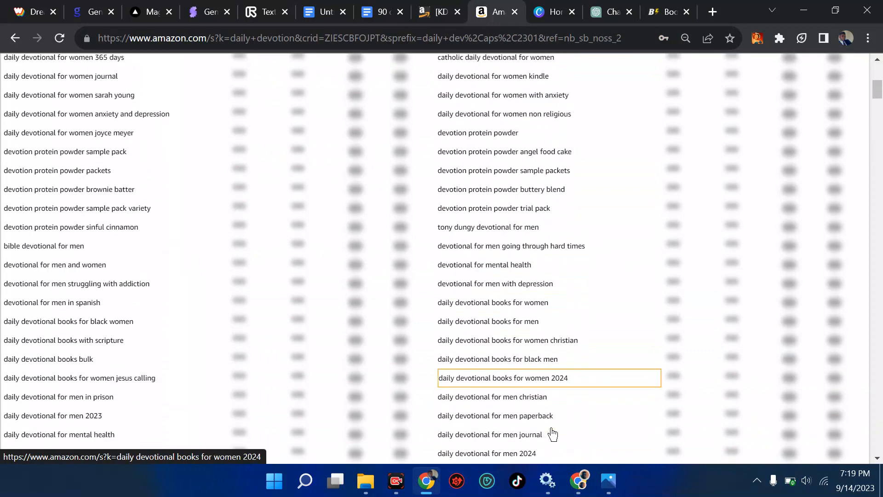
{"action": "scroll", "coordinate": [552, 434], "scroll_direction": "down", "scroll_amount": 1}
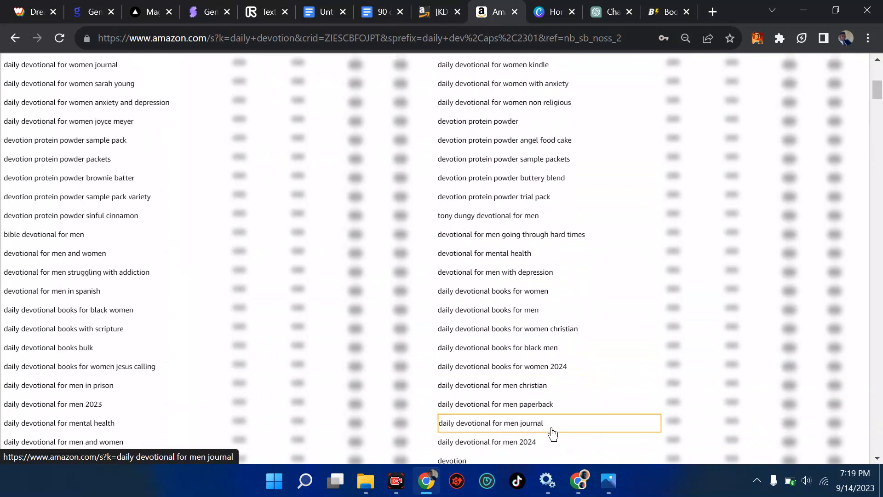
{"action": "left_click", "coordinate": [442, 6]}
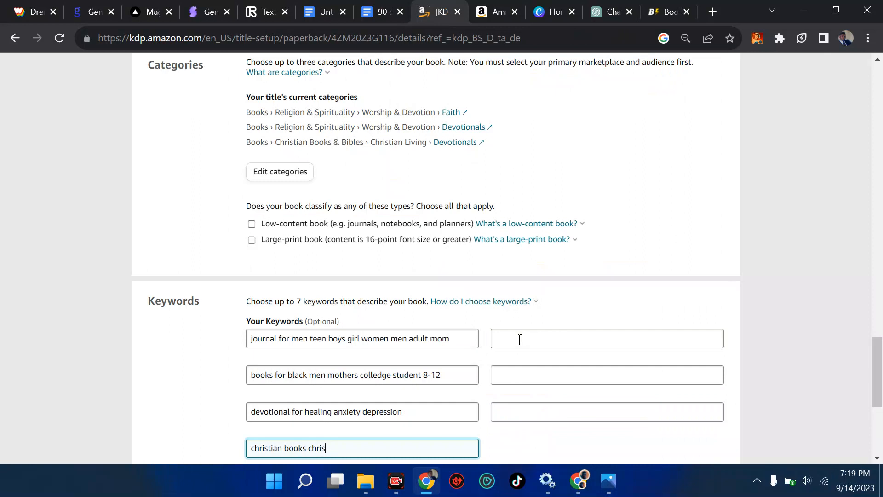
{"action": "key", "text": "BackSpace"}
{"action": "scroll", "coordinate": [336, 444], "scroll_direction": "down", "scroll_amount": 2}
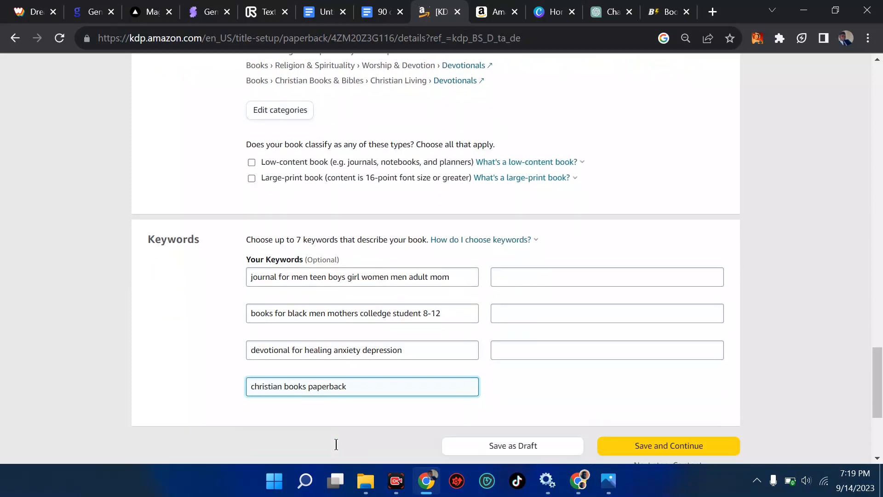
Step: Check the Amazon suggestions for another term and add "non religious" to the end of the "christian books paperback" keyword
{"action": "left_click", "coordinate": [535, 250]}
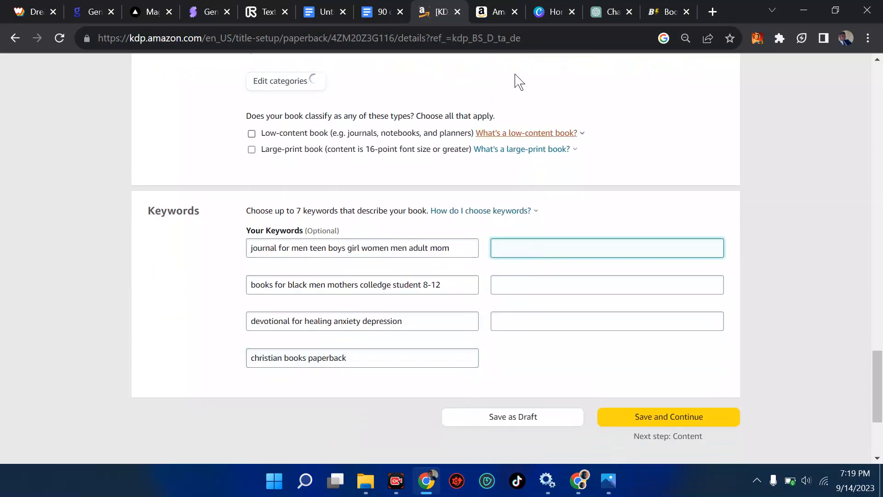
{"action": "left_click", "coordinate": [493, 11]}
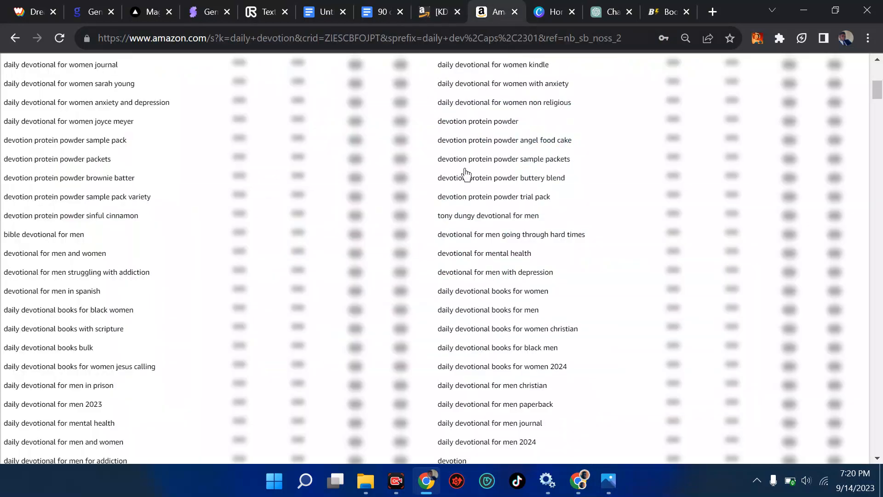
{"action": "scroll", "coordinate": [466, 174], "scroll_direction": "up", "scroll_amount": 2}
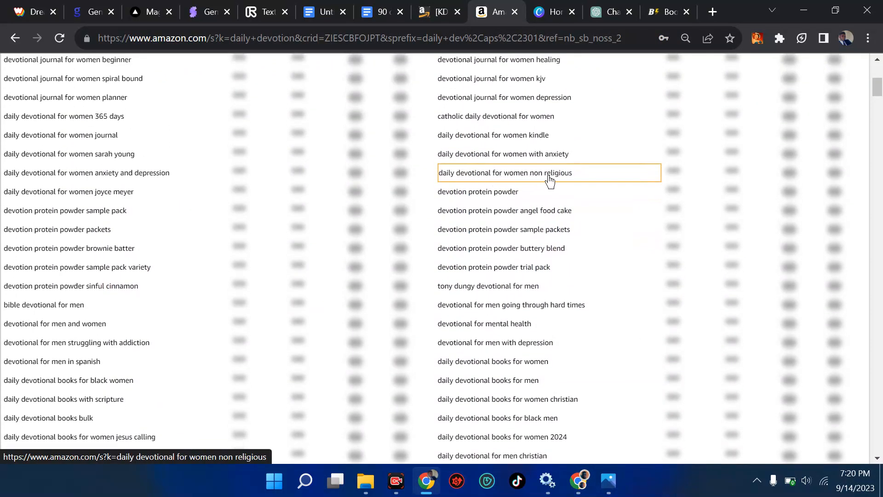
{"action": "left_click", "coordinate": [428, 13]}
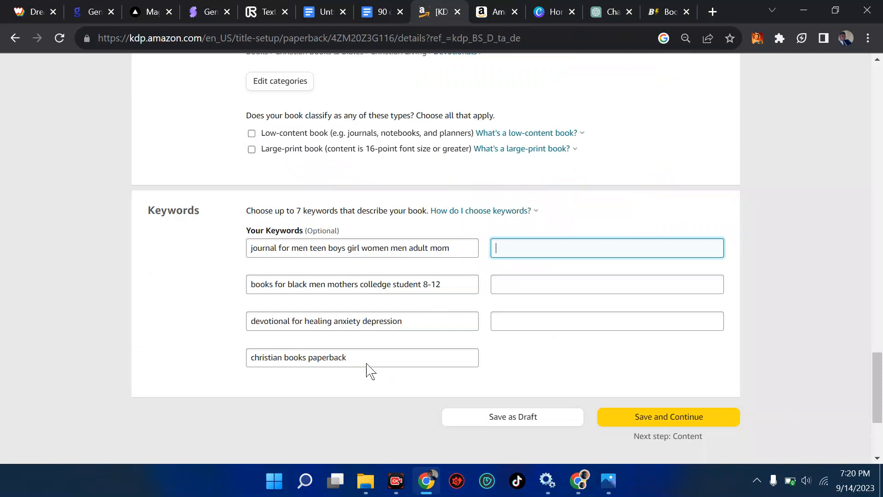
{"action": "left_click", "coordinate": [363, 358]}
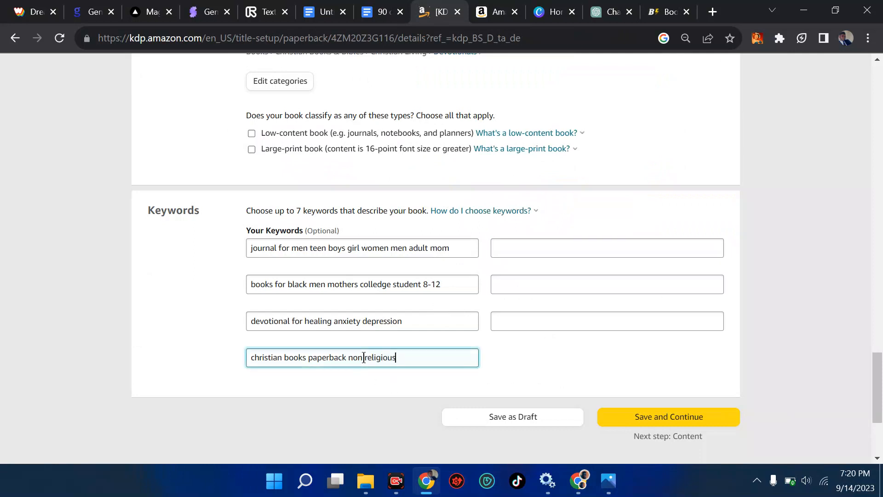
Step: Examine the Amazon search suggestions for further terms to add to the devotional keyword
{"action": "left_click", "coordinate": [409, 318]}
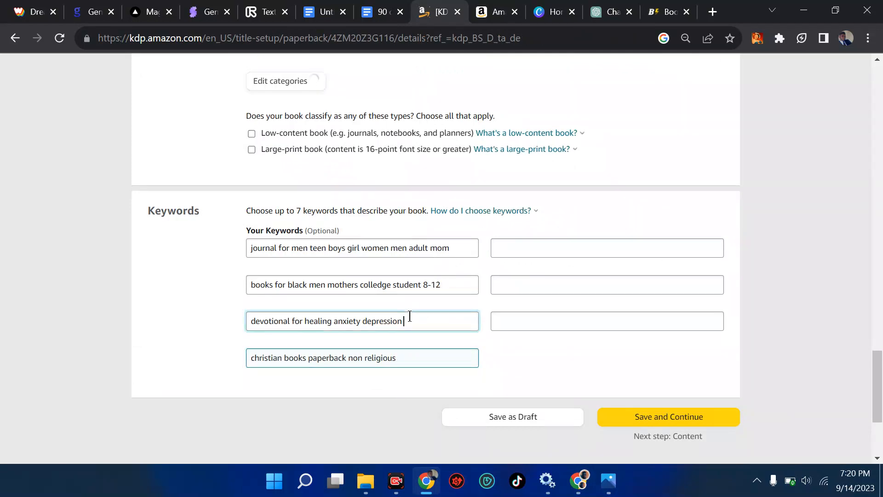
{"action": "left_click", "coordinate": [491, 10]}
{"action": "scroll", "coordinate": [515, 268], "scroll_direction": "down", "scroll_amount": 4}
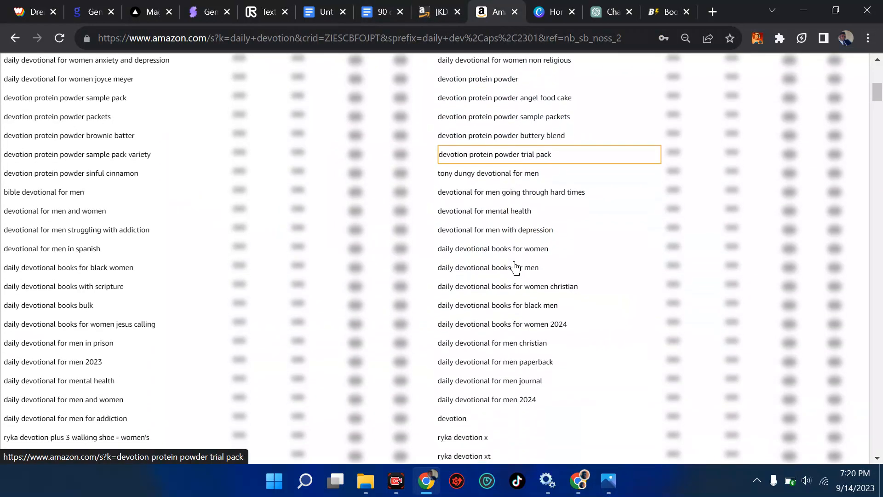
{"action": "scroll", "coordinate": [515, 267], "scroll_direction": "down", "scroll_amount": 7}
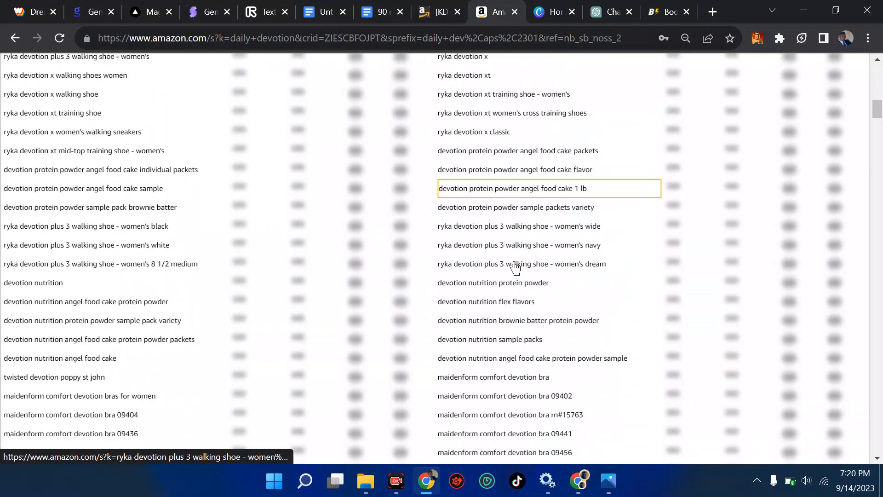
{"action": "scroll", "coordinate": [515, 267], "scroll_direction": "down", "scroll_amount": 3}
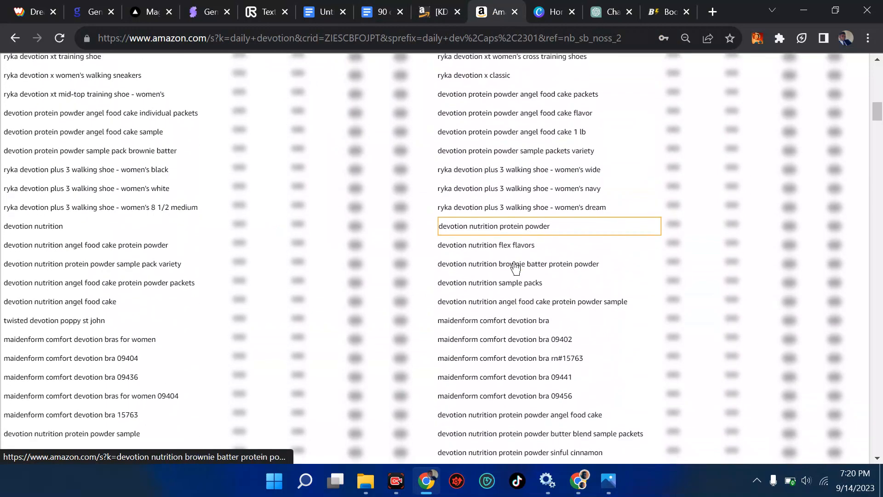
{"action": "scroll", "coordinate": [508, 317], "scroll_direction": "up", "scroll_amount": 5}
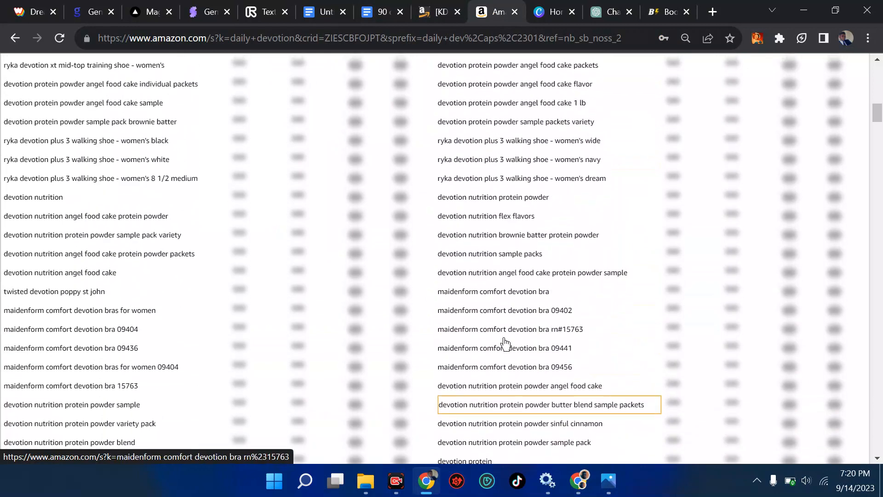
{"action": "scroll", "coordinate": [505, 343], "scroll_direction": "down", "scroll_amount": 4}
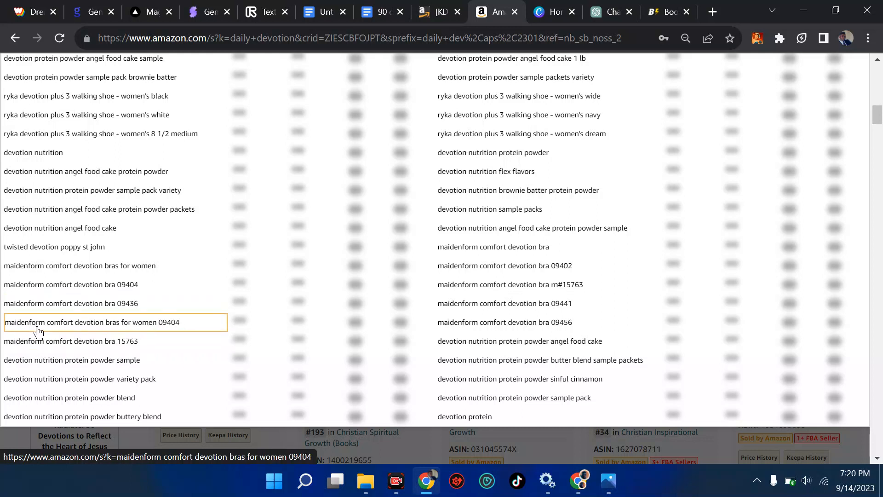
{"action": "scroll", "coordinate": [80, 364], "scroll_direction": "up", "scroll_amount": 1}
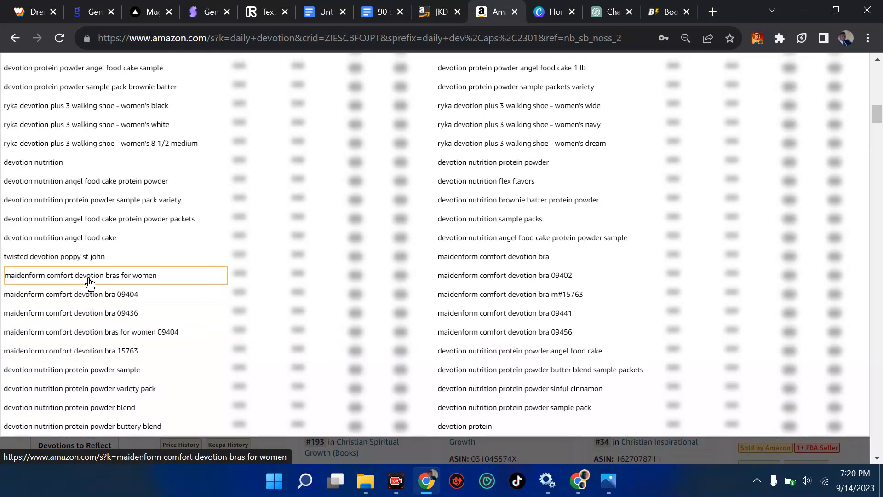
{"action": "scroll", "coordinate": [107, 283], "scroll_direction": "up", "scroll_amount": 1}
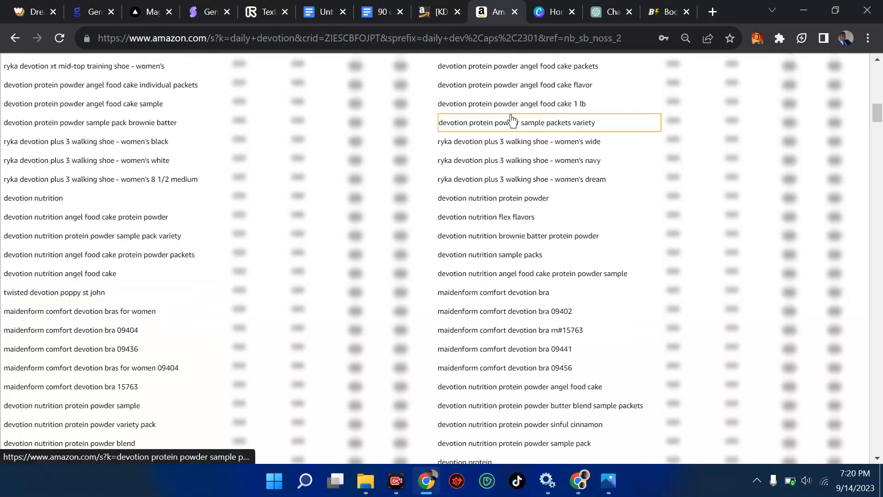
{"action": "scroll", "coordinate": [510, 119], "scroll_direction": "up", "scroll_amount": 6}
{"action": "scroll", "coordinate": [511, 119], "scroll_direction": "up", "scroll_amount": 12}
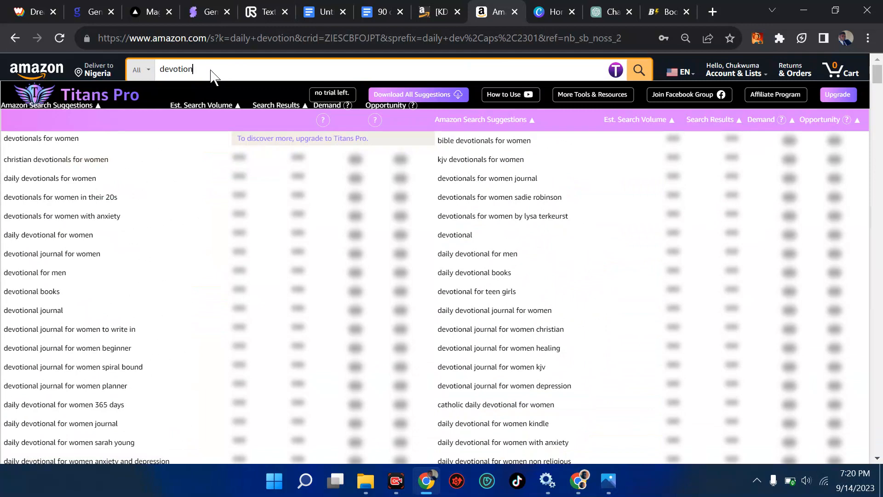
Step: Search Amazon for "devotion", check the book titles, and add "52 week" to the end of the devotional keyword
{"action": "key", "text": "Return"}
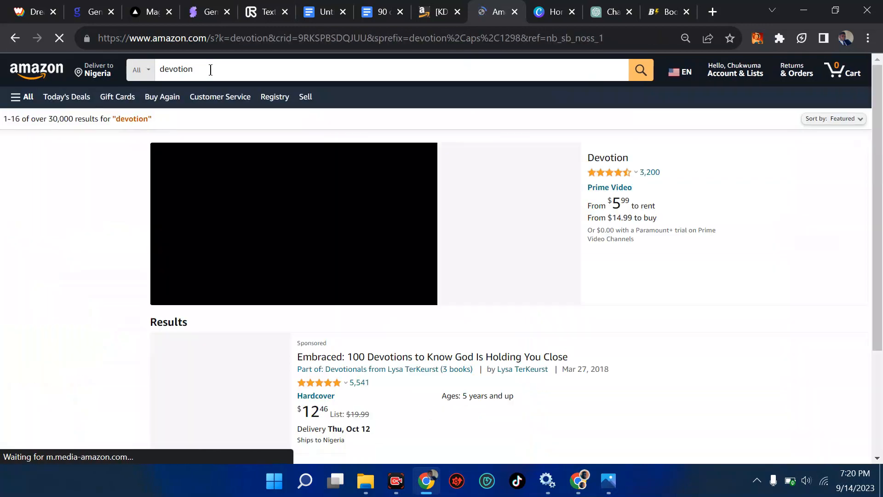
{"action": "scroll", "coordinate": [415, 266], "scroll_direction": "down", "scroll_amount": 5}
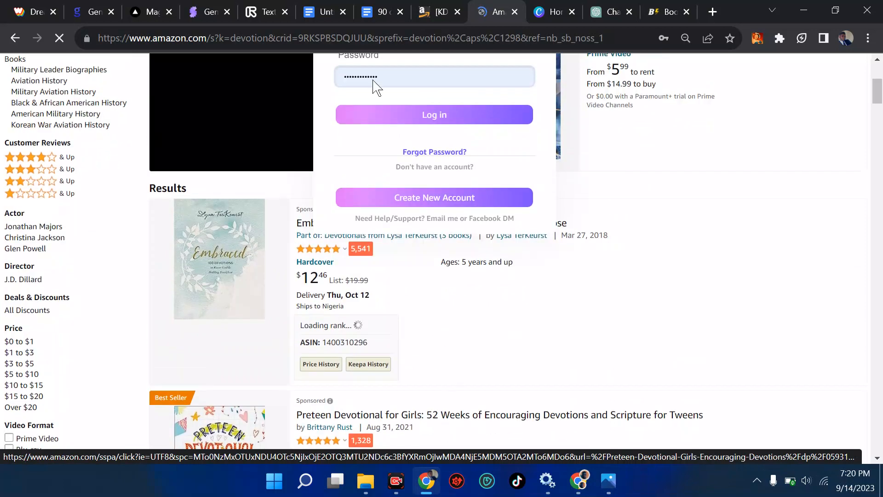
{"action": "left_click", "coordinate": [438, 11]}
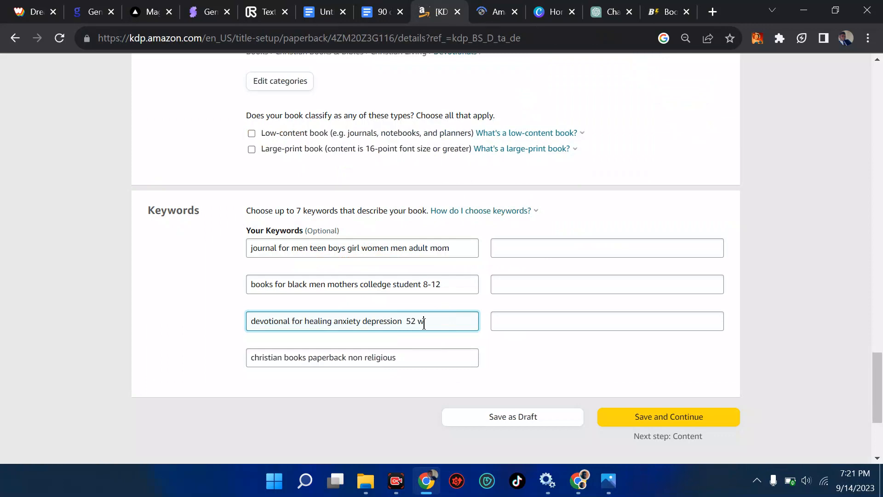
Step: Return to the Amazon results and log in to the Titans extension with the prefilled account details
{"action": "left_click", "coordinate": [421, 359]}
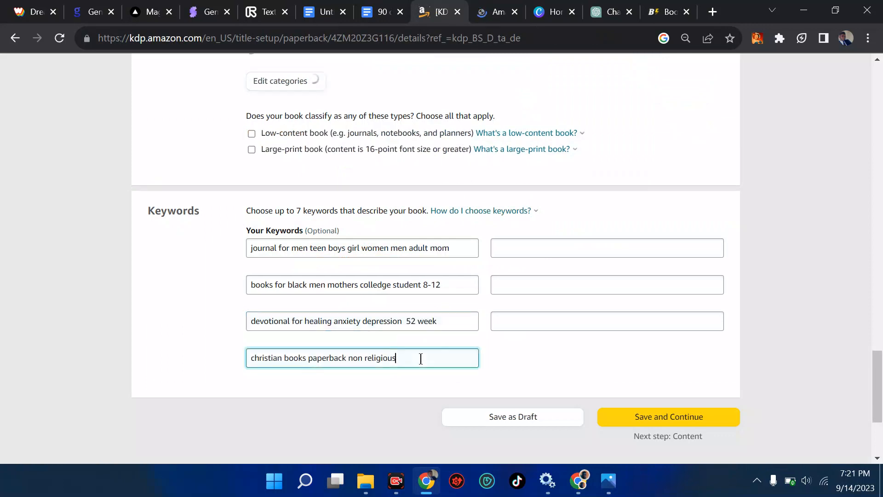
{"action": "left_click", "coordinate": [478, 9]}
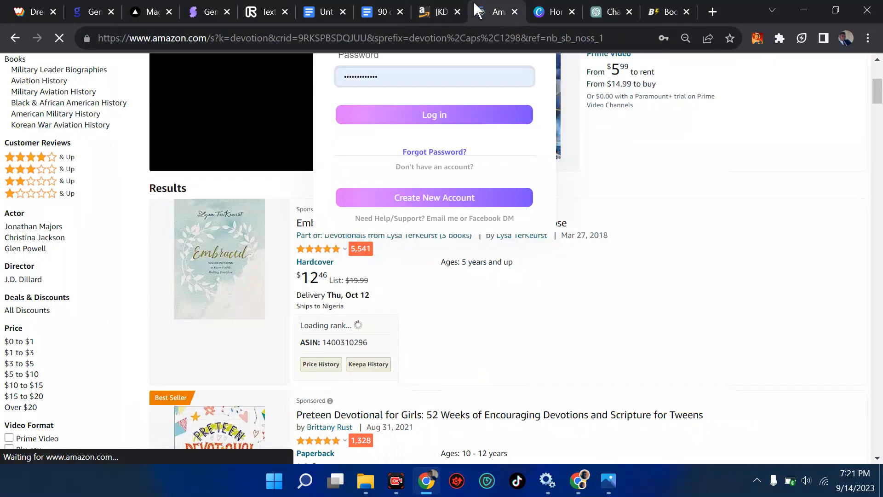
{"action": "scroll", "coordinate": [336, 240], "scroll_direction": "up", "scroll_amount": 2}
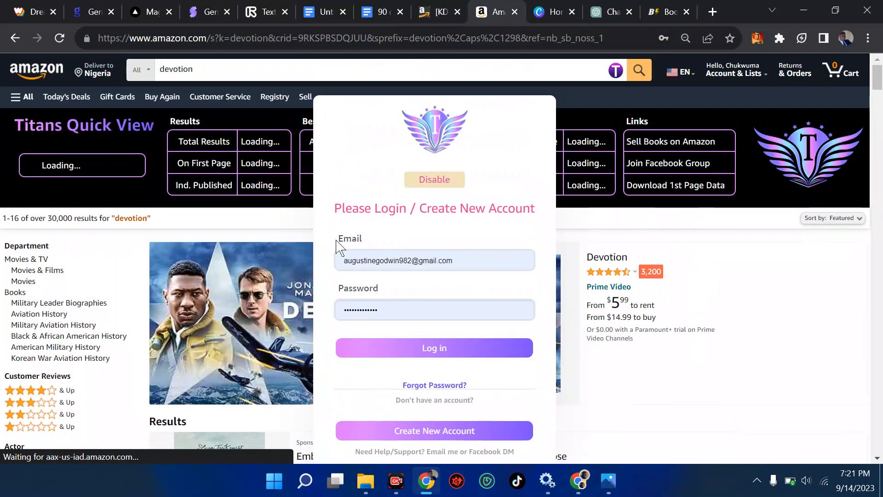
{"action": "left_click", "coordinate": [680, 383]}
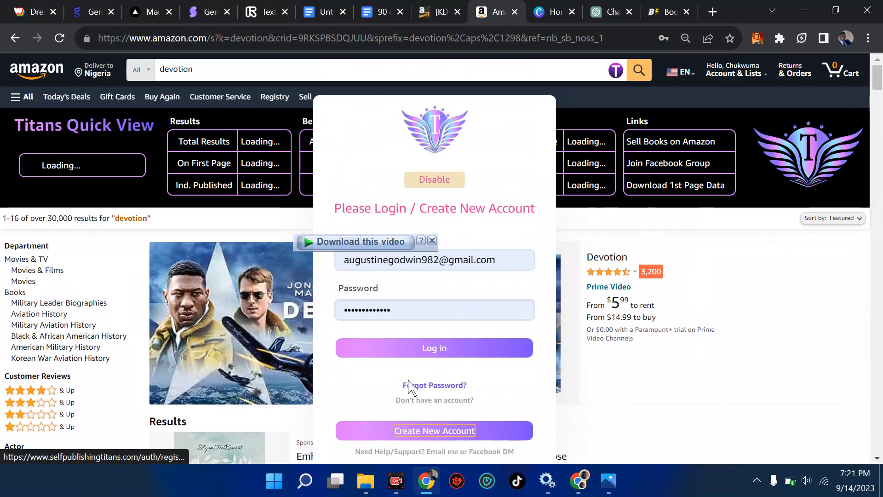
{"action": "left_click", "coordinate": [409, 353]}
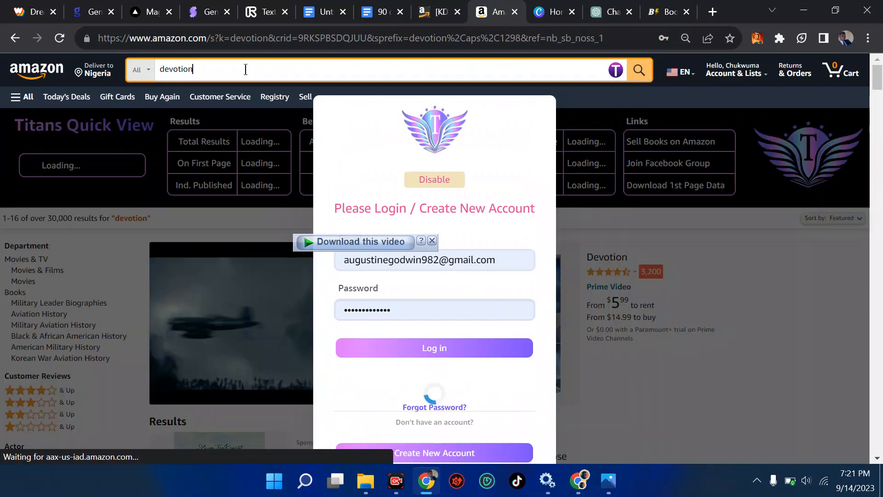
Step: Rerun the Amazon search for "devotion", browse the book titles, and add "365" to the end of the Christian books keyword
{"action": "left_click", "coordinate": [245, 69]}
{"action": "key", "text": "Return"}
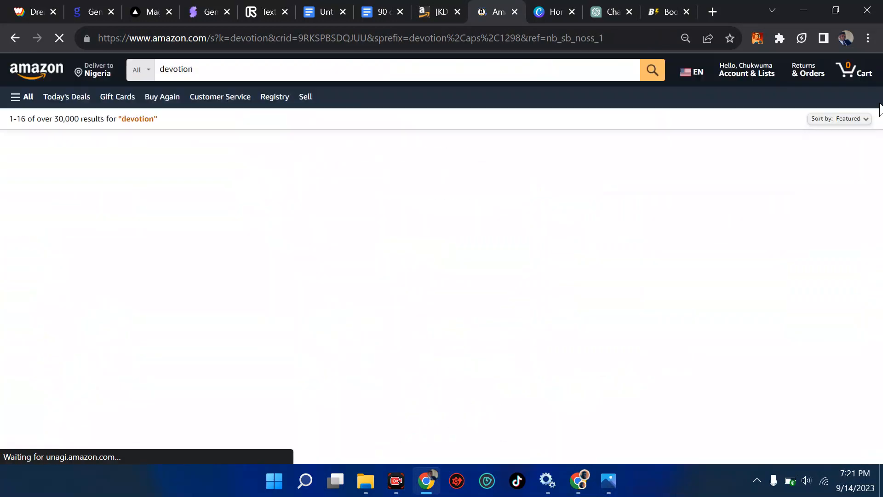
{"action": "scroll", "coordinate": [879, 109], "scroll_direction": "down", "scroll_amount": 10}
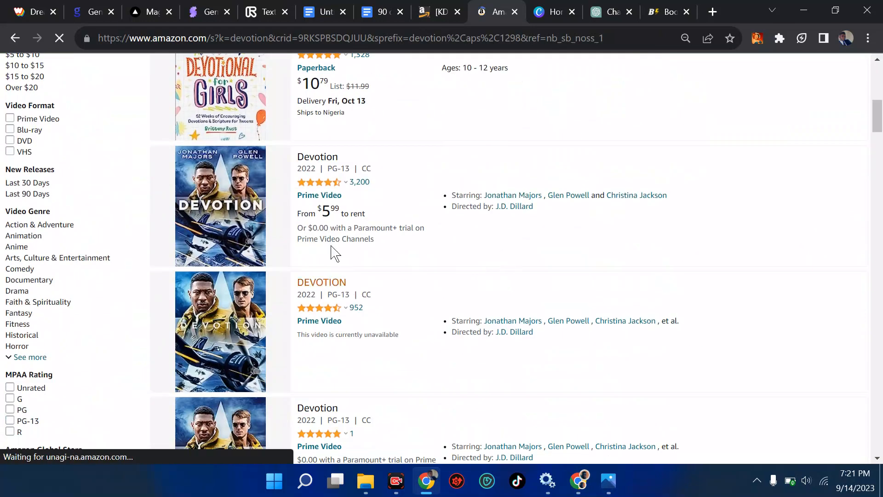
{"action": "scroll", "coordinate": [407, 259], "scroll_direction": "down", "scroll_amount": 6}
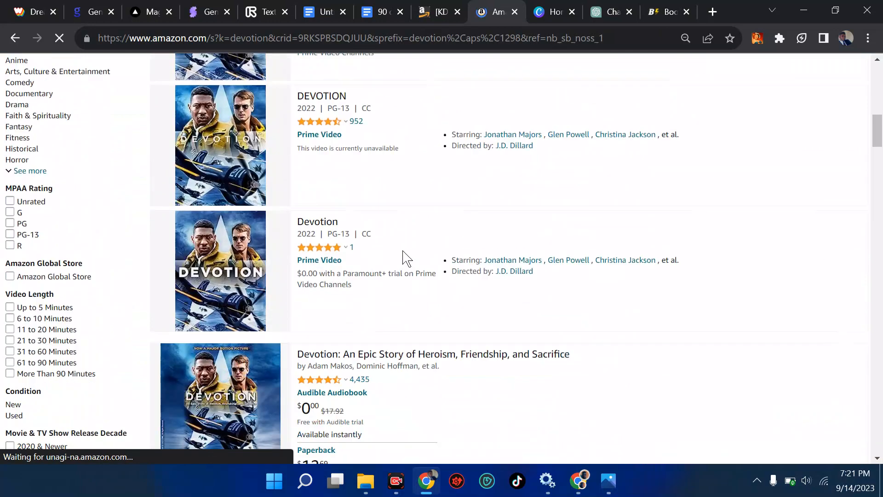
{"action": "scroll", "coordinate": [406, 259], "scroll_direction": "down", "scroll_amount": 3}
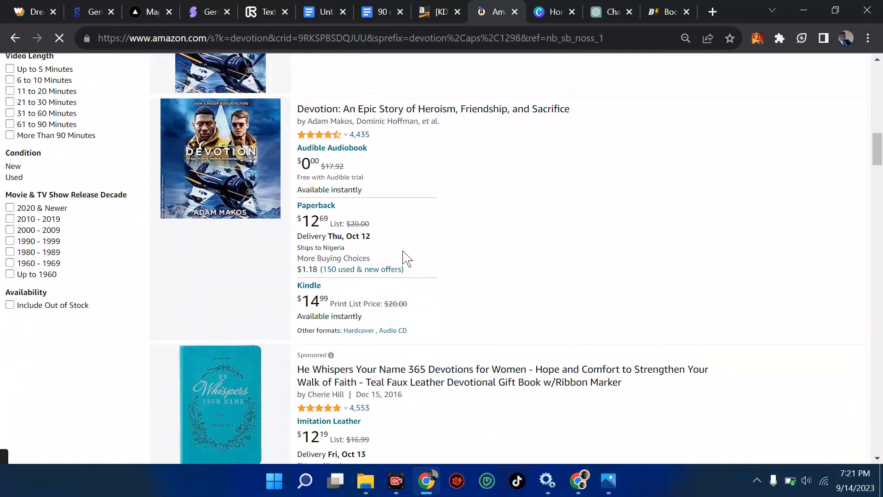
{"action": "scroll", "coordinate": [407, 259], "scroll_direction": "down", "scroll_amount": 3}
{"action": "scroll", "coordinate": [406, 258], "scroll_direction": "down", "scroll_amount": 6}
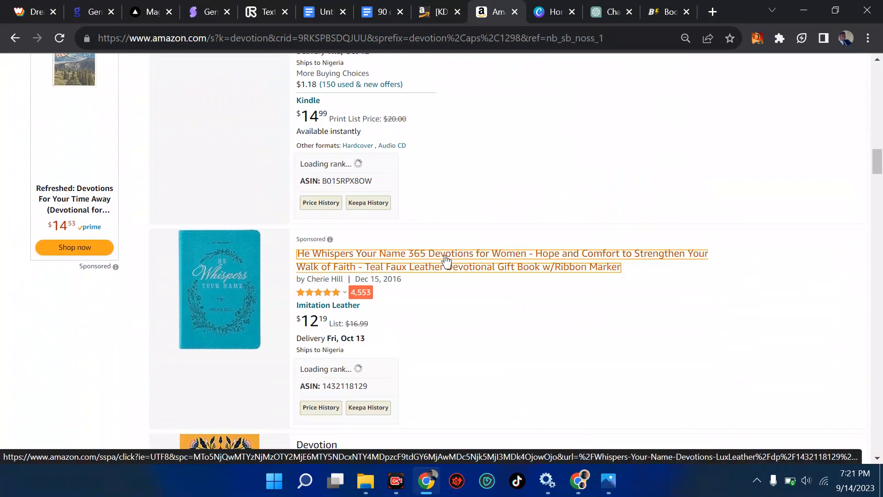
{"action": "left_click", "coordinate": [432, 14]}
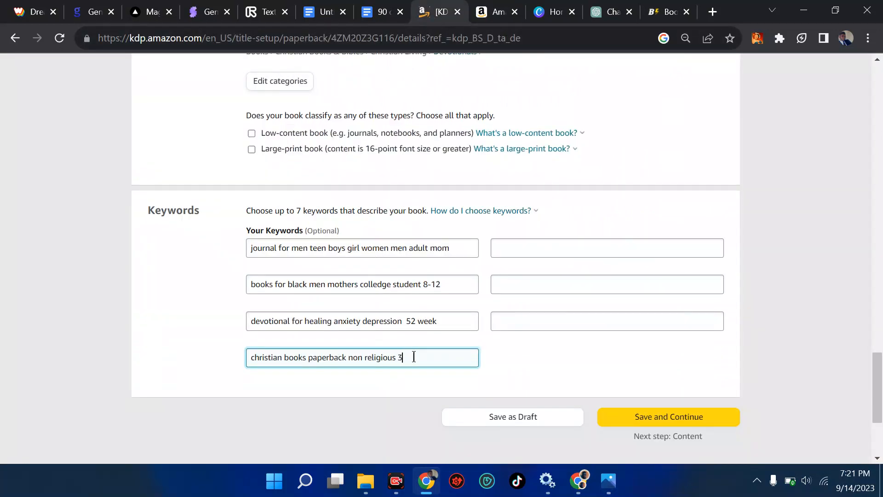
Step: Browse more devotion titles on Amazon and enter "3 - 4 minutes" in the empty keyword field beside the journal keyword
{"action": "left_click", "coordinate": [526, 247]}
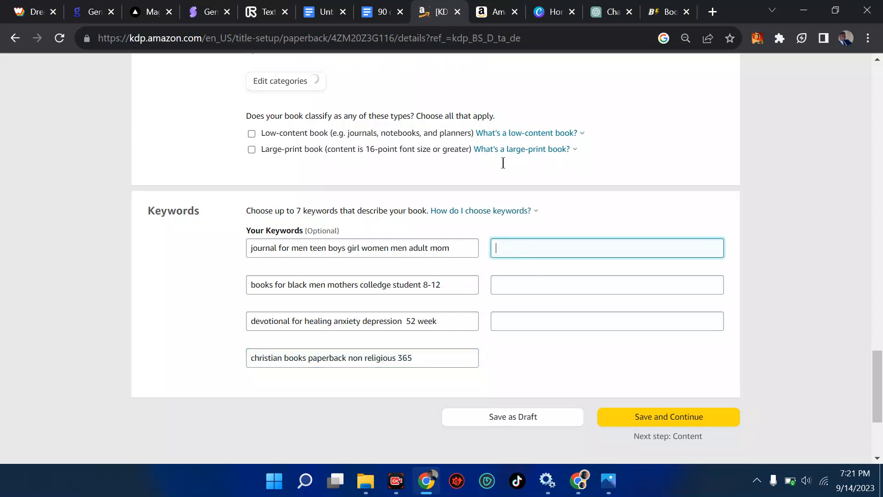
{"action": "left_click", "coordinate": [497, 10]}
{"action": "scroll", "coordinate": [455, 216], "scroll_direction": "down", "scroll_amount": 10}
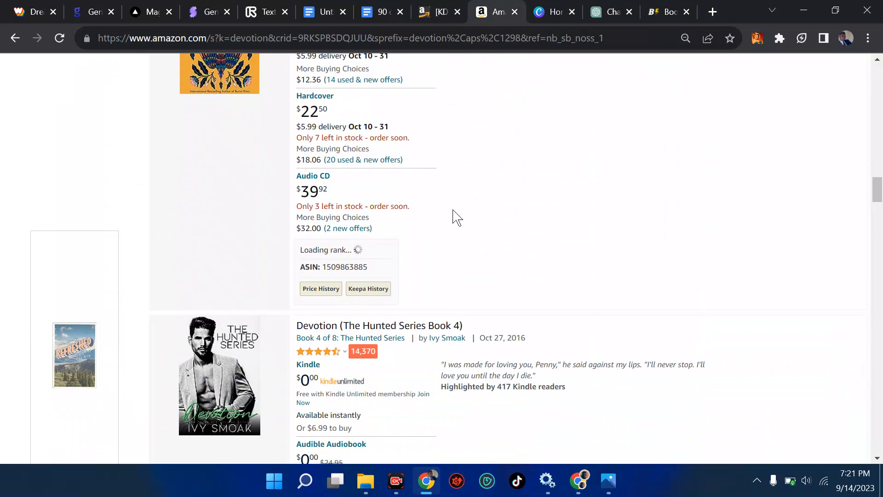
{"action": "scroll", "coordinate": [457, 216], "scroll_direction": "down", "scroll_amount": 15}
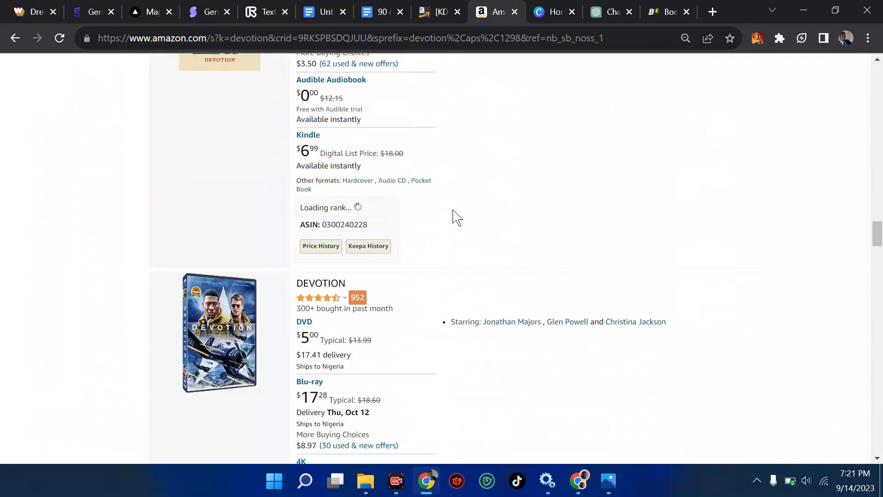
{"action": "scroll", "coordinate": [456, 216], "scroll_direction": "down", "scroll_amount": 10}
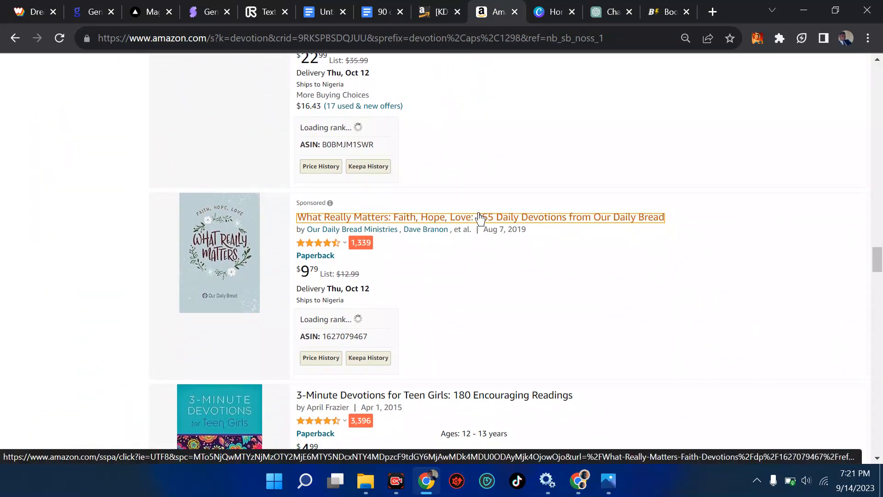
{"action": "scroll", "coordinate": [495, 143], "scroll_direction": "down", "scroll_amount": 3}
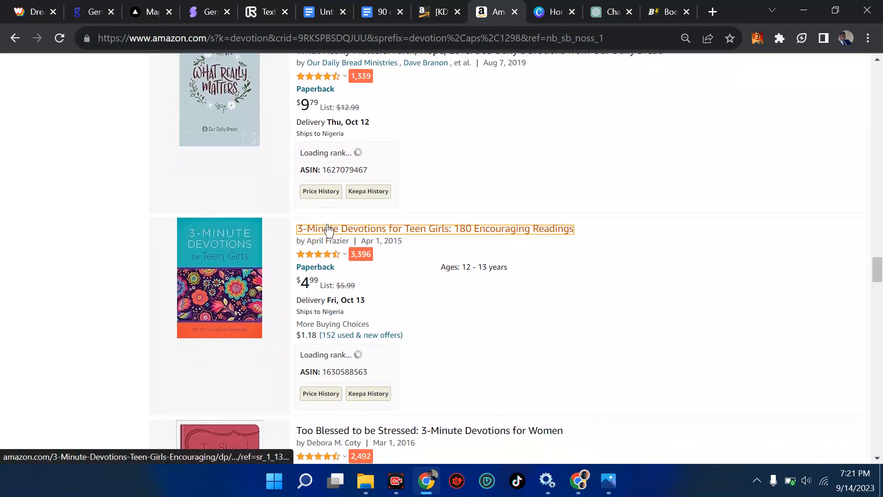
{"action": "left_click", "coordinate": [440, 11]}
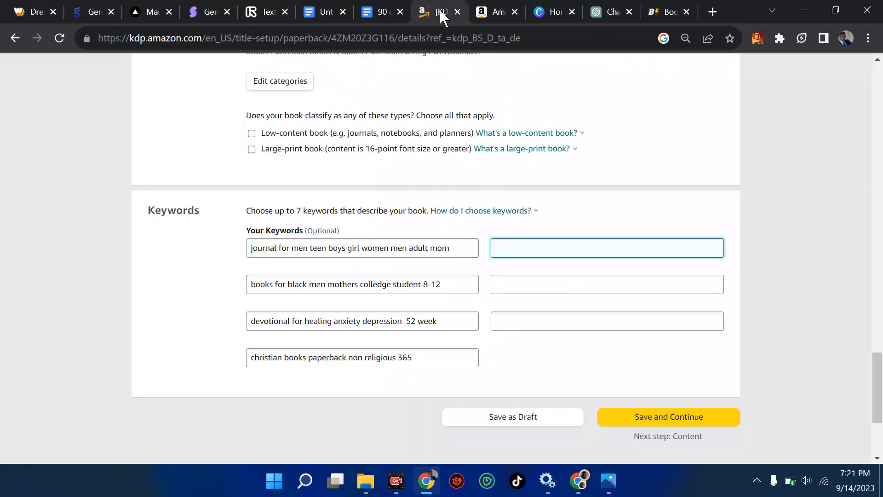
{"action": "left_click", "coordinate": [423, 358]}
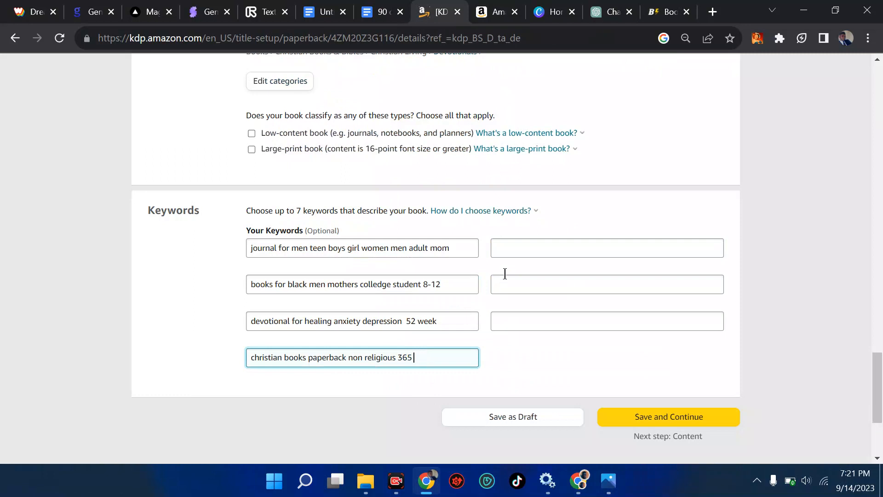
{"action": "left_click", "coordinate": [515, 250]}
{"action": "type", "text": "3 - 4 minutes"}
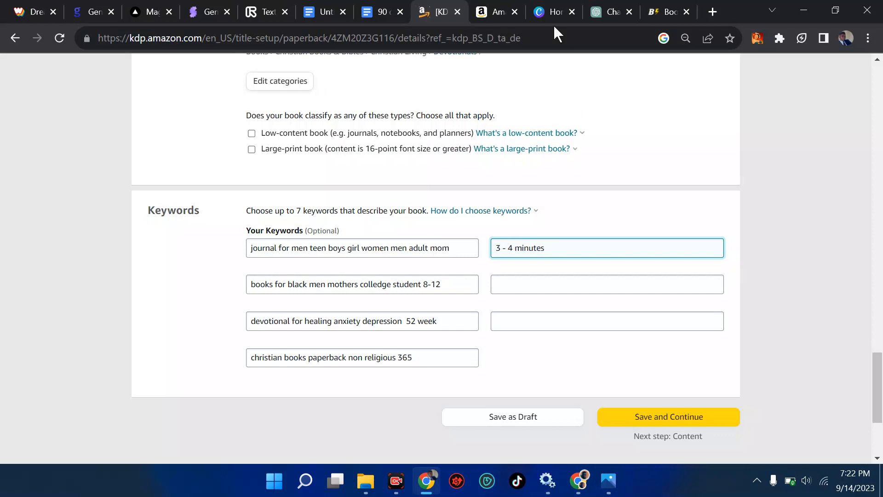
Step: Browse further Amazon devotion titles and add "doodle" to the end of the "3 - 4 minutes" keyword
{"action": "left_click", "coordinate": [494, 11]}
{"action": "scroll", "coordinate": [411, 240], "scroll_direction": "down", "scroll_amount": 3}
{"action": "scroll", "coordinate": [411, 240], "scroll_direction": "down", "scroll_amount": 5}
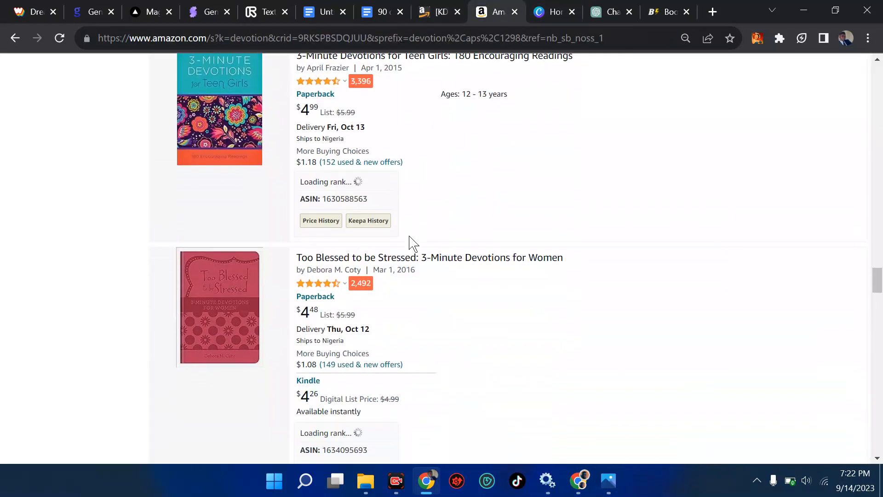
{"action": "scroll", "coordinate": [413, 244], "scroll_direction": "down", "scroll_amount": 8}
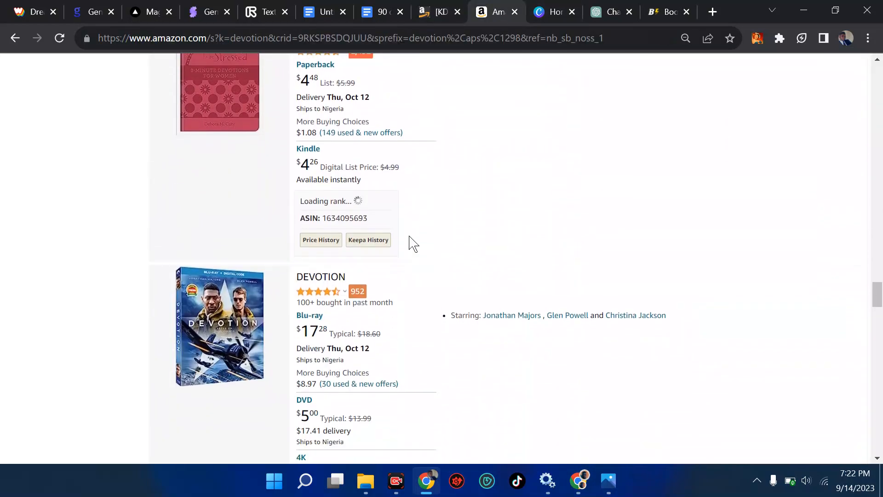
{"action": "scroll", "coordinate": [413, 244], "scroll_direction": "down", "scroll_amount": 1}
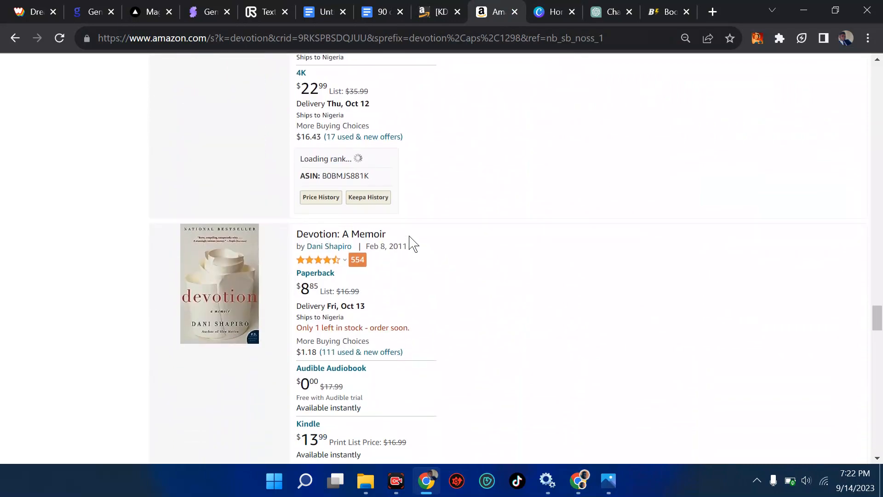
{"action": "scroll", "coordinate": [416, 242], "scroll_direction": "down", "scroll_amount": 5}
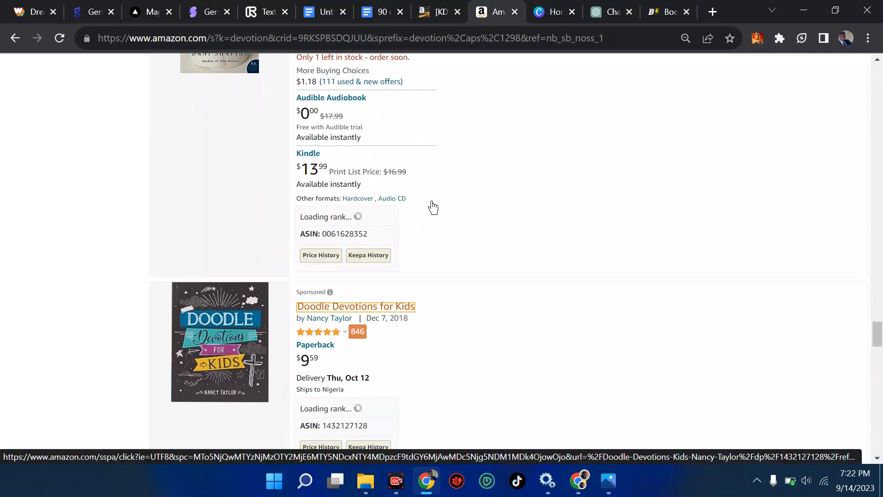
{"action": "left_click", "coordinate": [435, 12]}
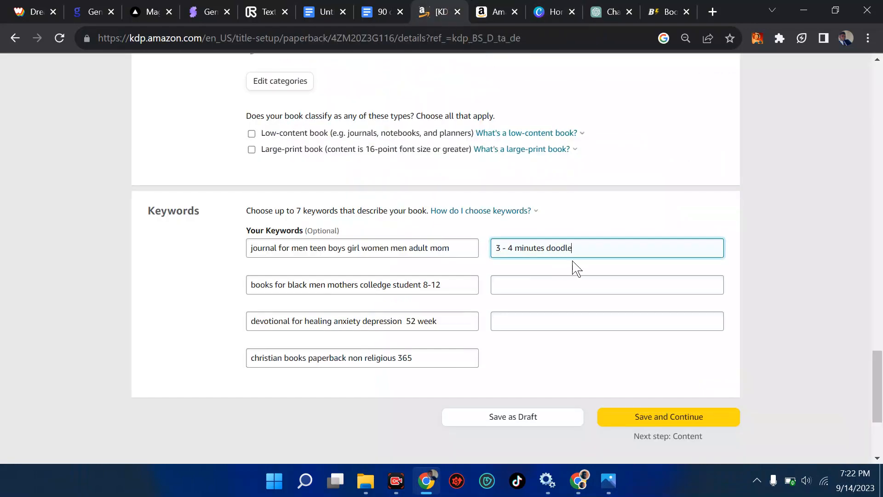
Step: Check more Amazon devotion results and add "hours" to the end of the doodle keyword
{"action": "left_click", "coordinate": [493, 12]}
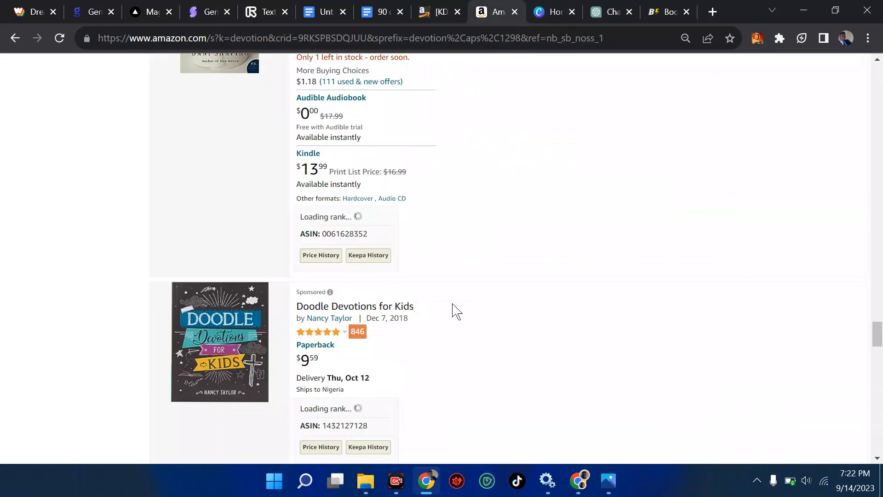
{"action": "scroll", "coordinate": [456, 309], "scroll_direction": "down", "scroll_amount": 3}
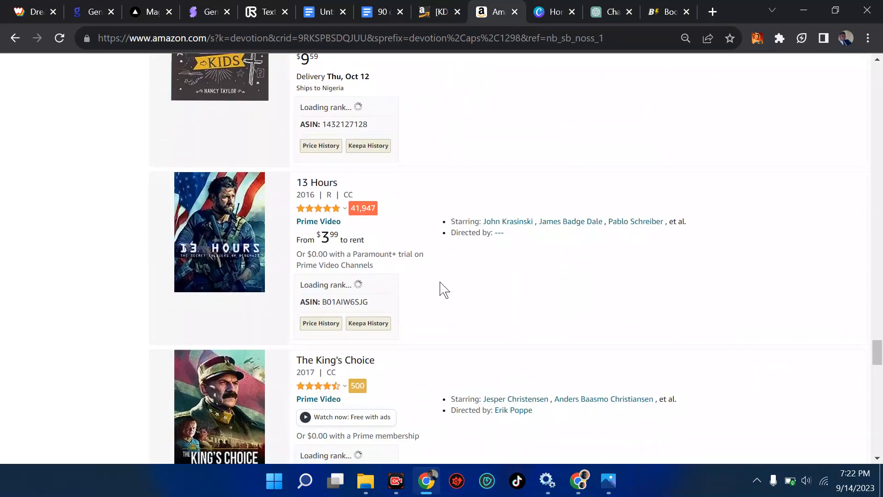
{"action": "left_click", "coordinate": [463, 21]}
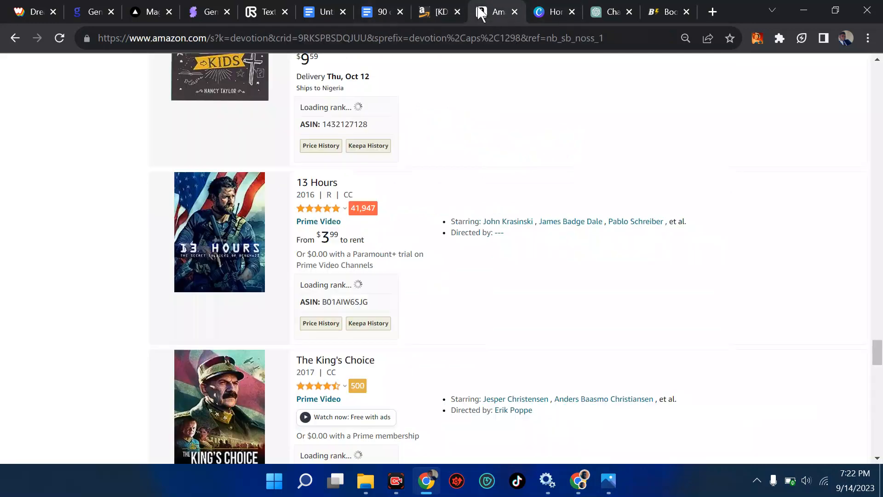
Step: Examine the remaining Amazon devotion results and the department and filter lists for more keyword terms
{"action": "left_click", "coordinate": [482, 13]}
{"action": "scroll", "coordinate": [462, 244], "scroll_direction": "down", "scroll_amount": 10}
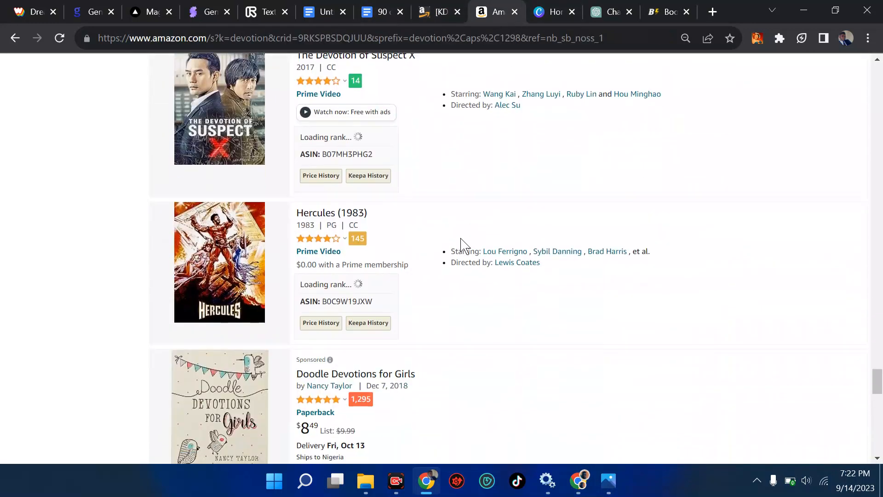
{"action": "scroll", "coordinate": [461, 244], "scroll_direction": "down", "scroll_amount": 20}
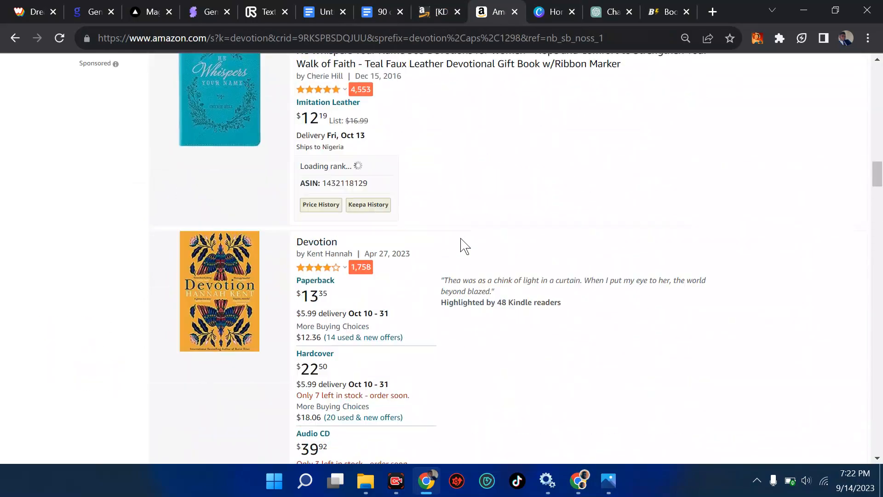
{"action": "scroll", "coordinate": [465, 246], "scroll_direction": "up", "scroll_amount": 20}
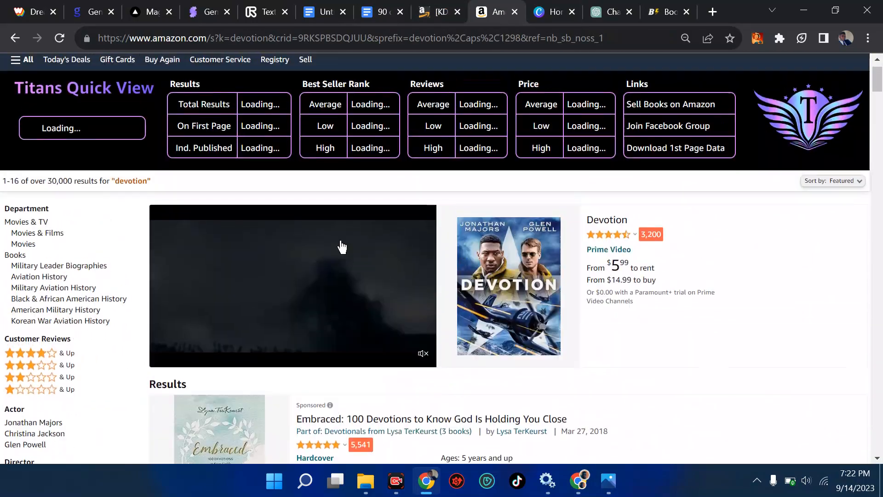
{"action": "left_click", "coordinate": [55, 309]}
{"action": "scroll", "coordinate": [52, 326], "scroll_direction": "down", "scroll_amount": 2}
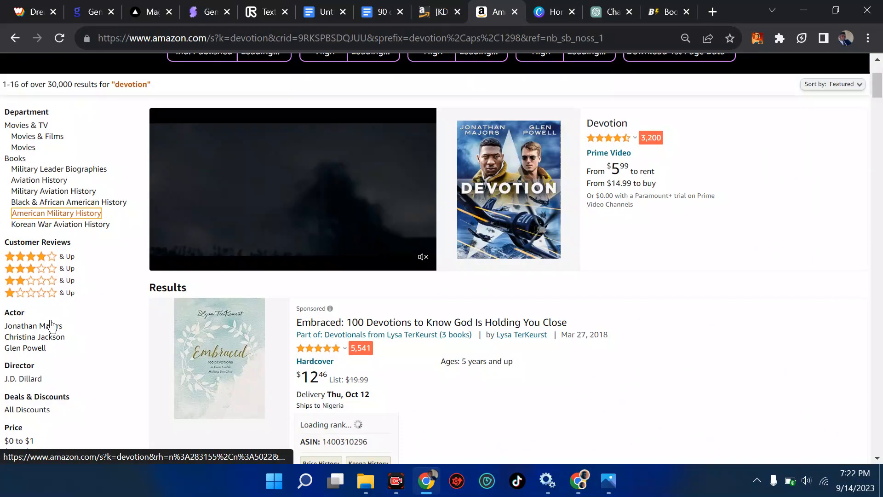
{"action": "scroll", "coordinate": [51, 326], "scroll_direction": "down", "scroll_amount": 1}
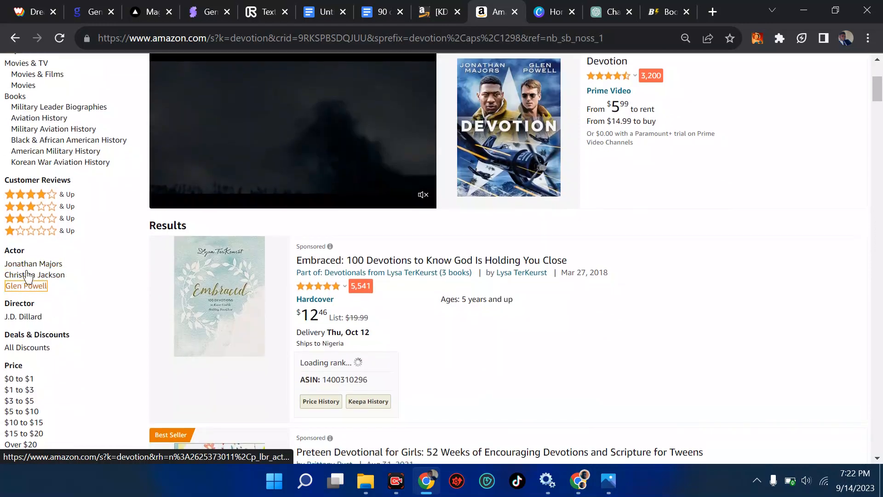
{"action": "scroll", "coordinate": [39, 262], "scroll_direction": "up", "scroll_amount": 5}
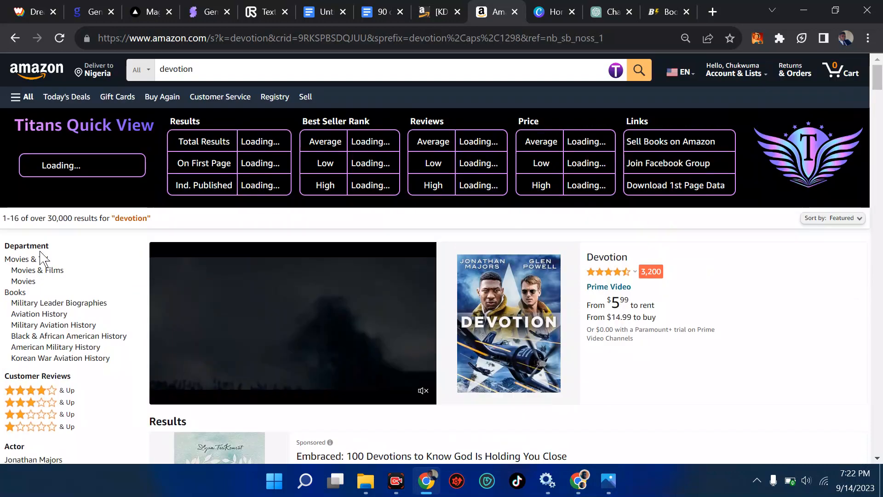
Step: Look up the Amazon search suggestions for "women devotion" and read through the list
{"action": "left_click", "coordinate": [218, 70]}
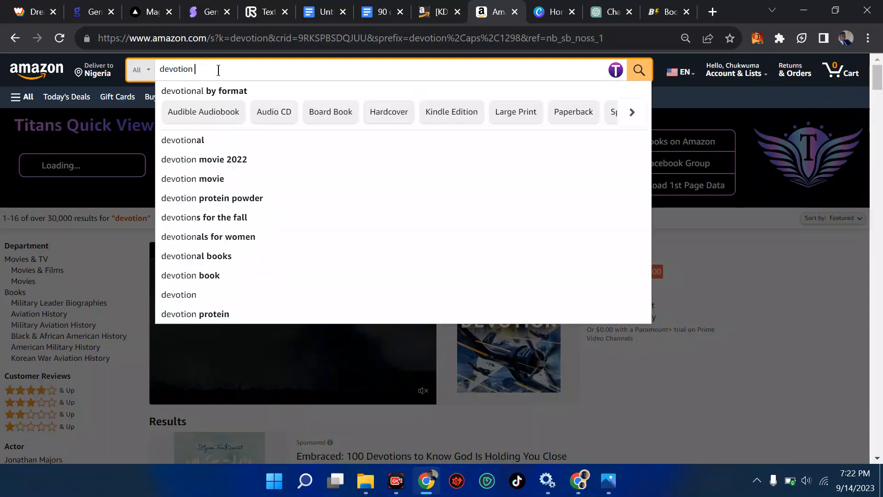
{"action": "key", "text": "BackSpace"}
{"action": "key", "text": "BackSpace"}
{"action": "key", "text": "BackSpace"}
{"action": "key", "text": "BackSpace"}
{"action": "key", "text": "BackSpace"}
{"action": "key", "text": "BackSpace"}
{"action": "type", "text": "women devotion"}
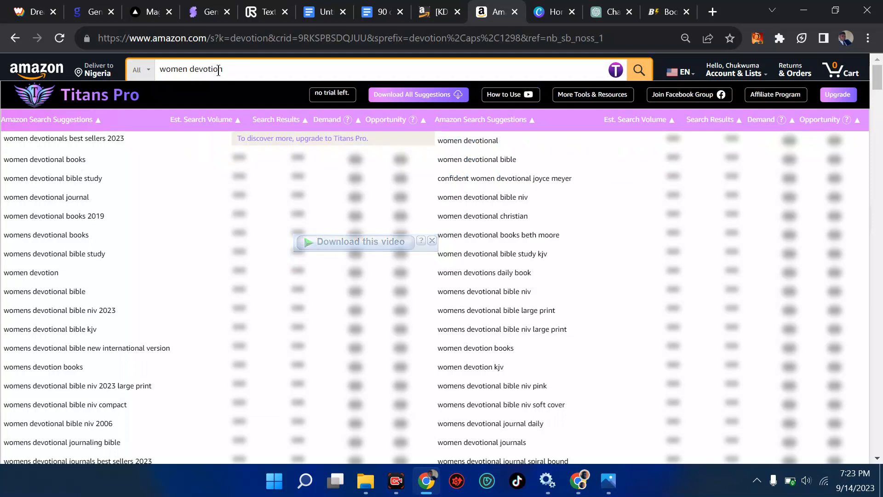
{"action": "scroll", "coordinate": [75, 302], "scroll_direction": "down", "scroll_amount": 2}
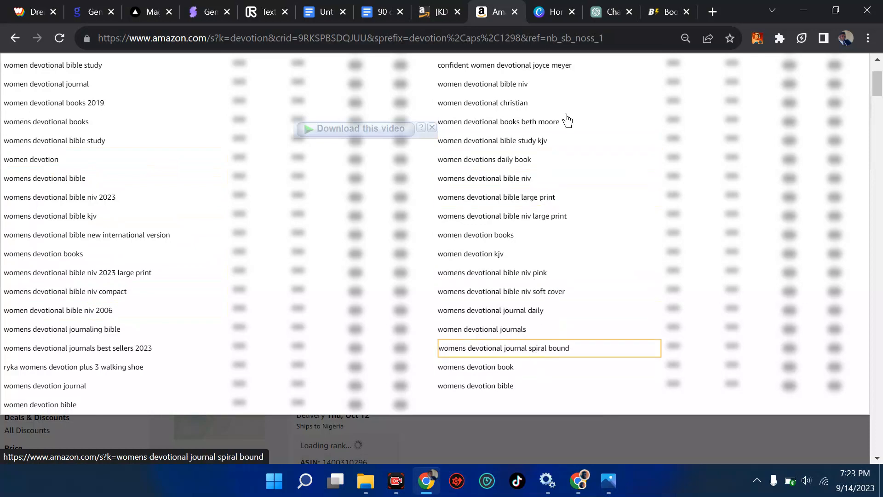
Step: Return to the KDP details, add "niv kjv esv msg" to the minutes keyword and enter "spiral bound" in the empty field below it
{"action": "left_click", "coordinate": [429, 6]}
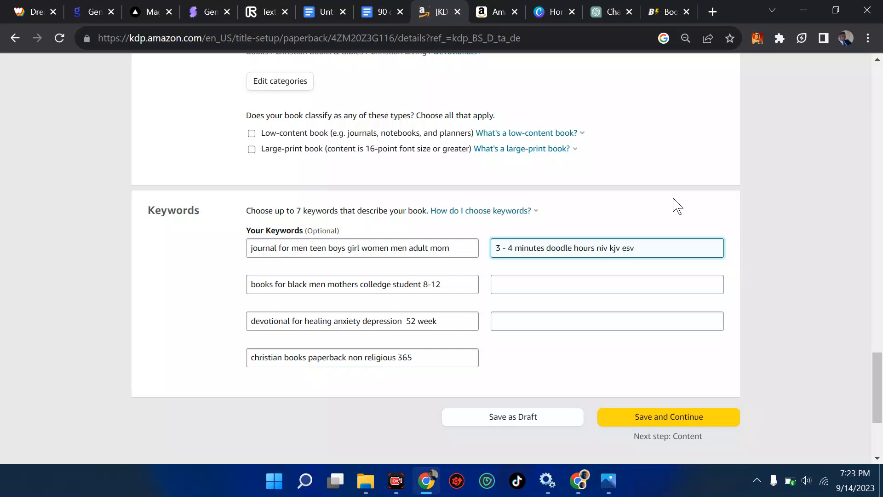
{"action": "left_click", "coordinate": [549, 281]}
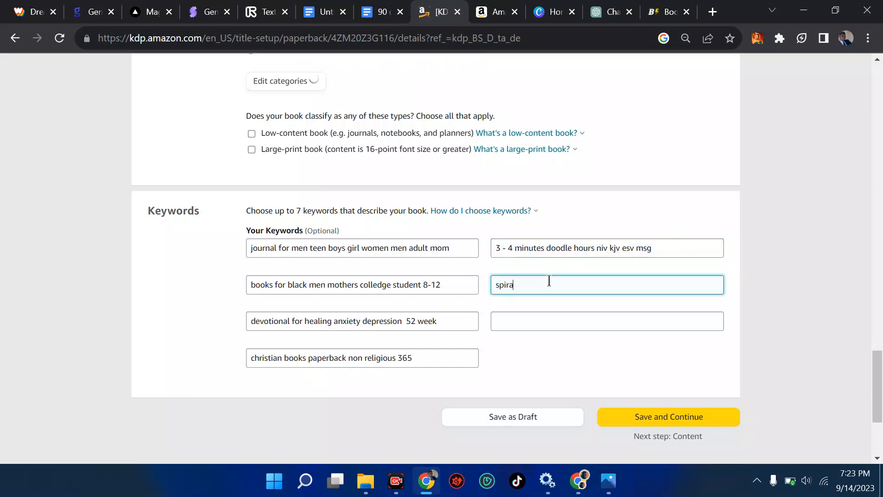
{"action": "type", "text": "spiral bound"}
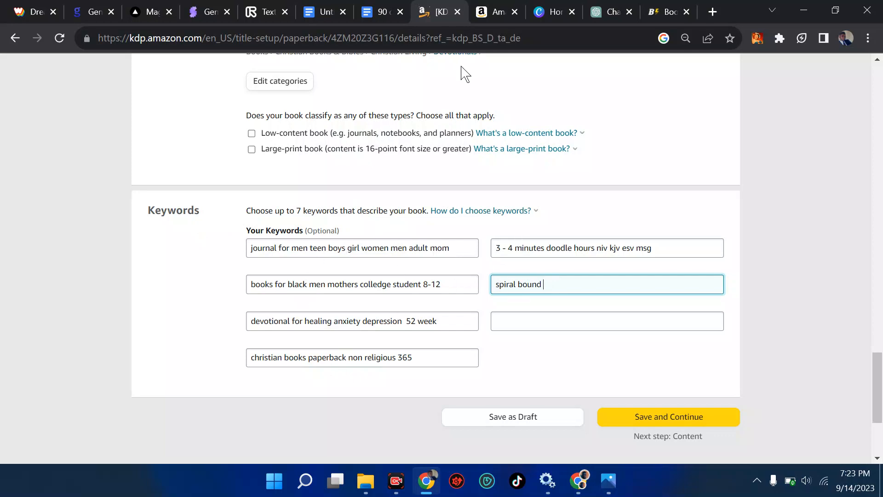
Step: Check the women devotion suggestions on Amazon and add "large prit soft cover" to the spiral bound keyword
{"action": "left_click", "coordinate": [491, 8]}
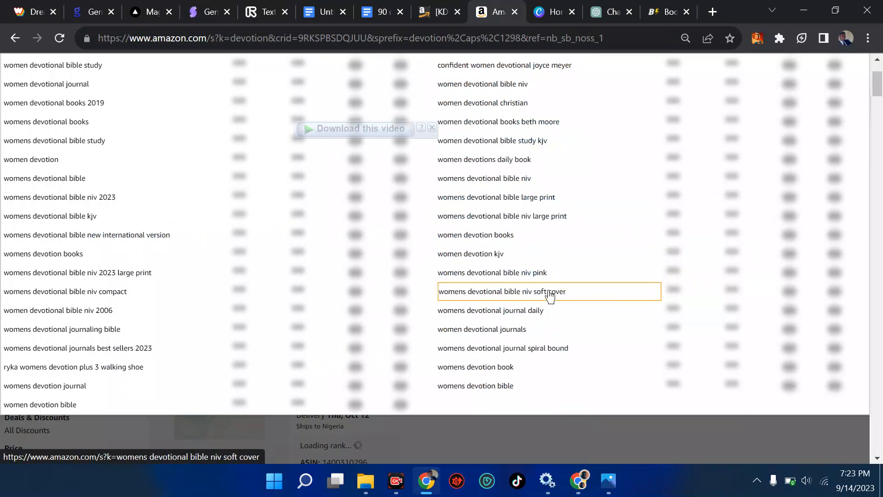
{"action": "scroll", "coordinate": [524, 348], "scroll_direction": "down", "scroll_amount": 2}
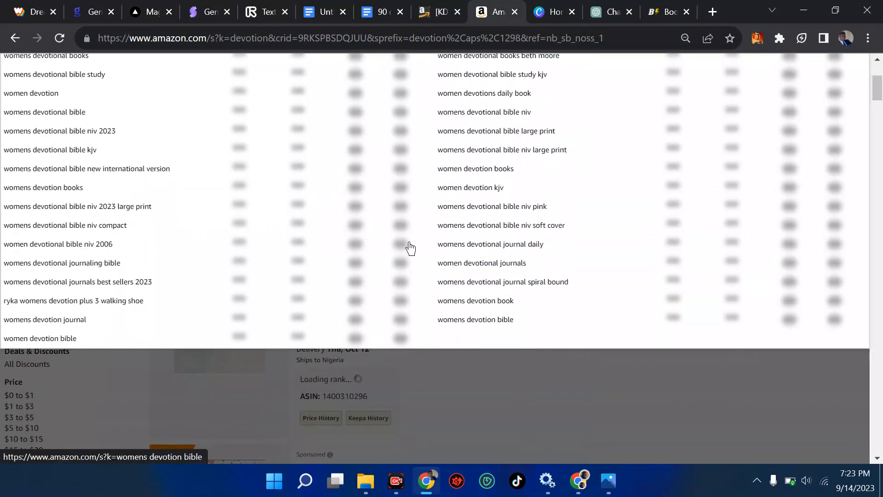
{"action": "left_click", "coordinate": [427, 10]}
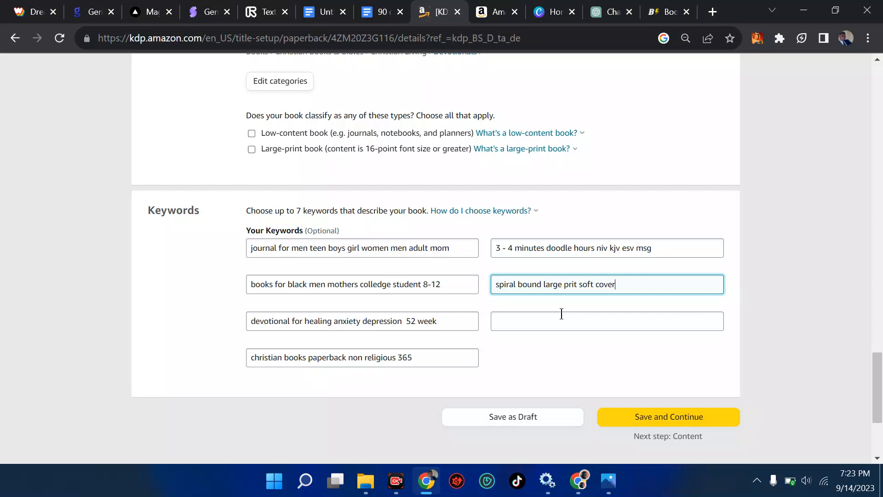
Step: Review the women devotion suggestions again and enter "best seller" in the last empty keyword field
{"action": "left_click", "coordinate": [491, 10]}
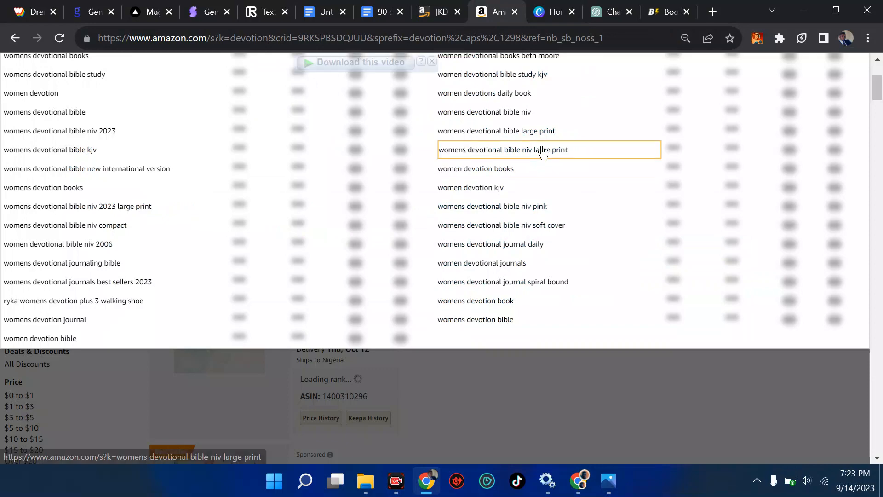
{"action": "scroll", "coordinate": [517, 147], "scroll_direction": "up", "scroll_amount": 4}
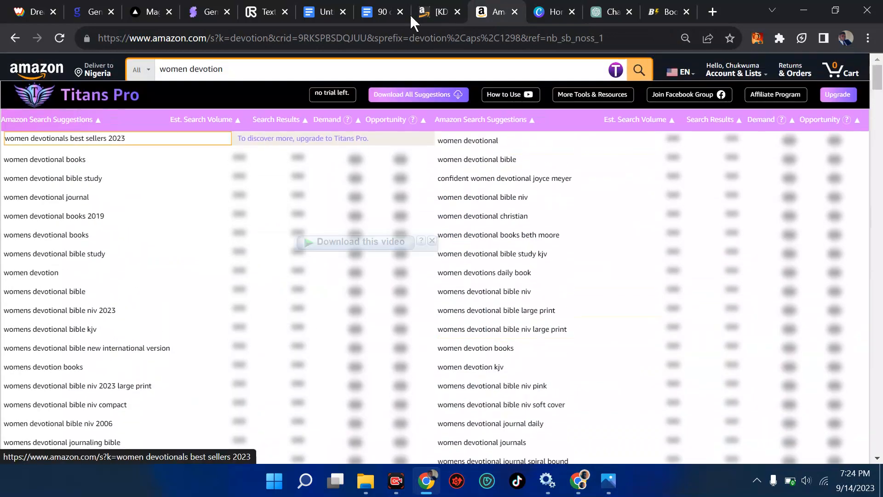
{"action": "left_click", "coordinate": [433, 10]}
{"action": "left_click", "coordinate": [533, 322]}
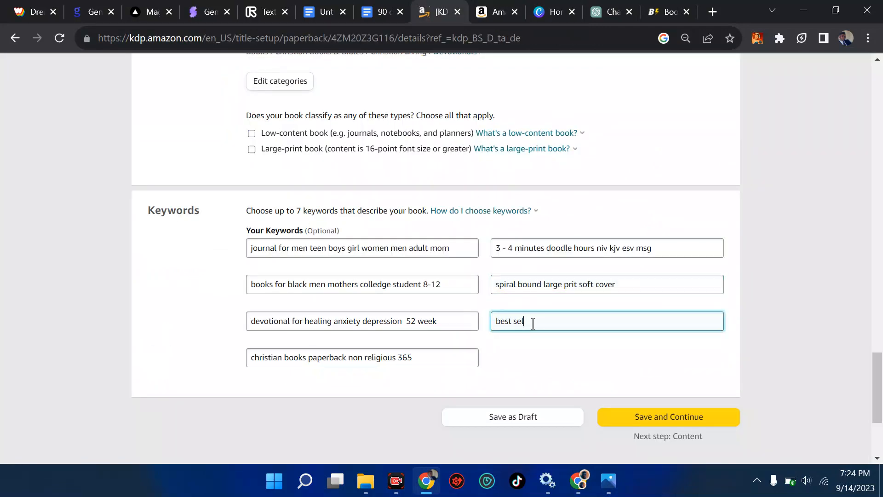
{"action": "type", "text": "best seller"}
{"action": "scroll", "coordinate": [533, 324], "scroll_direction": "up", "scroll_amount": 15}
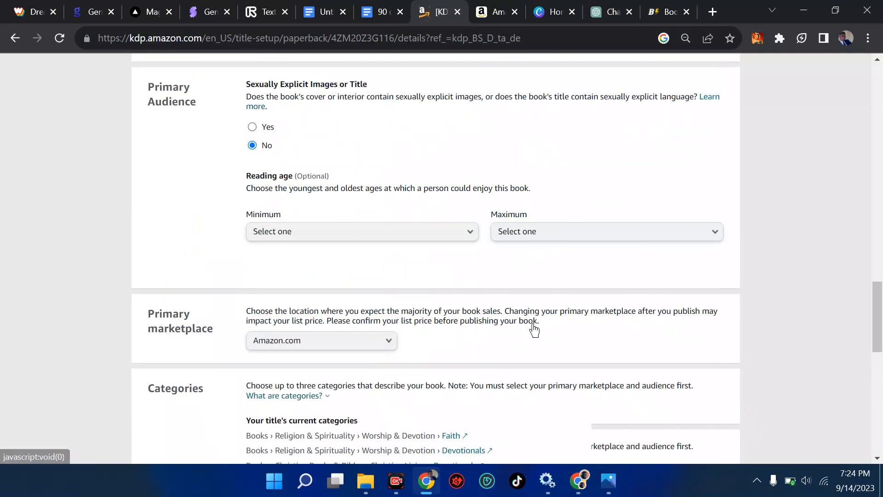
{"action": "scroll", "coordinate": [392, 208], "scroll_direction": "up", "scroll_amount": 15}
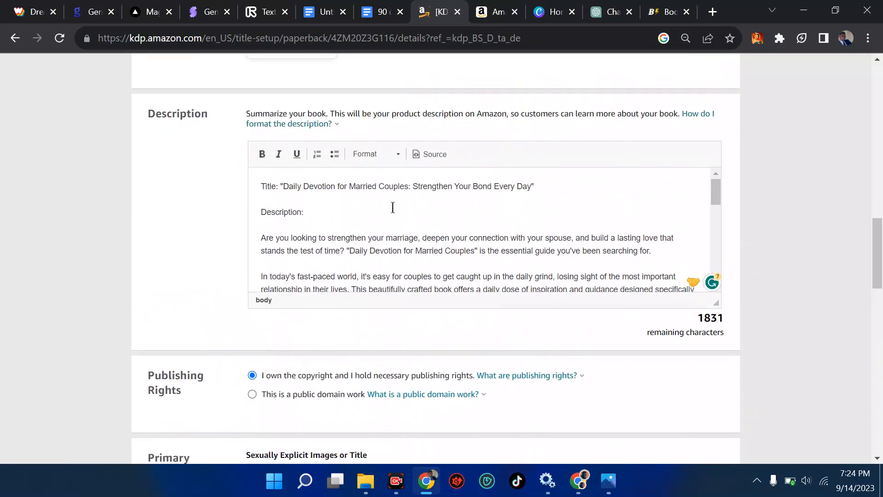
{"action": "scroll", "coordinate": [396, 212], "scroll_direction": "up", "scroll_amount": 6}
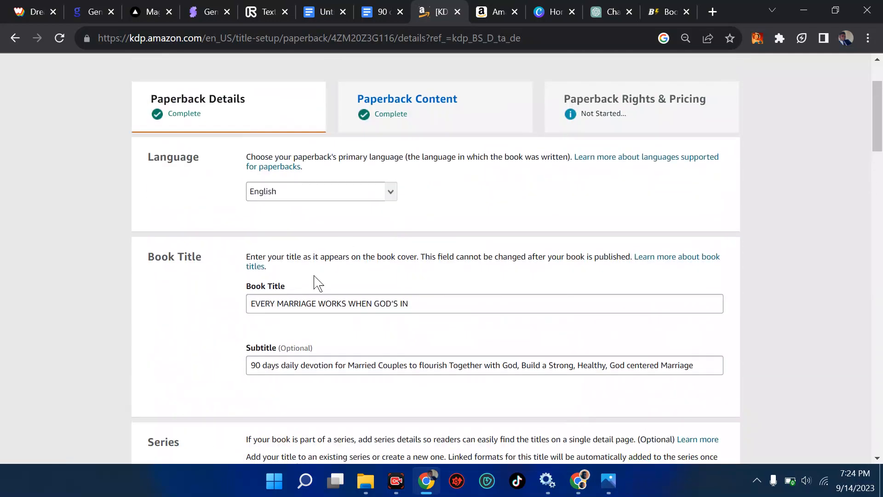
{"action": "left_click", "coordinate": [249, 305]}
{"action": "type", "text": "best s"}
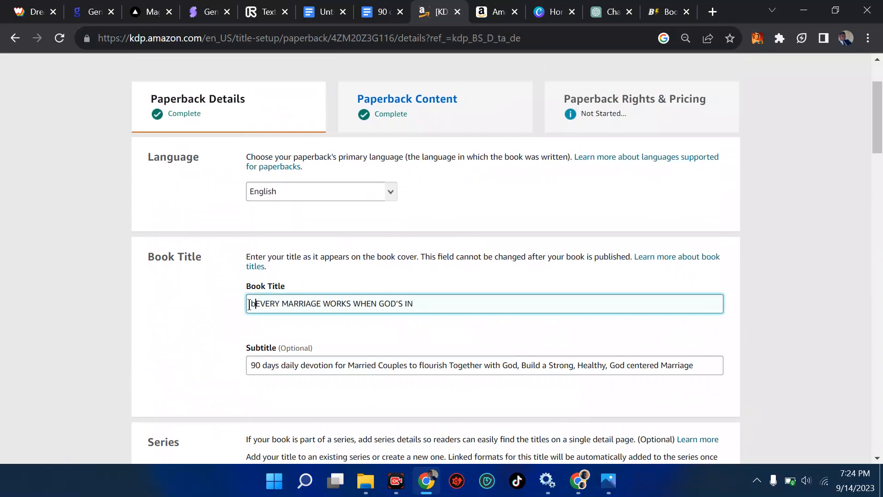
{"action": "key", "text": "BackSpace"}
{"action": "key", "text": "BackSpace"}
{"action": "key", "text": "BackSpace"}
{"action": "key", "text": "BackSpace"}
{"action": "key", "text": "BackSpace"}
{"action": "key", "text": "BackSpace"}
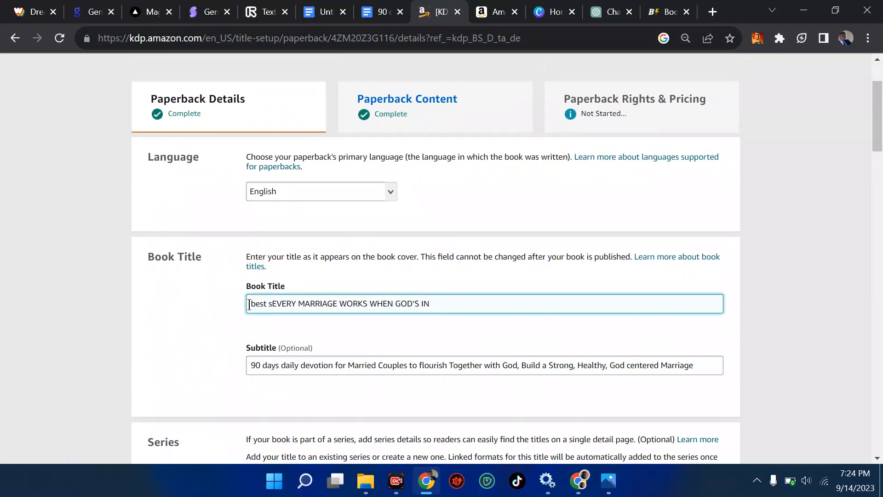
{"action": "type", "text": "addid"}
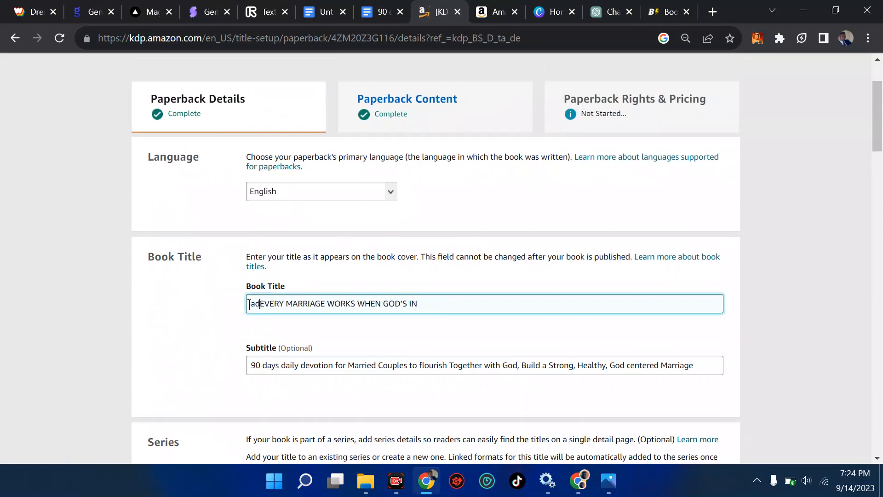
{"action": "key", "text": "BackSpace"}
{"action": "key", "text": "BackSpace"}
{"action": "key", "text": "BackSpace"}
{"action": "key", "text": "BackSpace"}
{"action": "key", "text": "BackSpace"}
{"action": "type", "text": "nike"}
{"action": "key", "text": "BackSpace"}
{"action": "key", "text": "BackSpace"}
{"action": "key", "text": "BackSpace"}
{"action": "key", "text": "BackSpace"}
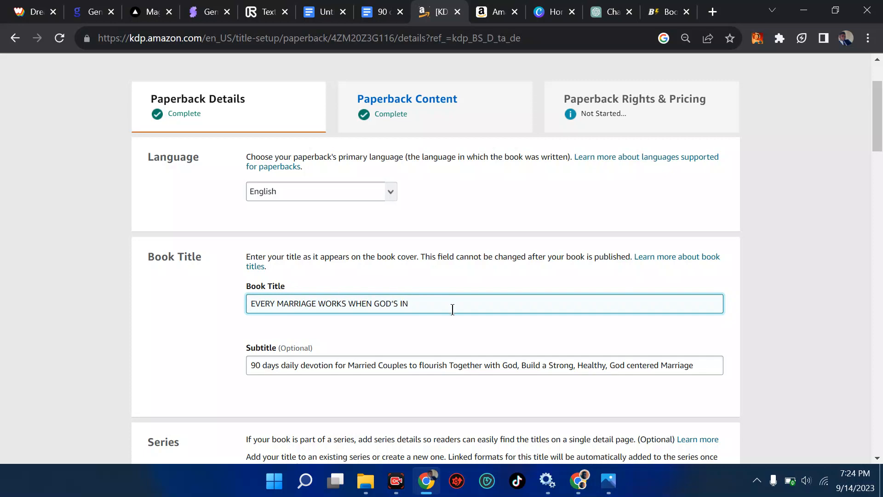
{"action": "scroll", "coordinate": [452, 309], "scroll_direction": "down", "scroll_amount": 10}
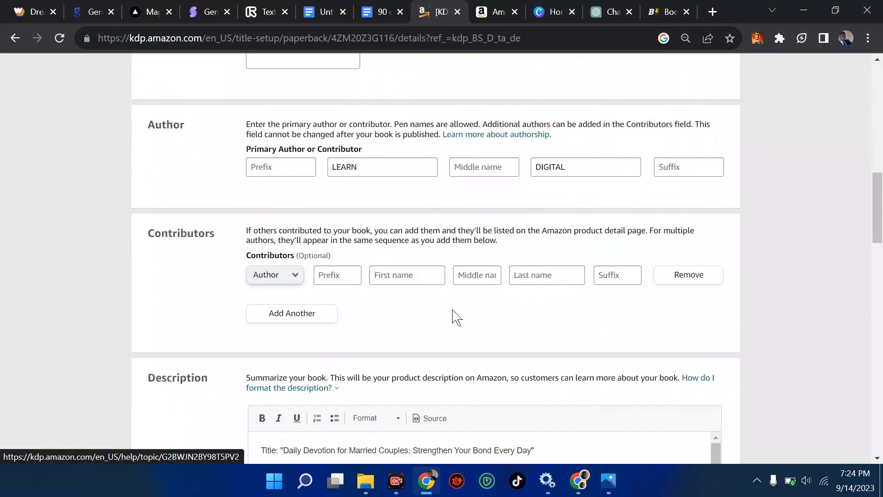
{"action": "left_click", "coordinate": [406, 260]}
{"action": "type", "text": "j"}
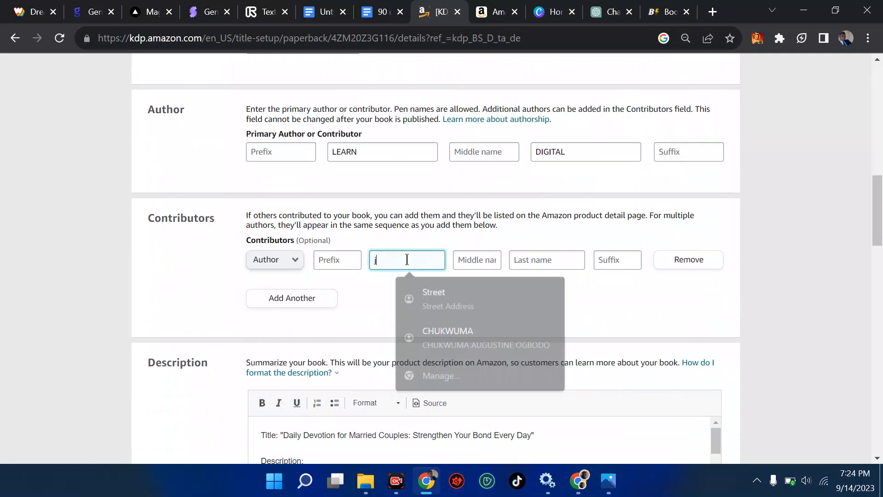
{"action": "type", "text": "el"}
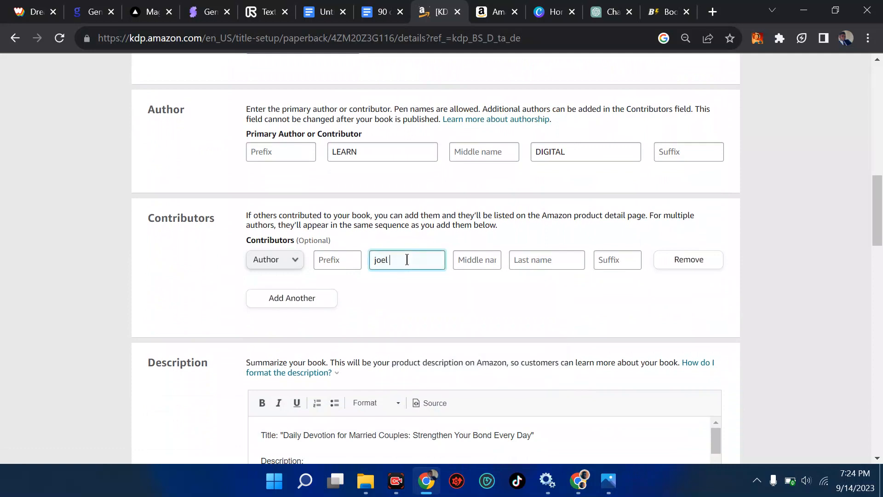
{"action": "key", "text": "BackSpace"}
{"action": "key", "text": "BackSpace"}
{"action": "type", "text": "td"}
{"action": "key", "text": "BackSpace"}
Step: Check the seven keyword entries, then save the paperback details and continue to the content page
{"action": "scroll", "coordinate": [407, 260], "scroll_direction": "down", "scroll_amount": 15}
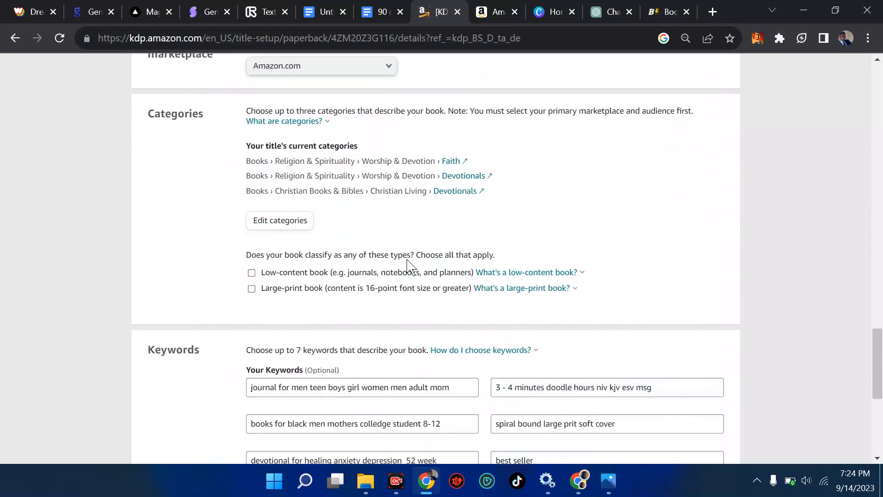
{"action": "scroll", "coordinate": [406, 264], "scroll_direction": "down", "scroll_amount": 6}
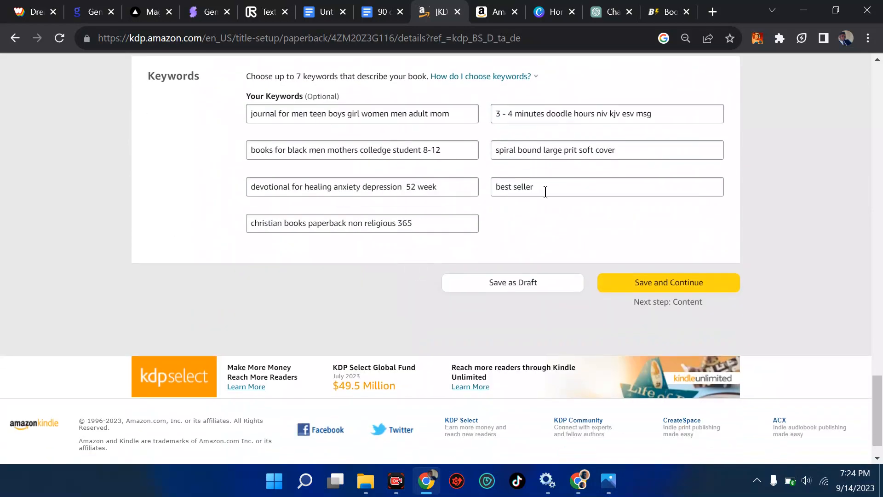
{"action": "left_click", "coordinate": [546, 191]}
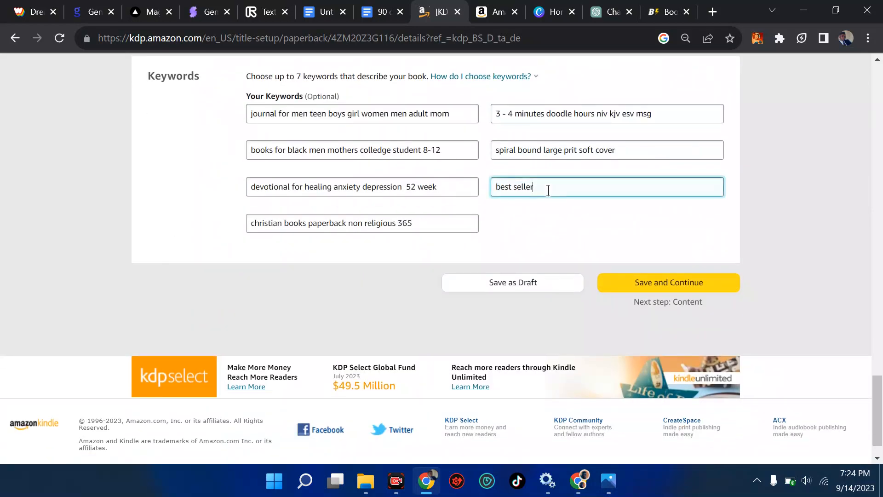
{"action": "left_click", "coordinate": [644, 282]}
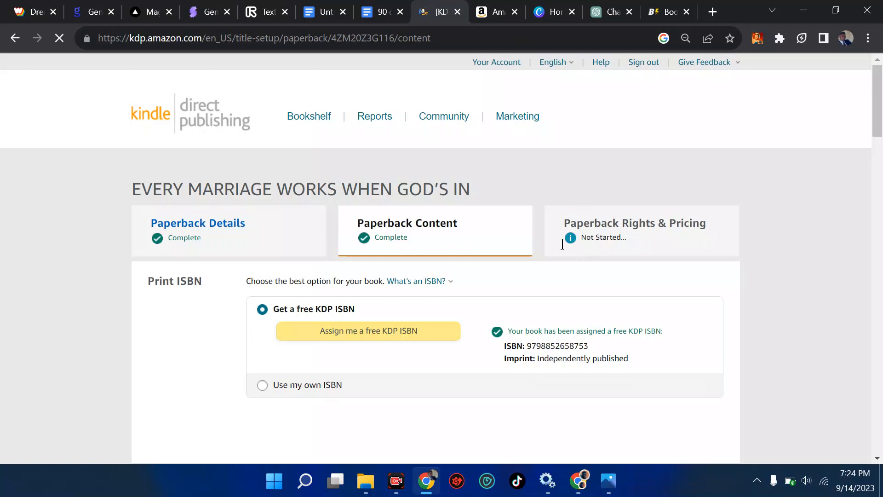
Step: Review the ISBN, ink and paper, and trim size options, and set the bleed setting to Bleed (PDF only)
{"action": "scroll", "coordinate": [467, 293], "scroll_direction": "down", "scroll_amount": 2}
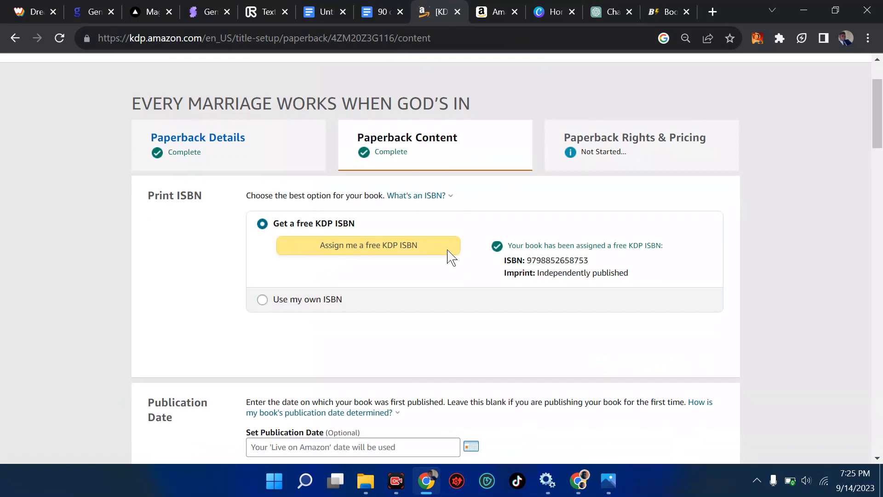
{"action": "scroll", "coordinate": [423, 251], "scroll_direction": "down", "scroll_amount": 2}
{"action": "scroll", "coordinate": [423, 251], "scroll_direction": "down", "scroll_amount": 6}
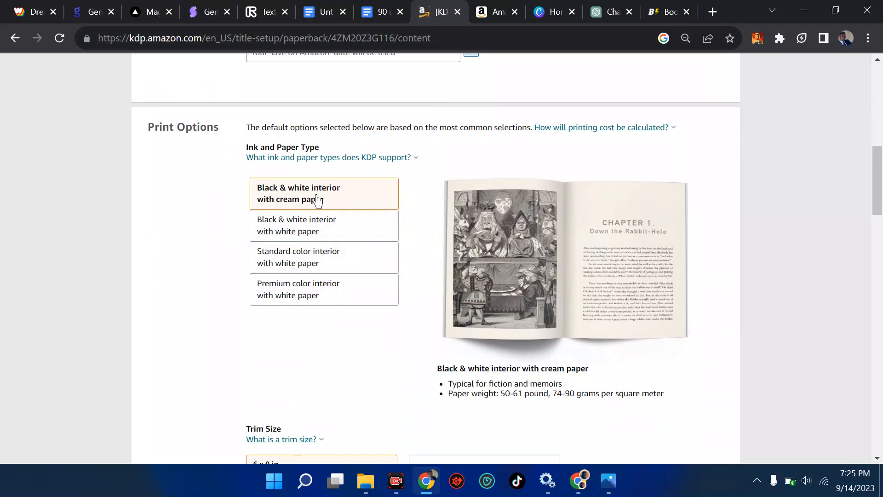
{"action": "scroll", "coordinate": [316, 198], "scroll_direction": "down", "scroll_amount": 3}
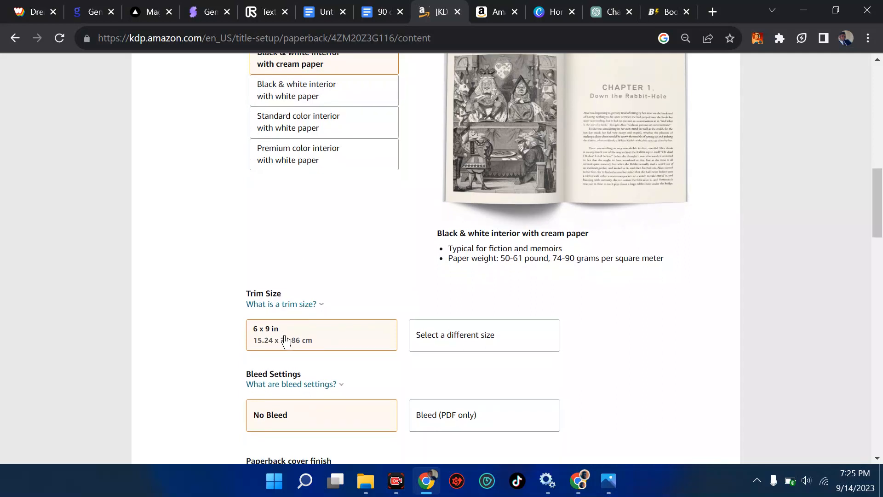
{"action": "scroll", "coordinate": [285, 341], "scroll_direction": "down", "scroll_amount": 1}
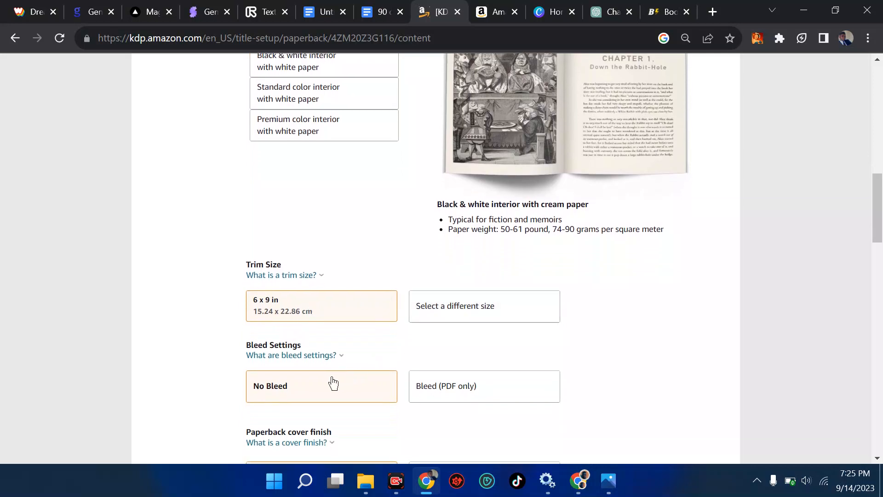
{"action": "left_click", "coordinate": [415, 393]}
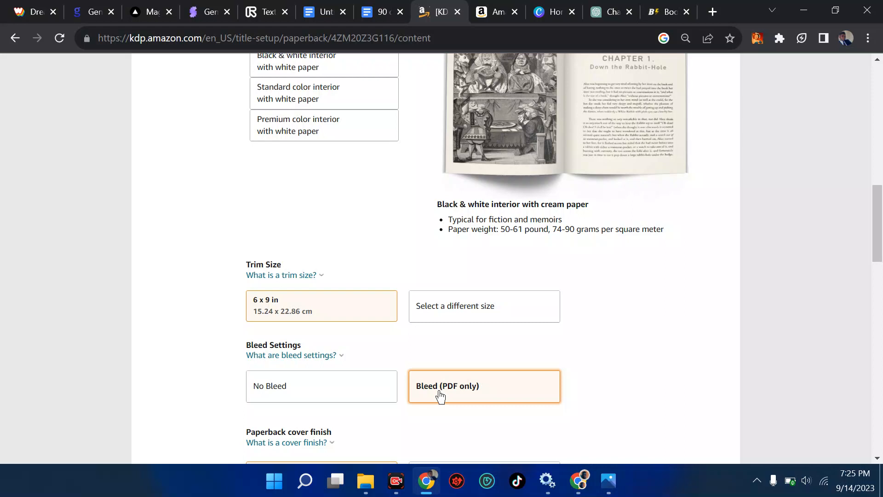
Step: Switch to the 90 days devotion document in Google Docs and look through its cover image and illustrated interior pages
{"action": "left_click", "coordinate": [378, 11]}
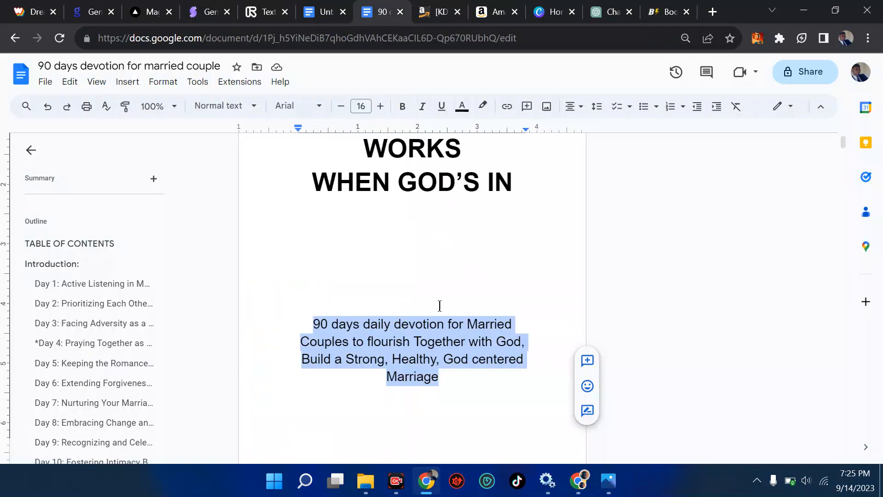
{"action": "scroll", "coordinate": [439, 305], "scroll_direction": "down", "scroll_amount": 2}
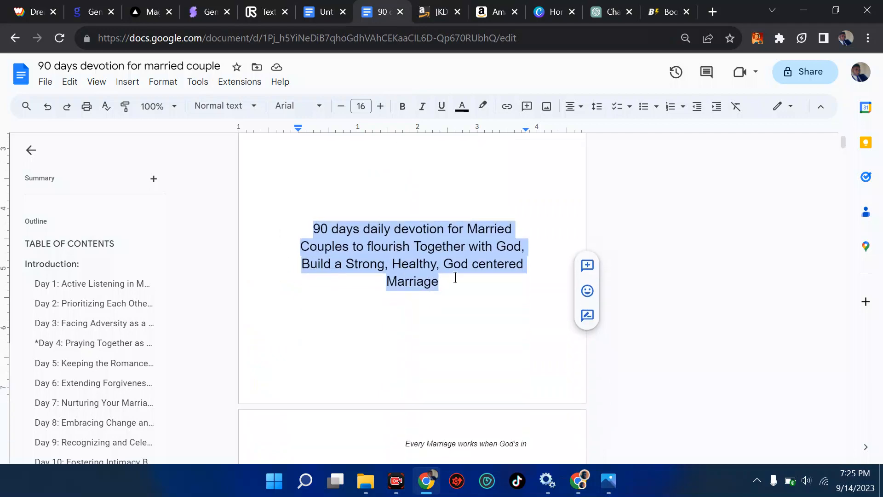
{"action": "scroll", "coordinate": [455, 277], "scroll_direction": "down", "scroll_amount": 7}
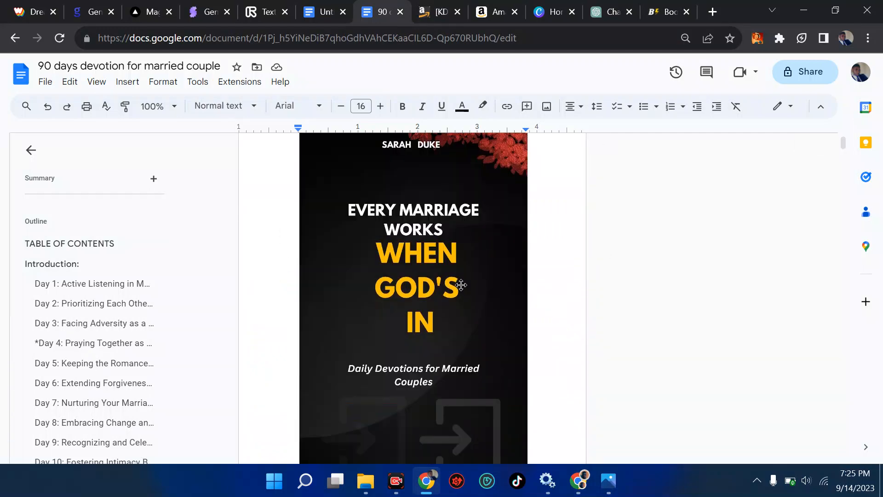
{"action": "scroll", "coordinate": [461, 285], "scroll_direction": "down", "scroll_amount": 8}
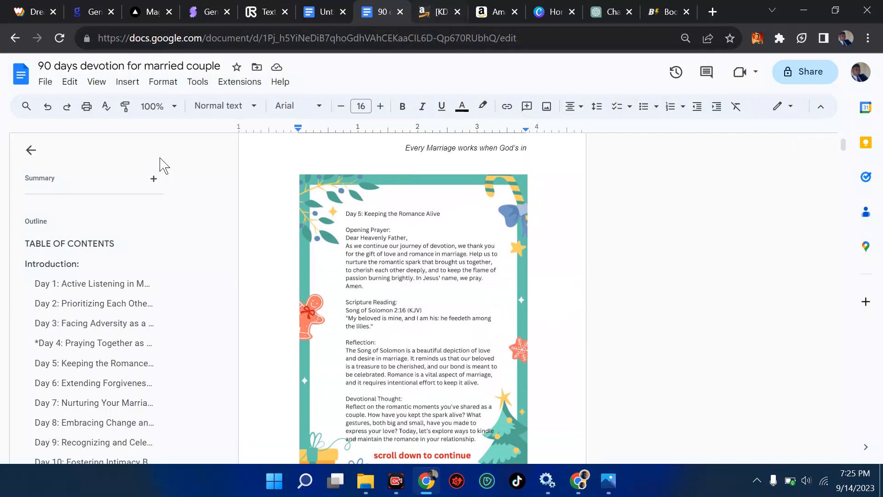
Step: Return to the KDP paperback content, review the manuscript and cover uploads, and answer Yes to using AI tools
{"action": "left_click", "coordinate": [427, 15]}
{"action": "scroll", "coordinate": [408, 242], "scroll_direction": "down", "scroll_amount": 4}
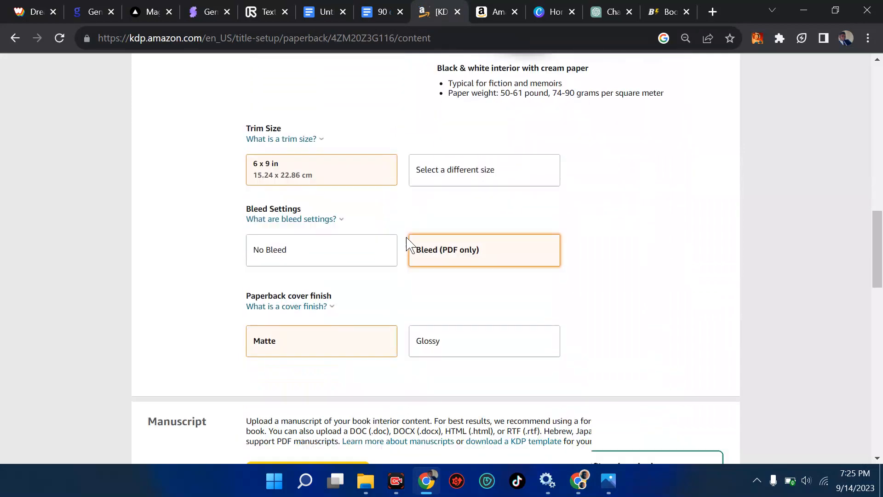
{"action": "scroll", "coordinate": [299, 297], "scroll_direction": "down", "scroll_amount": 4}
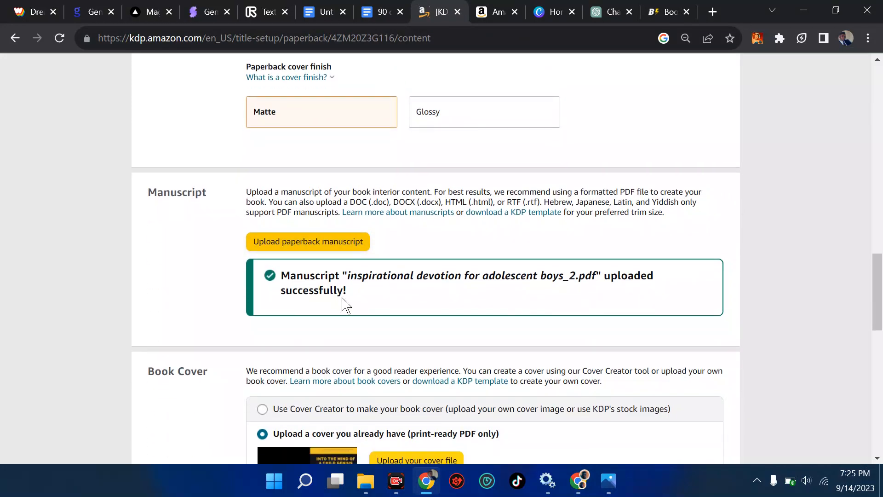
{"action": "scroll", "coordinate": [408, 298], "scroll_direction": "down", "scroll_amount": 5}
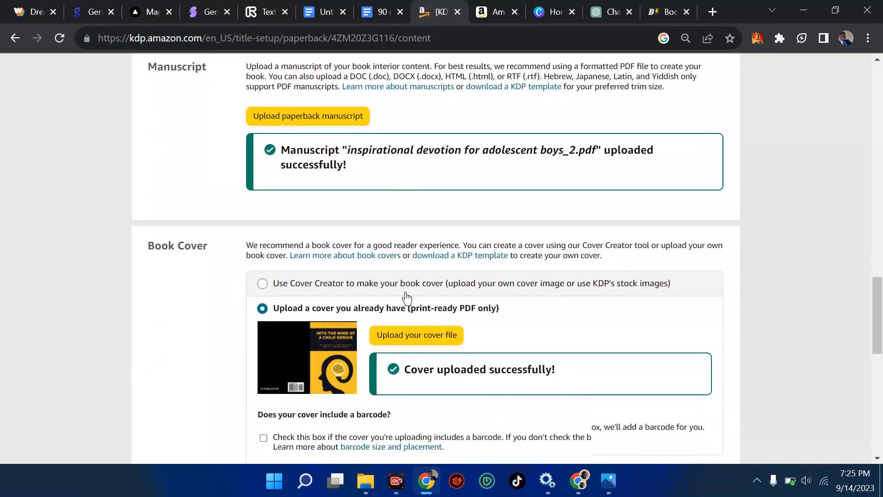
{"action": "scroll", "coordinate": [408, 298], "scroll_direction": "down", "scroll_amount": 4}
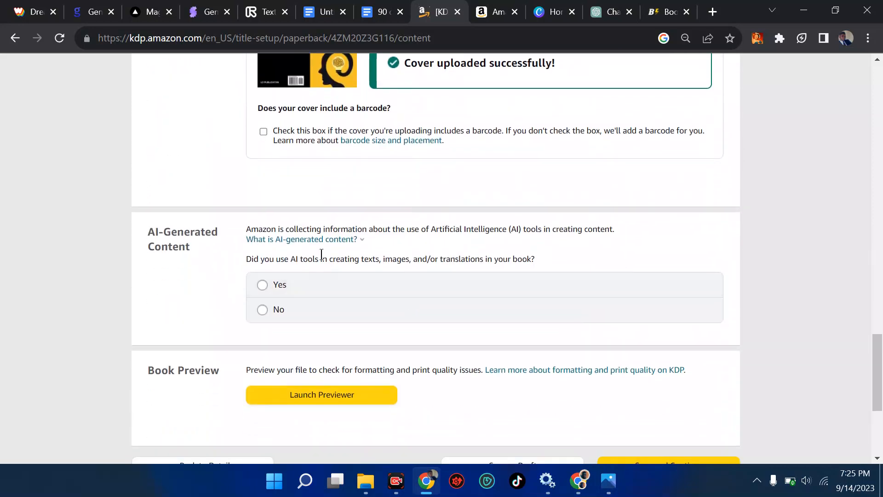
{"action": "mouse_move", "coordinate": [576, 486]}
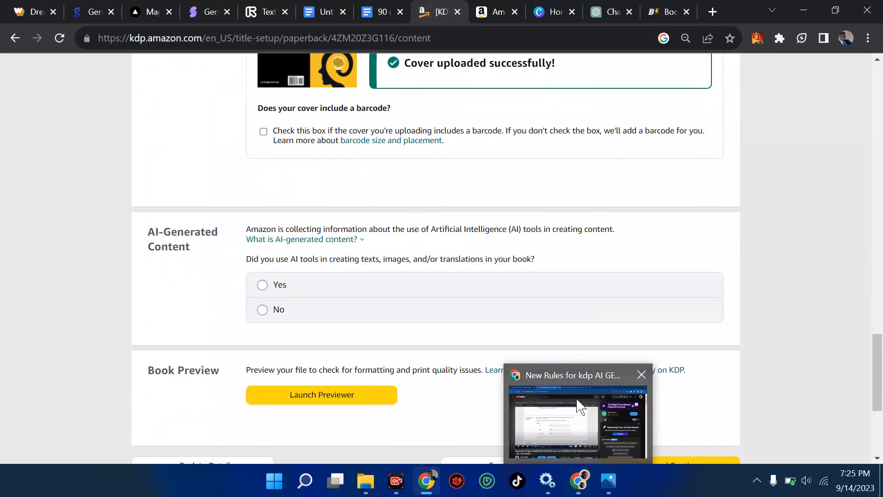
{"action": "mouse_move", "coordinate": [578, 406]}
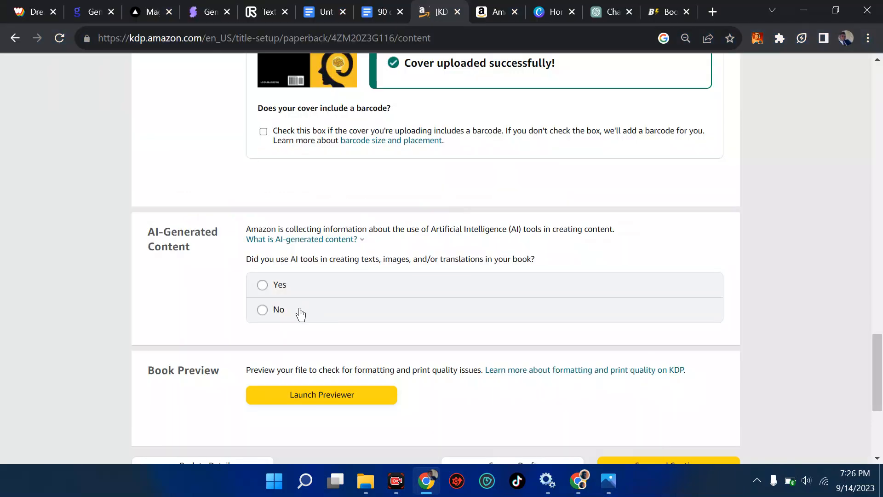
{"action": "left_click", "coordinate": [263, 286]}
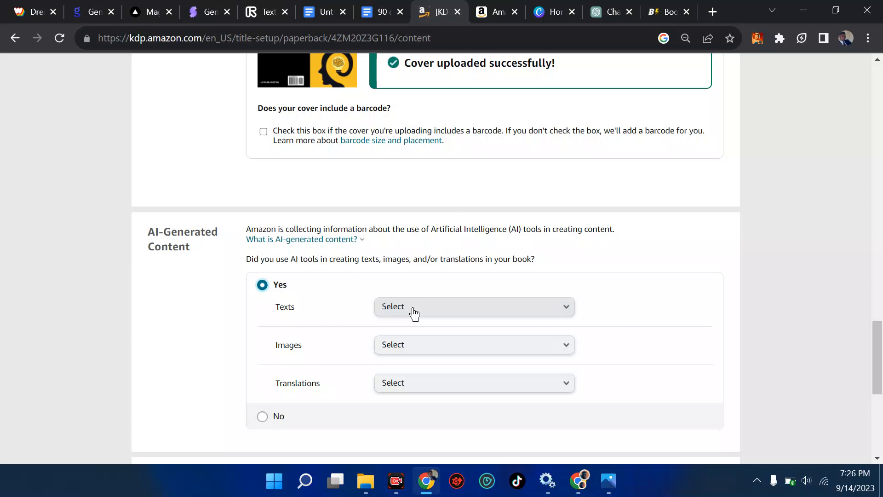
Step: Declare the AI-generated texts as "Some sections, with extensive editing" and enter "chatgbt" as the tool used
{"action": "scroll", "coordinate": [414, 312], "scroll_direction": "down", "scroll_amount": 1}
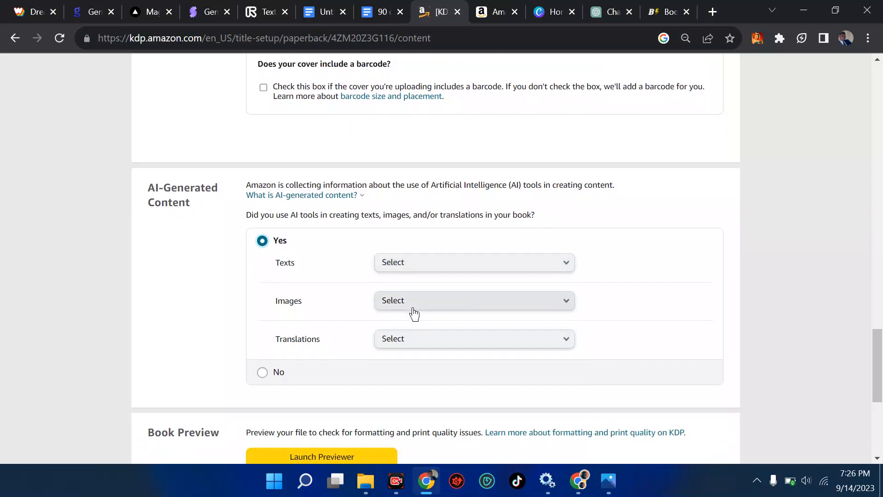
{"action": "left_click", "coordinate": [404, 272]}
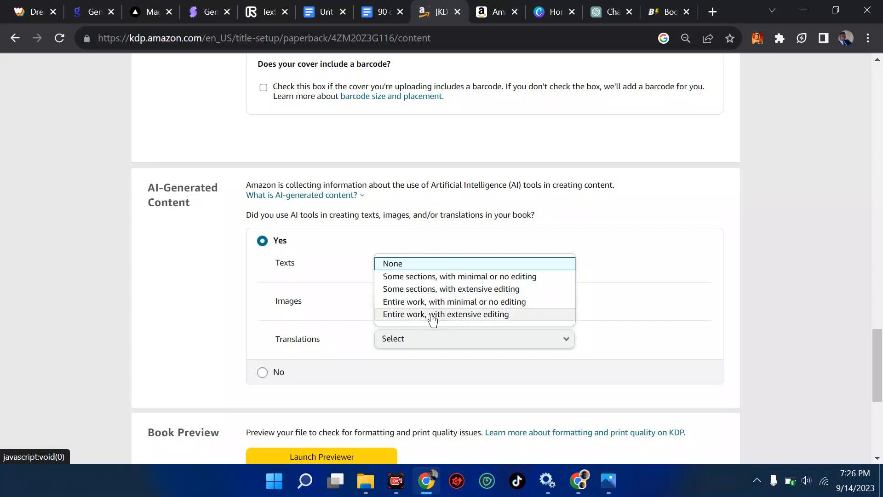
{"action": "left_click", "coordinate": [429, 288]}
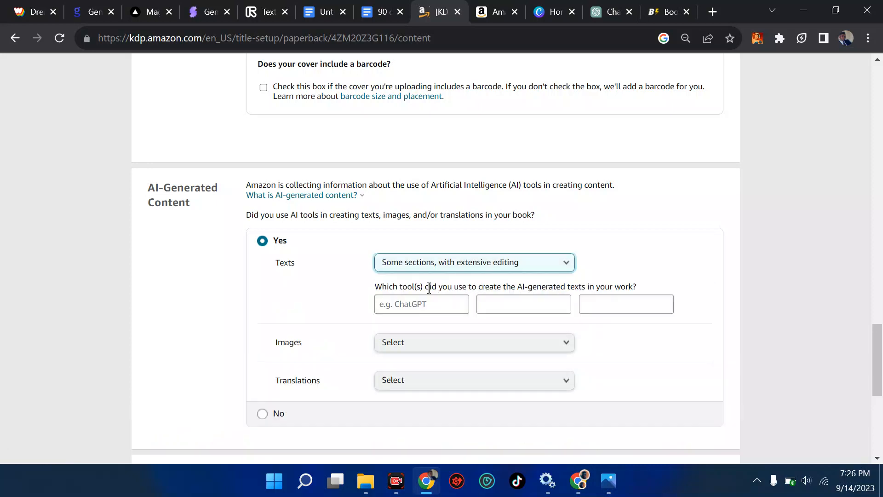
{"action": "left_click", "coordinate": [424, 303]}
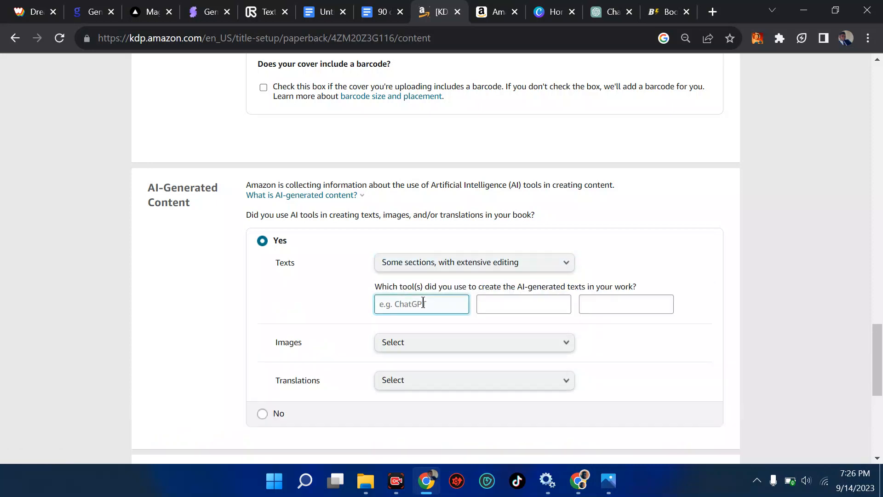
{"action": "type", "text": "chatgbt"}
Step: Set both the AI-generated images and the translations to None
{"action": "scroll", "coordinate": [419, 321], "scroll_direction": "down", "scroll_amount": 1}
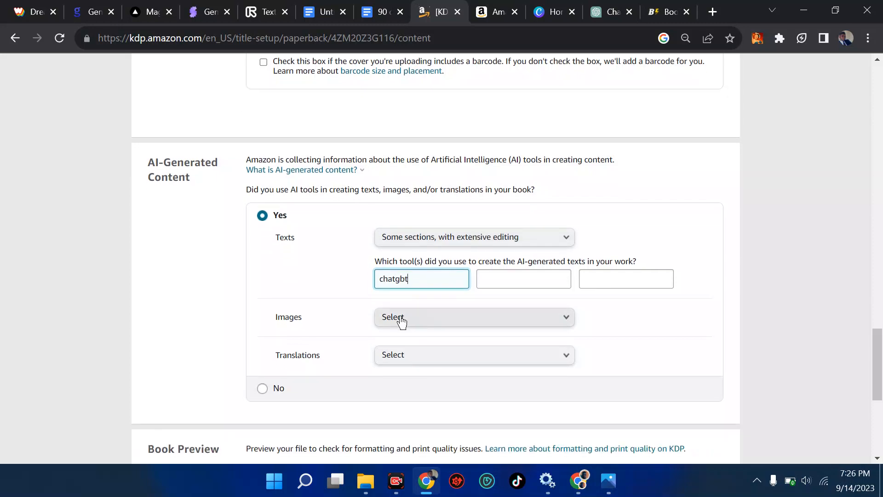
{"action": "scroll", "coordinate": [401, 320], "scroll_direction": "down", "scroll_amount": 1}
{"action": "left_click", "coordinate": [402, 291]}
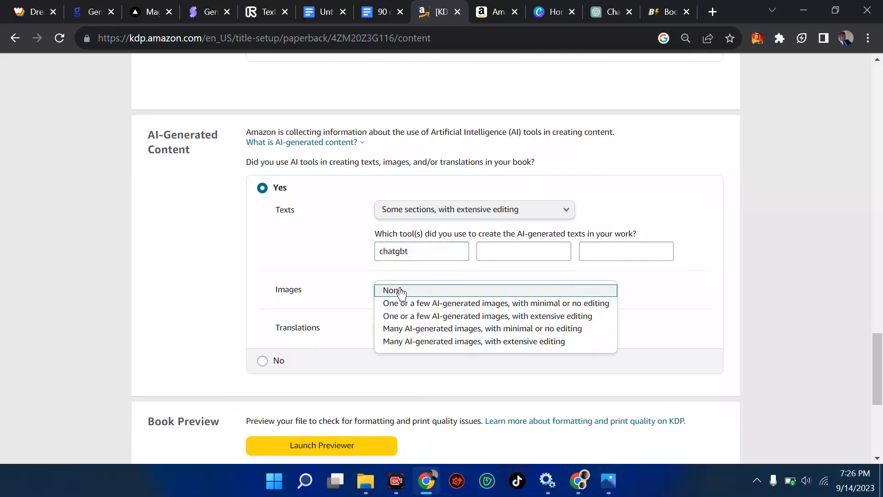
{"action": "left_click", "coordinate": [416, 290]}
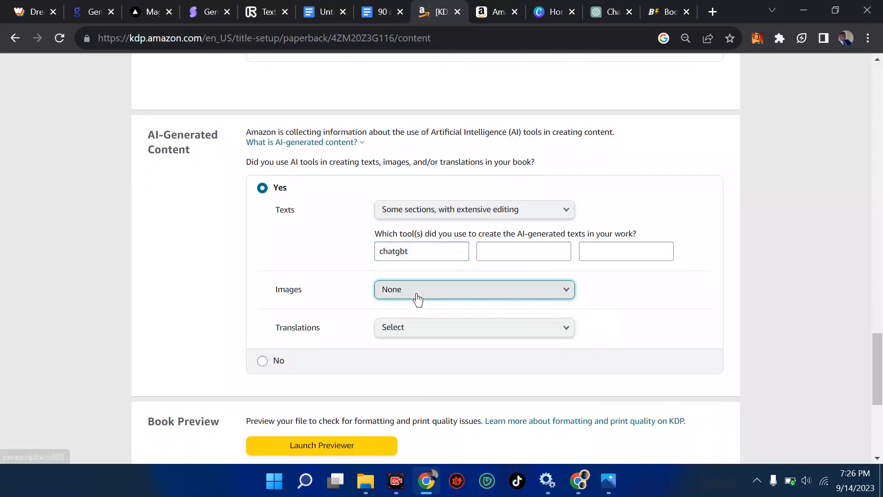
{"action": "left_click", "coordinate": [397, 331]}
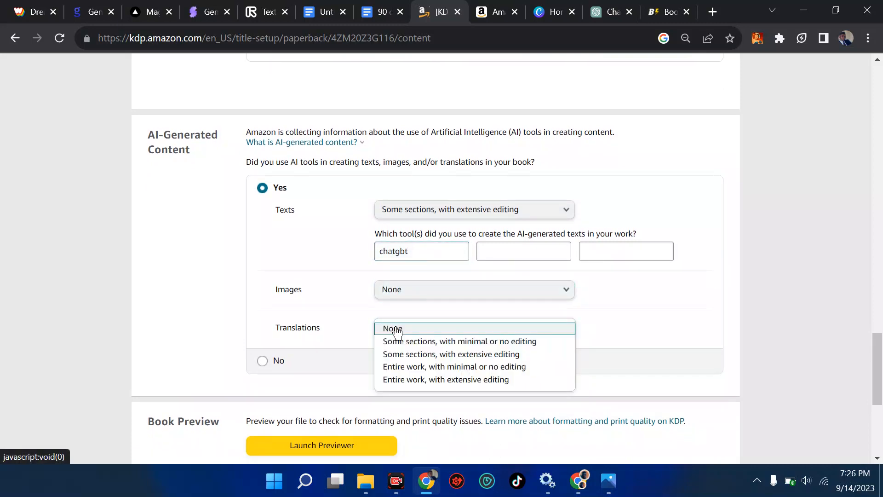
{"action": "left_click", "coordinate": [397, 329]}
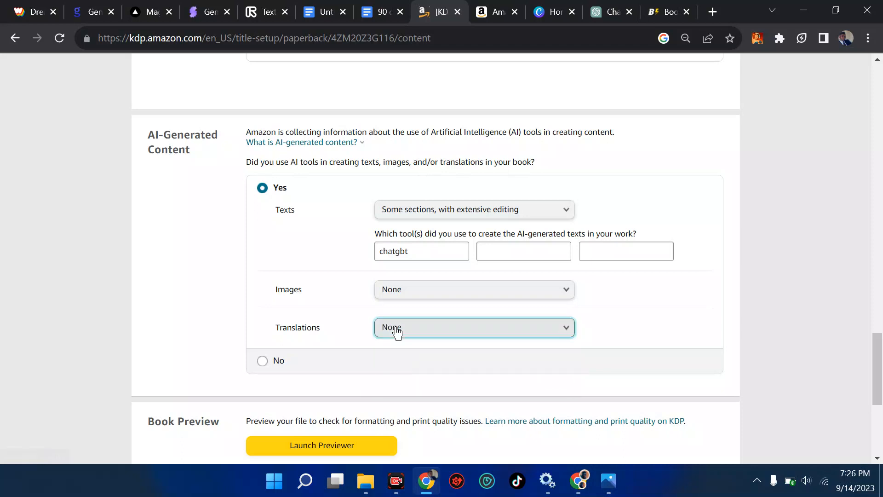
Step: Launch the print previewer for the book and inspect the cover against its guide lines
{"action": "scroll", "coordinate": [396, 331], "scroll_direction": "down", "scroll_amount": 2}
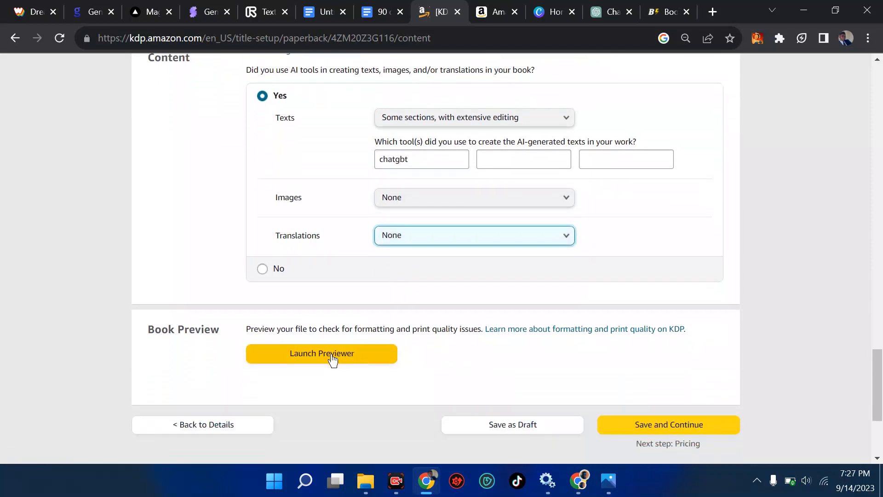
{"action": "left_click", "coordinate": [331, 355]}
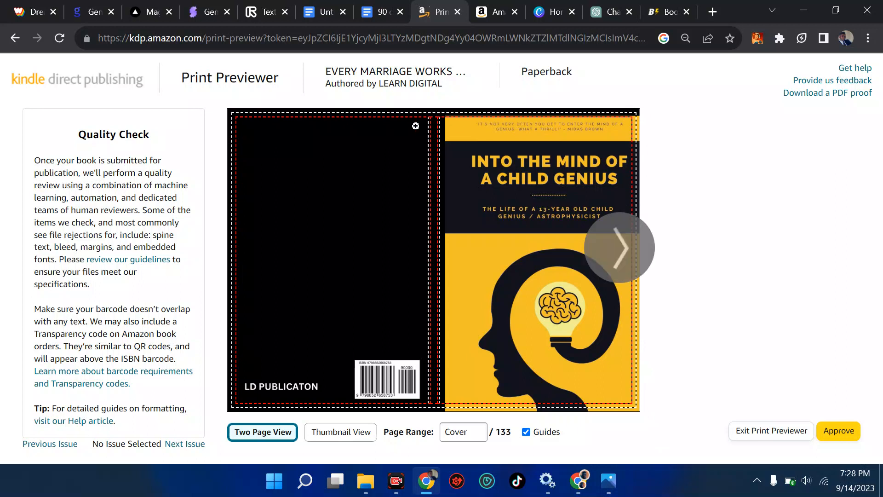
{"action": "mouse_move", "coordinate": [334, 404]}
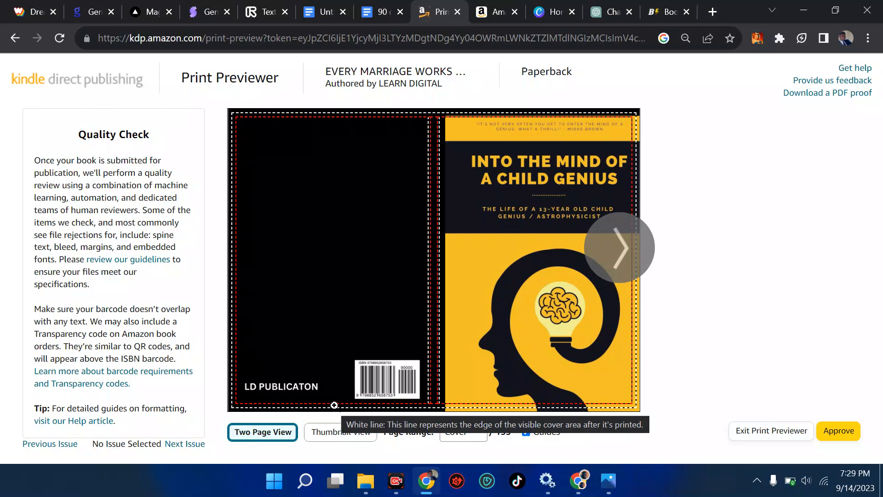
Step: Consult the YouTube video on adding 0.125" (3.2mm) to the book page width and height, returning to the print previewer
{"action": "mouse_move", "coordinate": [578, 480]}
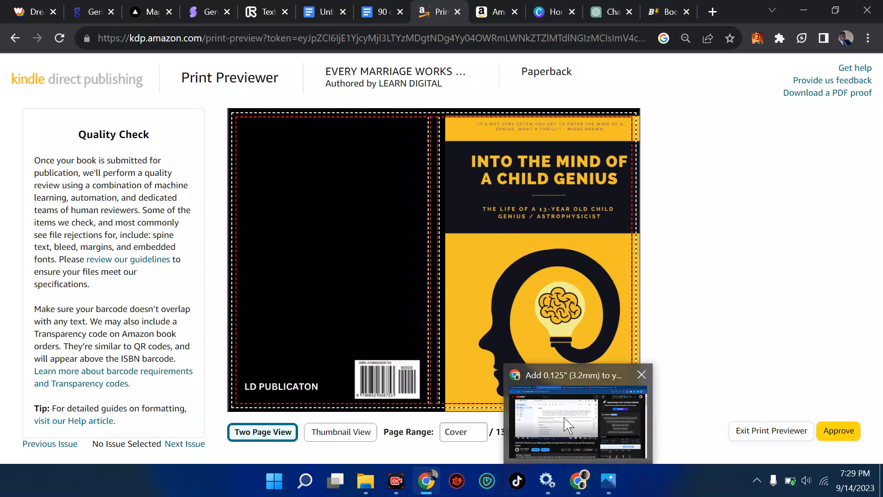
{"action": "left_click", "coordinate": [566, 419]}
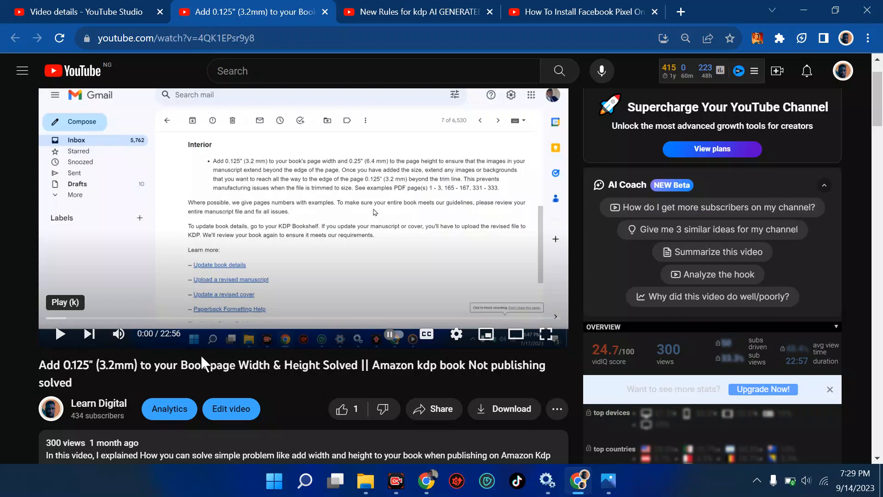
{"action": "mouse_move", "coordinate": [426, 480]}
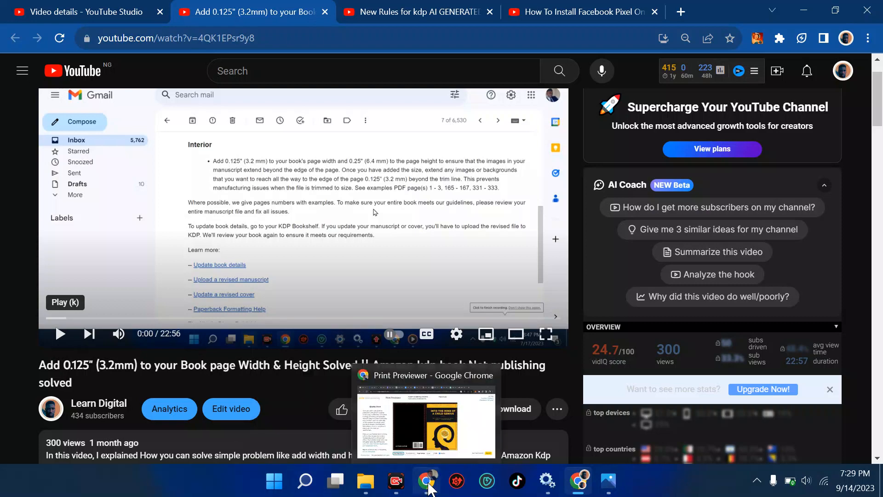
{"action": "left_click", "coordinate": [417, 405]}
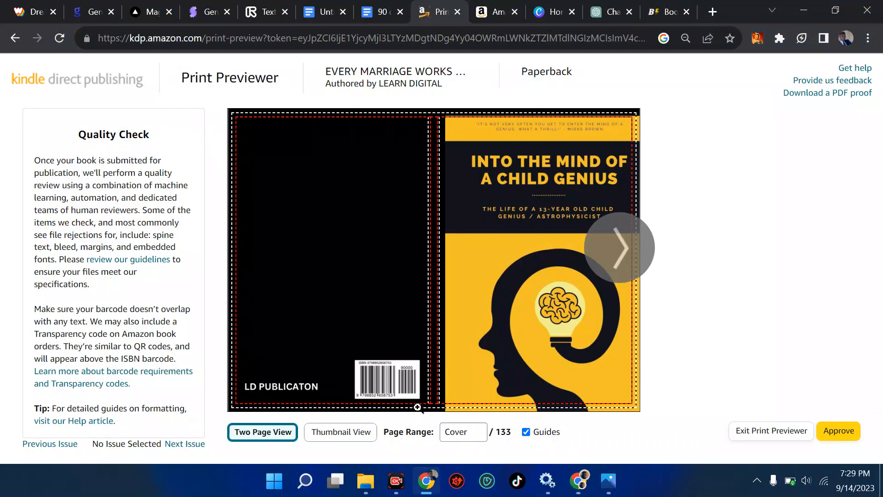
Step: Approve the print preview, and save the paperback content to continue to pricing
{"action": "left_click", "coordinate": [844, 441]}
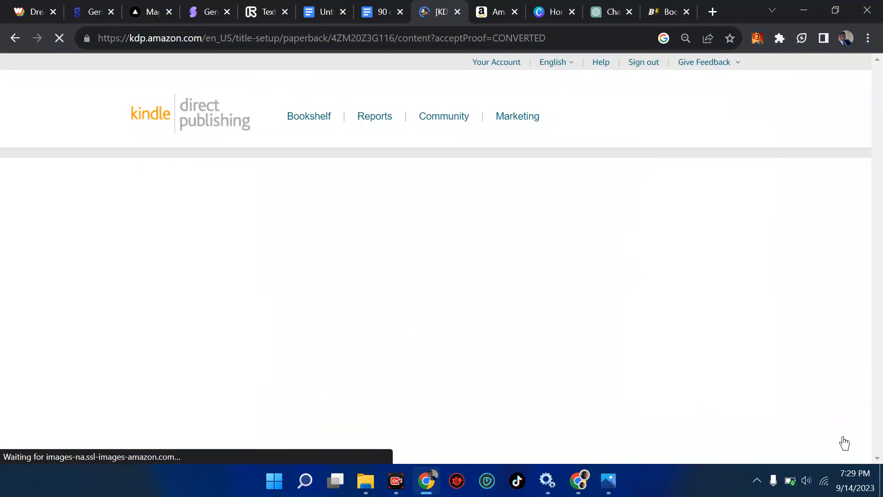
{"action": "scroll", "coordinate": [775, 375], "scroll_direction": "down", "scroll_amount": 4}
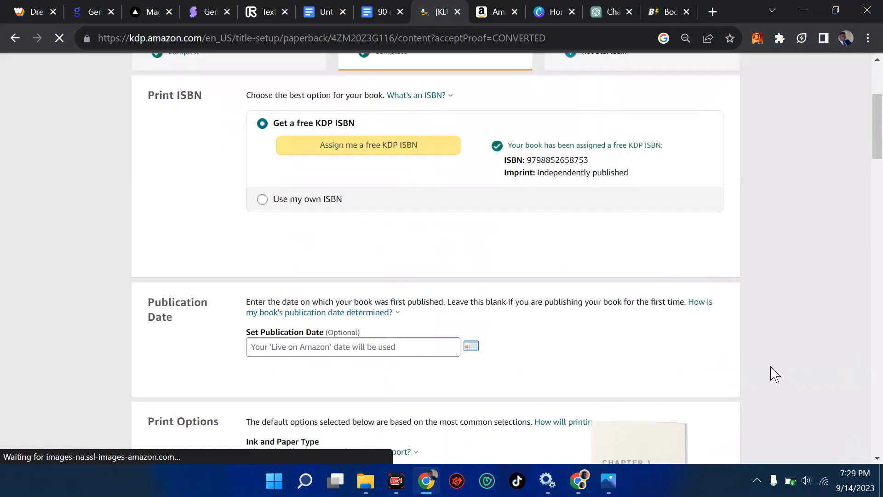
{"action": "scroll", "coordinate": [775, 375], "scroll_direction": "down", "scroll_amount": 20}
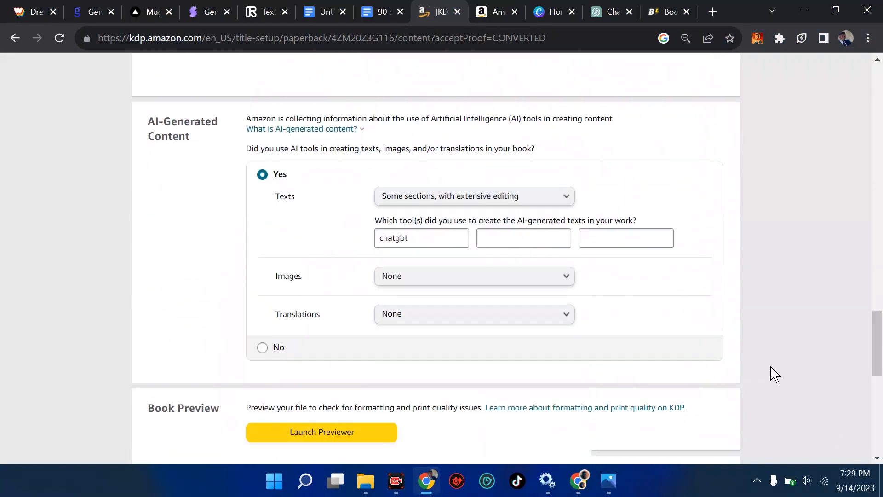
{"action": "scroll", "coordinate": [775, 374], "scroll_direction": "down", "scroll_amount": 9}
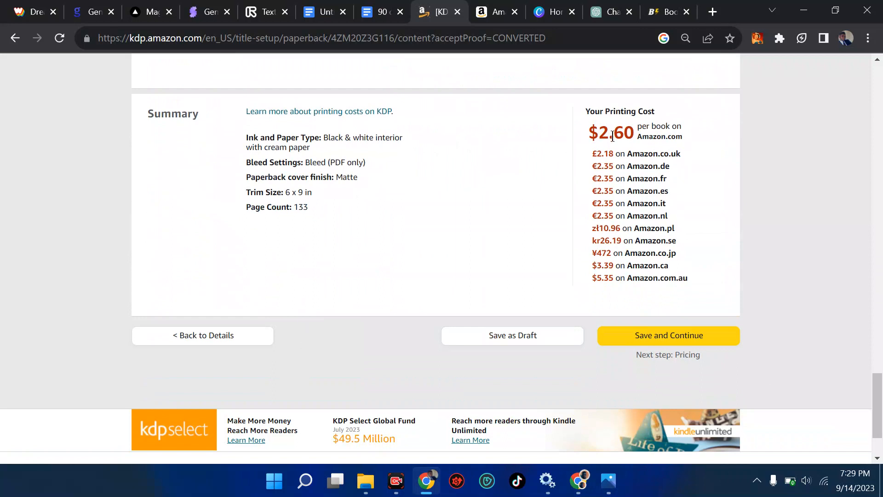
{"action": "left_click_drag", "start_coordinate": [600, 133], "coordinate": [624, 133]}
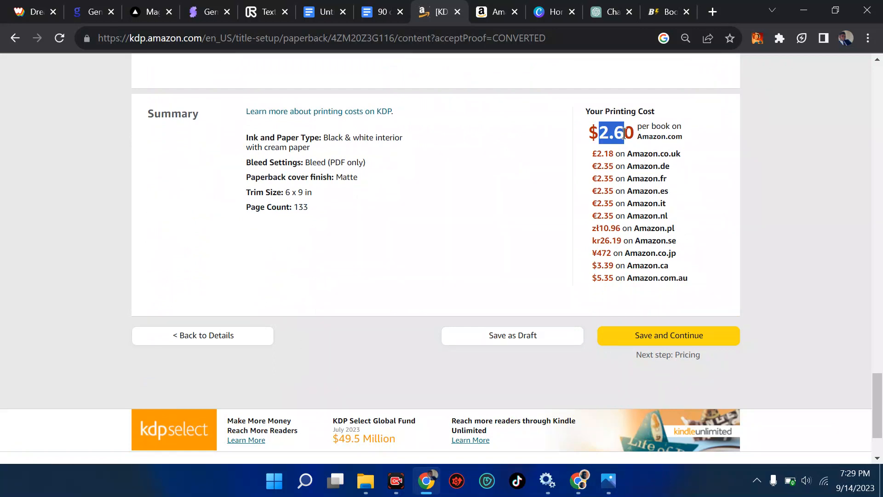
{"action": "left_click", "coordinate": [641, 336]}
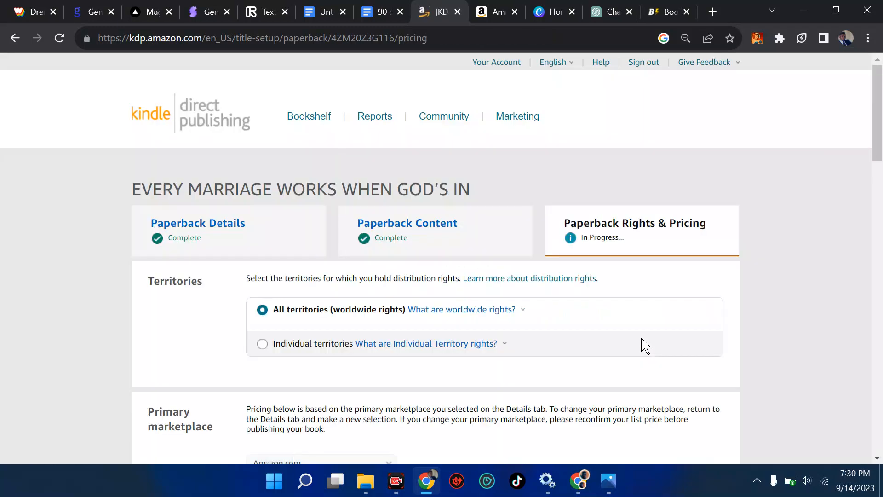
Step: Enable Expanded Distribution for the paperback and set its Amazon.com list price to $7
{"action": "scroll", "coordinate": [646, 345], "scroll_direction": "down", "scroll_amount": 8}
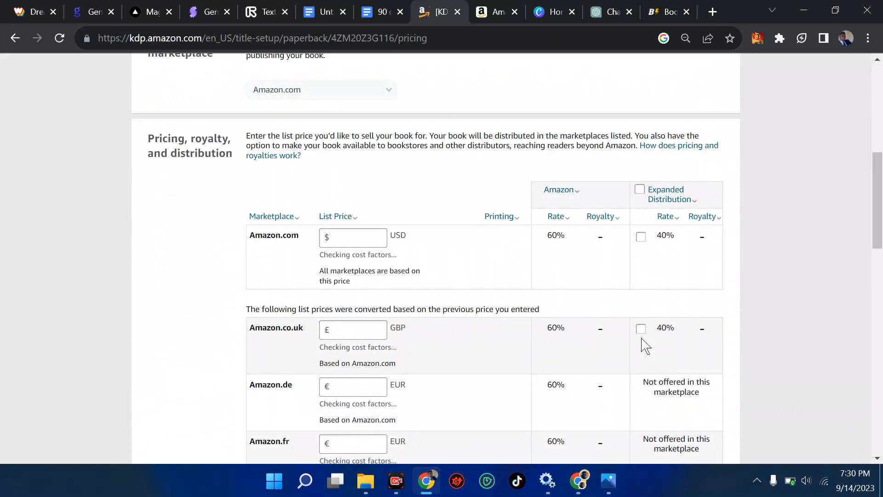
{"action": "left_click", "coordinate": [640, 203]}
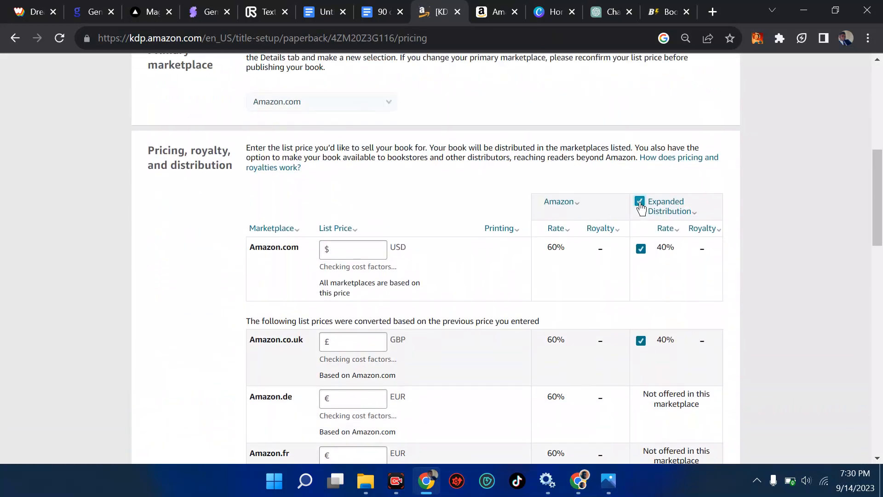
{"action": "left_click", "coordinate": [363, 248]}
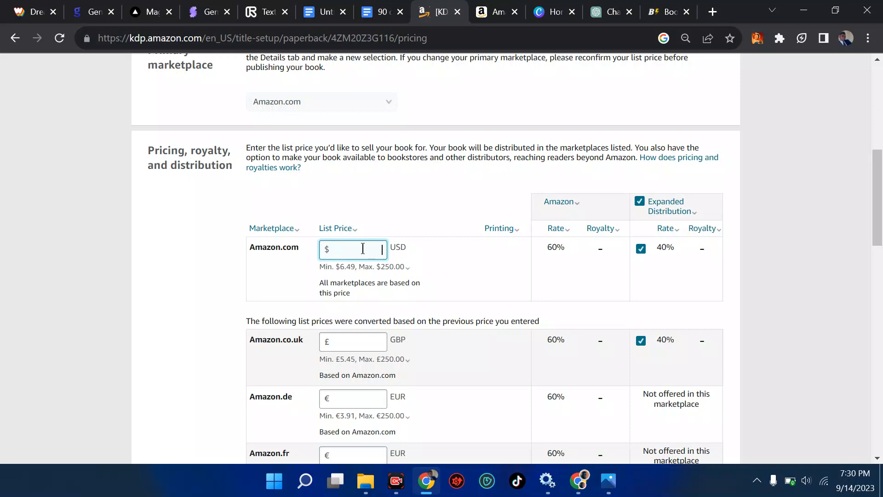
{"action": "left_click", "coordinate": [349, 267]}
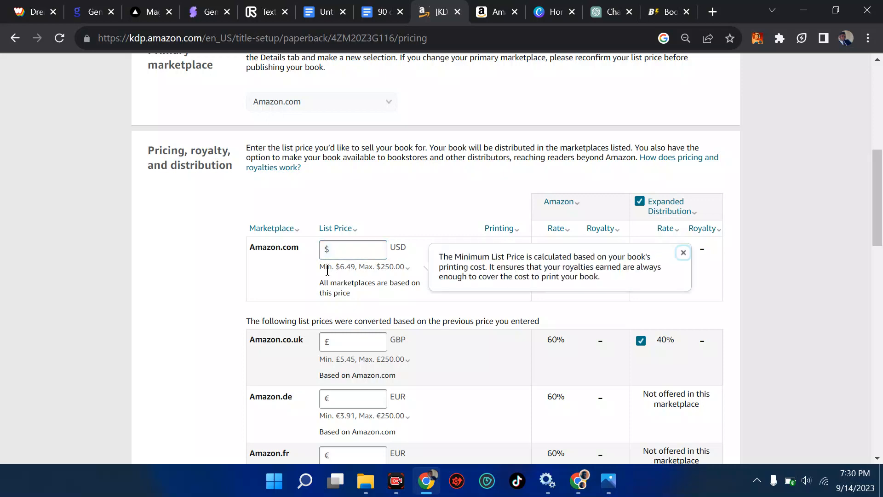
{"action": "left_click", "coordinate": [352, 251]}
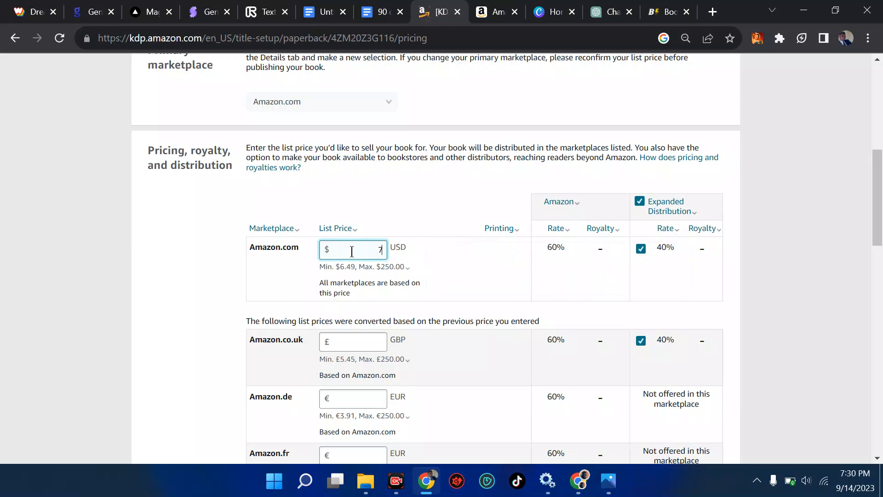
{"action": "type", "text": "7"}
{"action": "left_click", "coordinate": [488, 257]}
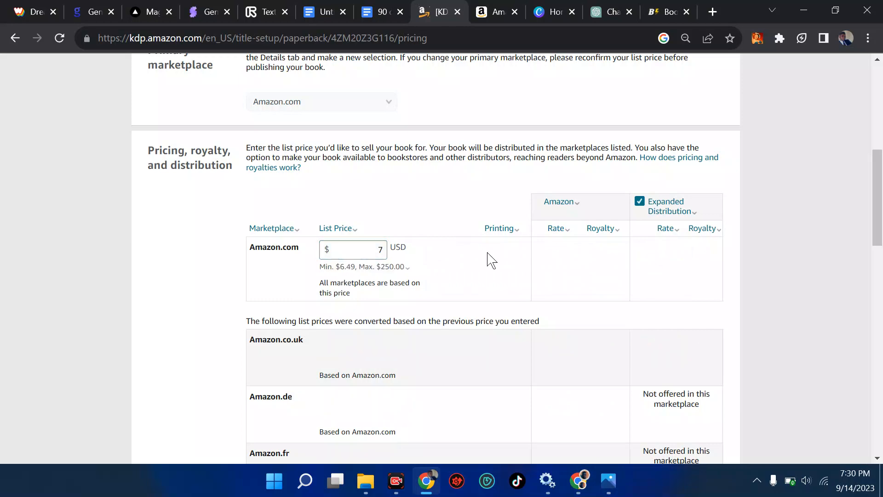
Step: Browse the Amazon search results for devotion to compare the prices of similar books
{"action": "left_click", "coordinate": [479, 10]}
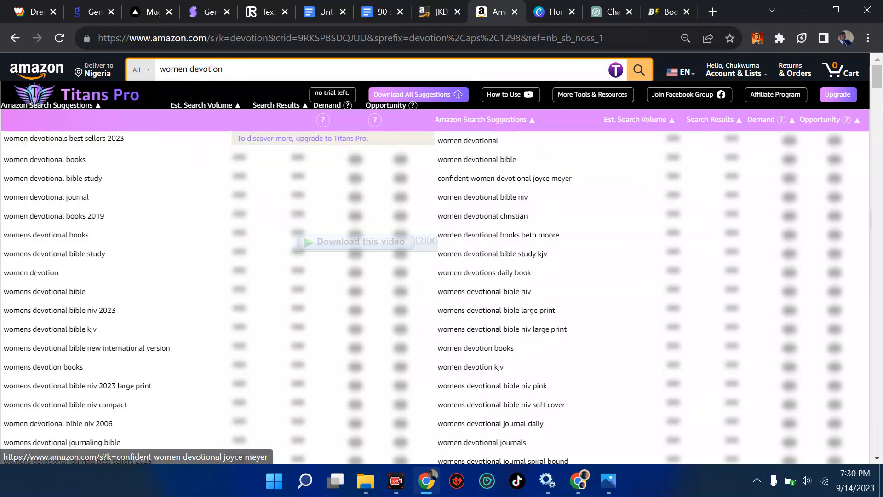
{"action": "left_click_drag", "start_coordinate": [881, 81], "coordinate": [882, 102]}
{"action": "scroll", "coordinate": [430, 98], "scroll_direction": "down", "scroll_amount": 6}
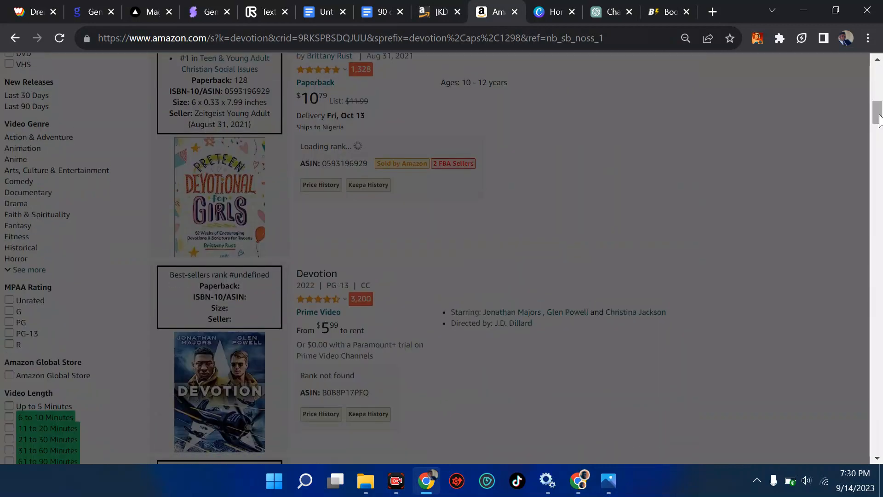
{"action": "scroll", "coordinate": [320, 327], "scroll_direction": "down", "scroll_amount": 3}
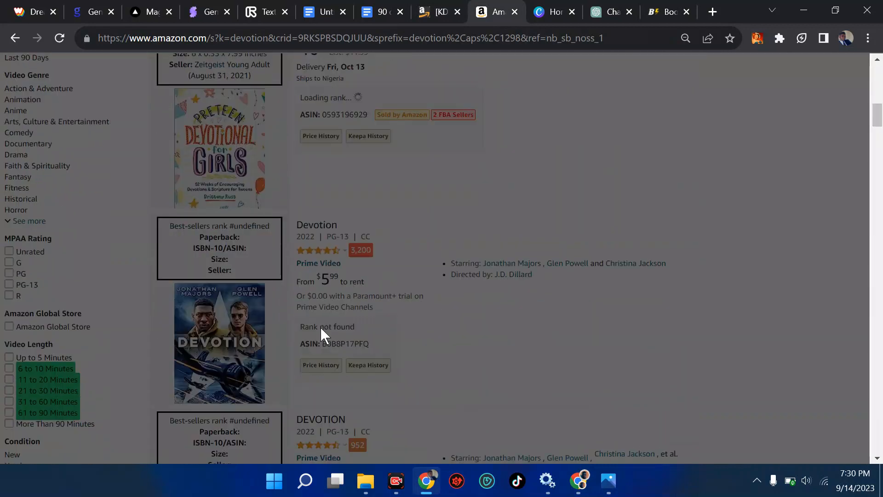
{"action": "scroll", "coordinate": [347, 283], "scroll_direction": "down", "scroll_amount": 6}
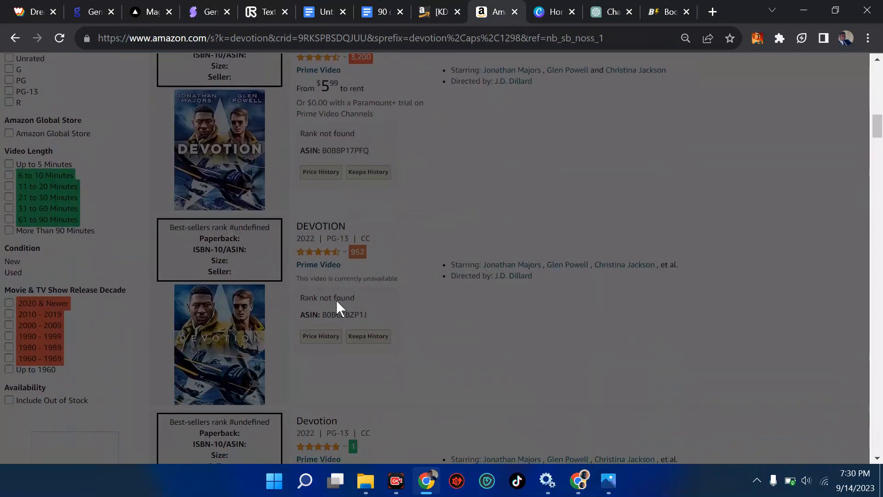
{"action": "scroll", "coordinate": [348, 224], "scroll_direction": "down", "scroll_amount": 4}
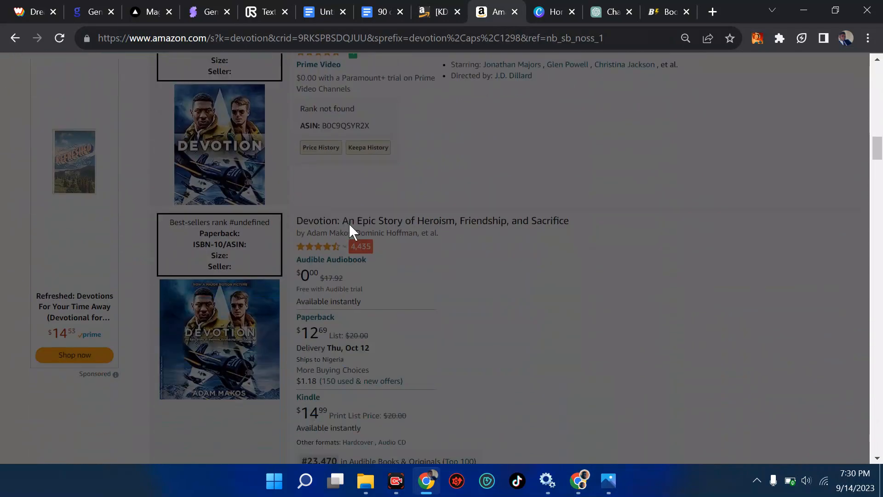
{"action": "scroll", "coordinate": [303, 297], "scroll_direction": "down", "scroll_amount": 5}
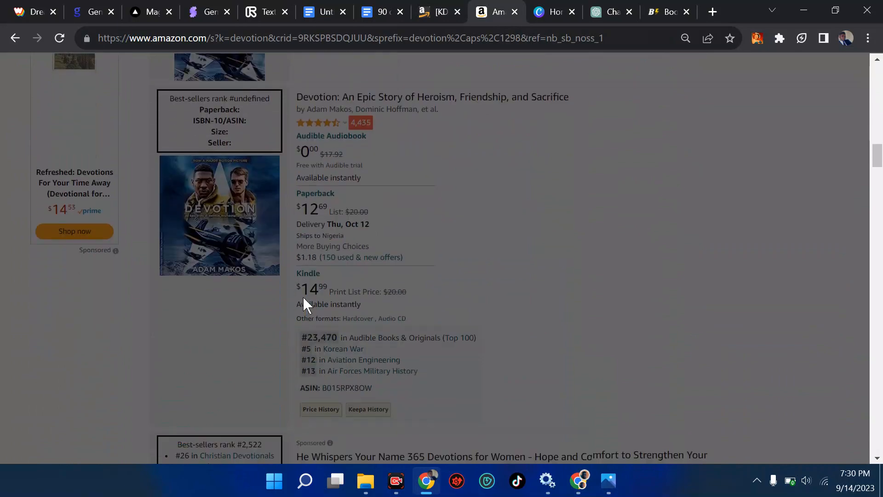
{"action": "scroll", "coordinate": [313, 291], "scroll_direction": "down", "scroll_amount": 1}
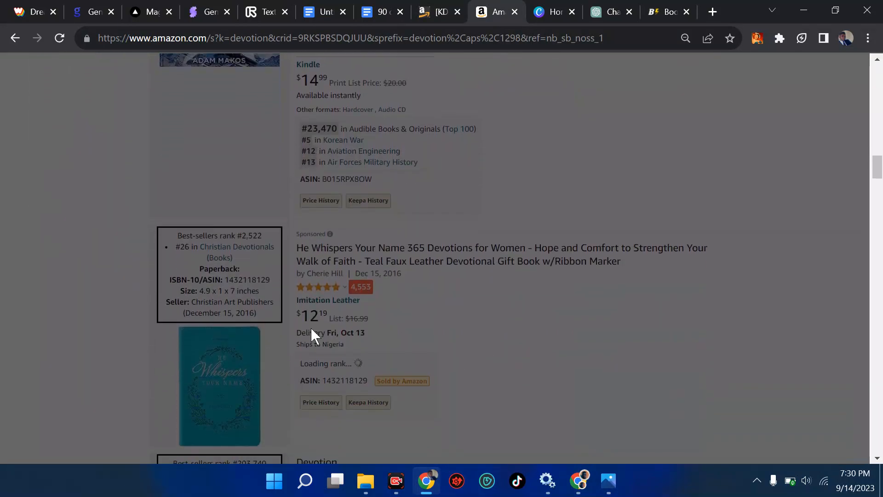
Step: Return to the KDP pricing page and set the Amazon.ca list price to 6.49 CAD
{"action": "left_click", "coordinate": [427, 10]}
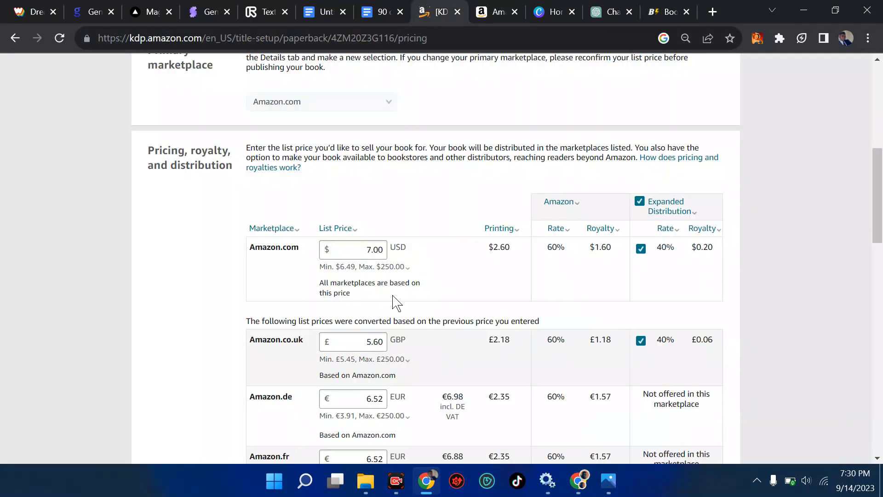
{"action": "scroll", "coordinate": [396, 304], "scroll_direction": "down", "scroll_amount": 6}
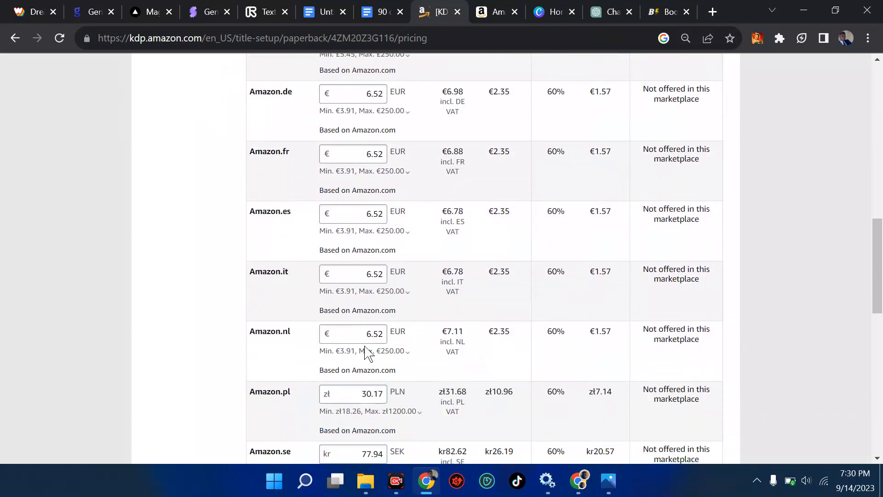
{"action": "left_click", "coordinate": [371, 332]}
{"action": "scroll", "coordinate": [370, 329], "scroll_direction": "down", "scroll_amount": 3}
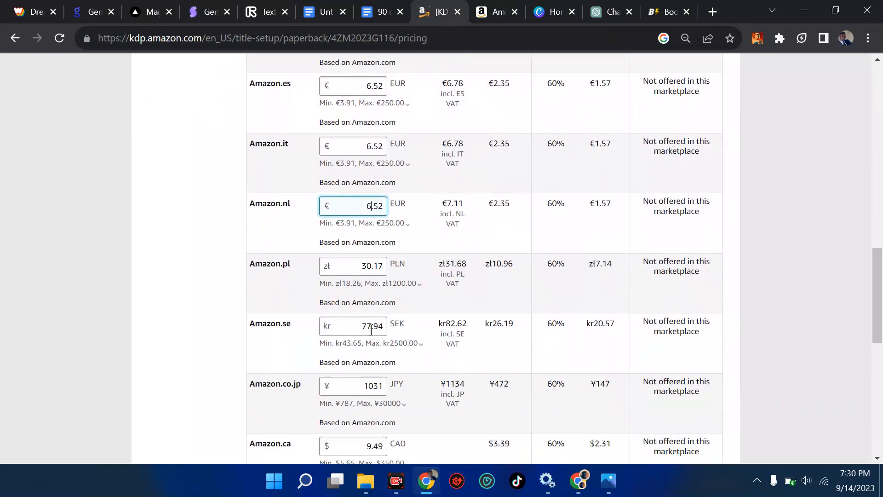
{"action": "scroll", "coordinate": [370, 329], "scroll_direction": "down", "scroll_amount": 3}
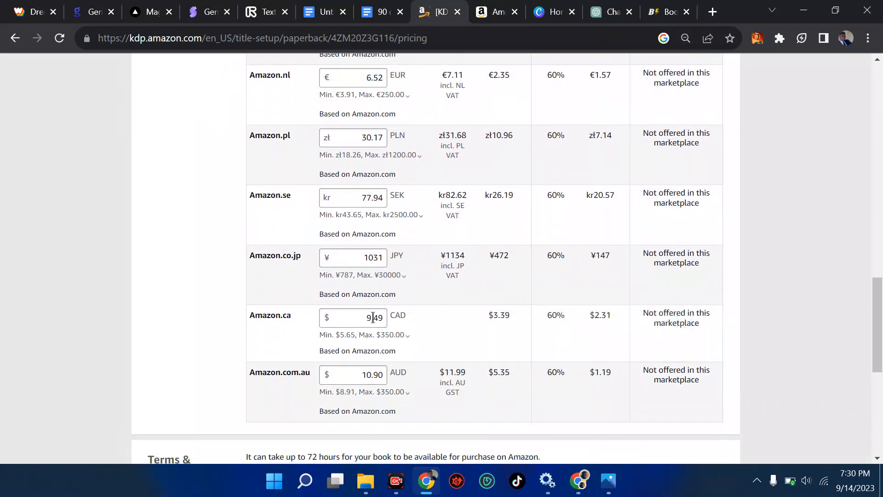
{"action": "left_click", "coordinate": [372, 317]}
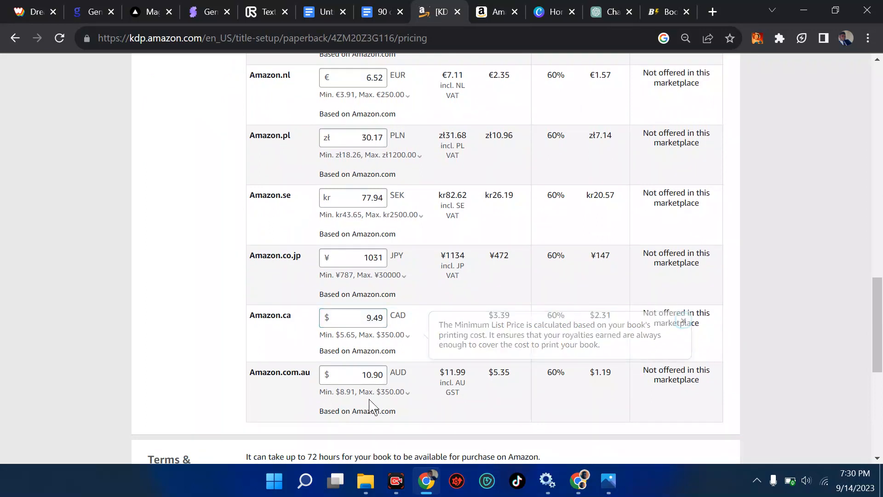
{"action": "left_click", "coordinate": [372, 319]}
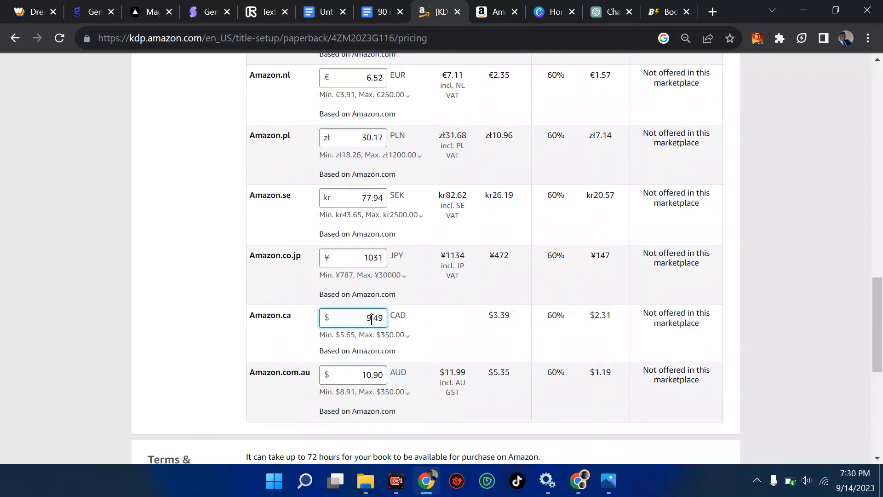
{"action": "key", "text": "BackSpace"}
{"action": "type", "text": "6"}
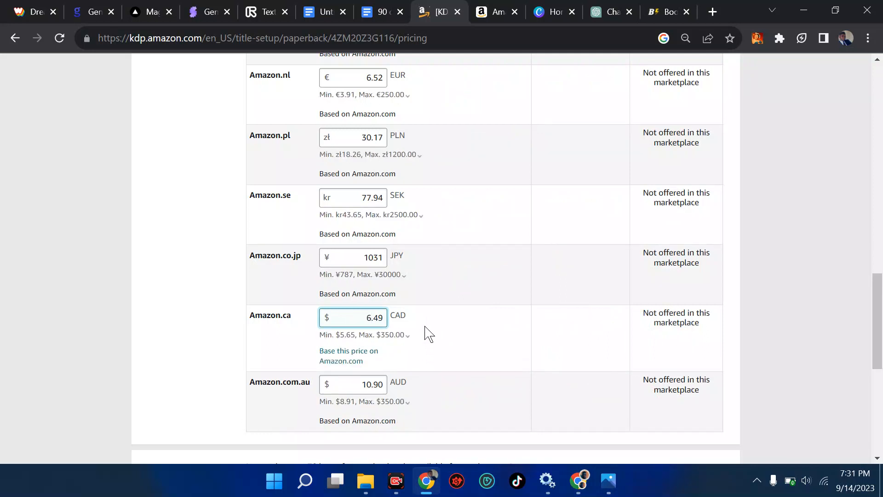
Step: Review the publishing terms, proof options, marketplace prices and royalties, and territory rights on the pricing page
{"action": "scroll", "coordinate": [428, 332], "scroll_direction": "down", "scroll_amount": 7}
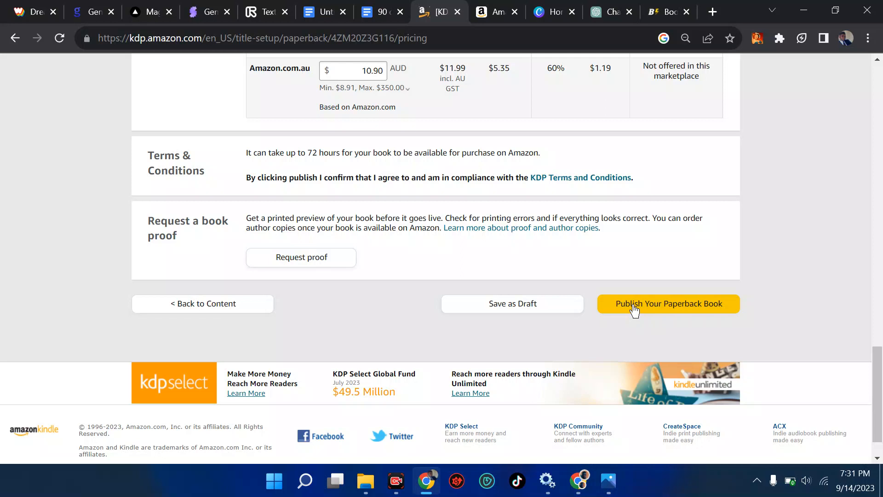
{"action": "scroll", "coordinate": [533, 217], "scroll_direction": "up", "scroll_amount": 10}
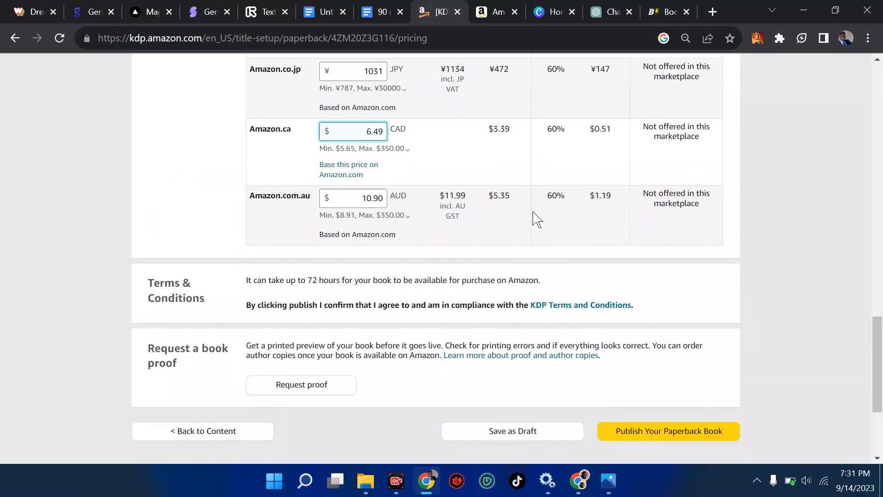
{"action": "scroll", "coordinate": [533, 218], "scroll_direction": "up", "scroll_amount": 1}
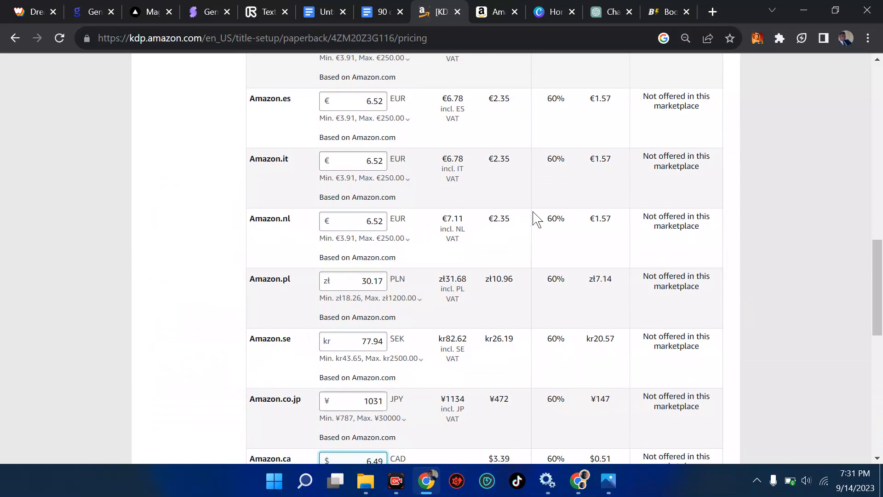
{"action": "scroll", "coordinate": [509, 134], "scroll_direction": "up", "scroll_amount": 4}
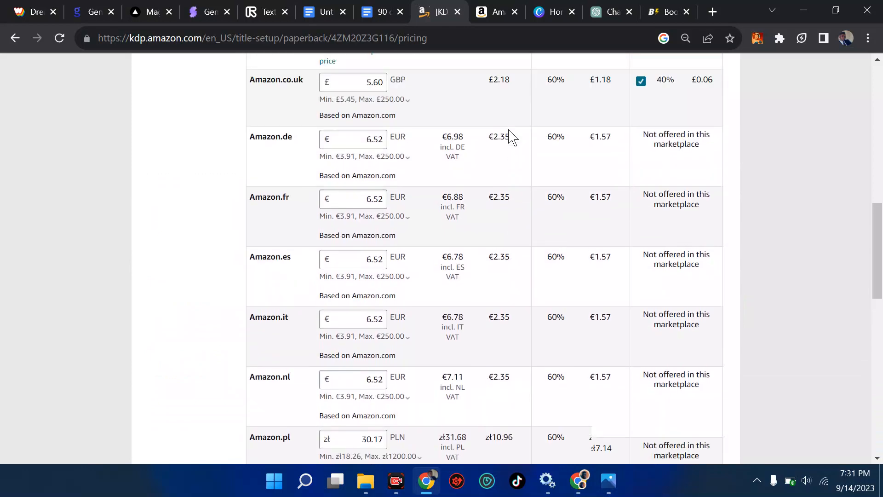
{"action": "scroll", "coordinate": [512, 138], "scroll_direction": "up", "scroll_amount": 3}
{"action": "scroll", "coordinate": [510, 146], "scroll_direction": "up", "scroll_amount": 5}
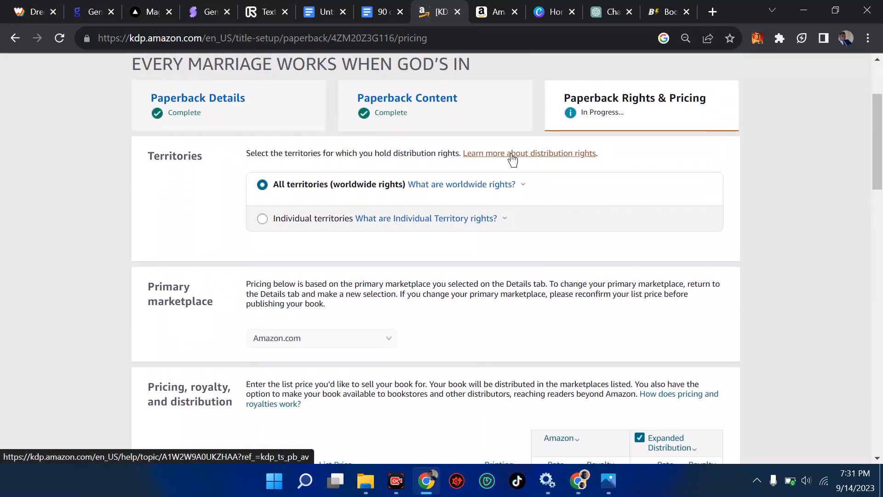
{"action": "scroll", "coordinate": [511, 155], "scroll_direction": "up", "scroll_amount": 3}
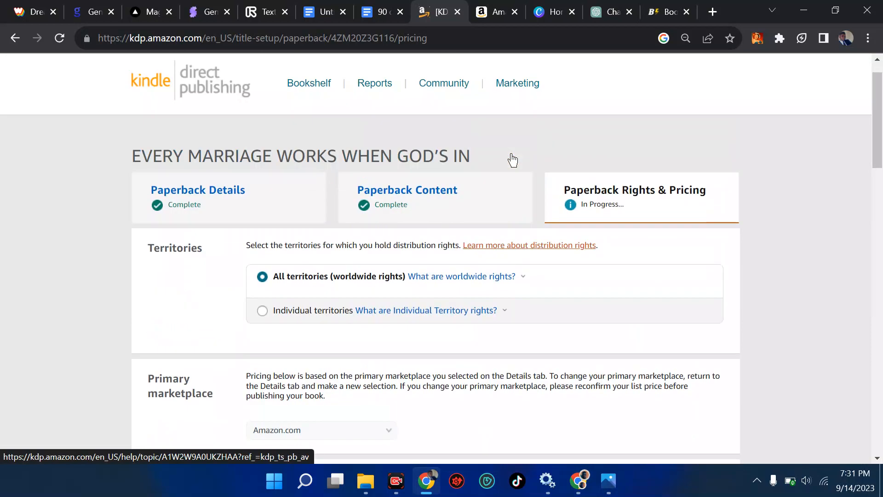